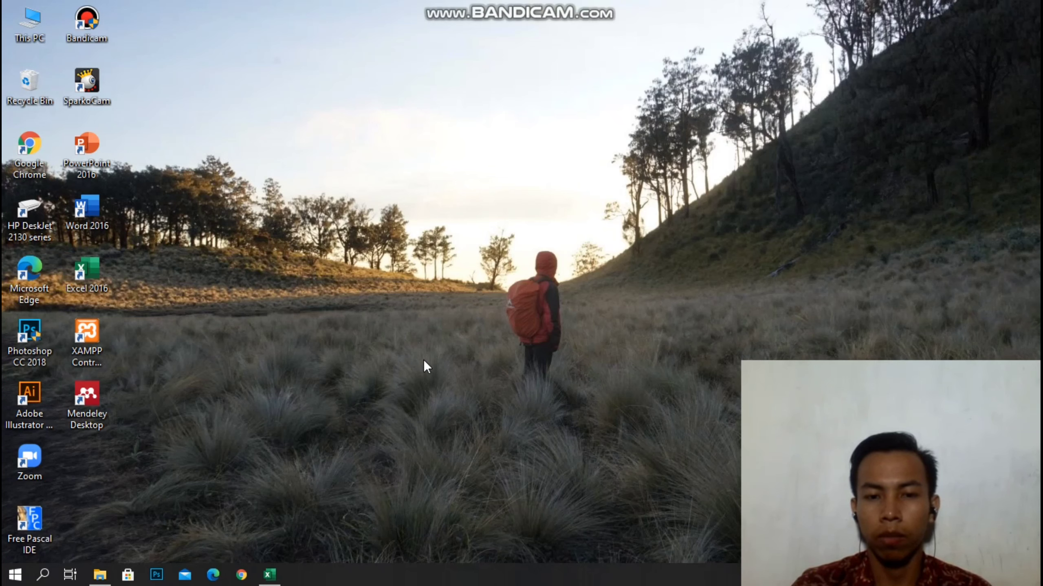
Restore the Tabel CMMS Excel workbook from the taskbar.
mouse_move(279, 574)
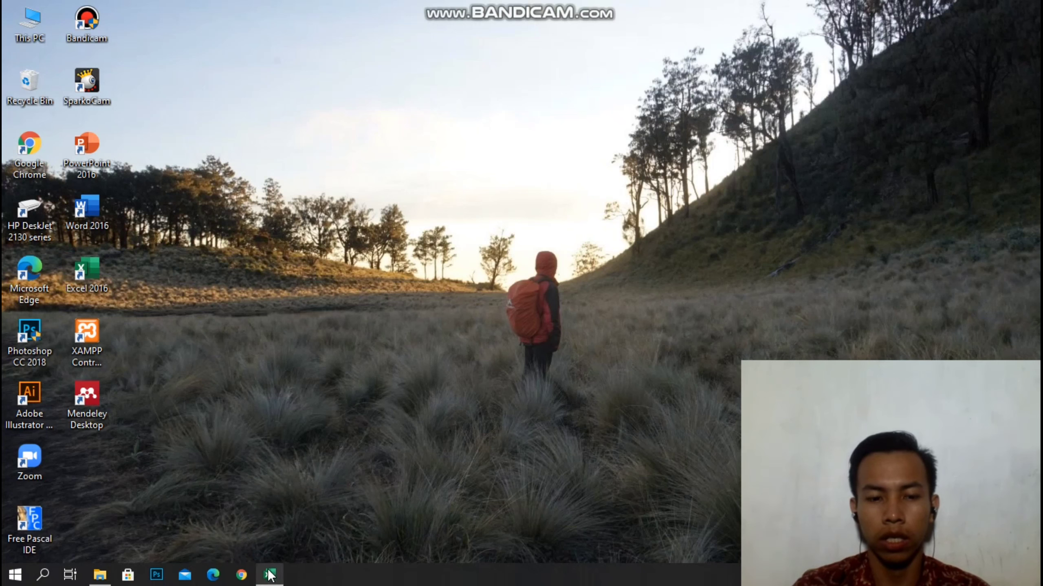
left_click(270, 575)
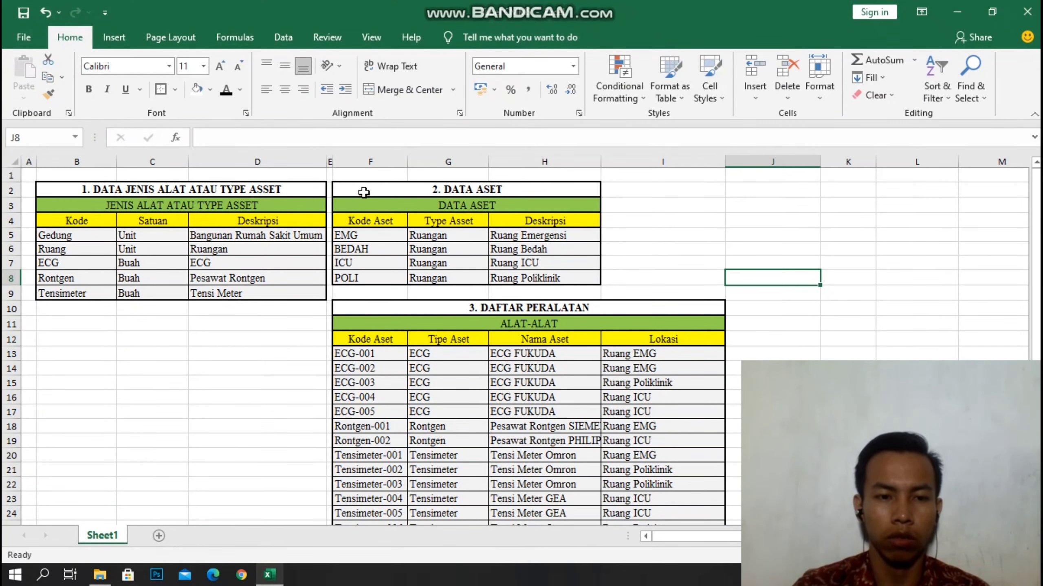
Review the Gedung, Pesawat Rontgen and Tensi Meter entries, then minimize the workbook.
left_click(57, 236)
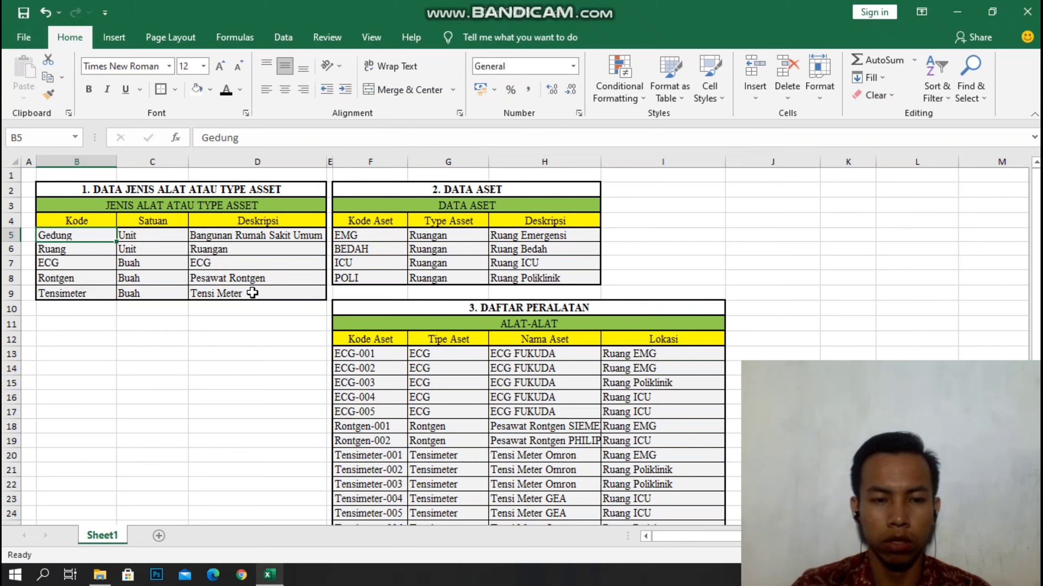
left_click(227, 281)
left_click(228, 297)
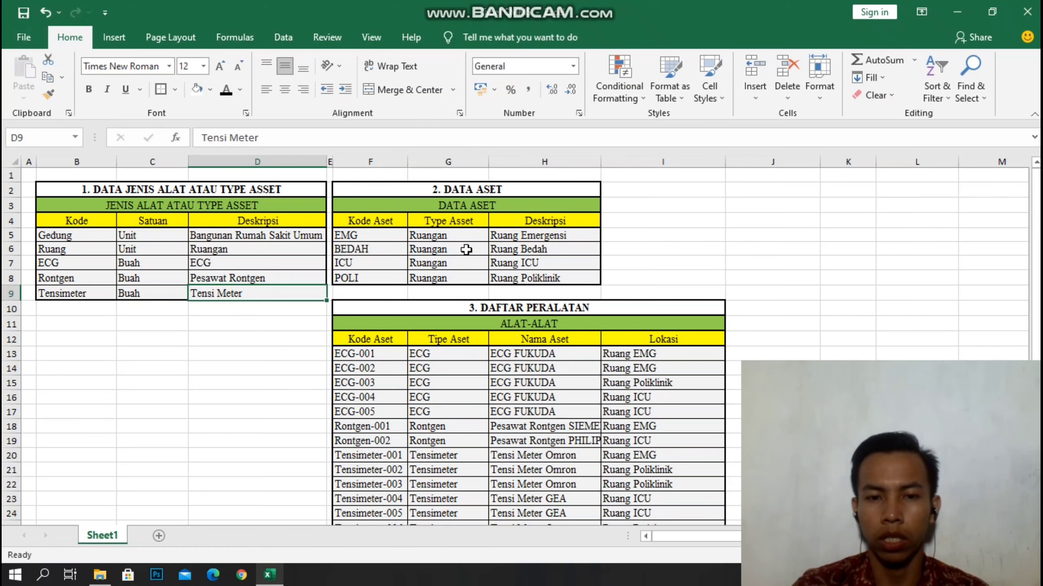
scroll(549, 353, "down", 1)
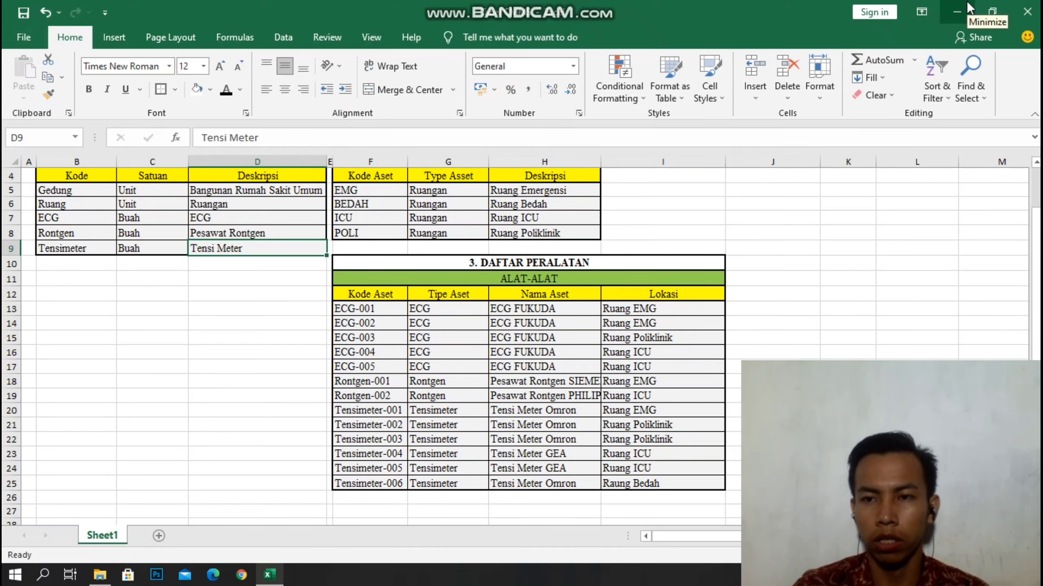
left_click(956, 12)
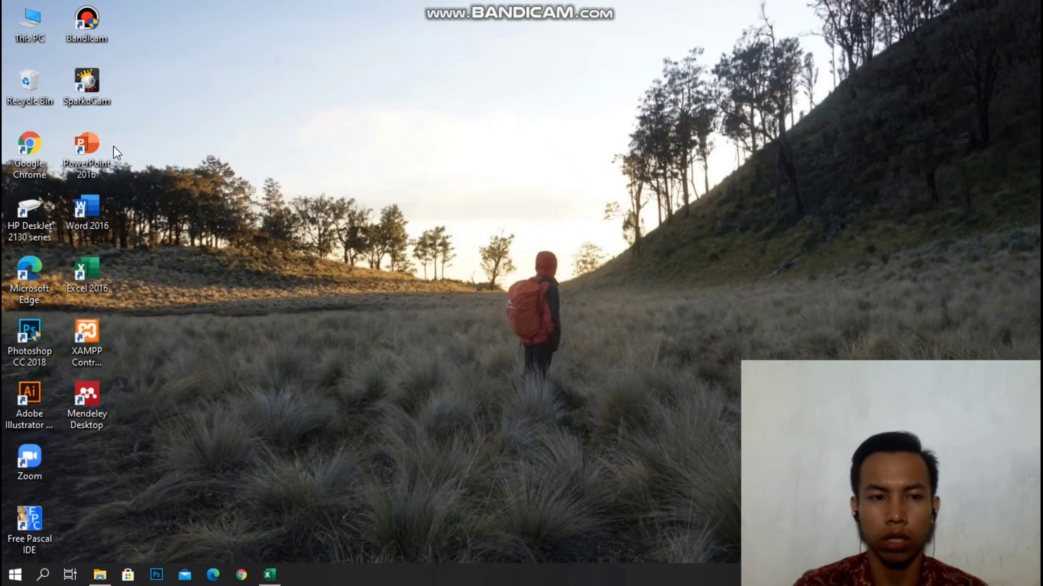
Launch XAMPP, dismiss the already-running warning, and start Apache and MySQL.
double_click(83, 331)
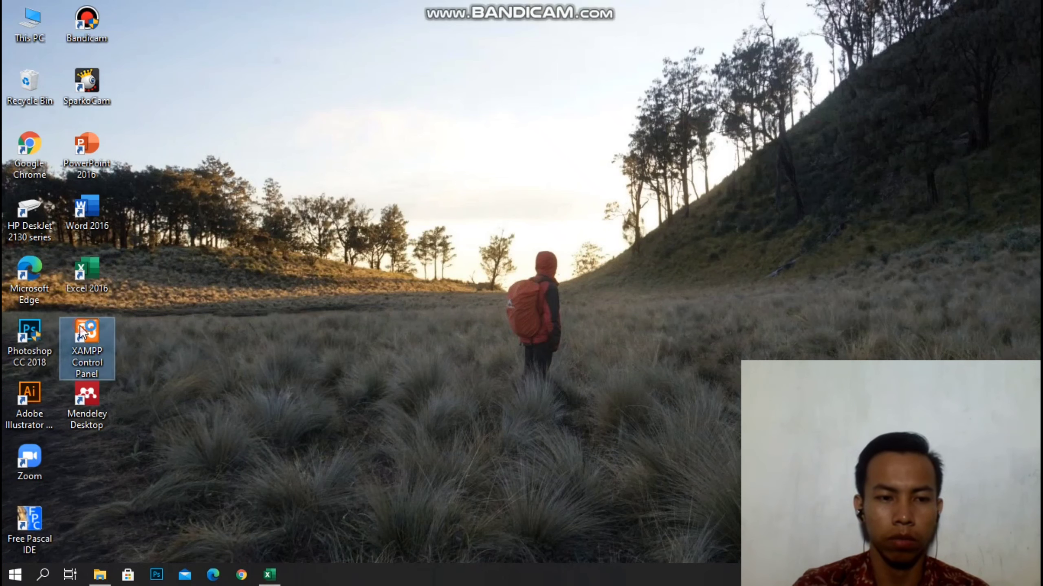
left_click(614, 342)
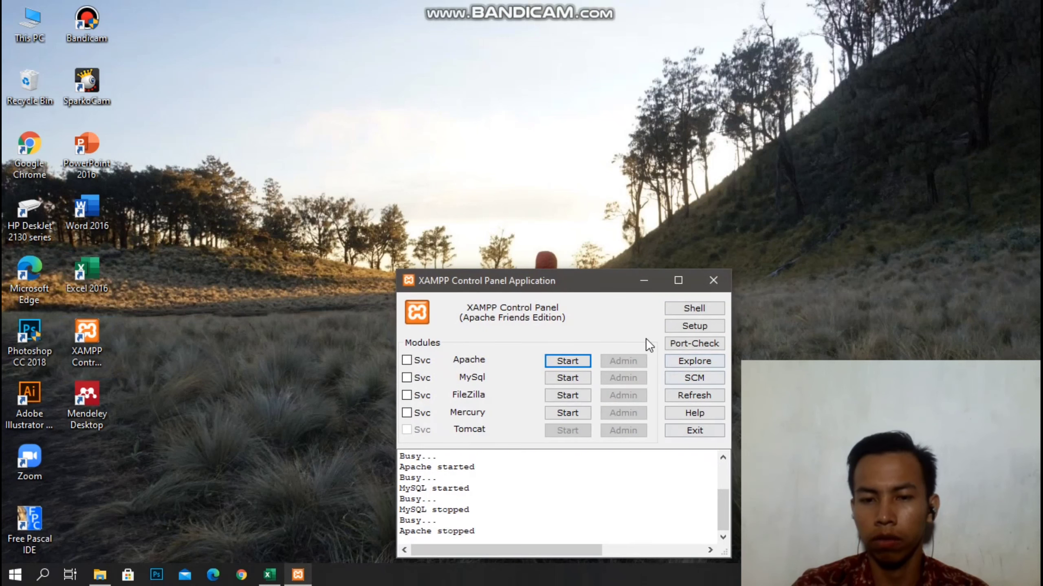
left_click_drag(580, 289, 847, 82)
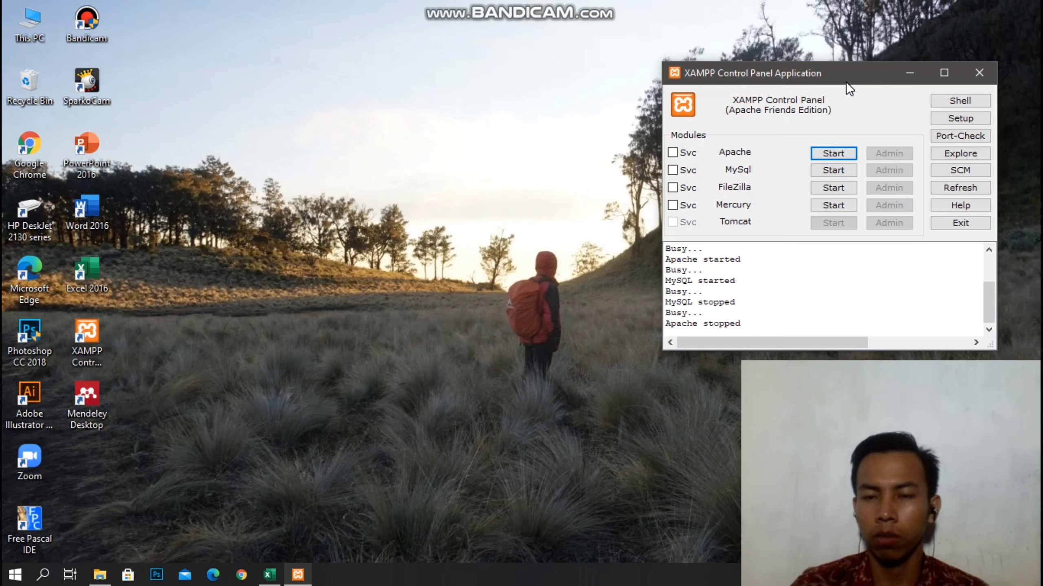
left_click(836, 153)
left_click(833, 170)
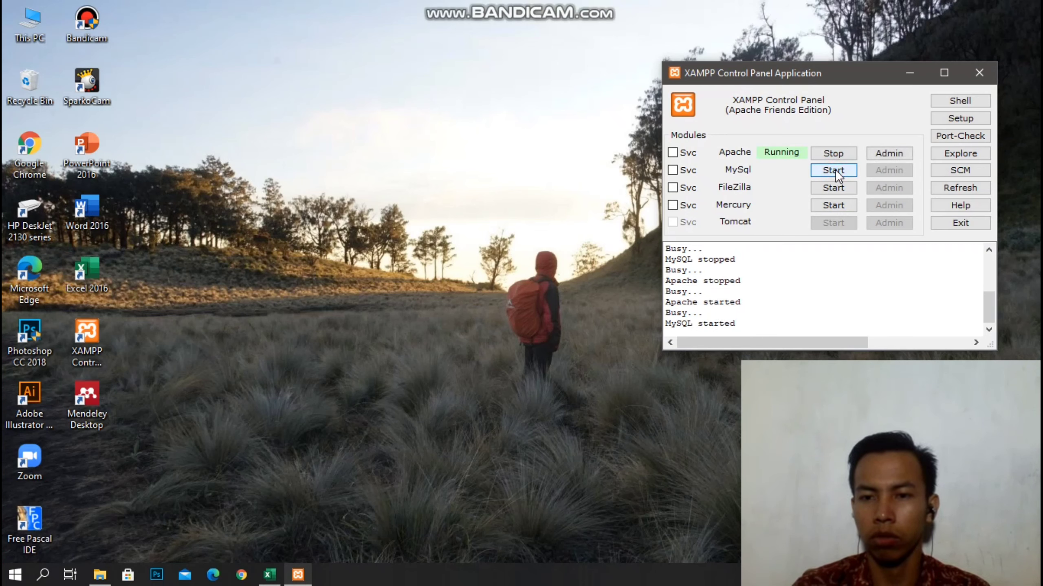
left_click(519, 190)
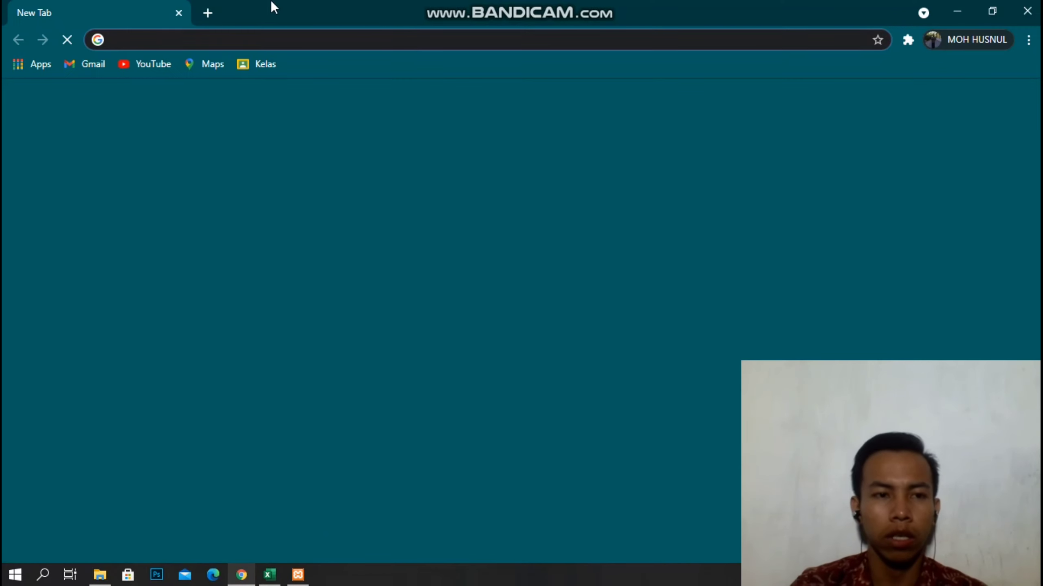
Go to localhost/cmms/index.php in Chrome via the address-bar suggestion.
left_click(281, 32)
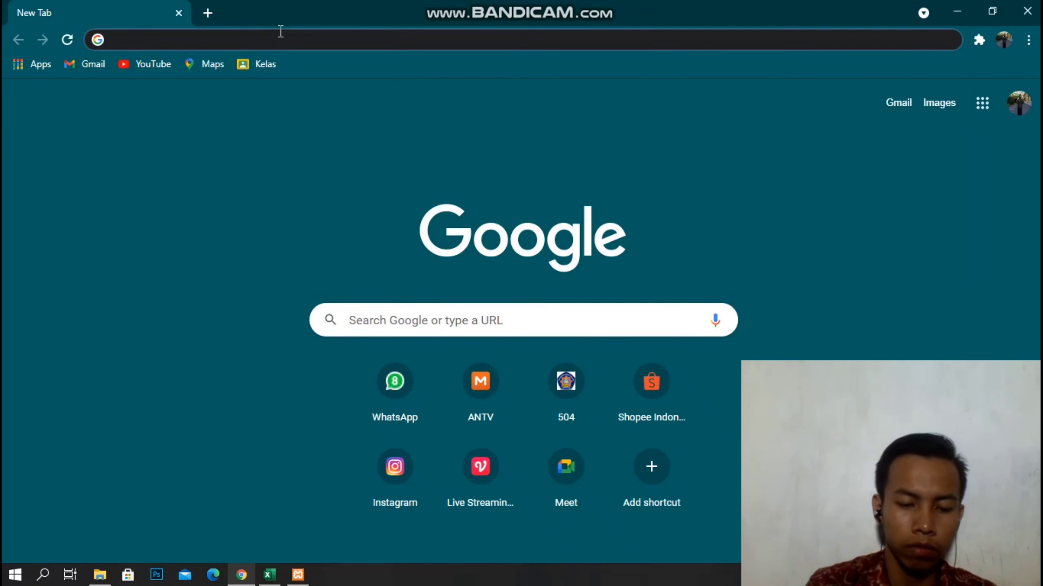
type("lok")
key("BackSpace")
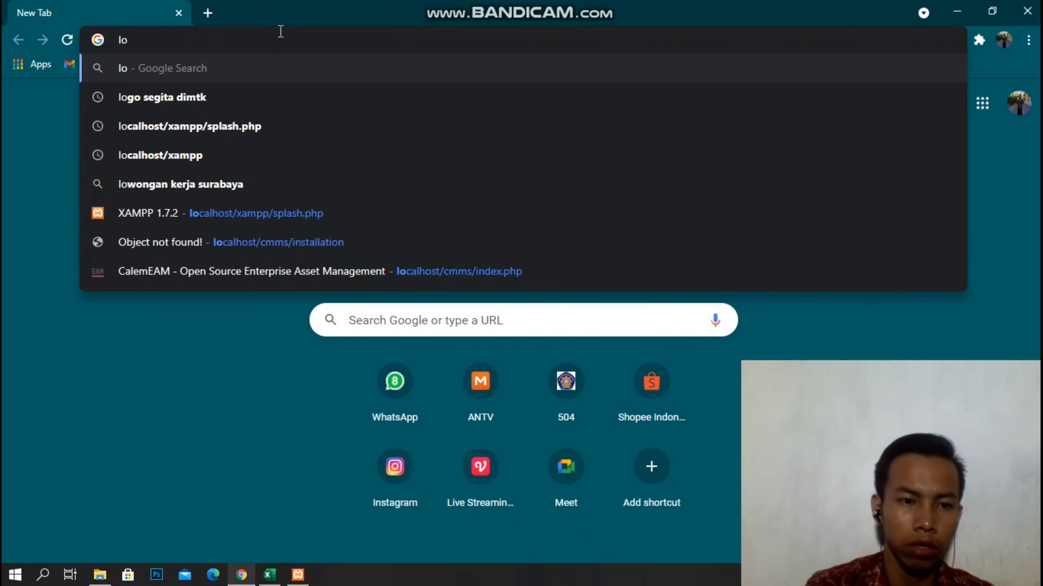
left_click(440, 270)
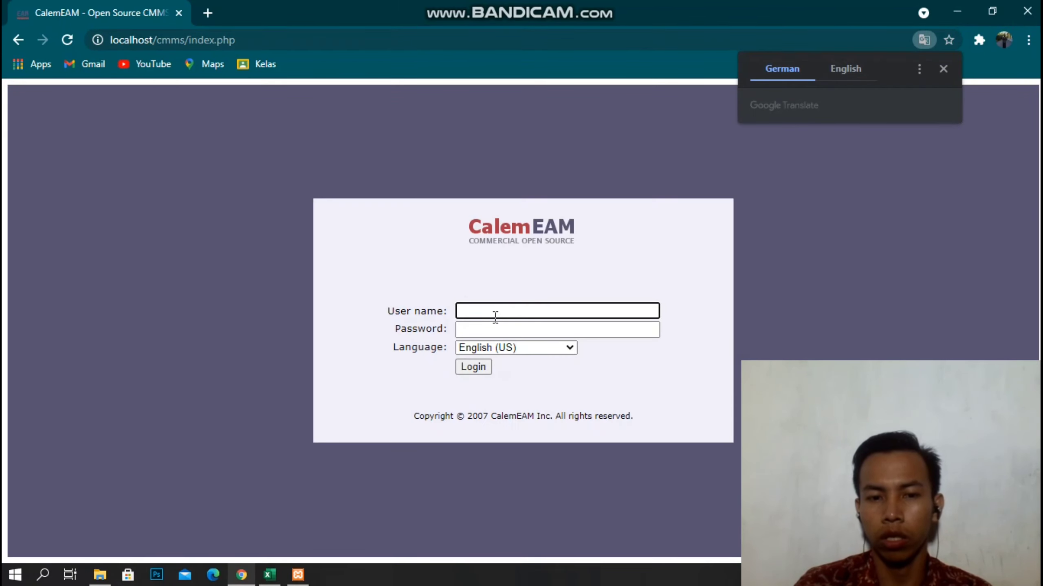
Log into CalemEAM with the saved administrator user name and its password.
left_click(495, 312)
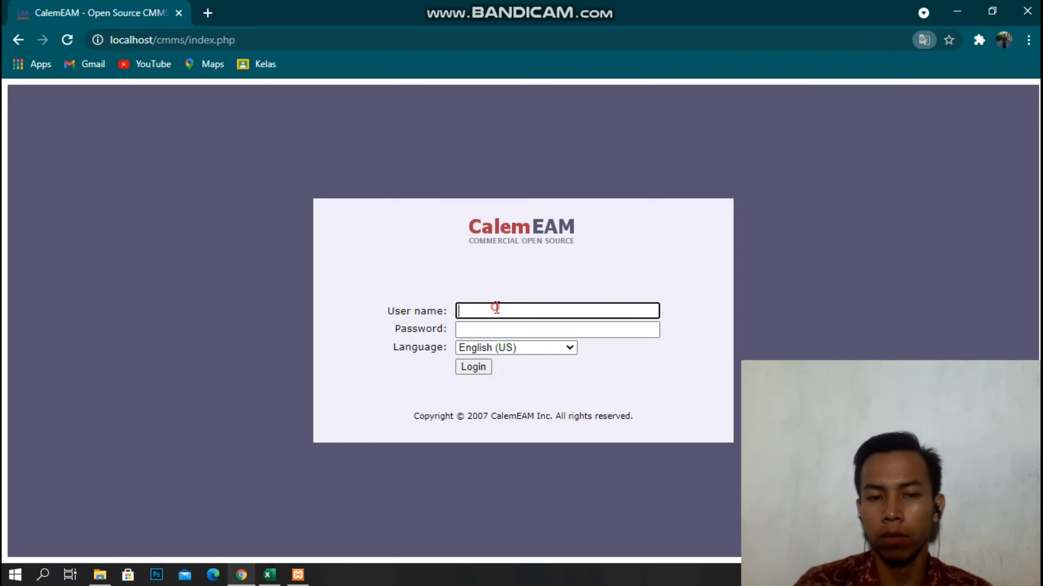
left_click(480, 388)
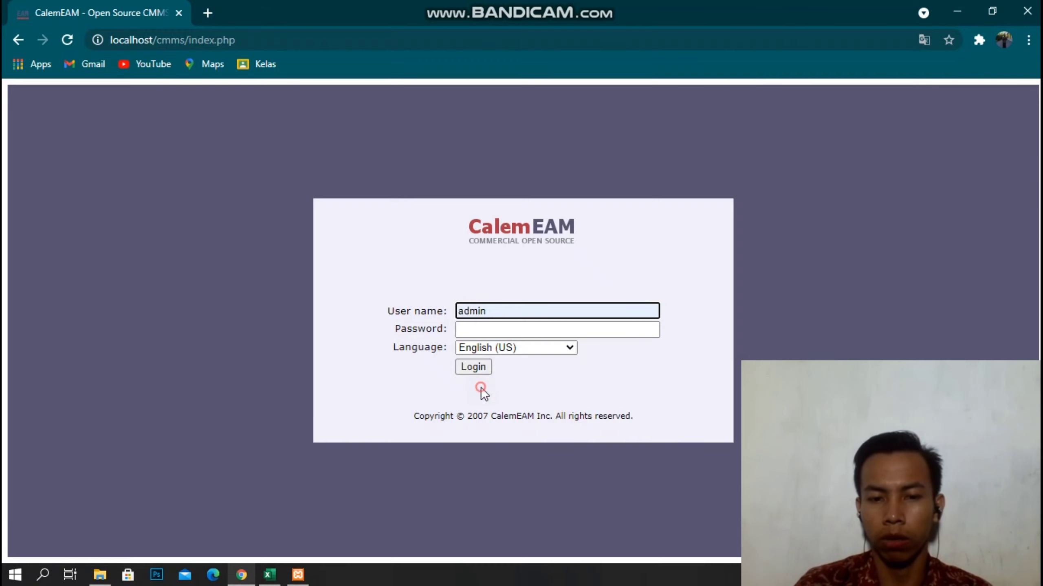
left_click(504, 329)
type("admin")
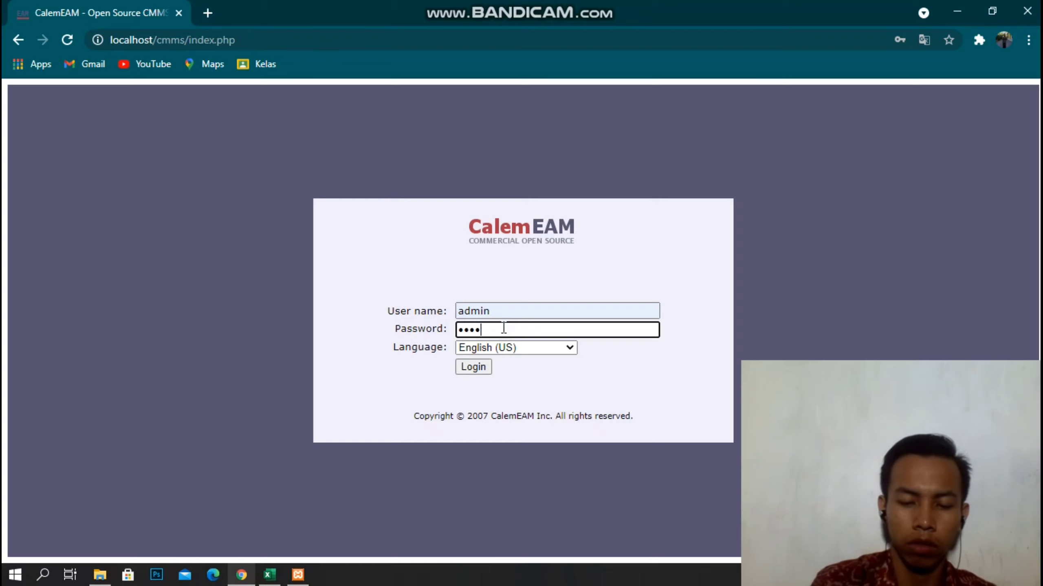
type("••")
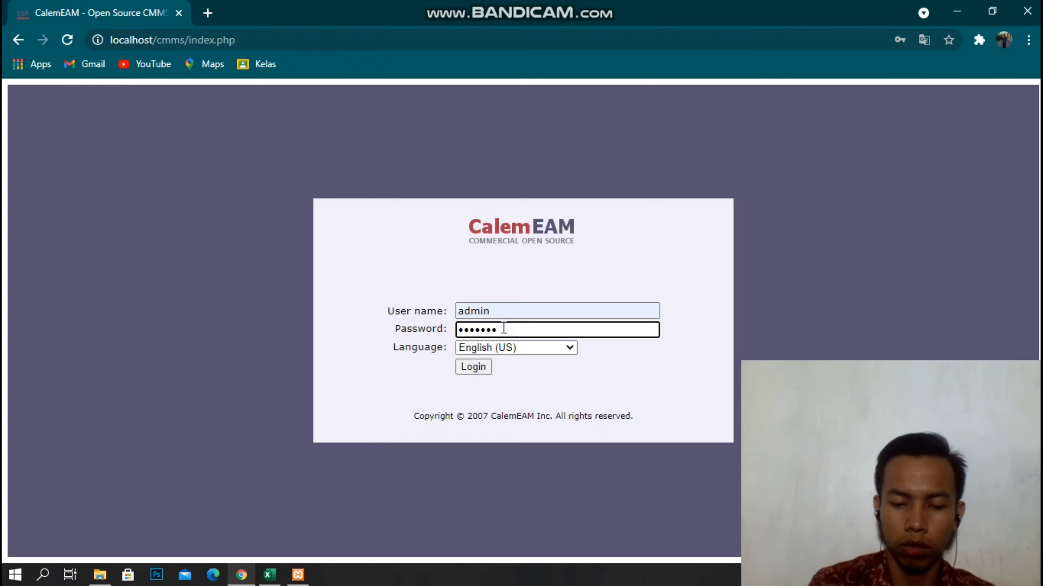
type("•••")
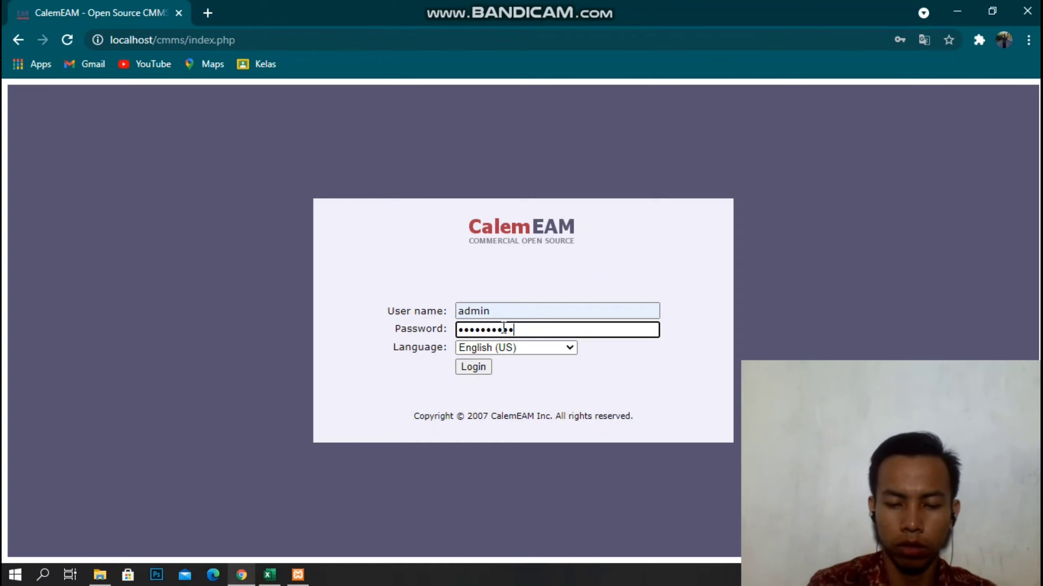
type("••••")
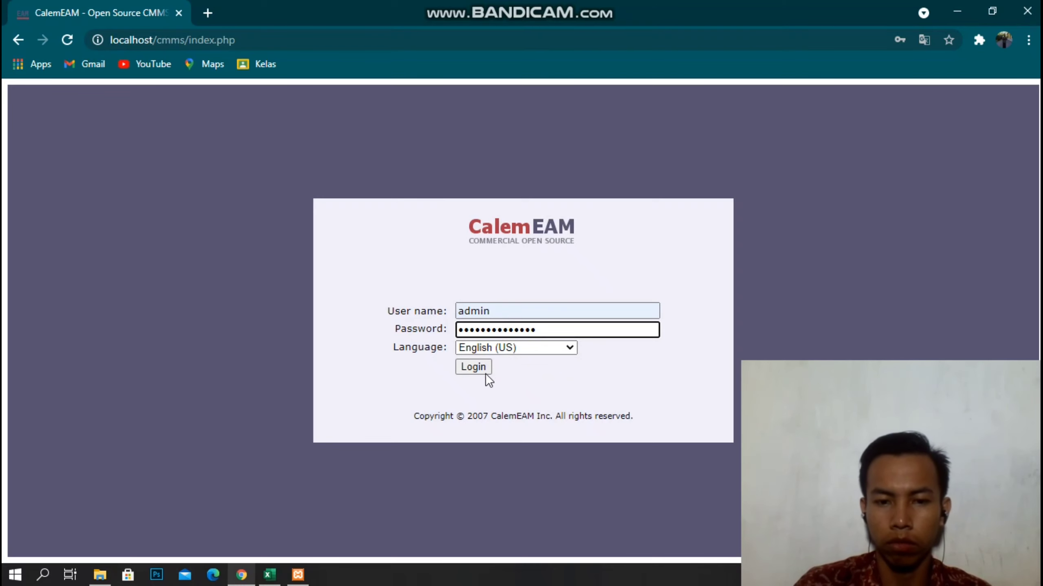
left_click(483, 372)
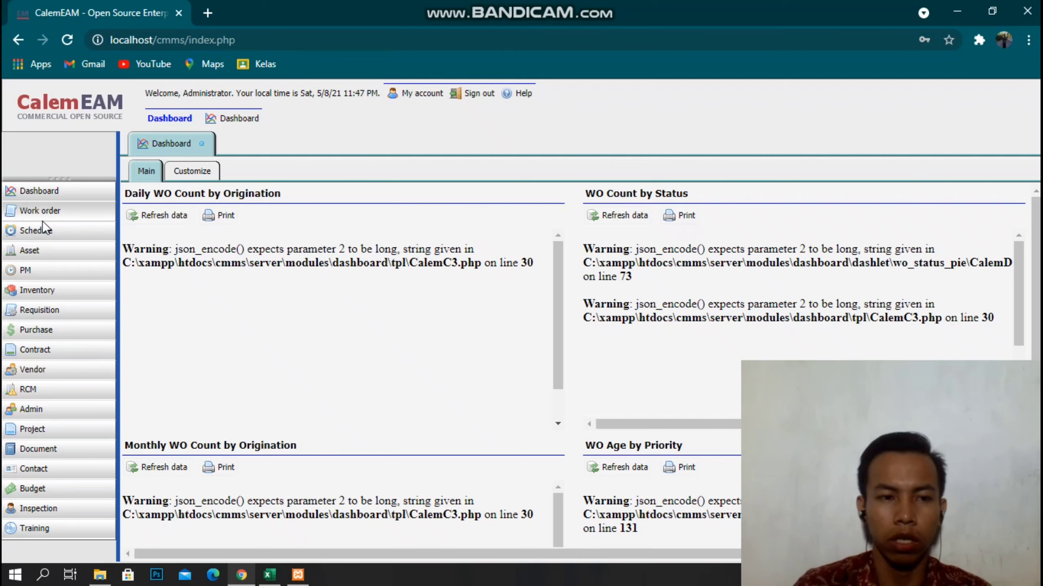
left_click(55, 211)
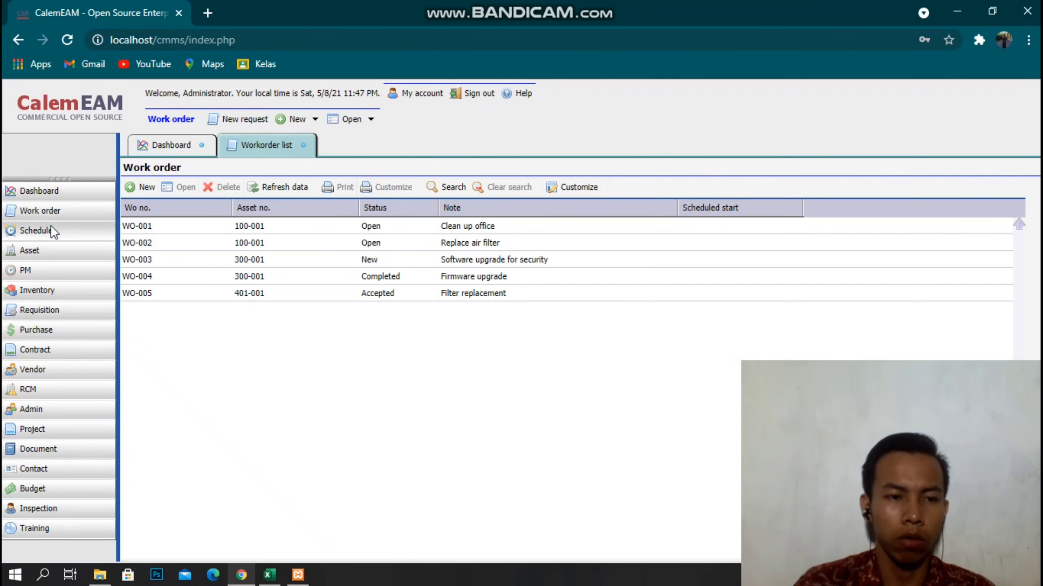
left_click(53, 230)
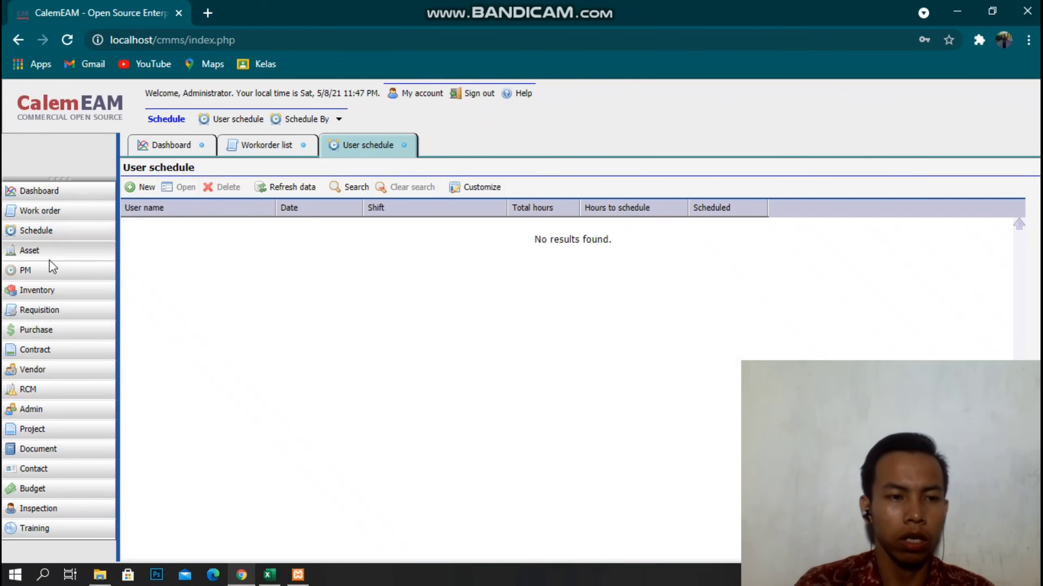
left_click(48, 254)
left_click(39, 270)
left_click(35, 295)
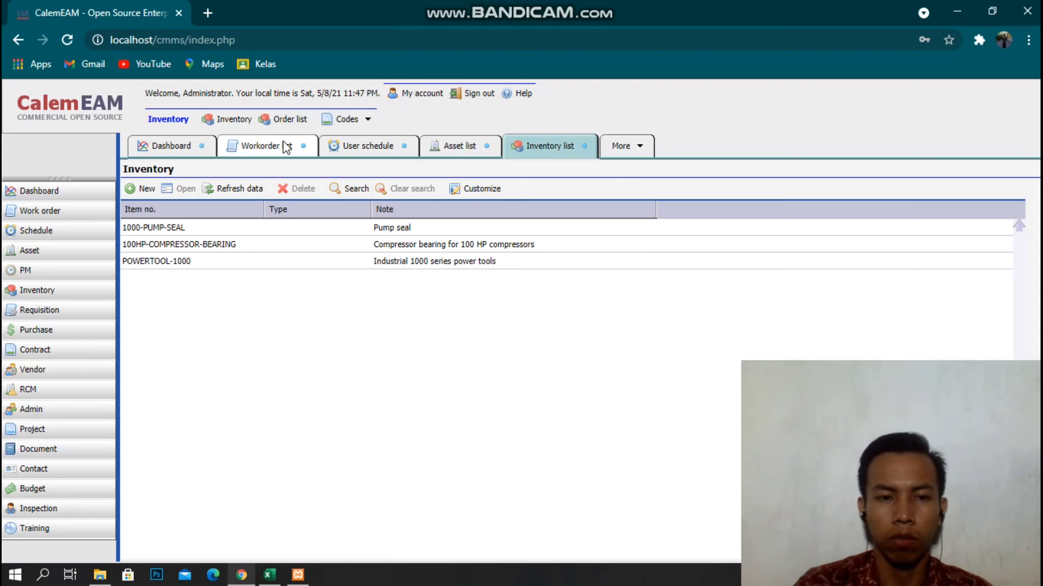
left_click(304, 150)
left_click(304, 150)
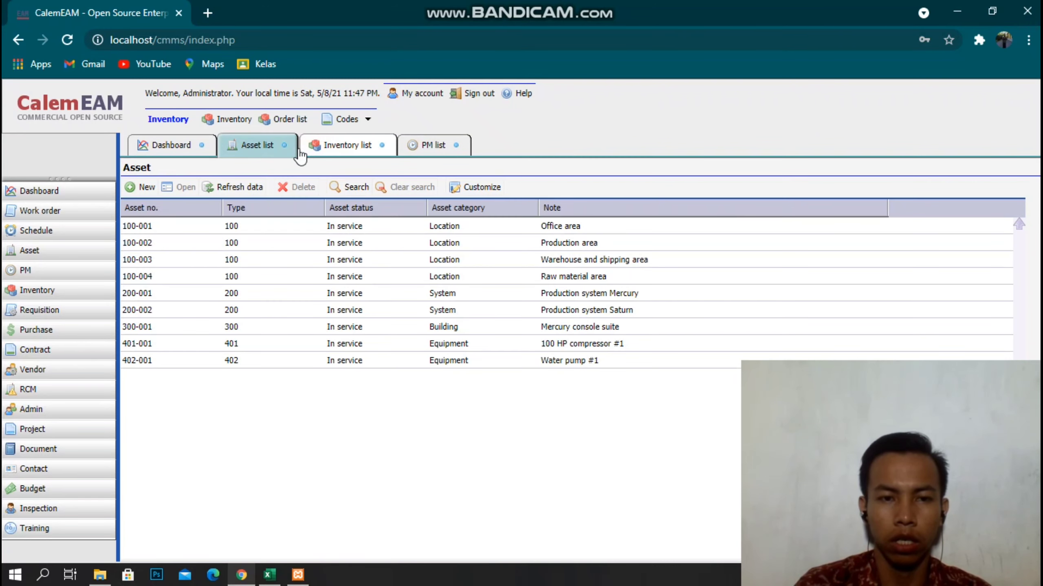
left_click(302, 146)
left_click(301, 146)
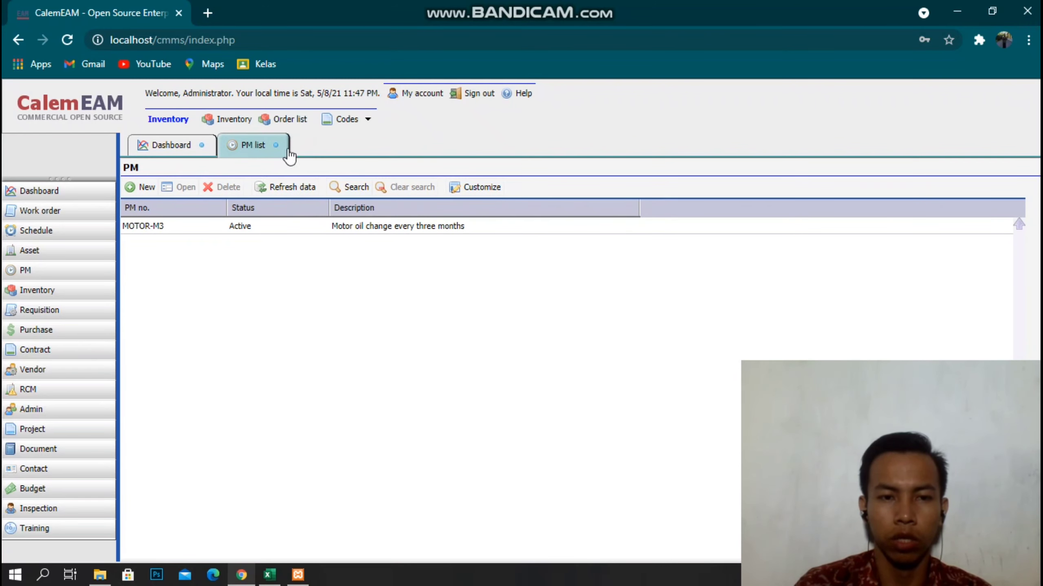
left_click(289, 150)
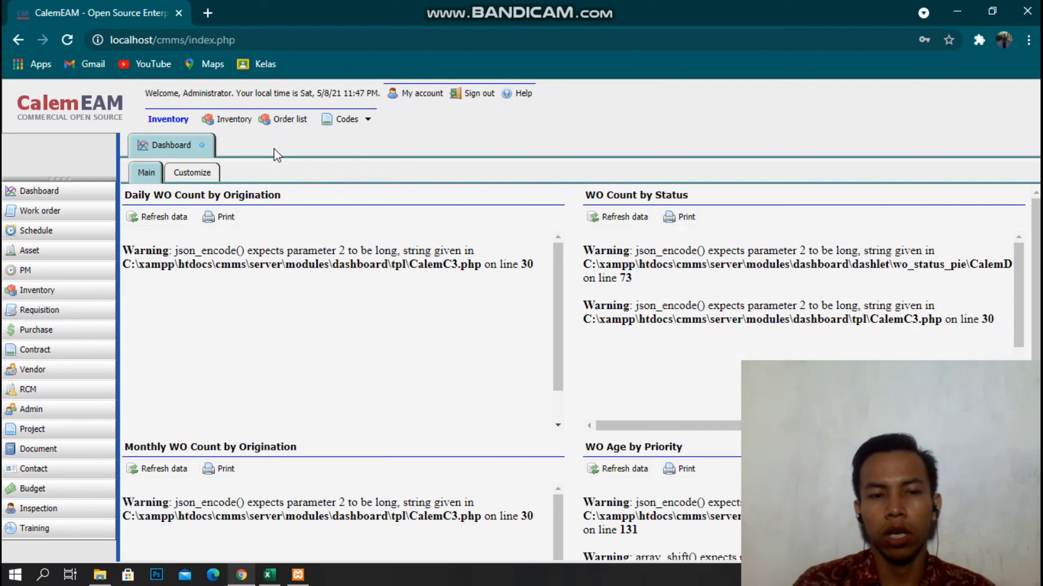
Open the Asset list from the left sidebar.
left_click(30, 250)
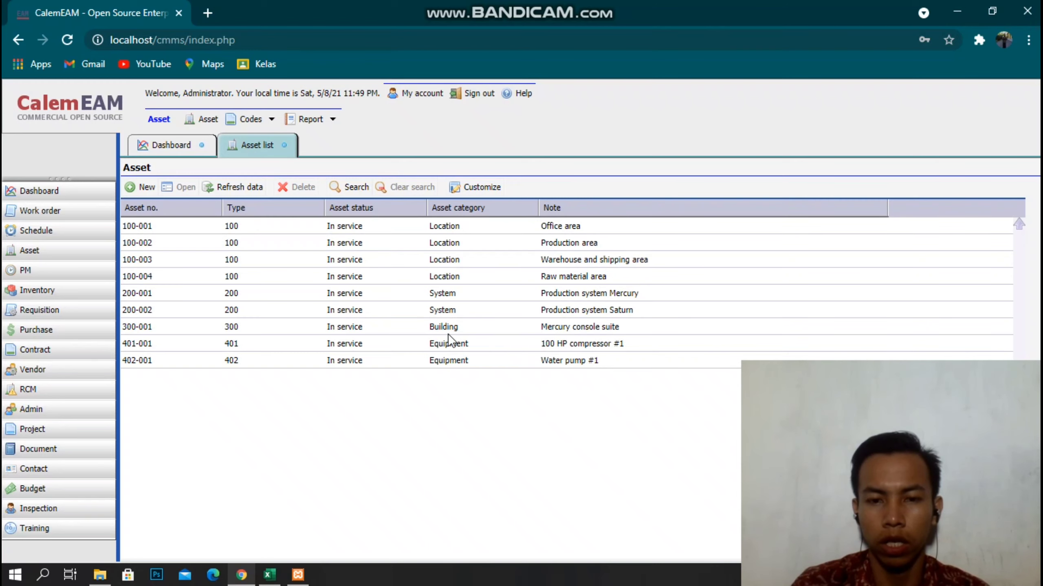
Abandon a new asset record and switch to the Excel sheet with Alt+Tab.
left_click(139, 188)
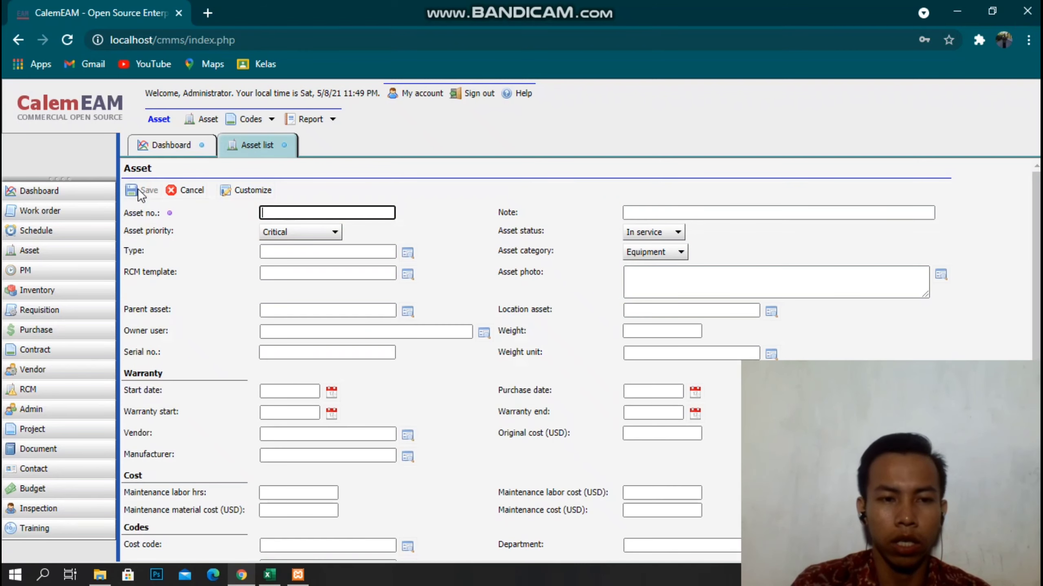
left_click(186, 189)
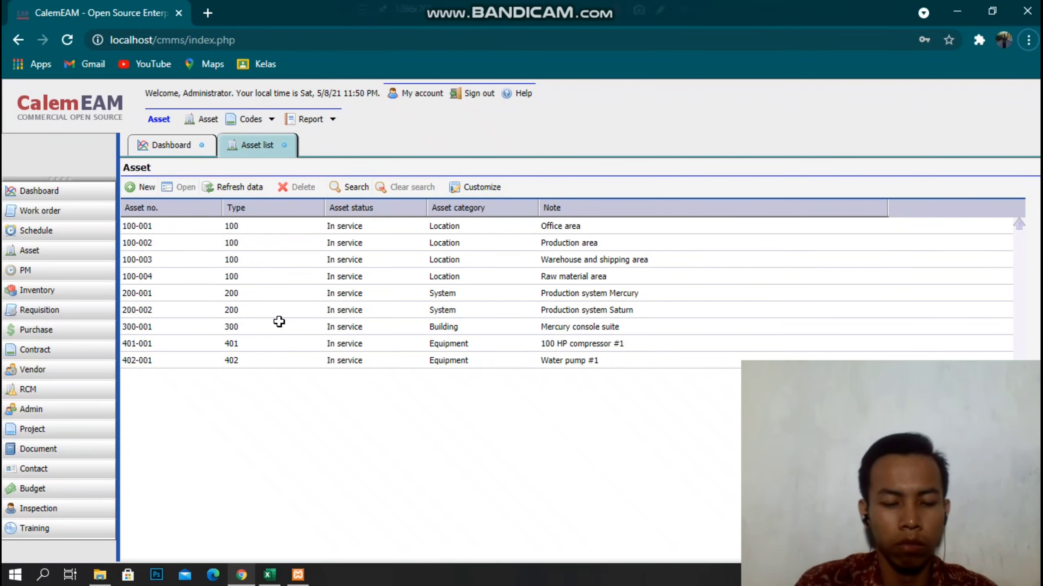
key("alt+Tab")
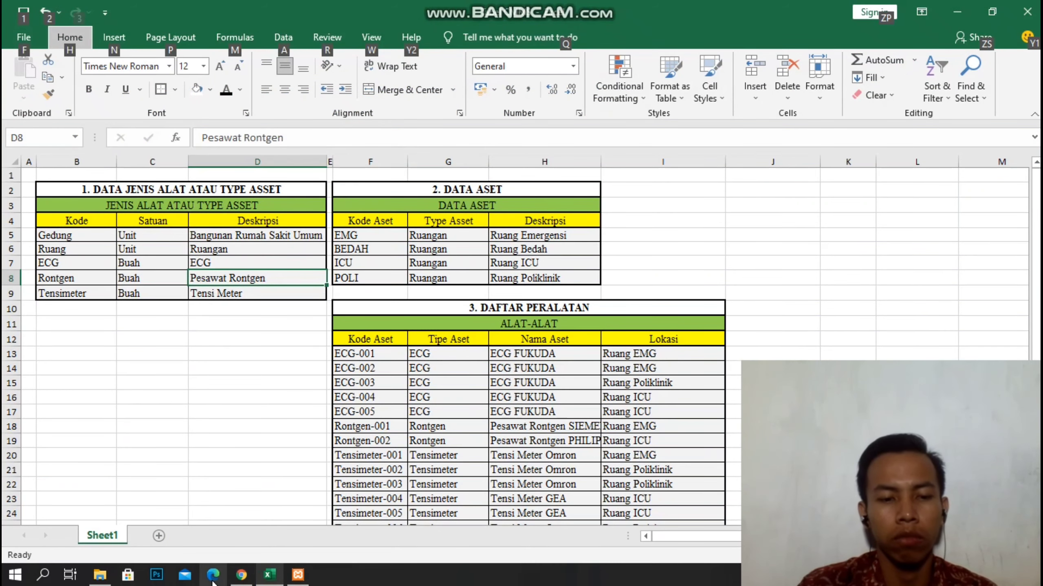
Give the RONTGEN asset type the note PESAWAT RONTGEN and save it.
left_click(241, 577)
left_click(214, 231)
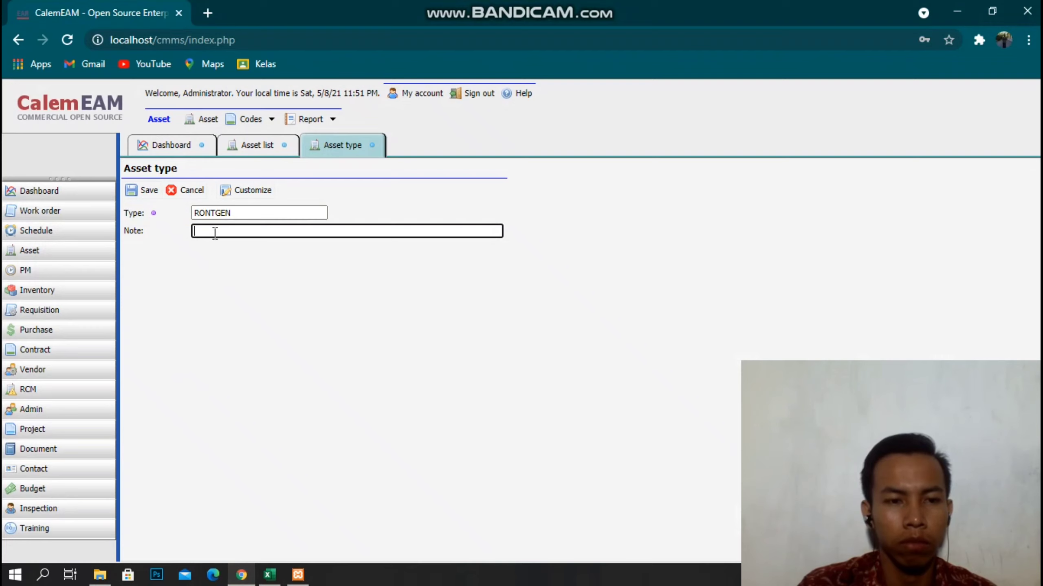
type("PSA")
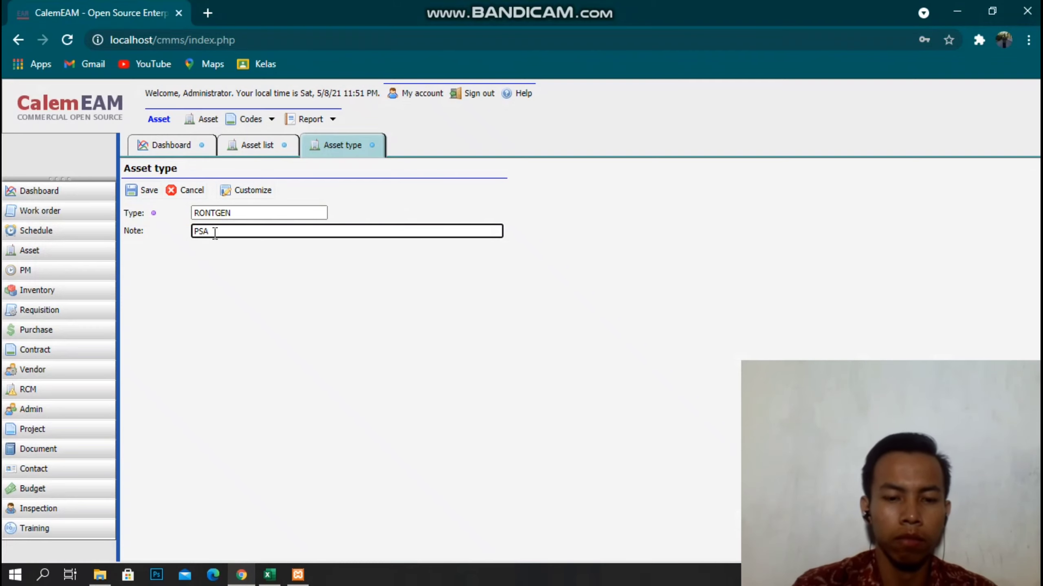
key("BackSpace")
key("BackSpace")
type("ESAWA")
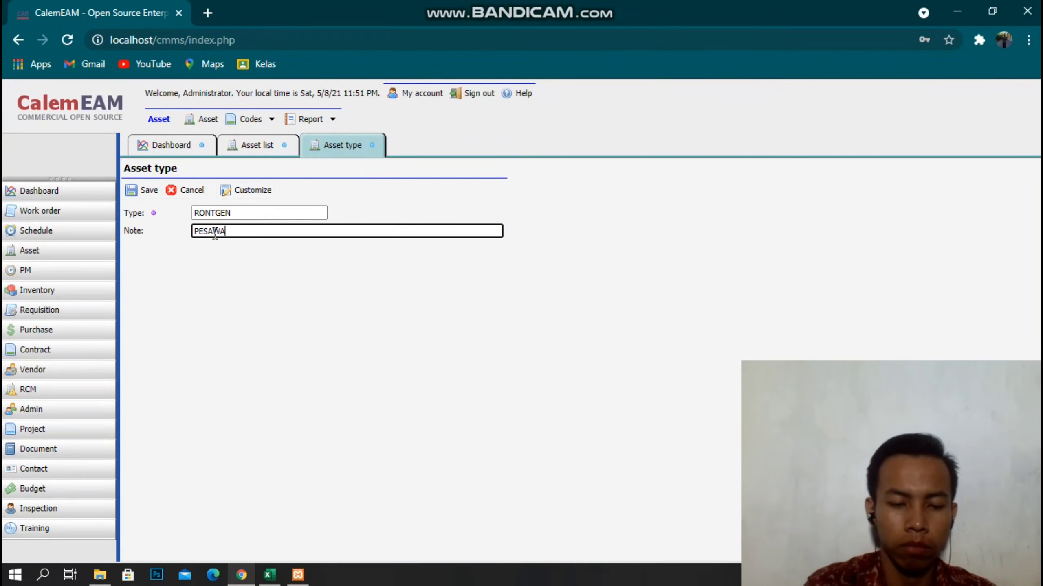
type("T RONTGEN")
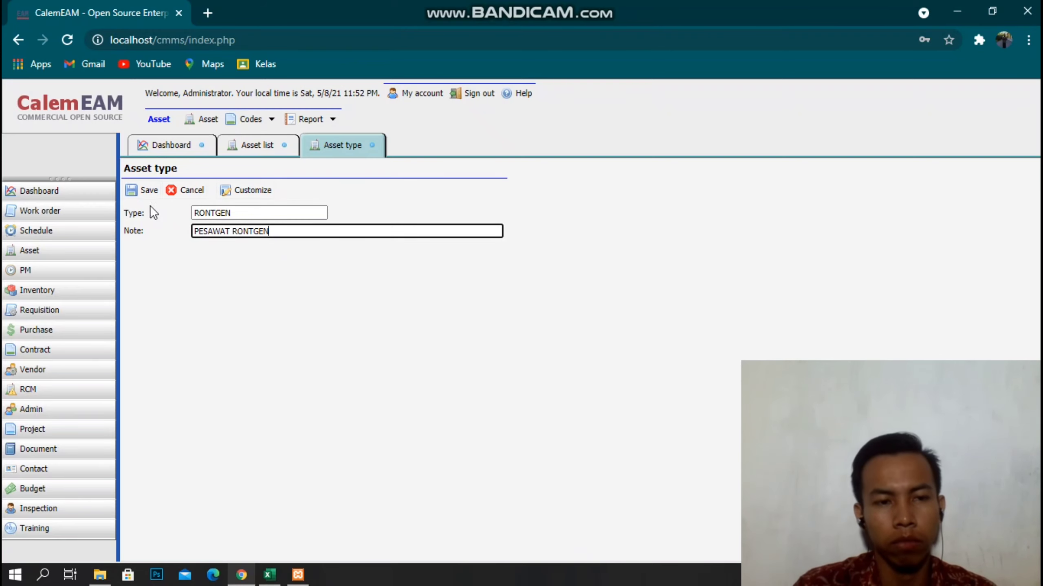
left_click(141, 191)
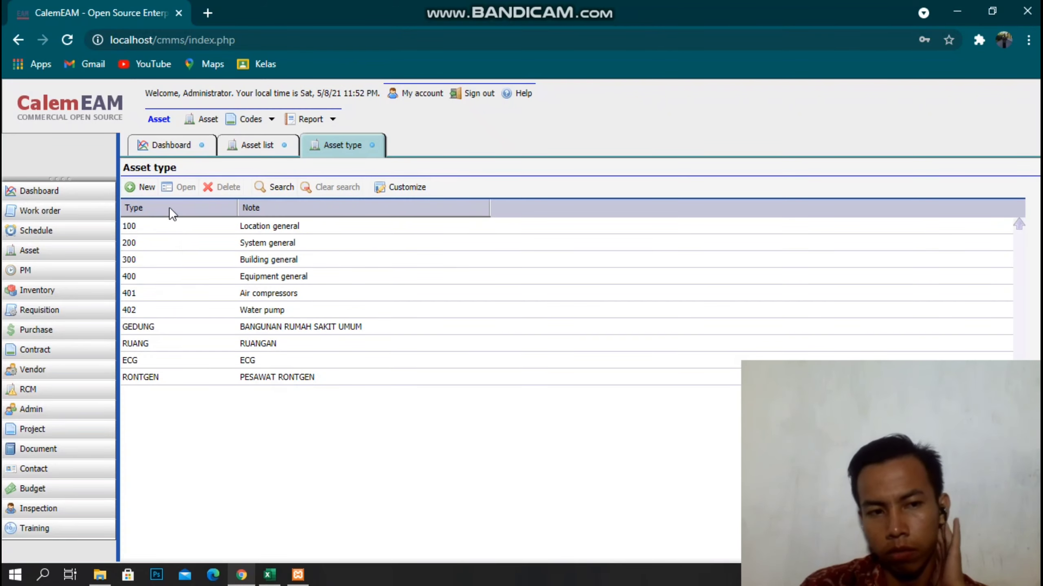
Add and save a TENSI METER asset type with note TENSI METER.
left_click(145, 187)
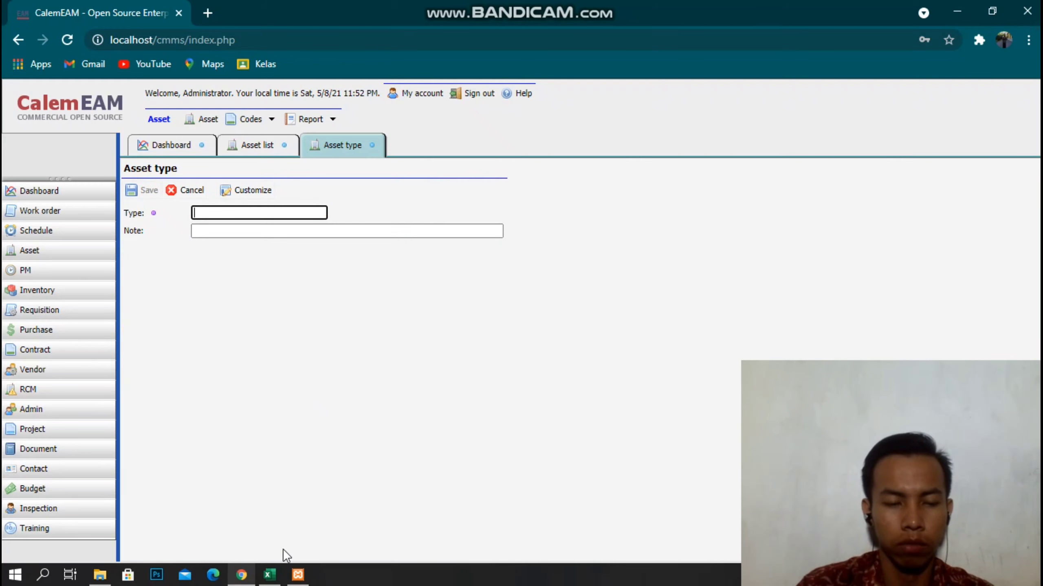
left_click(246, 575)
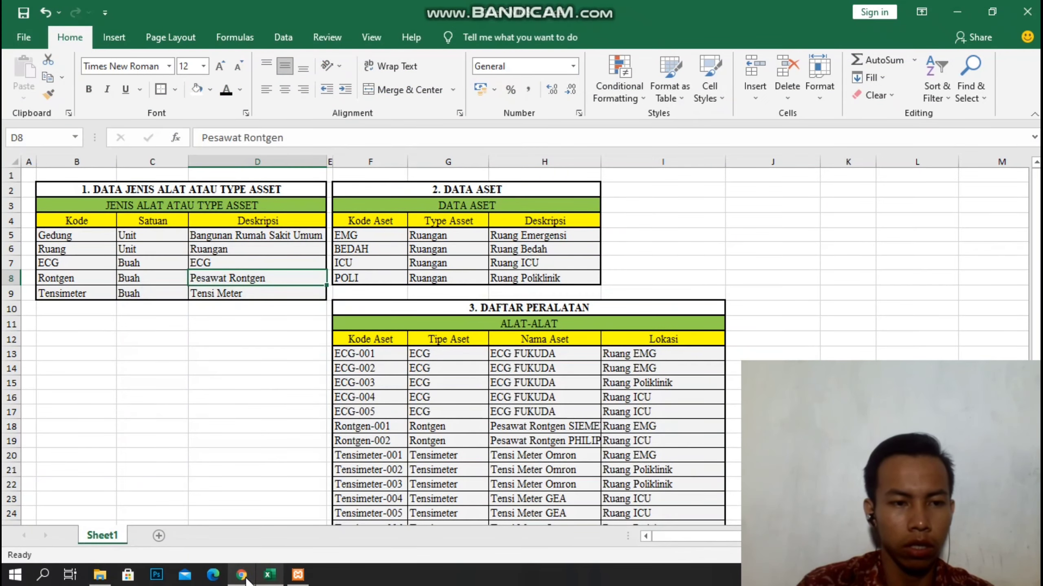
left_click(241, 575)
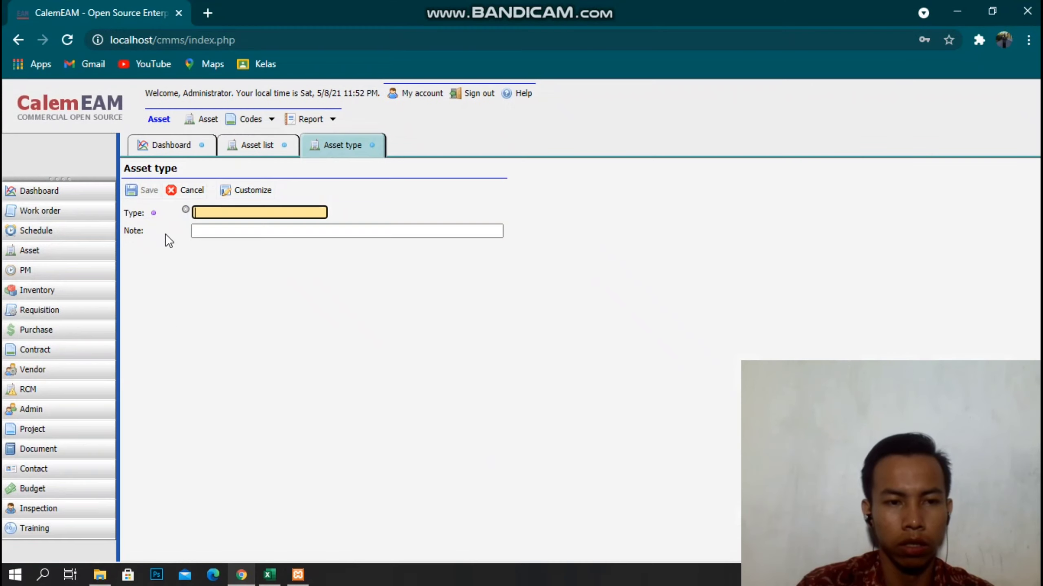
type("TENSI MES")
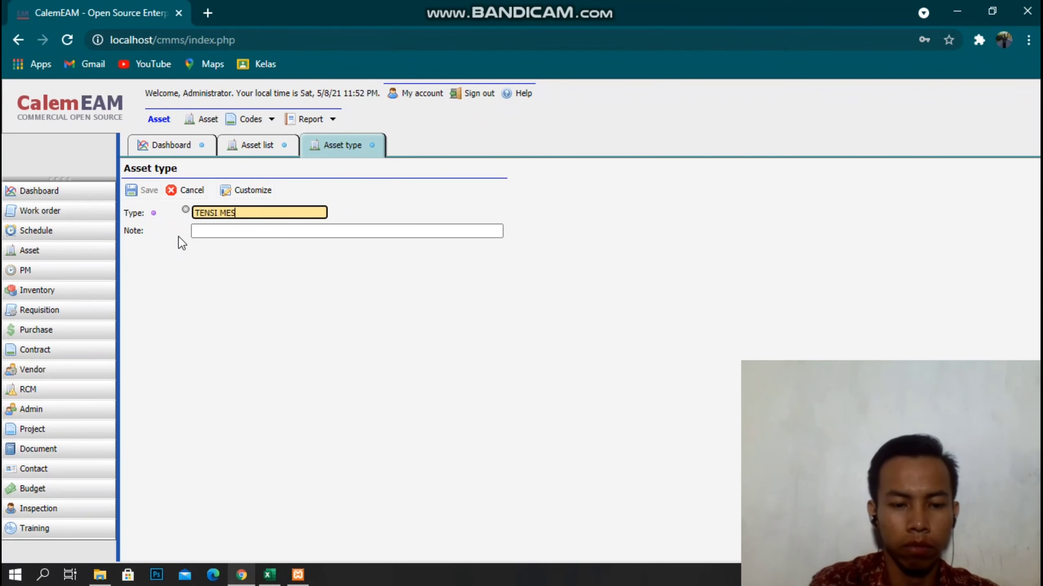
key("BackSpace")
type("TER")
key("Tab")
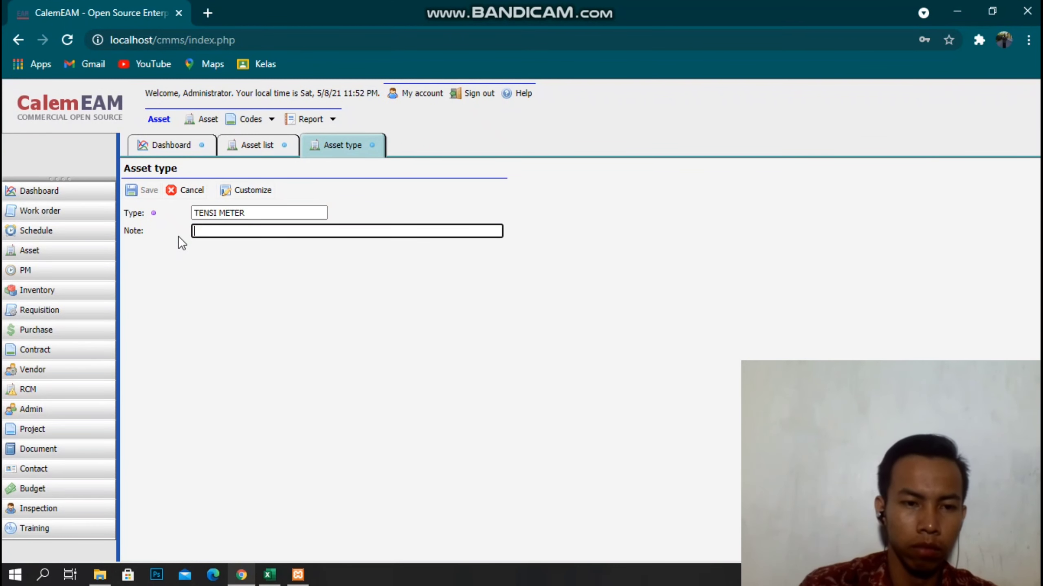
type("TENSI METER")
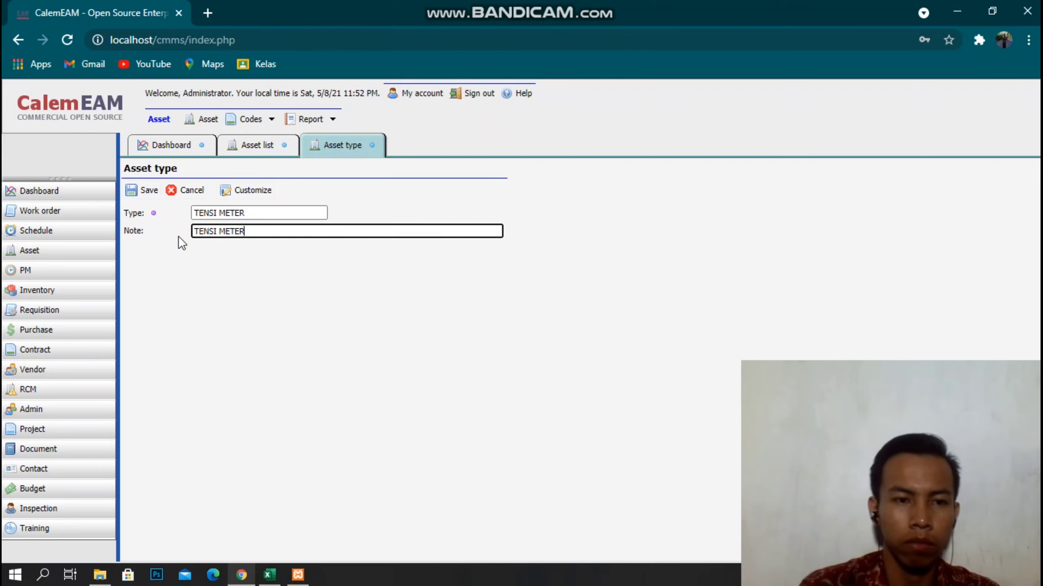
left_click(131, 190)
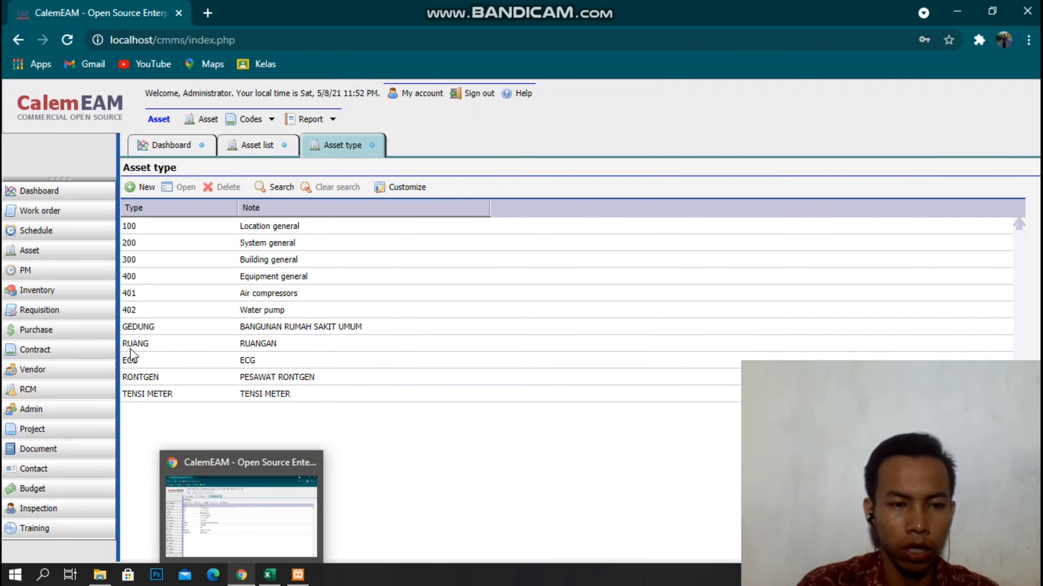
left_click(239, 581)
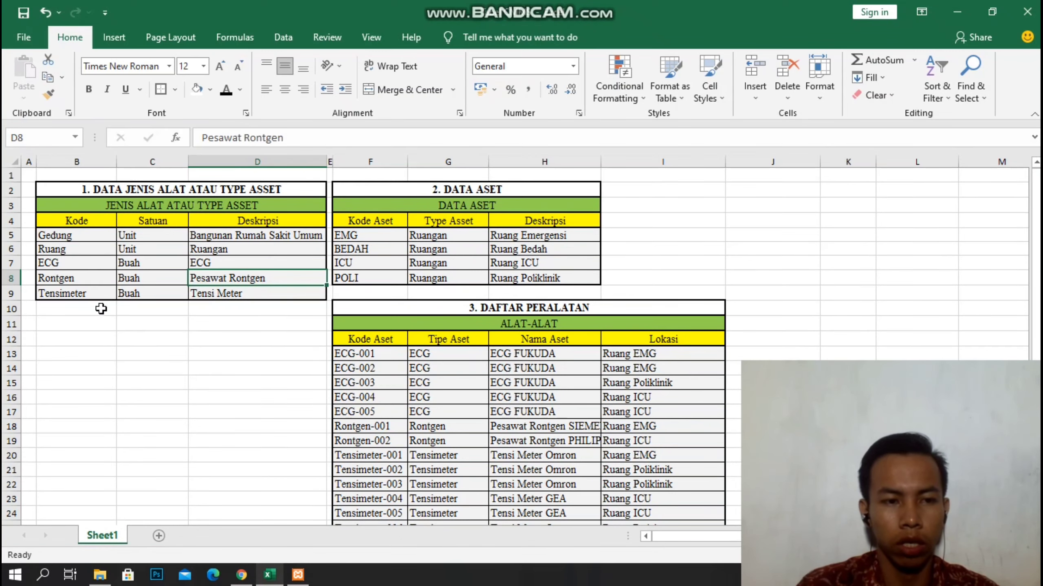
Close the Asset type tab and begin a new record from the Asset list.
left_click(241, 575)
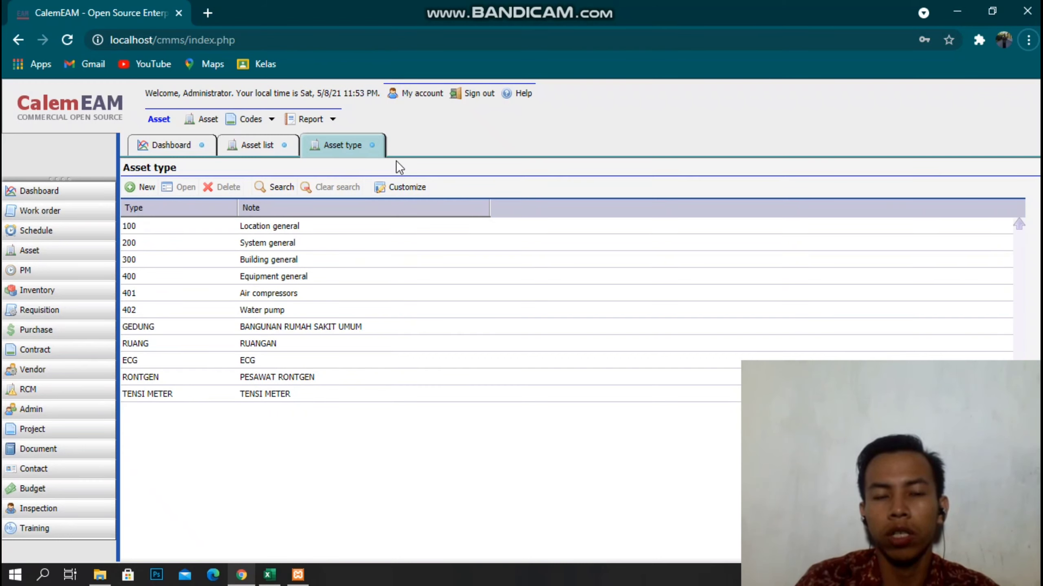
left_click(372, 145)
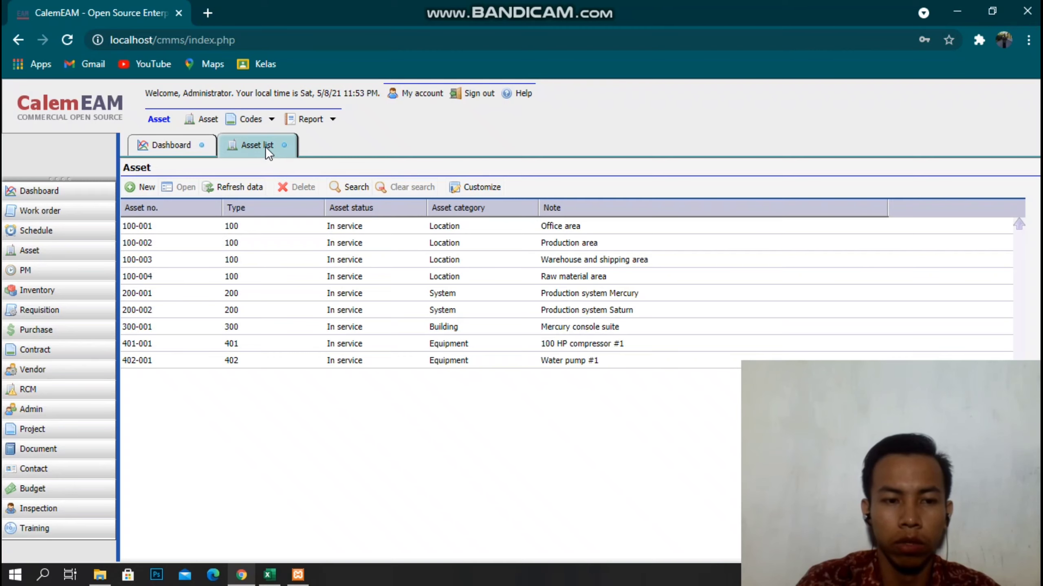
left_click(140, 186)
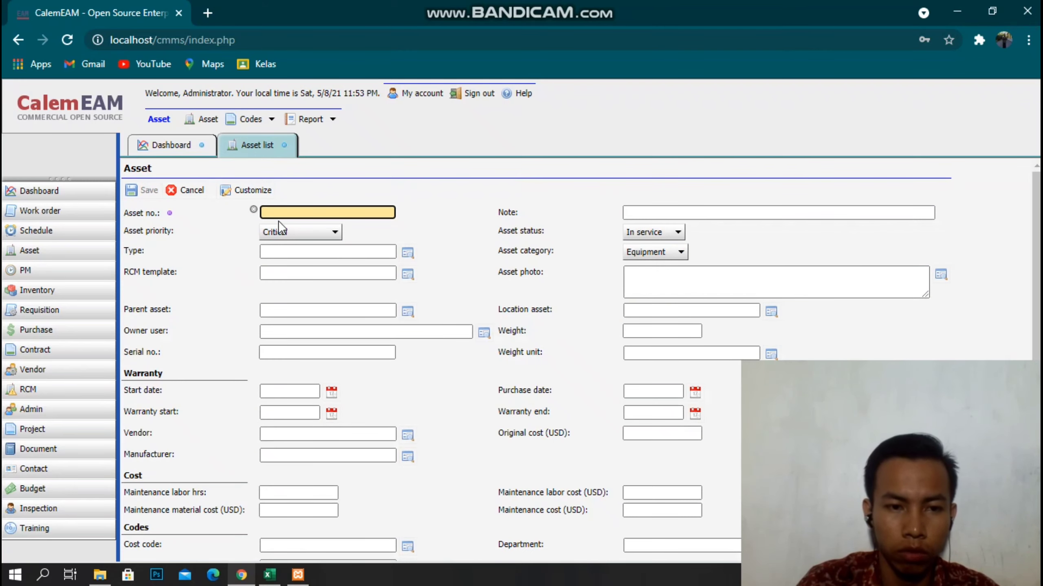
left_click(242, 575)
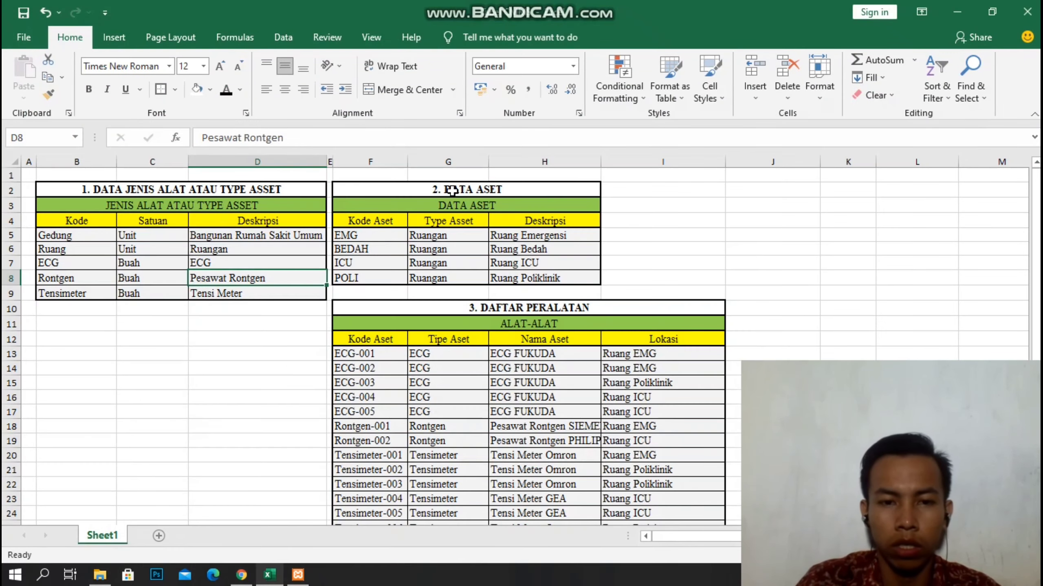
scroll(258, 278, "up", 5, "ctrl")
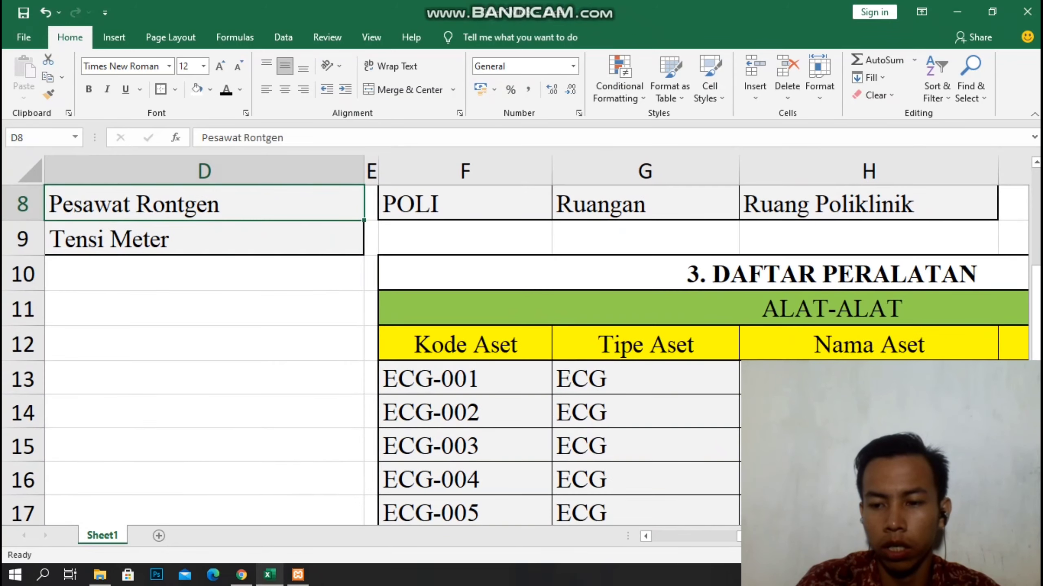
scroll(521, 341, "right", 3)
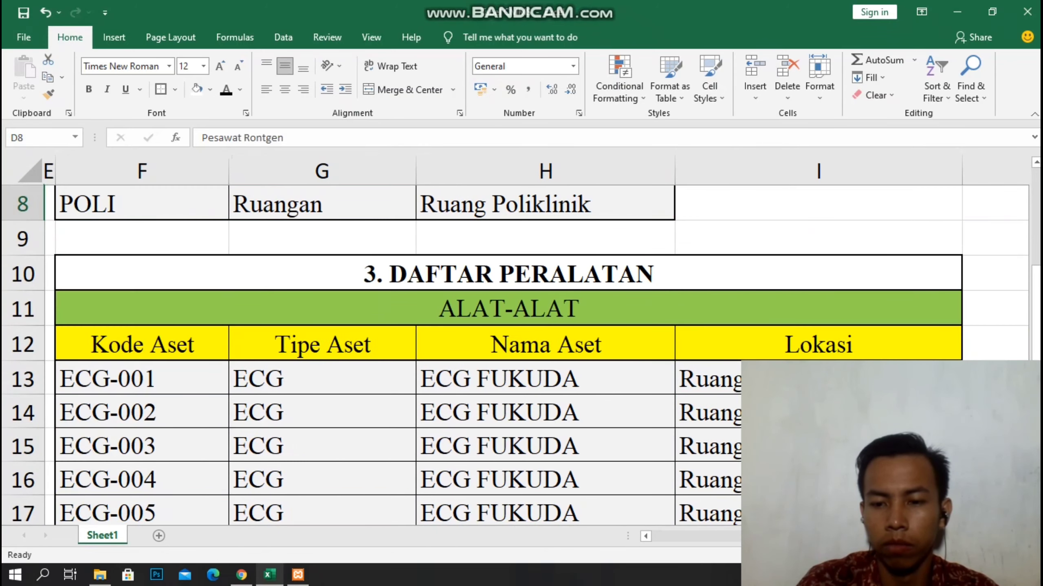
scroll(521, 340, "left", 1)
scroll(521, 341, "right", 1)
scroll(521, 341, "up", 3)
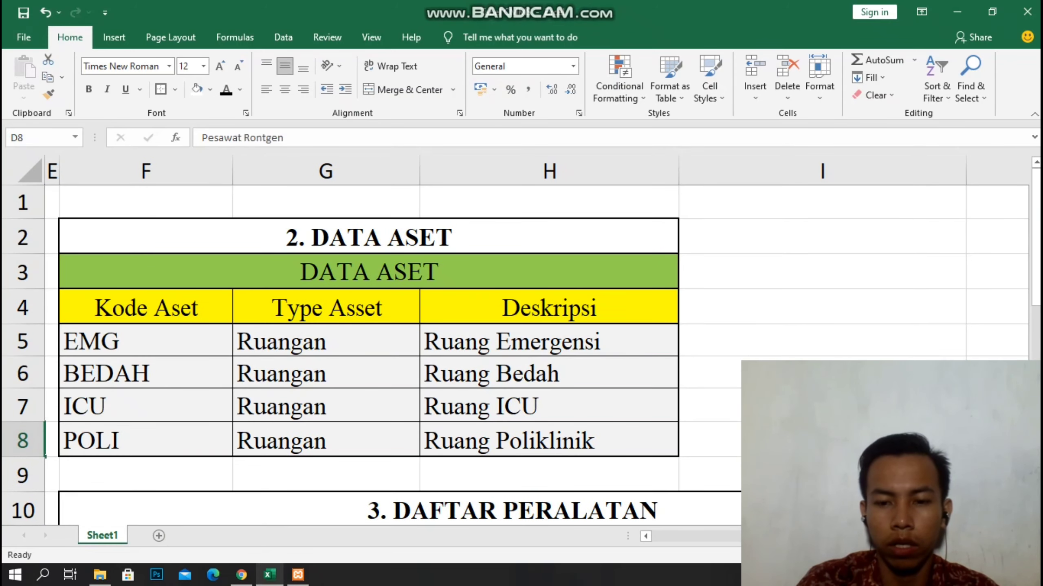
scroll(534, 353, "left", 2)
scroll(533, 353, "down", 2)
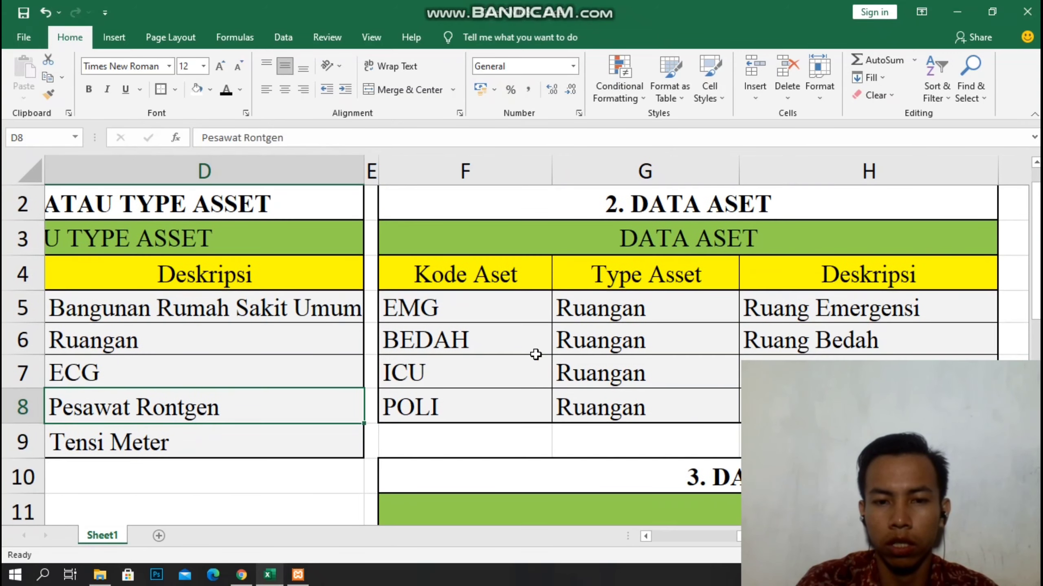
scroll(495, 307, "up", 2)
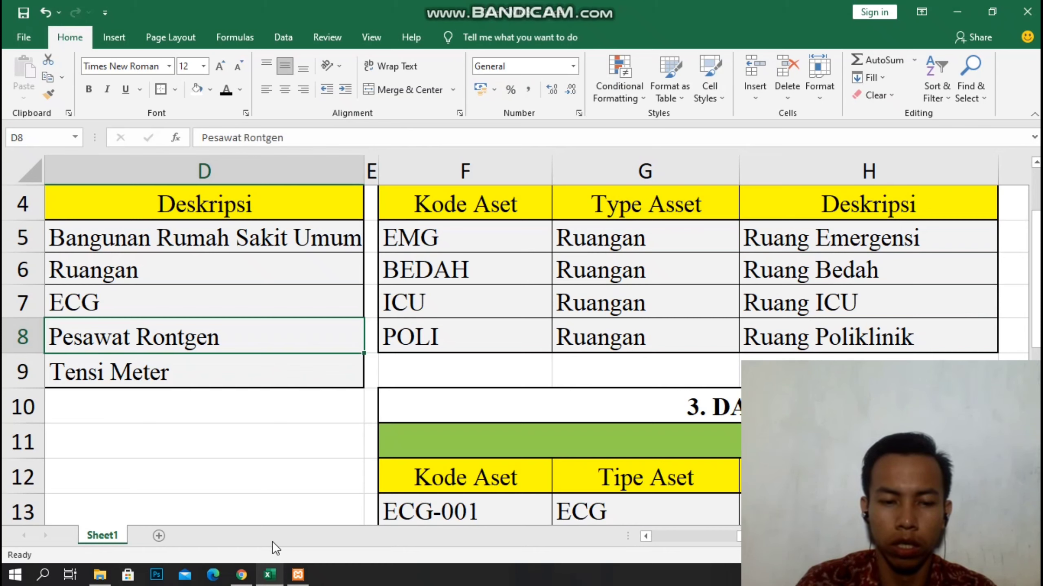
left_click(238, 575)
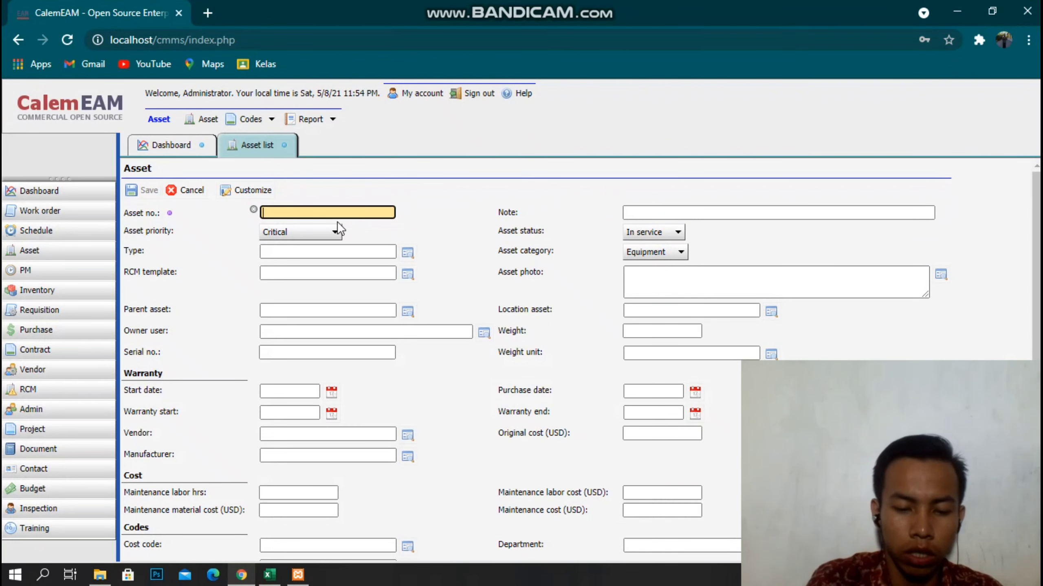
Enter asset EMG and paste 'Ruang Emergensi' copied from Excel into its Note.
type("EMG")
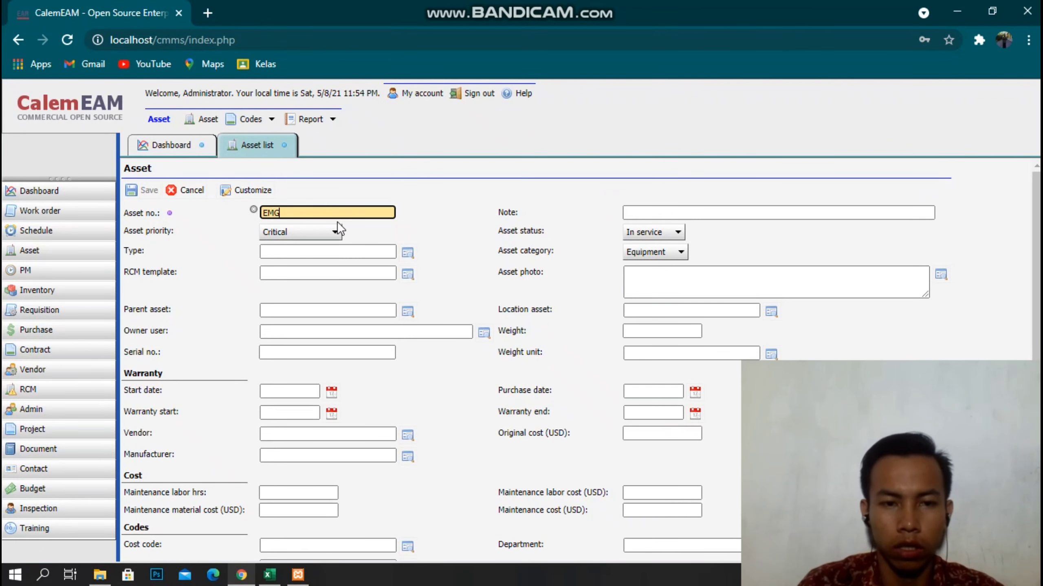
left_click(242, 577)
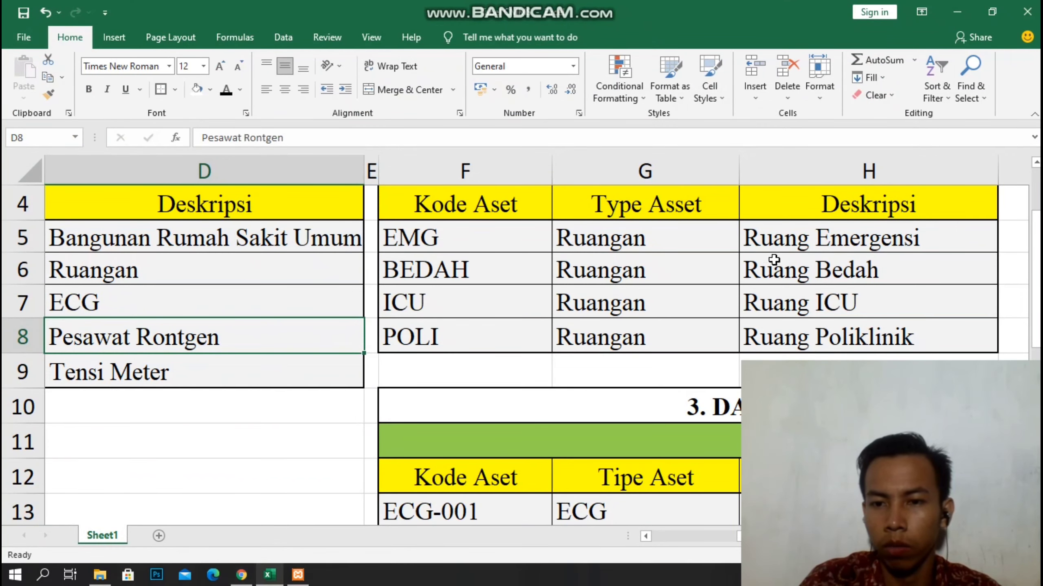
left_click(791, 238)
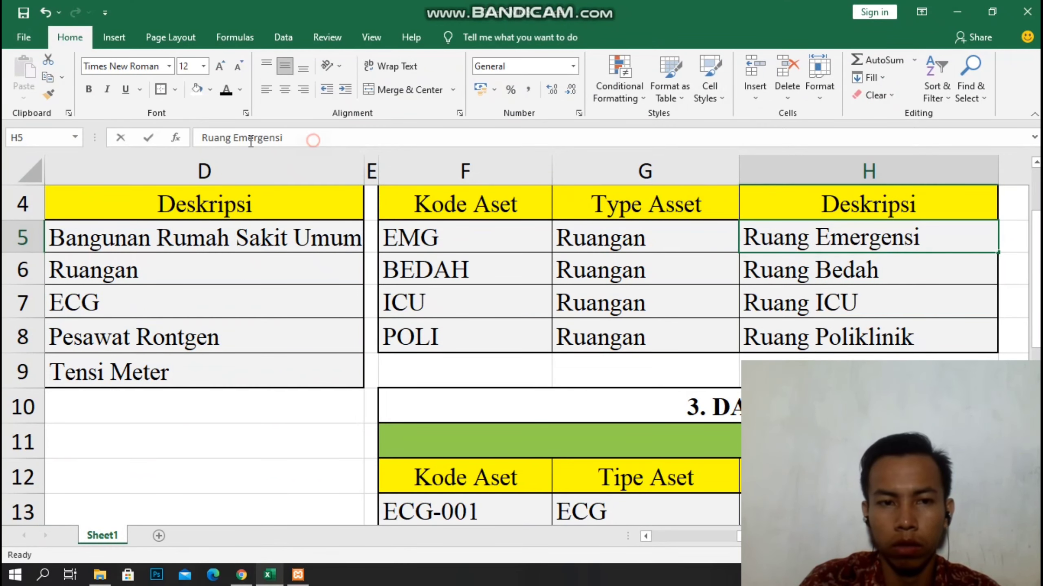
left_click_drag(317, 138, 198, 138)
right_click(216, 139)
left_click(251, 166)
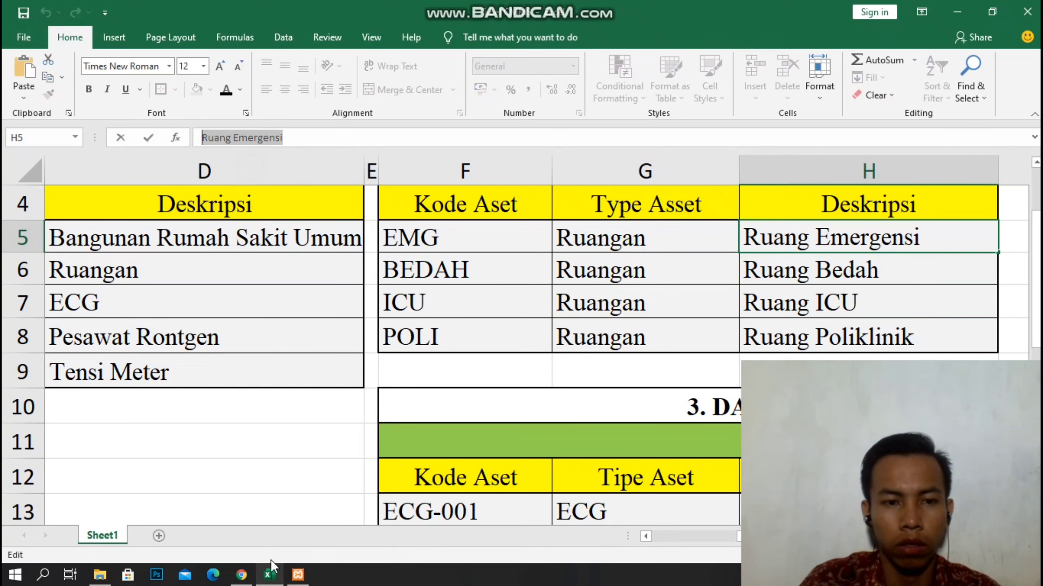
left_click(241, 575)
left_click(714, 213)
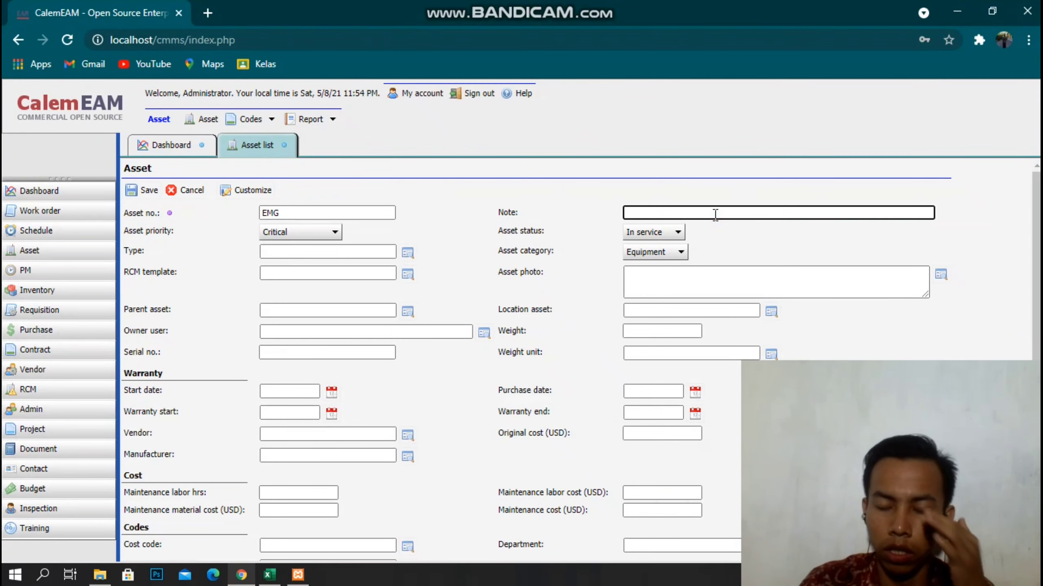
right_click(715, 214)
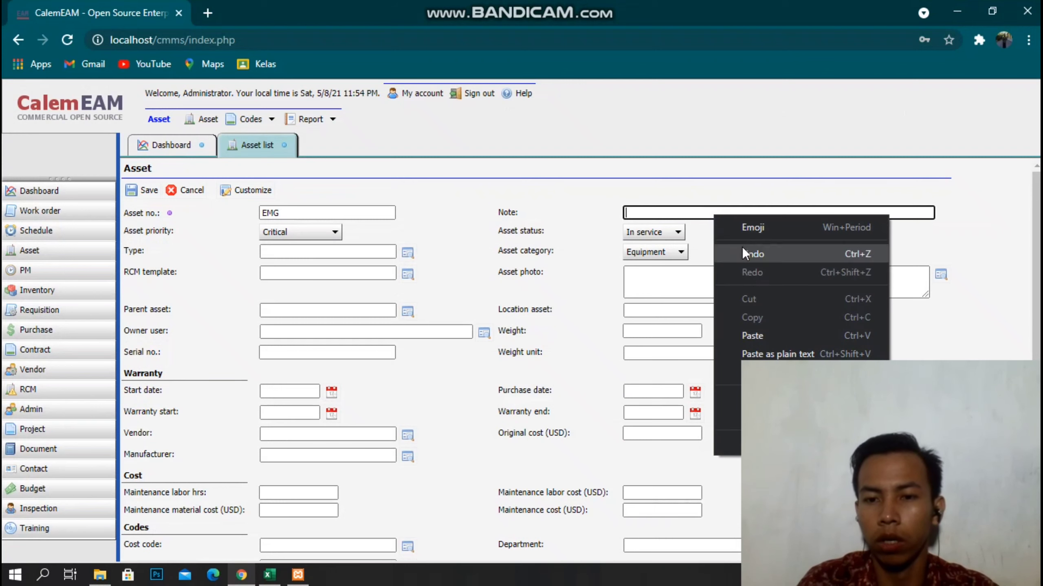
left_click(749, 331)
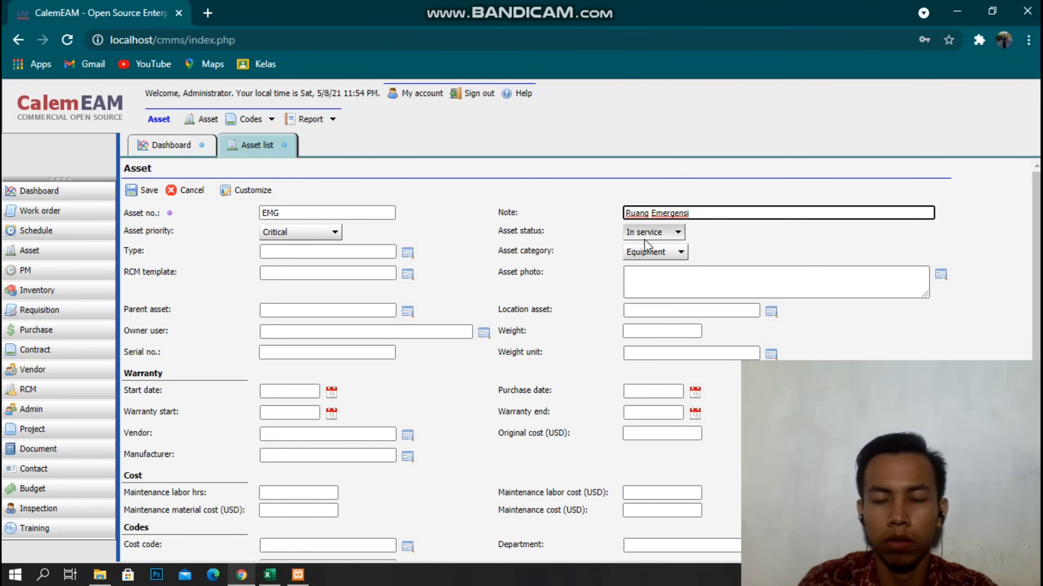
left_click(657, 274)
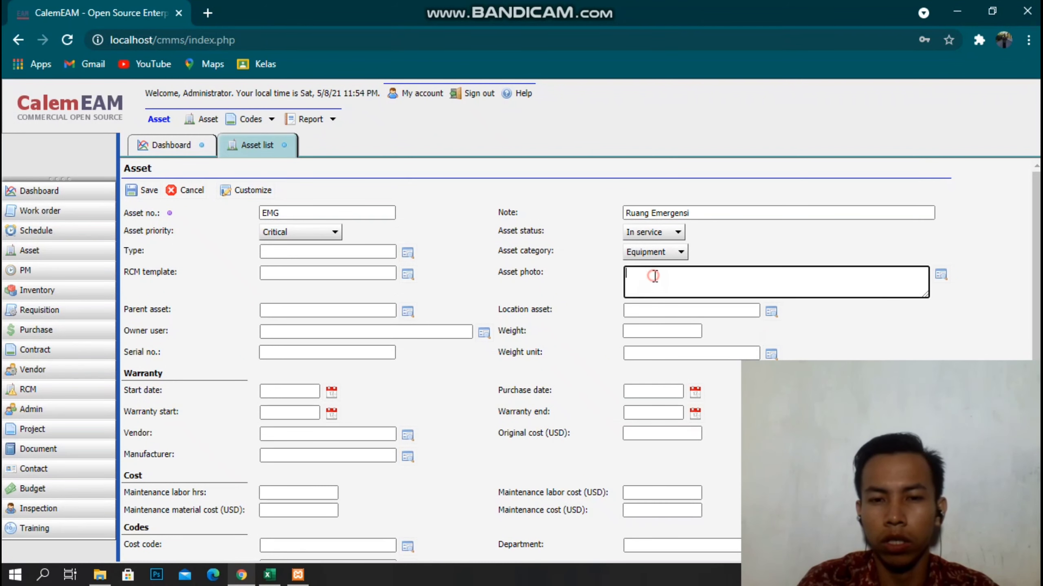
Set the asset category to Location.
left_click(660, 252)
left_click(647, 310)
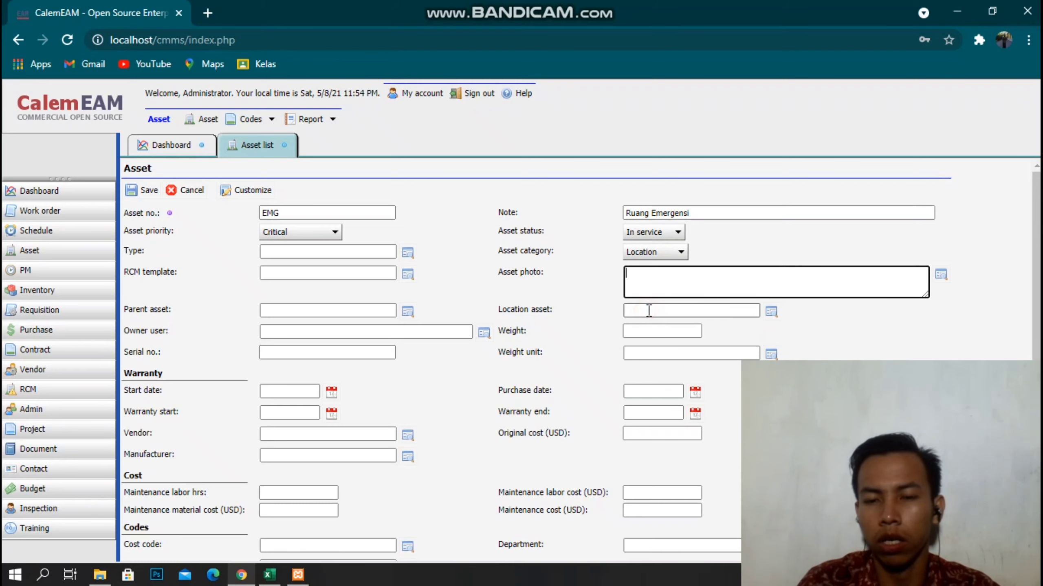
left_click(671, 252)
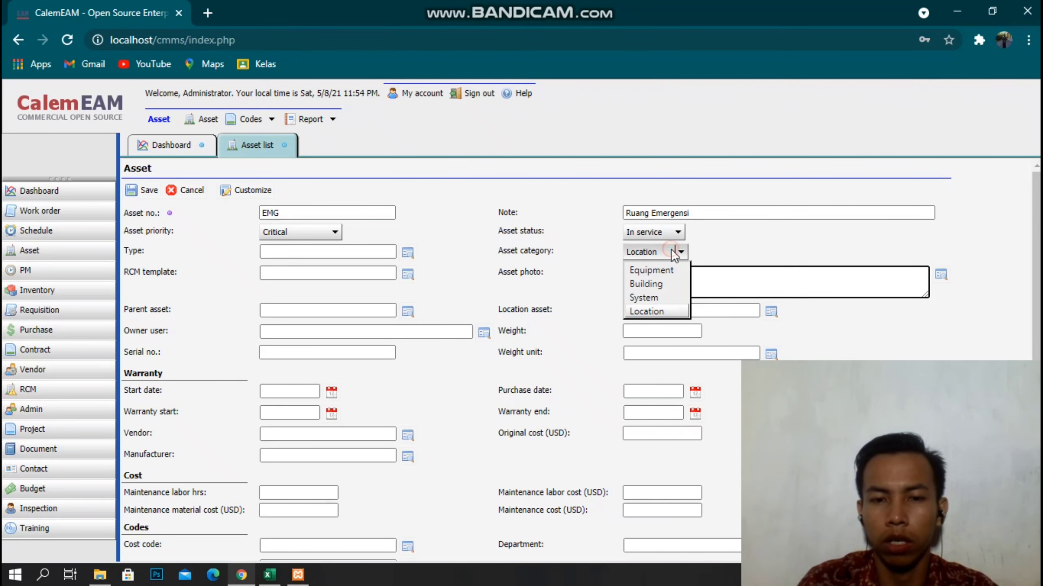
left_click(649, 311)
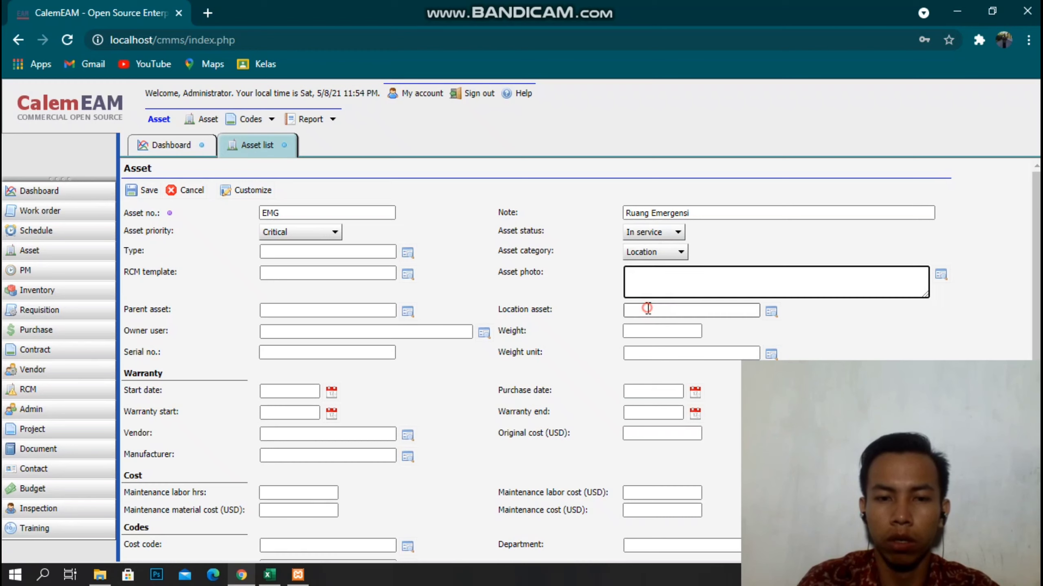
Choose asset type RUANG from the lookup and save the EMG asset.
left_click(318, 254)
left_click(408, 253)
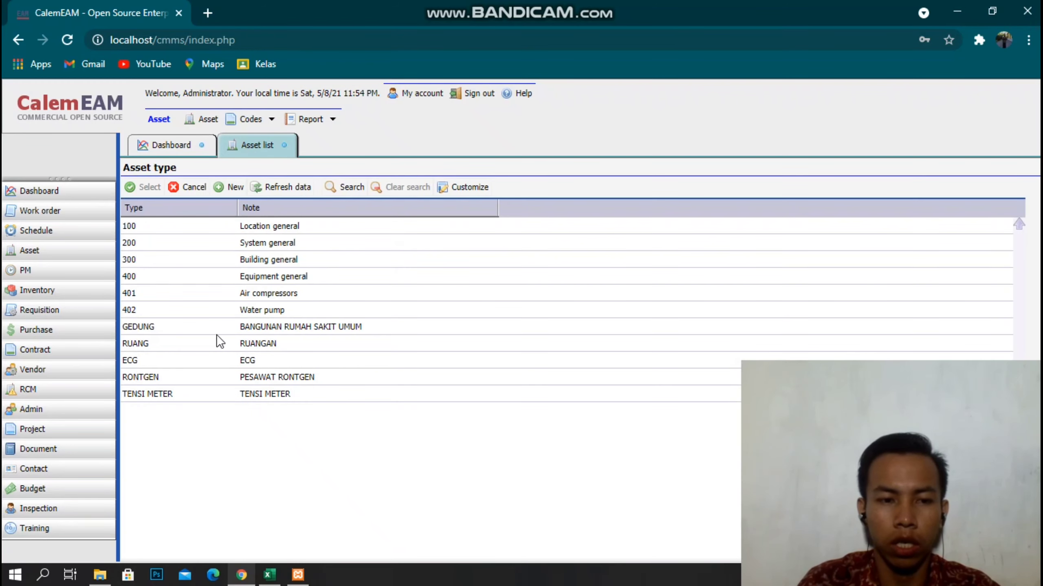
left_click(144, 347)
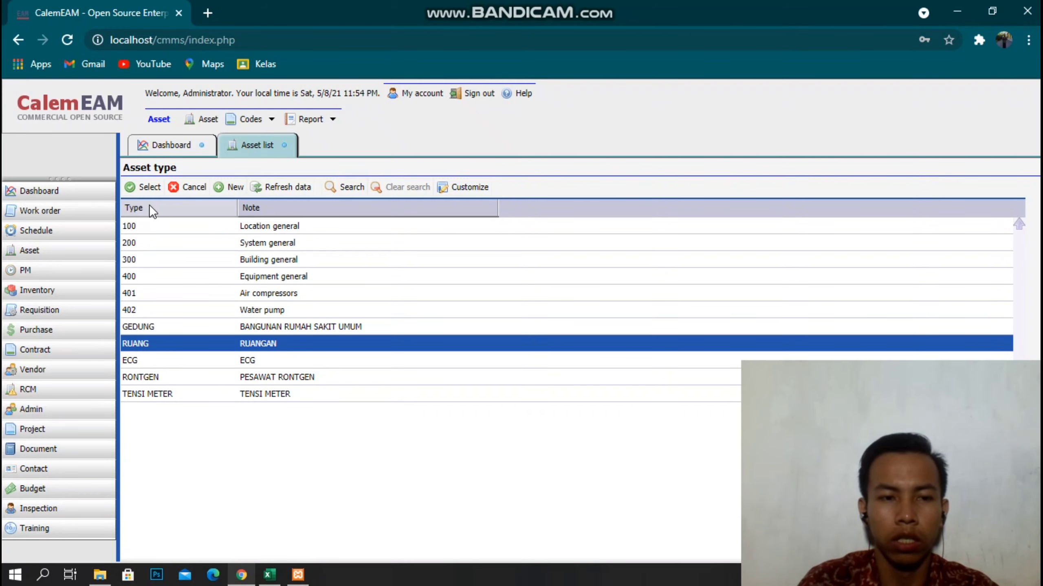
left_click(140, 186)
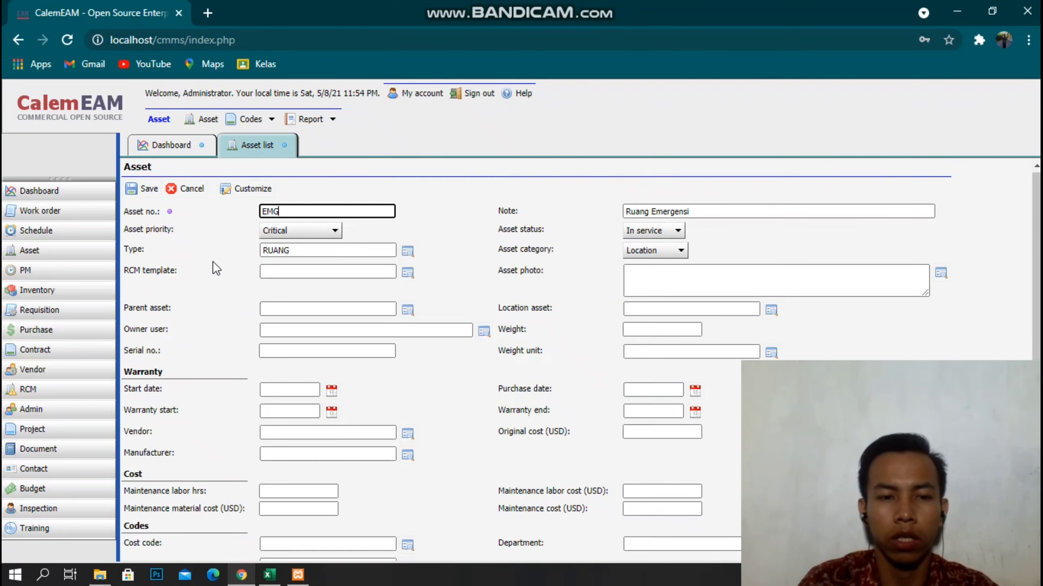
scroll(213, 260, "down", 2)
scroll(213, 261, "up", 2)
left_click(143, 190)
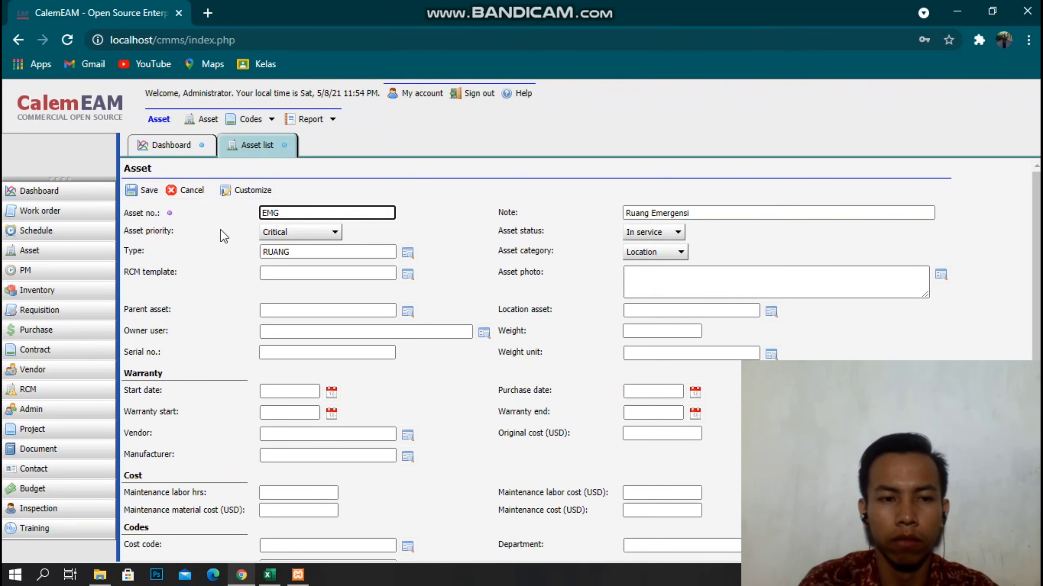
key("alt")
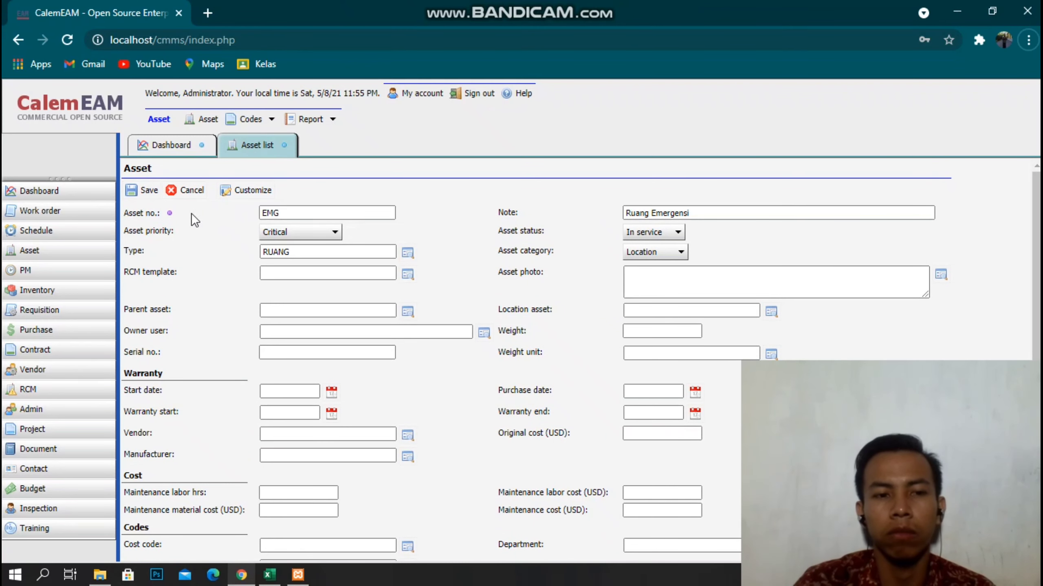
left_click(152, 193)
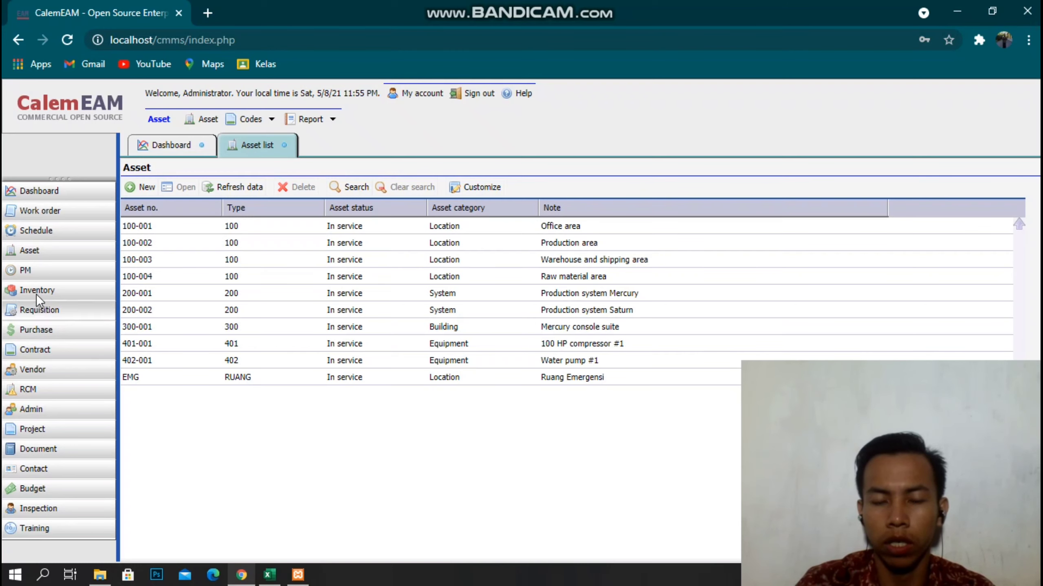
Create a new asset BEDAH with the note RUANG BEDAH.
left_click(140, 188)
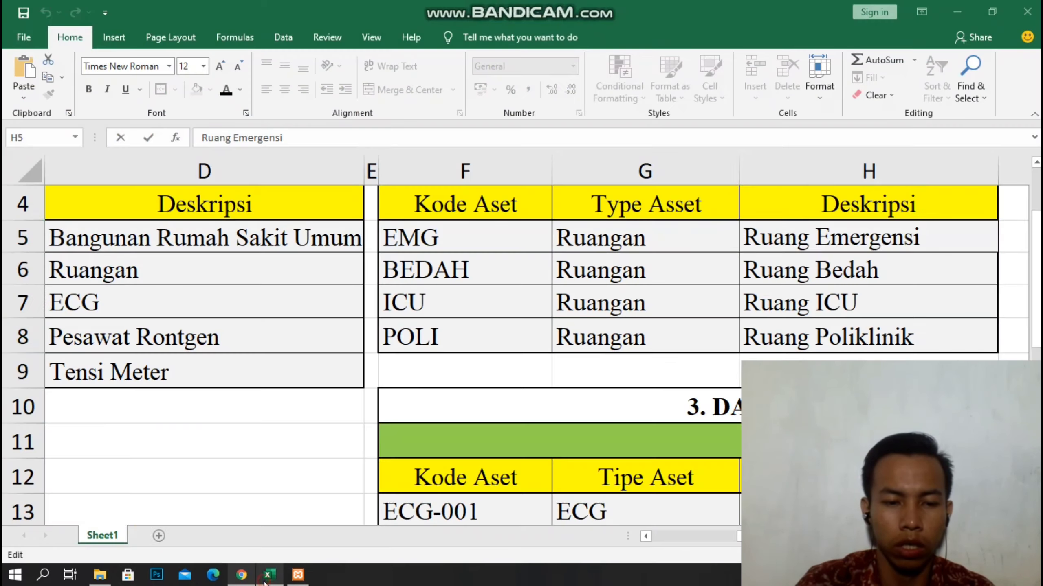
left_click(268, 575)
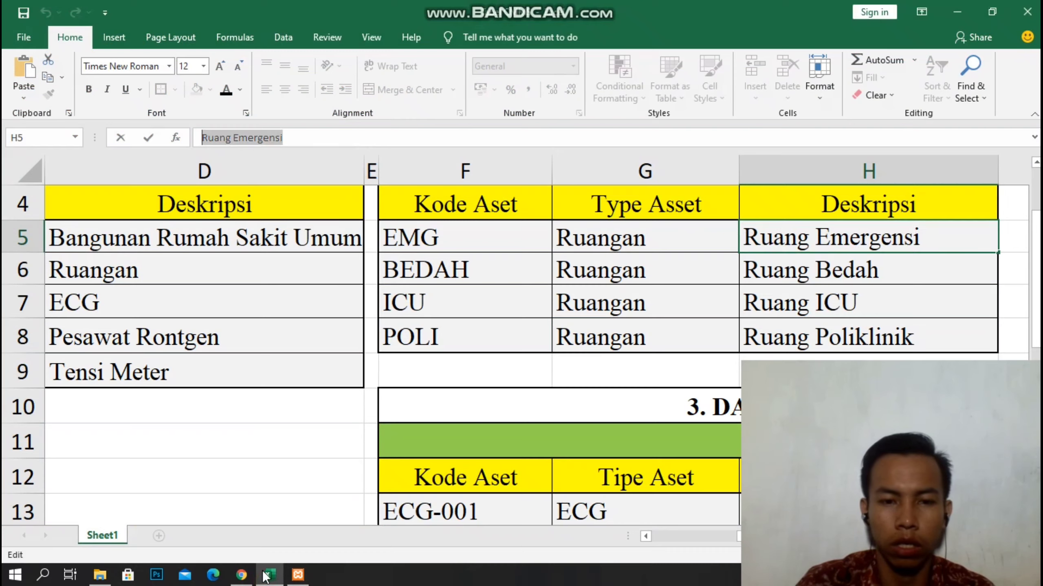
left_click(242, 574)
type("BEDAH")
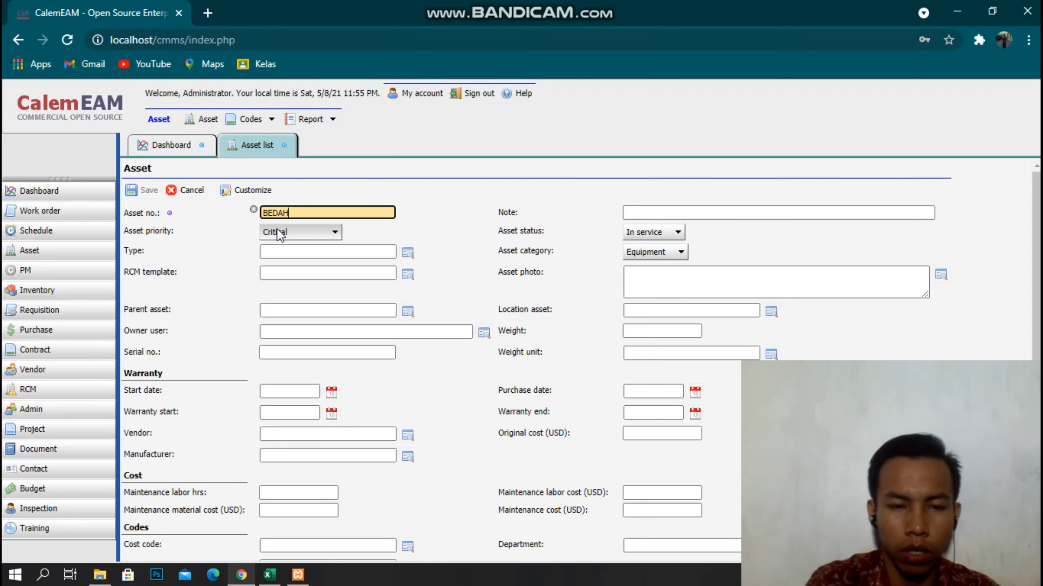
left_click(650, 211)
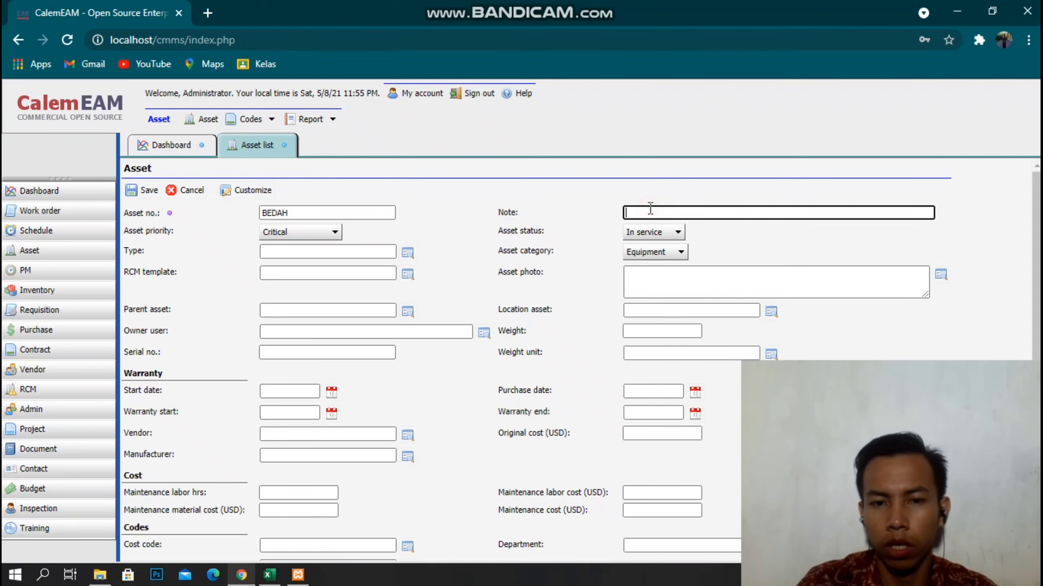
type("RUANG BED")
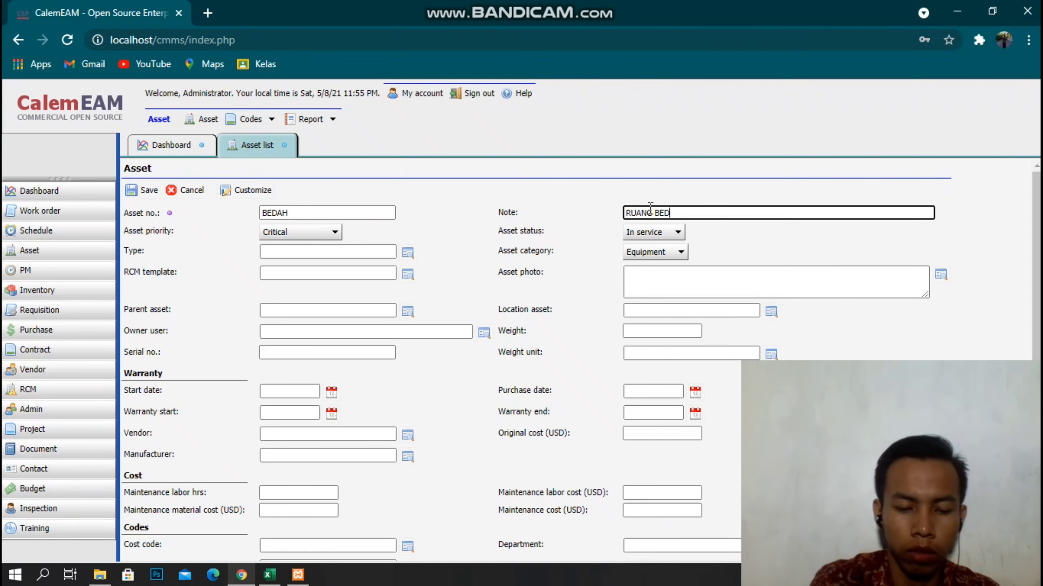
type("AH")
Give BEDAH category Location and type RUANG, then save it.
left_click(672, 248)
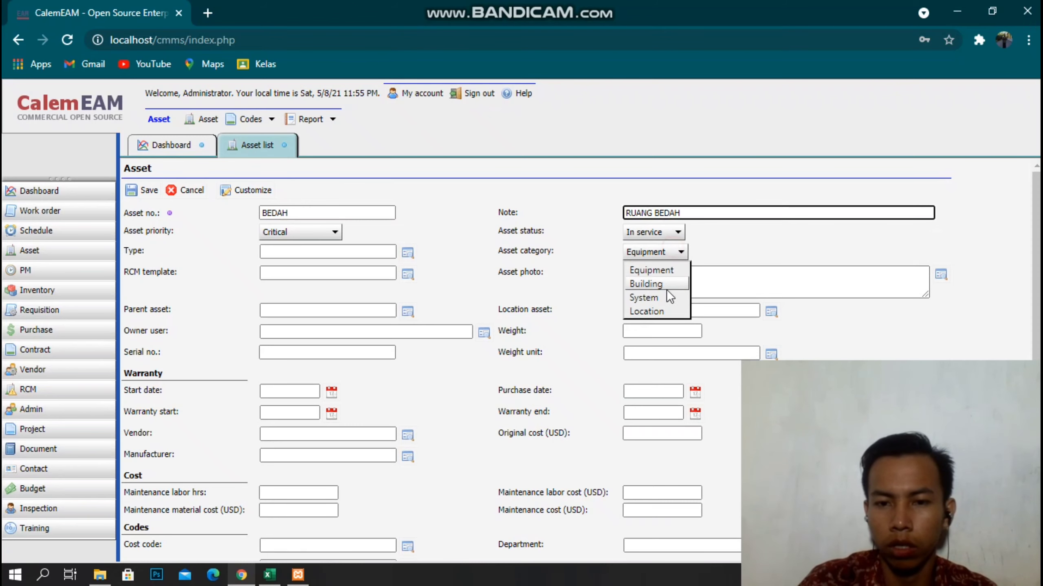
left_click(648, 311)
left_click(409, 253)
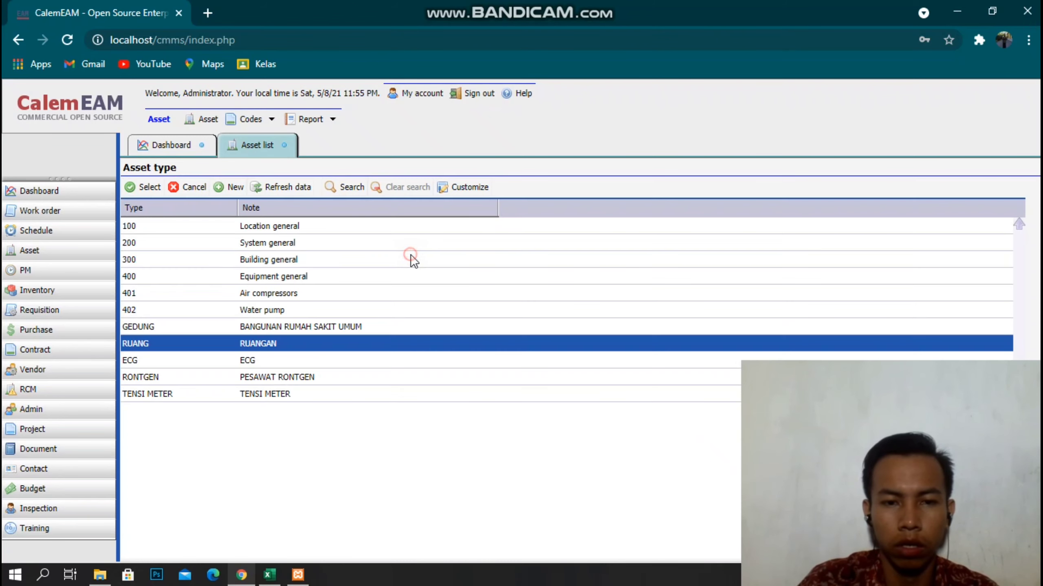
left_click(142, 188)
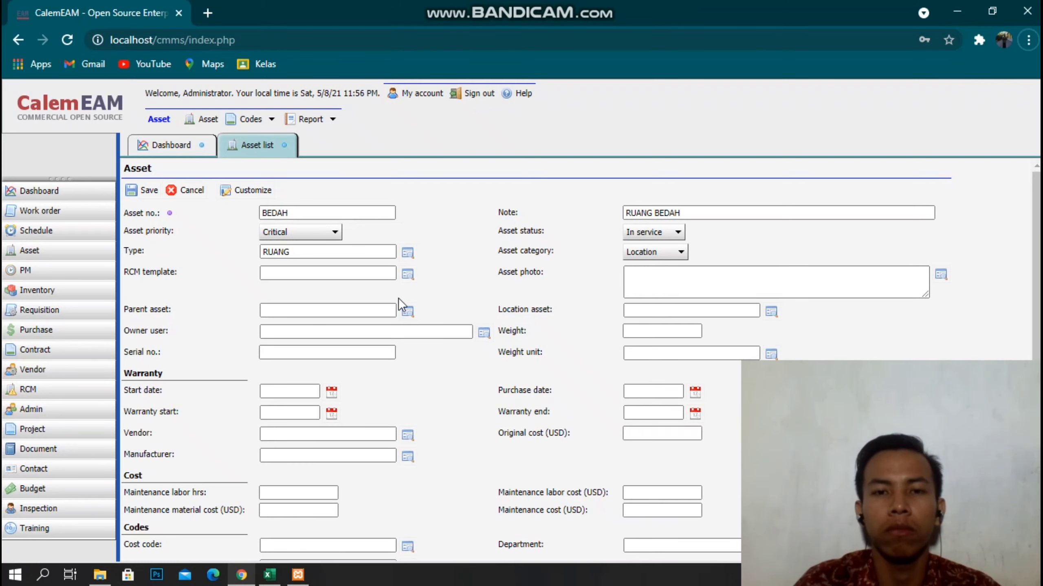
left_click(145, 196)
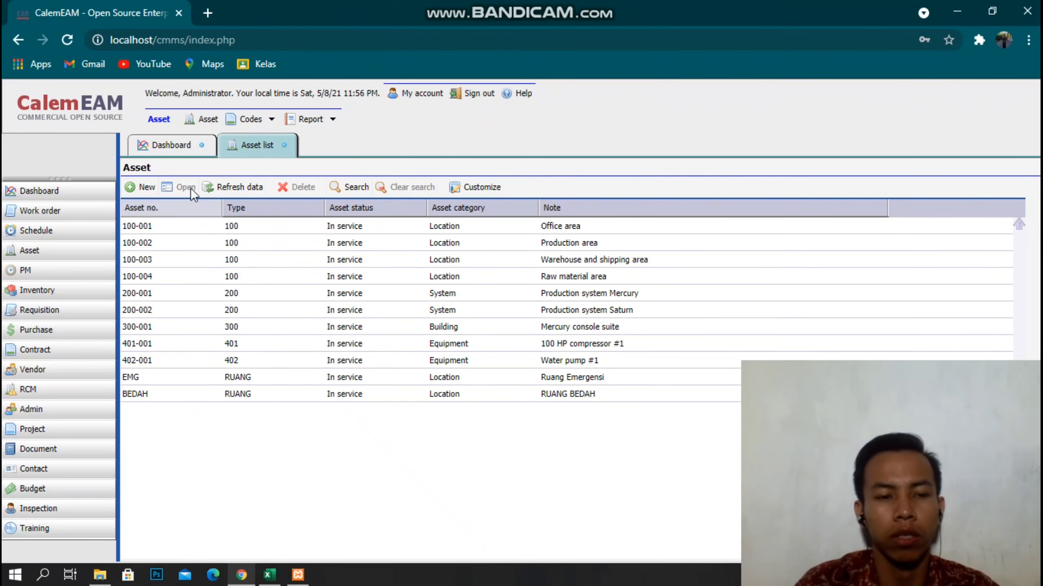
Create a new asset ICU with the note RUANG ICU.
left_click(140, 188)
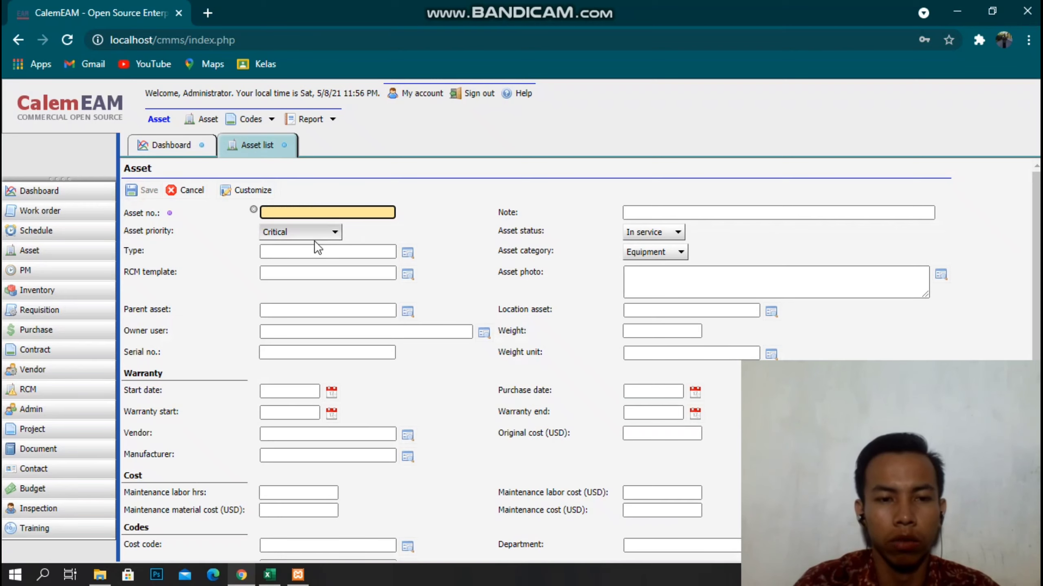
left_click(243, 576)
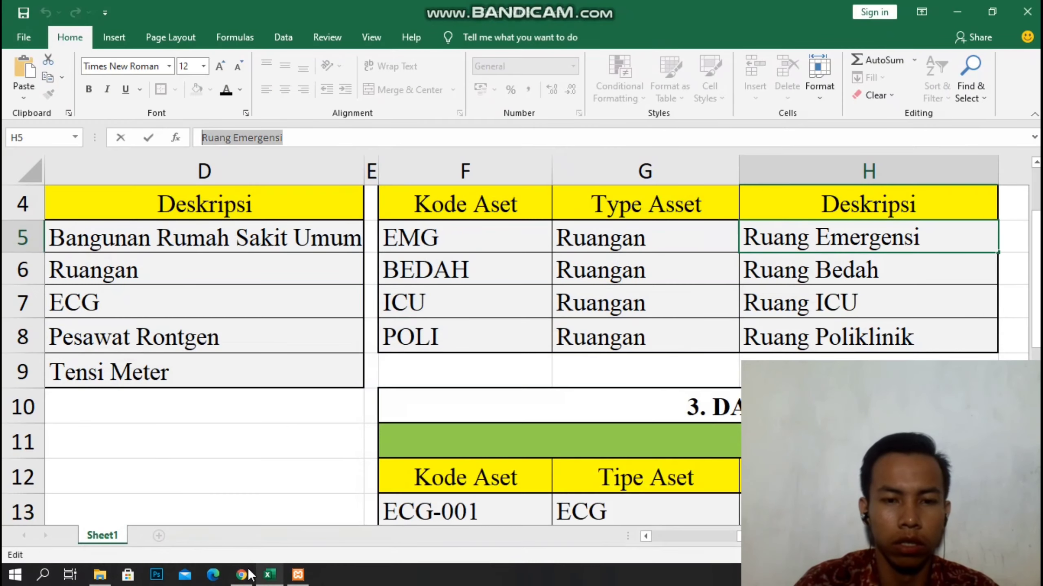
left_click(243, 576)
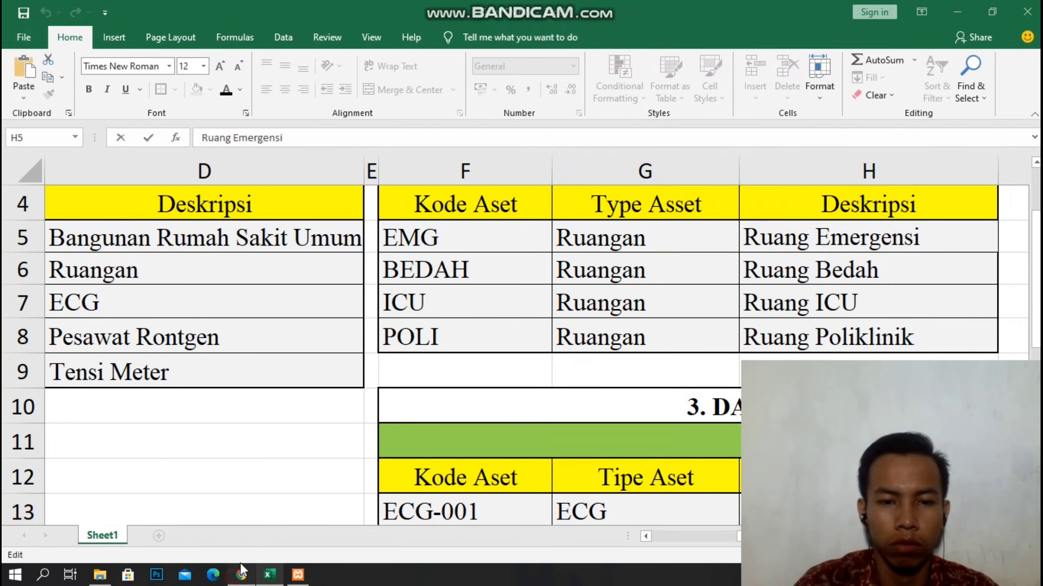
type("ICU")
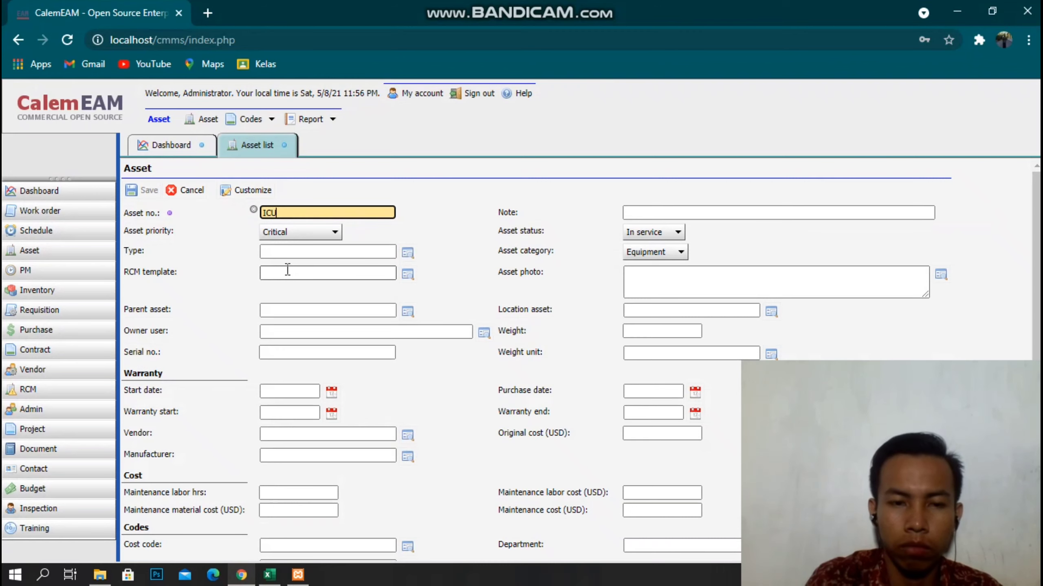
key("Tab")
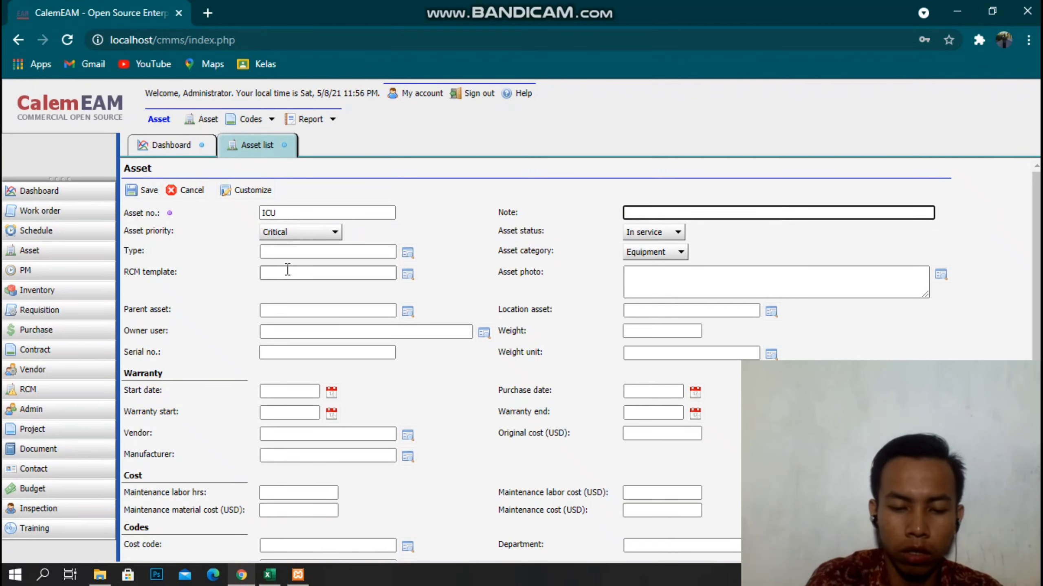
type("RUANG ICU")
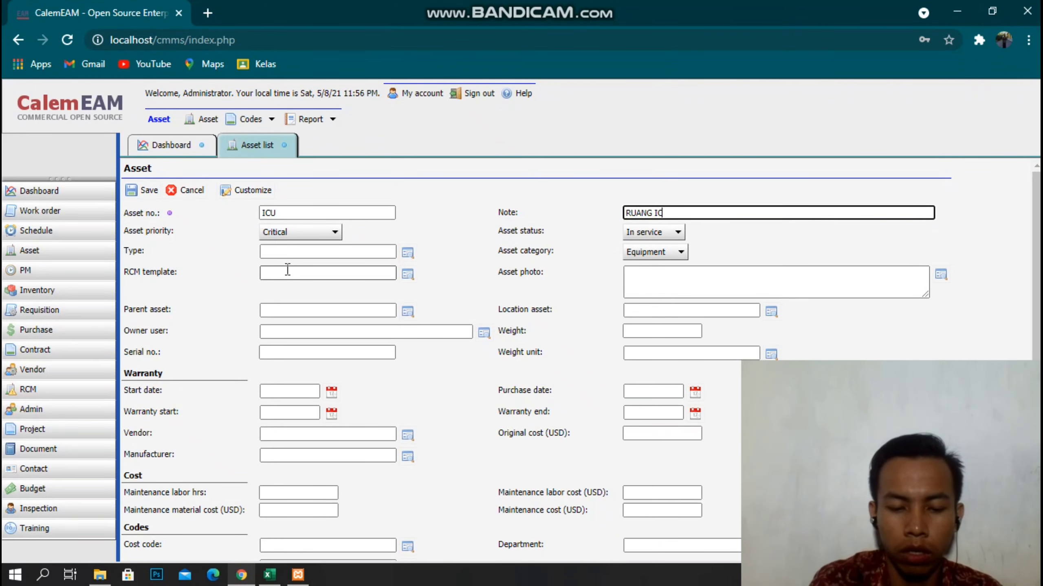
Give ICU type RUANG and category Location, then save it.
left_click(242, 575)
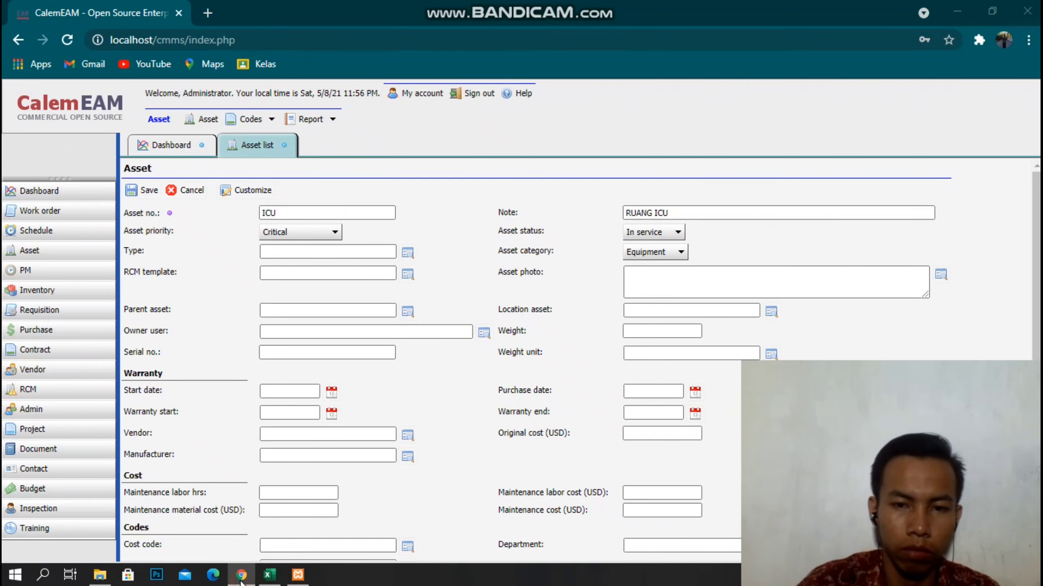
left_click(241, 575)
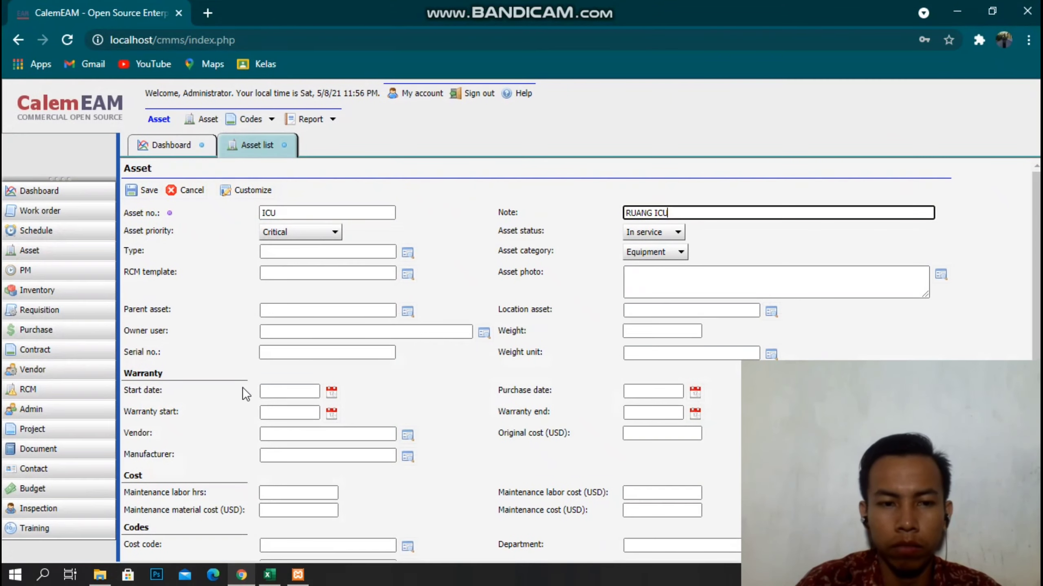
left_click(412, 255)
left_click(266, 344)
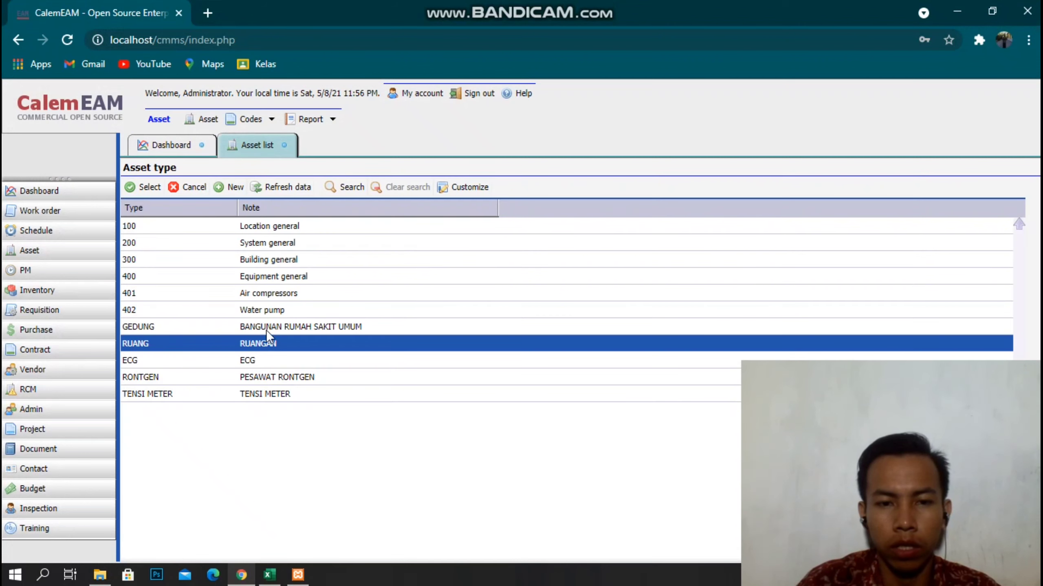
left_click(149, 187)
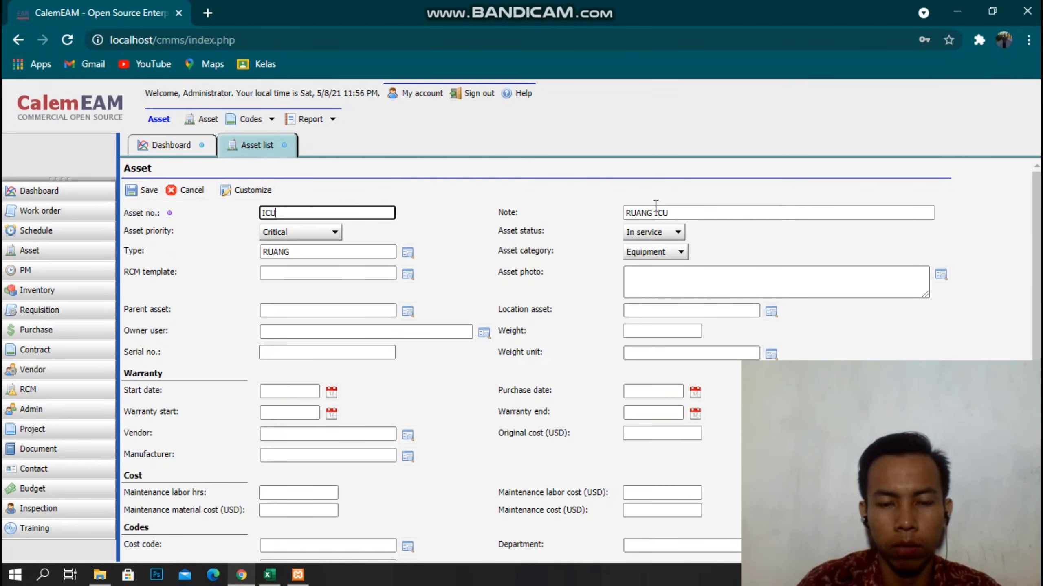
left_click(669, 258)
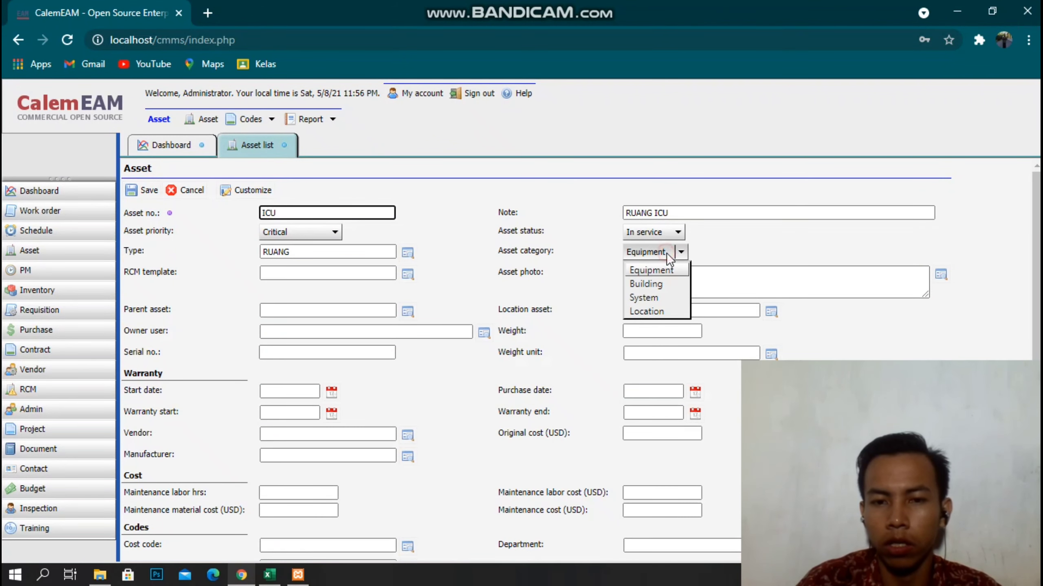
left_click(642, 310)
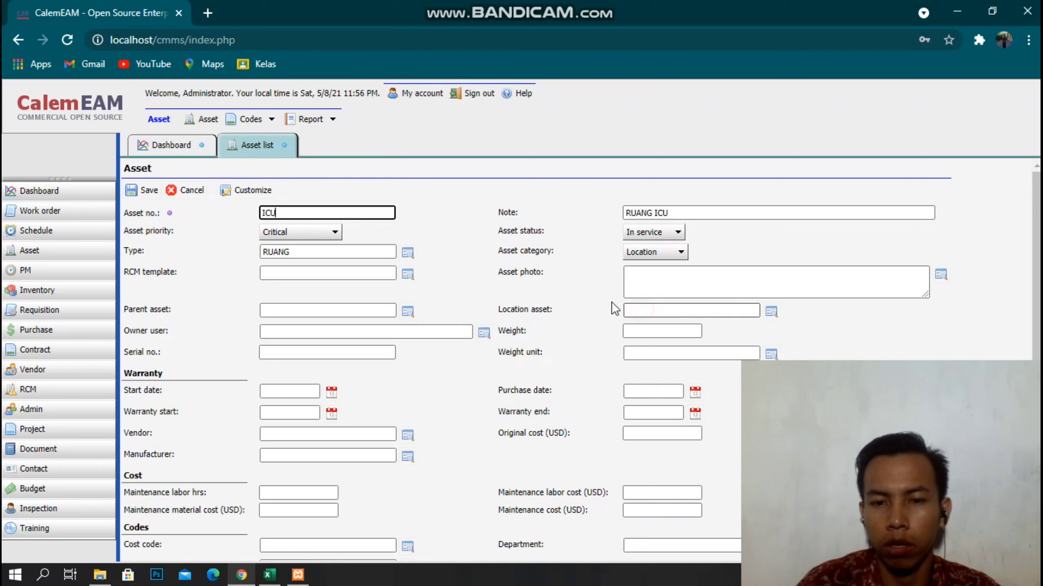
left_click(142, 190)
Create a new asset POLI with the note RUANG POLIKLINIK.
left_click(134, 189)
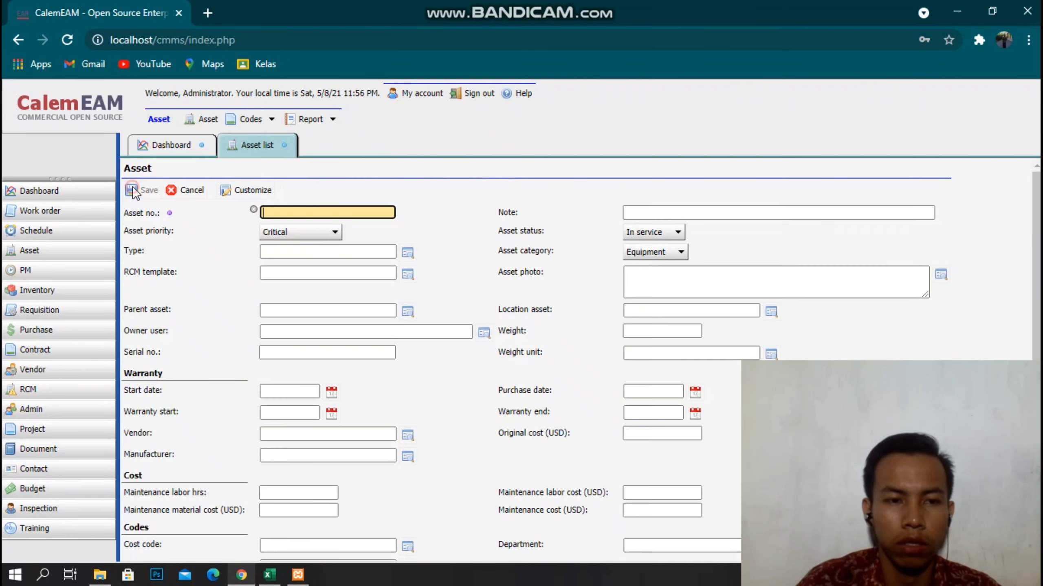
left_click(240, 575)
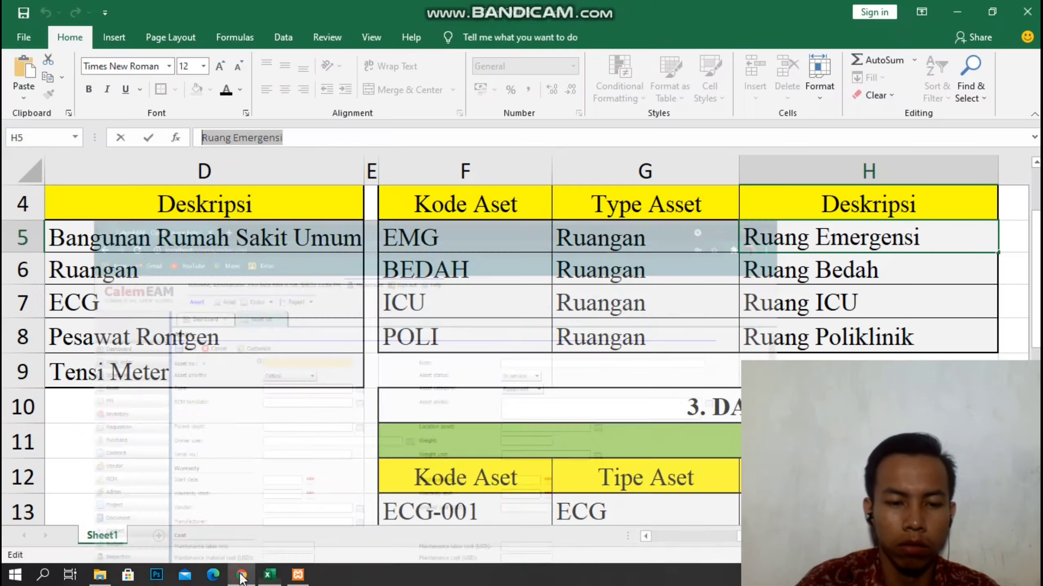
left_click(240, 575)
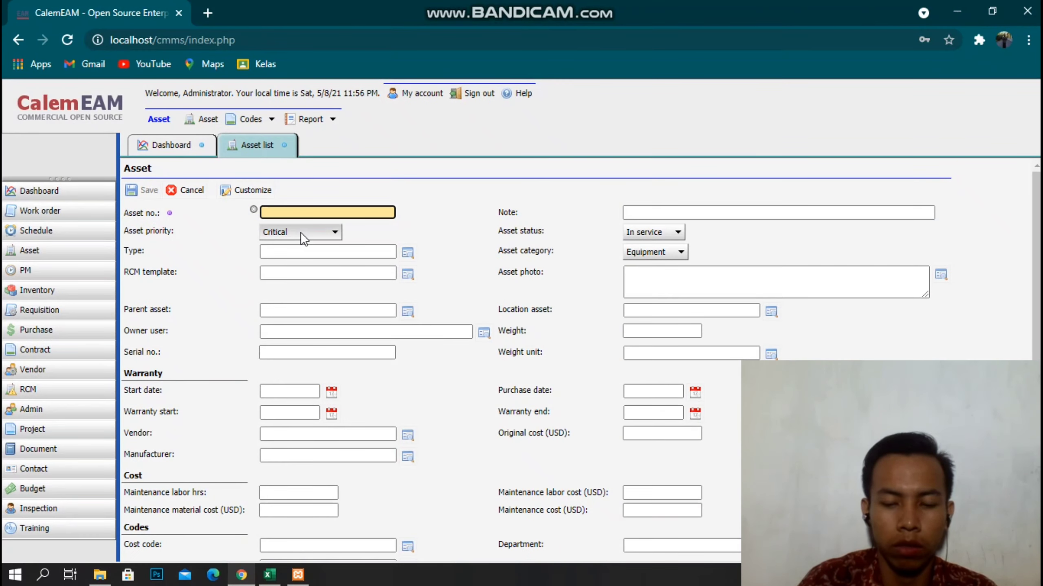
type("POLI")
key("Tab")
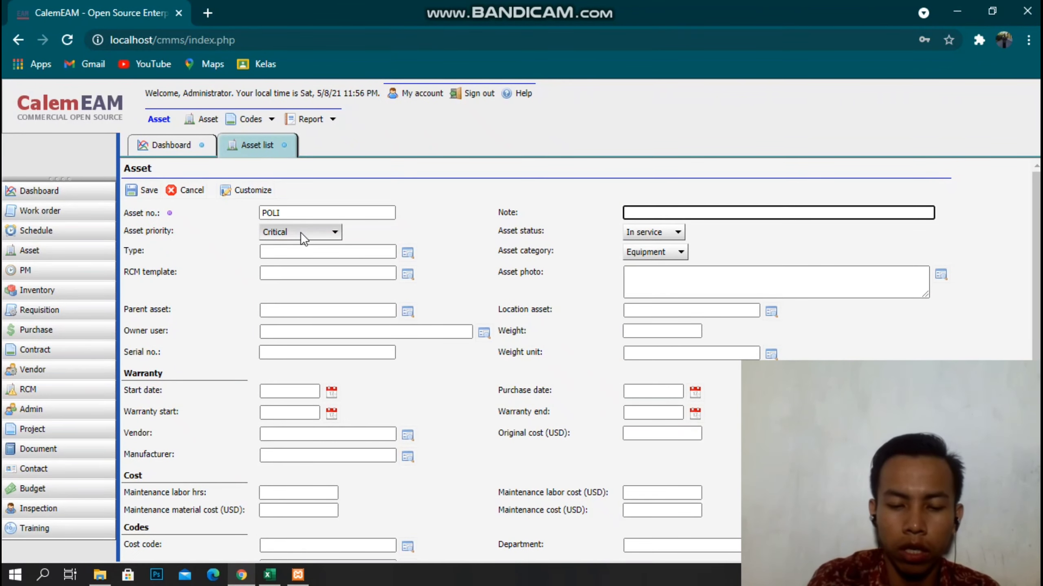
type("RUANG POLI")
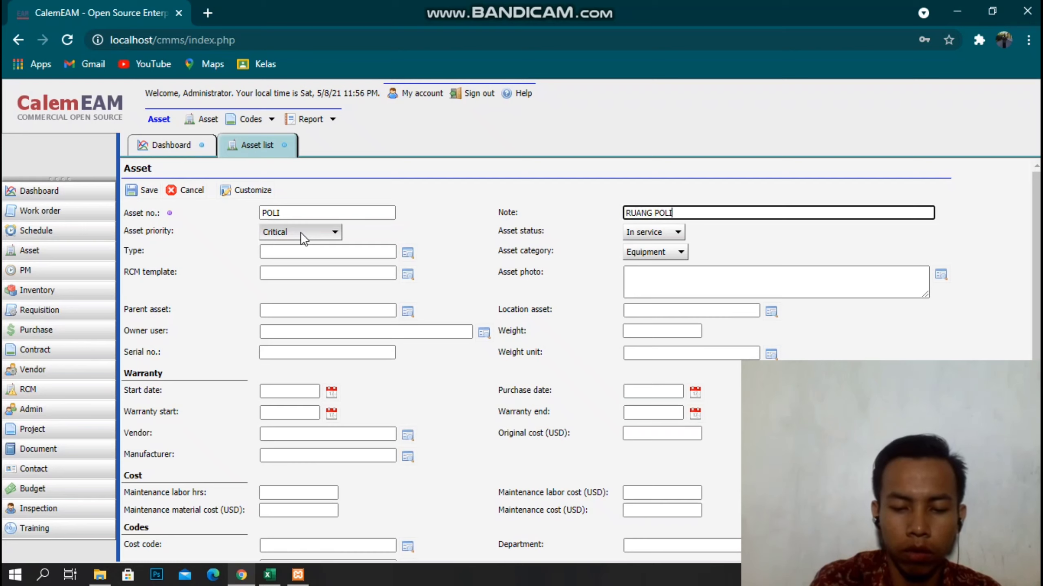
type("KLI")
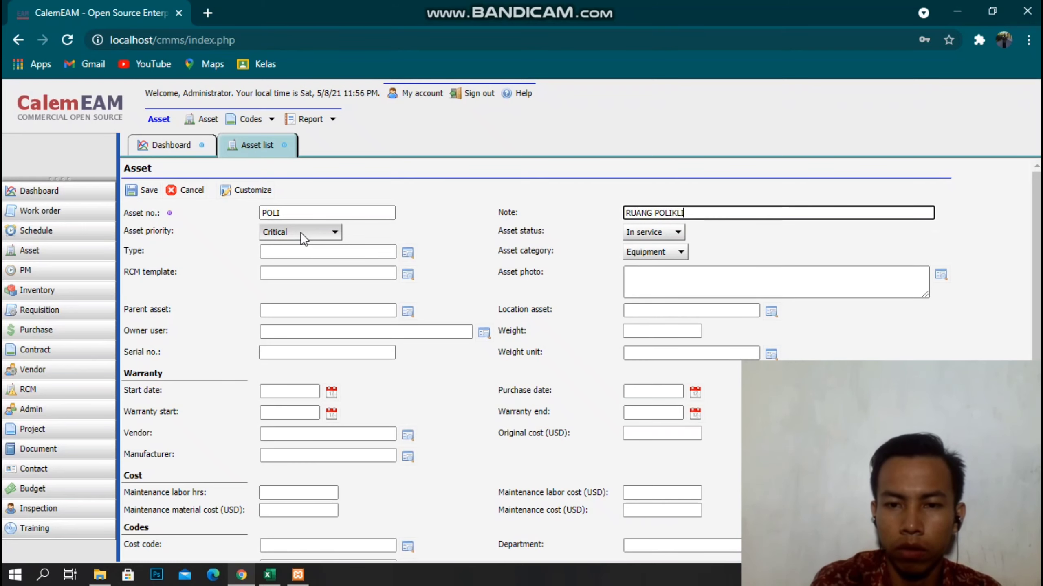
type("BNIK")
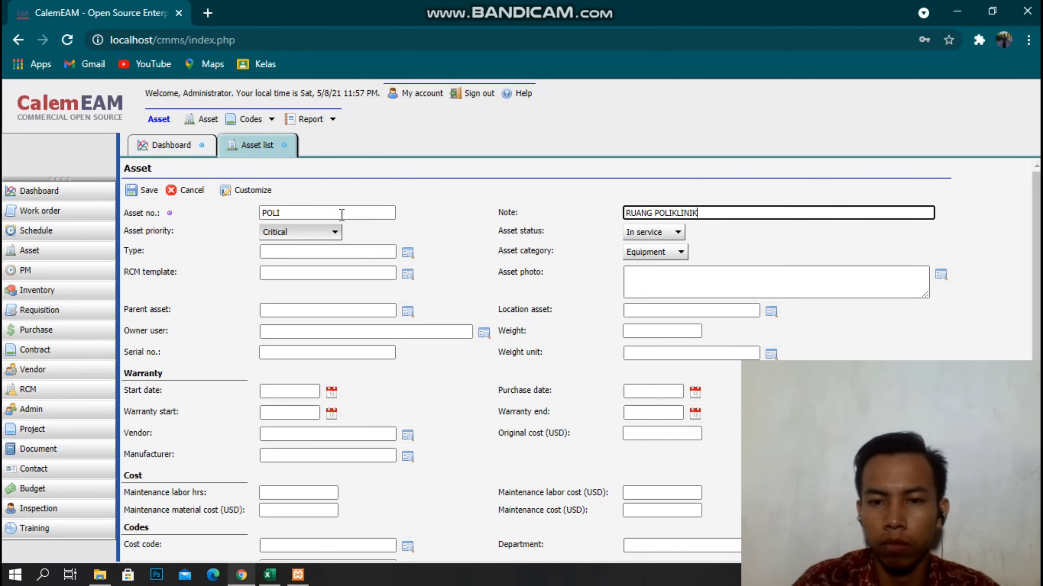
Set the POLI asset's type to RUANG and category to Location.
left_click(408, 253)
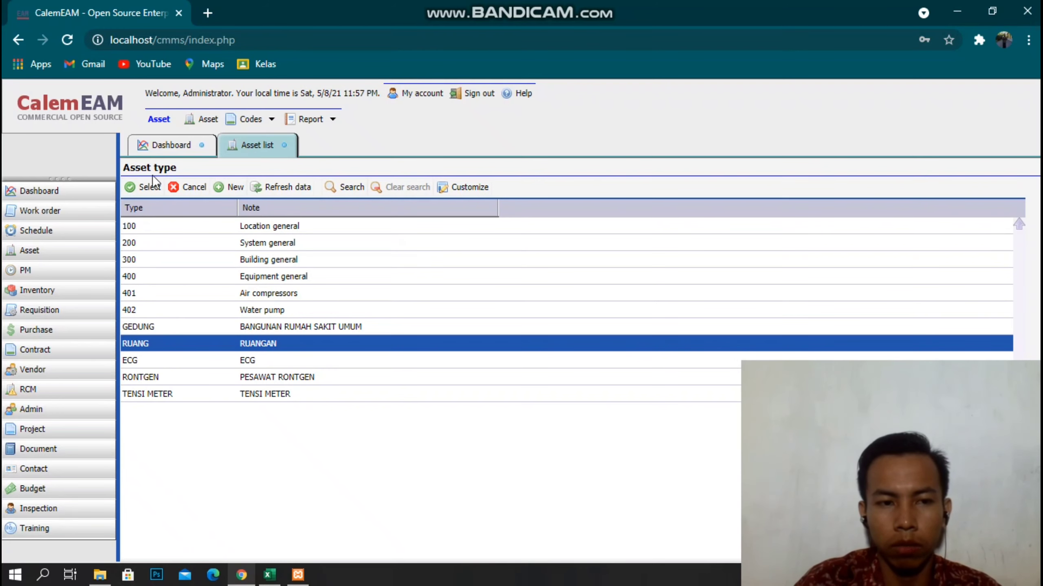
left_click(148, 187)
left_click(640, 252)
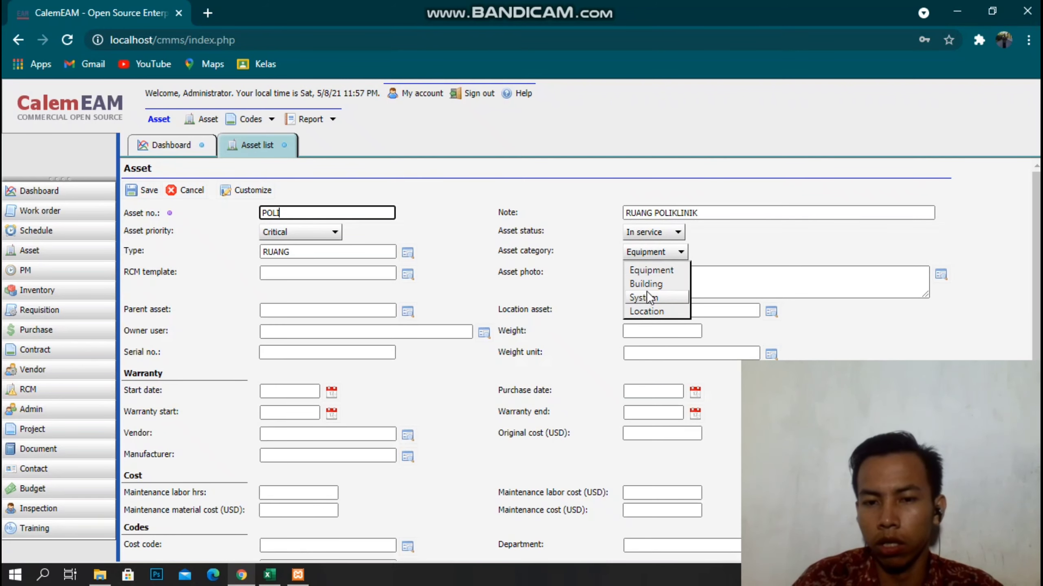
left_click(645, 311)
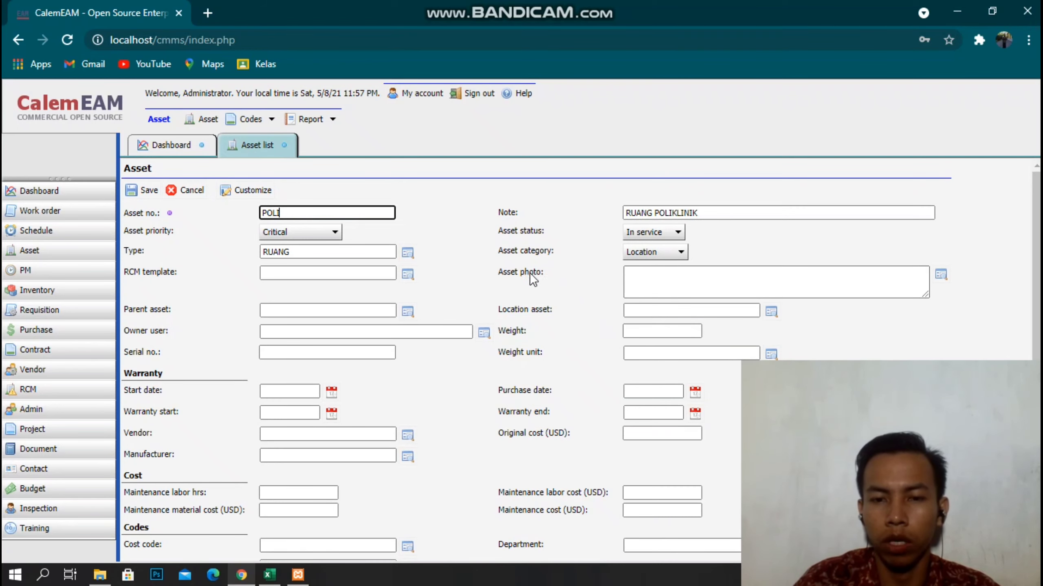
left_click(666, 276)
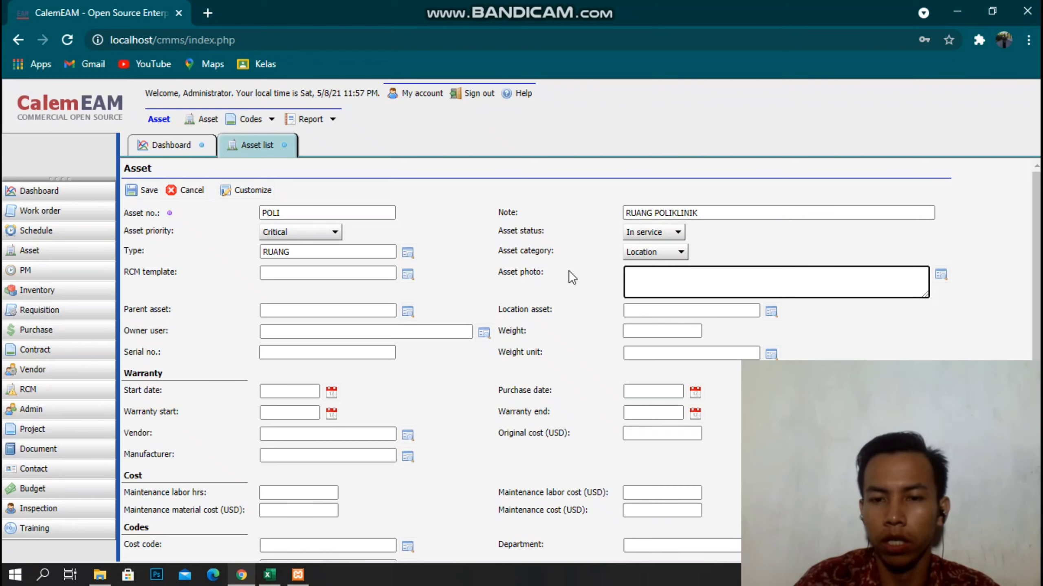
scroll(309, 285, "down", 3)
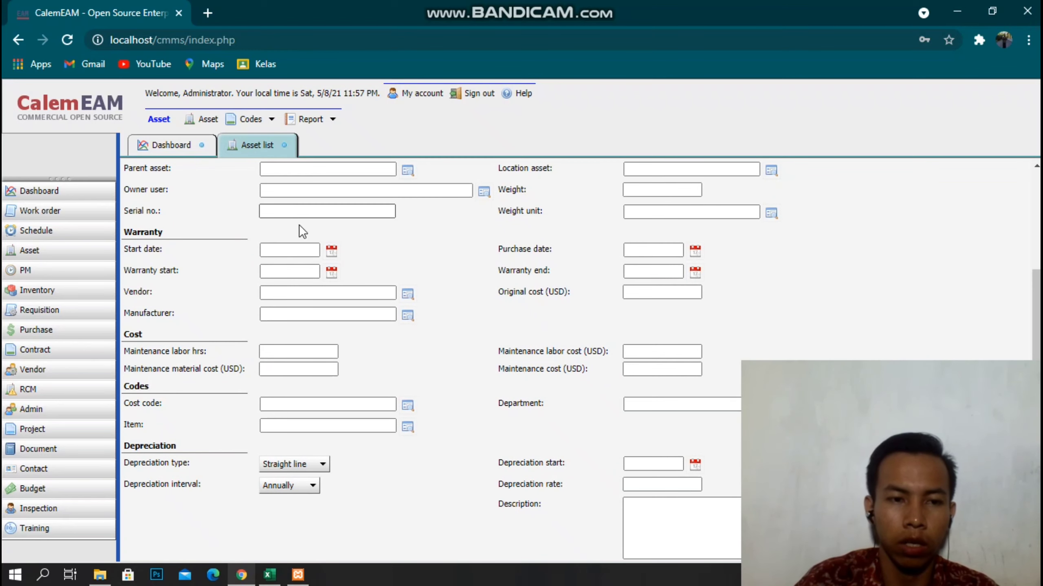
scroll(300, 234, "up", 1)
scroll(302, 272, "down", 1)
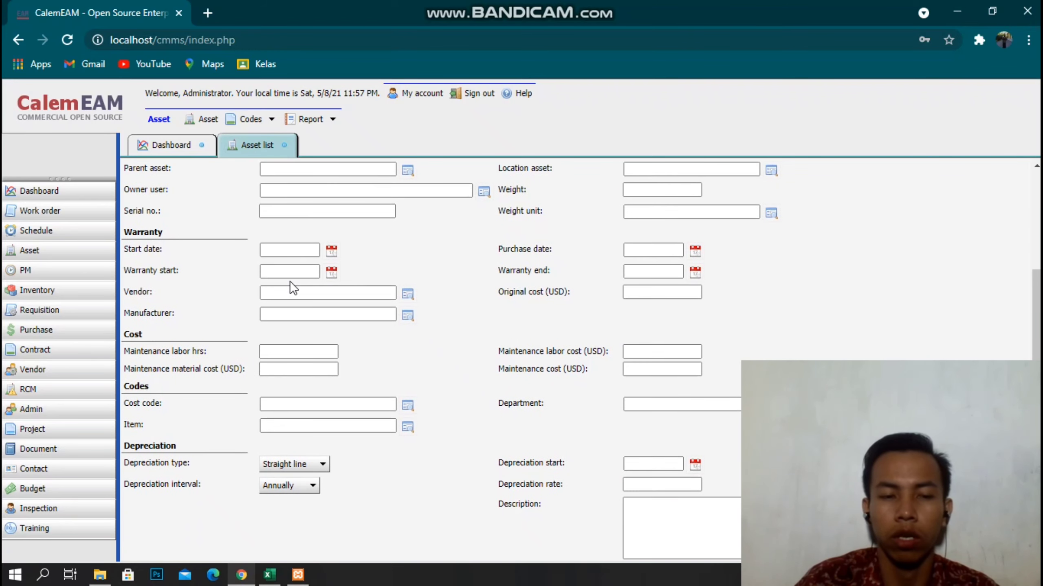
scroll(312, 312, "up", 3)
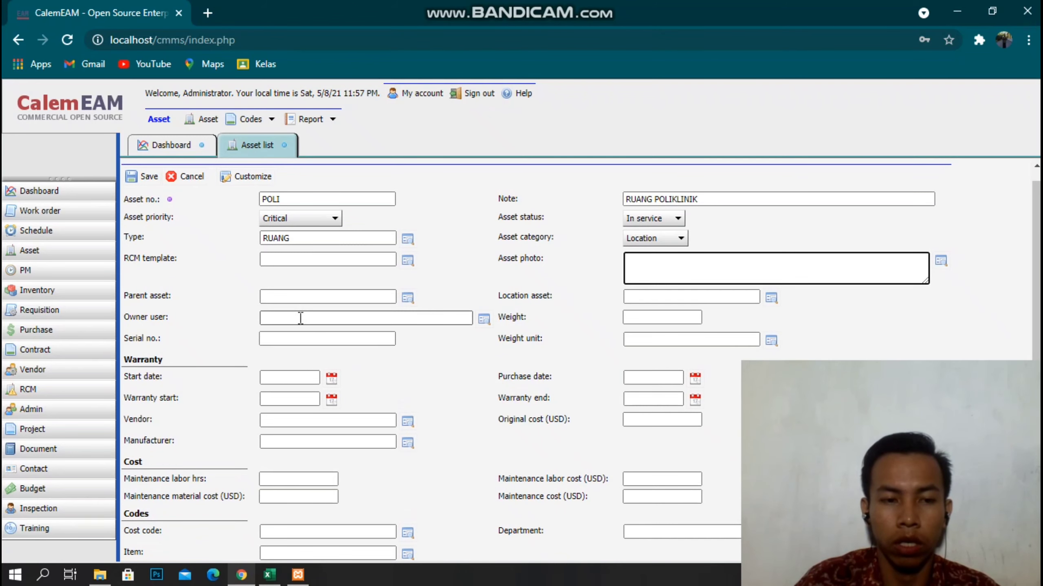
scroll(300, 318, "down", 3)
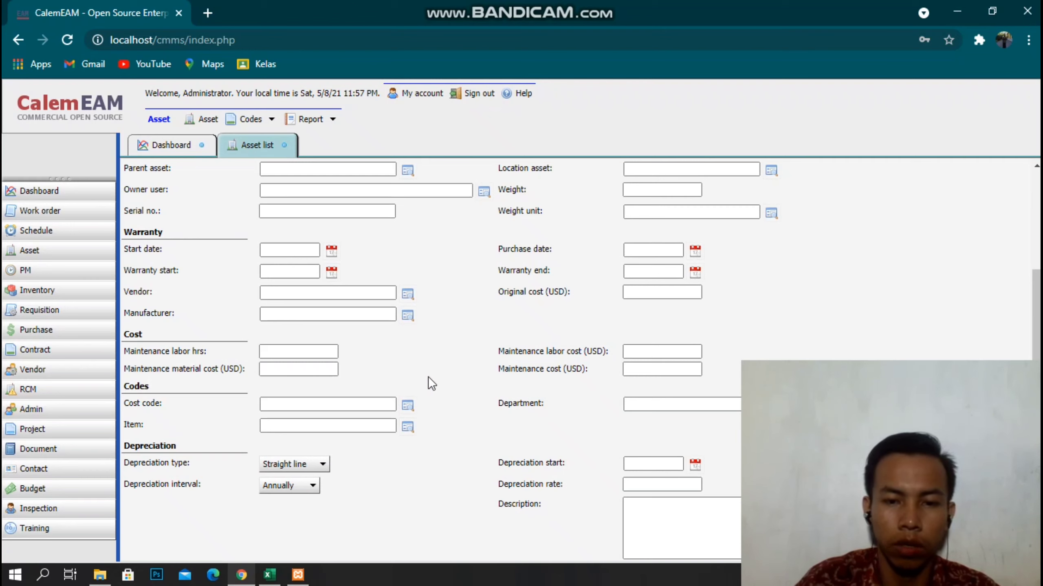
scroll(227, 261, "up", 4)
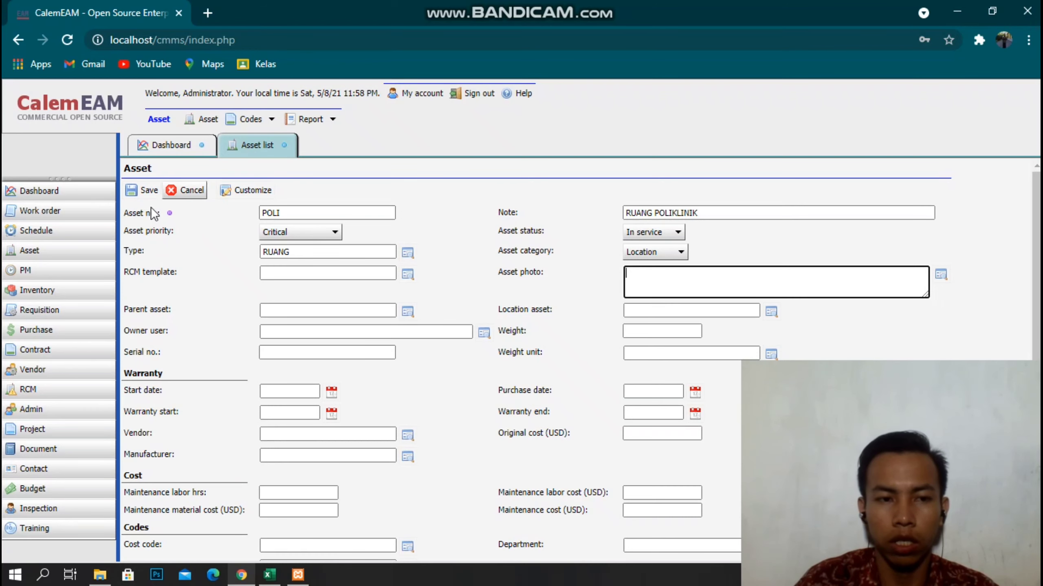
Save the POLI room asset and review the equipment rows in the Excel sheet.
left_click(138, 192)
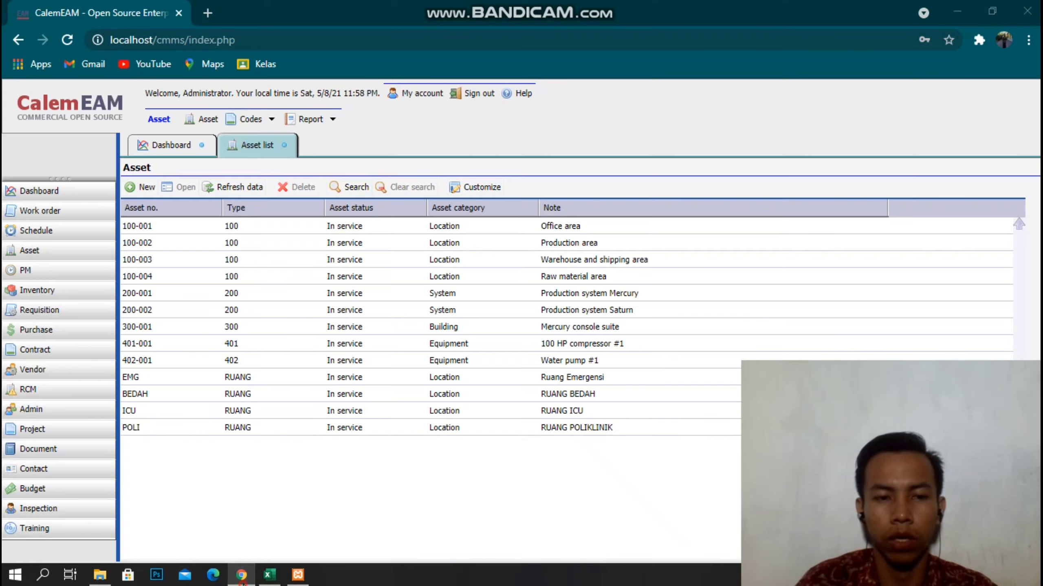
left_click(269, 575)
scroll(490, 384, "down", 1)
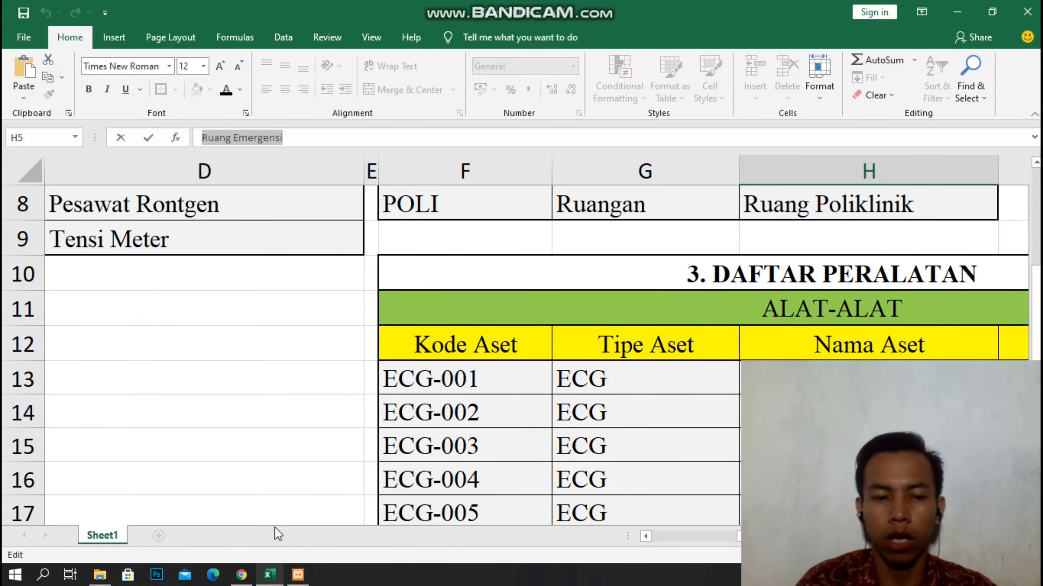
left_click(241, 575)
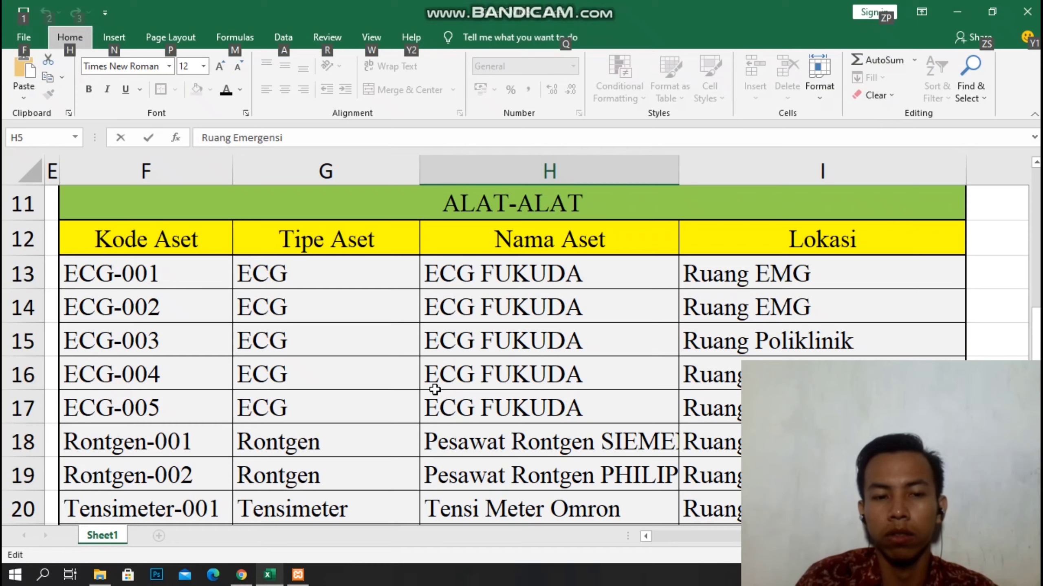
key("a")
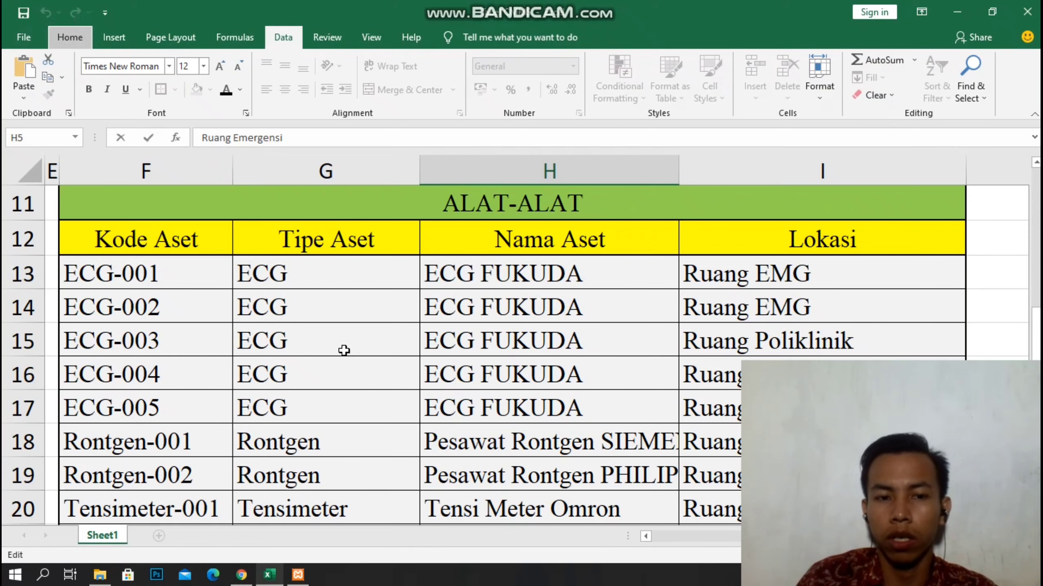
scroll(460, 246, "up", 2)
scroll(466, 257, "down", 1)
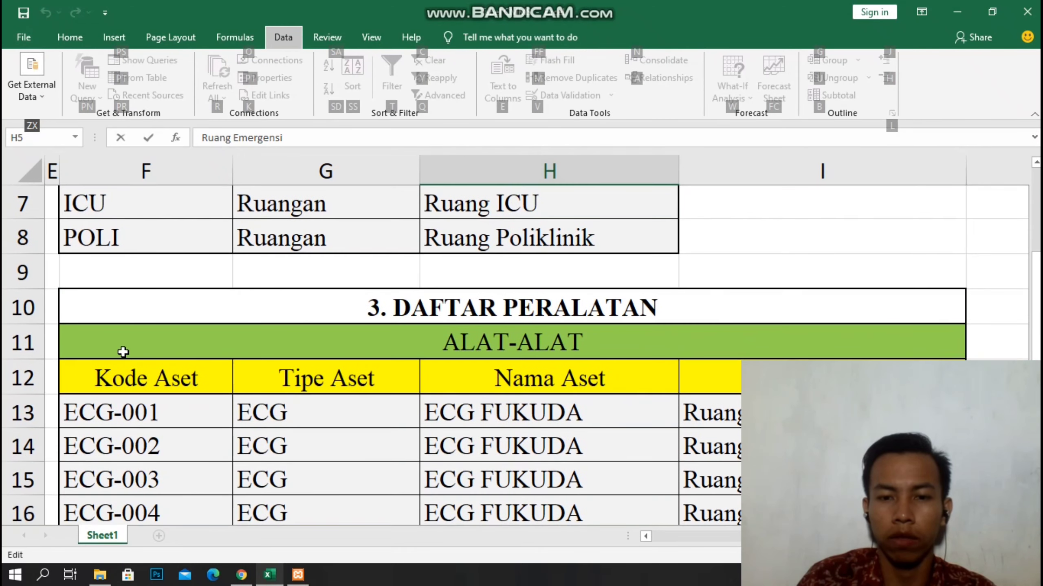
scroll(121, 352, "down", 2)
scroll(147, 345, "up", 1)
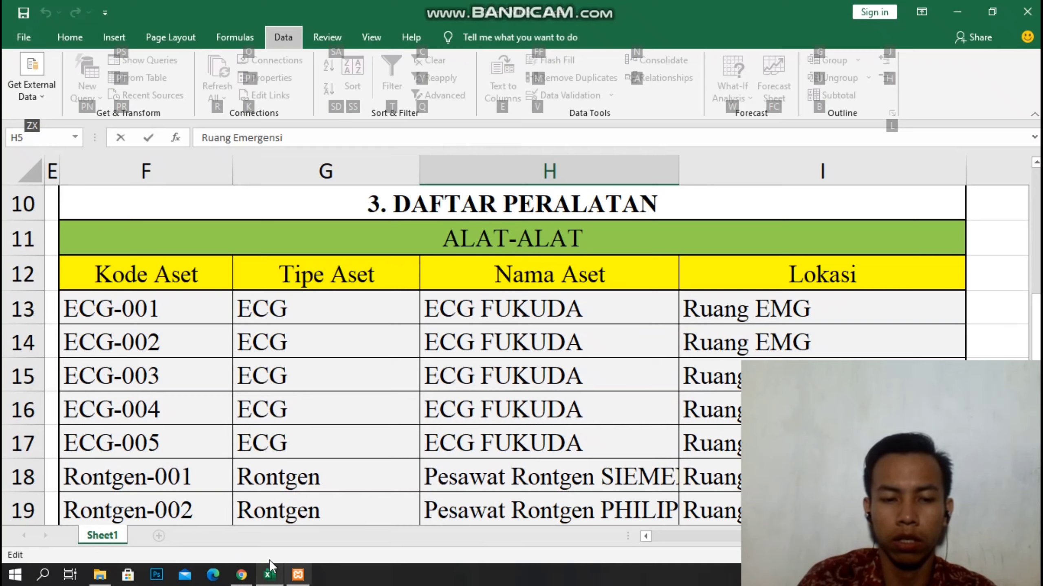
left_click(239, 578)
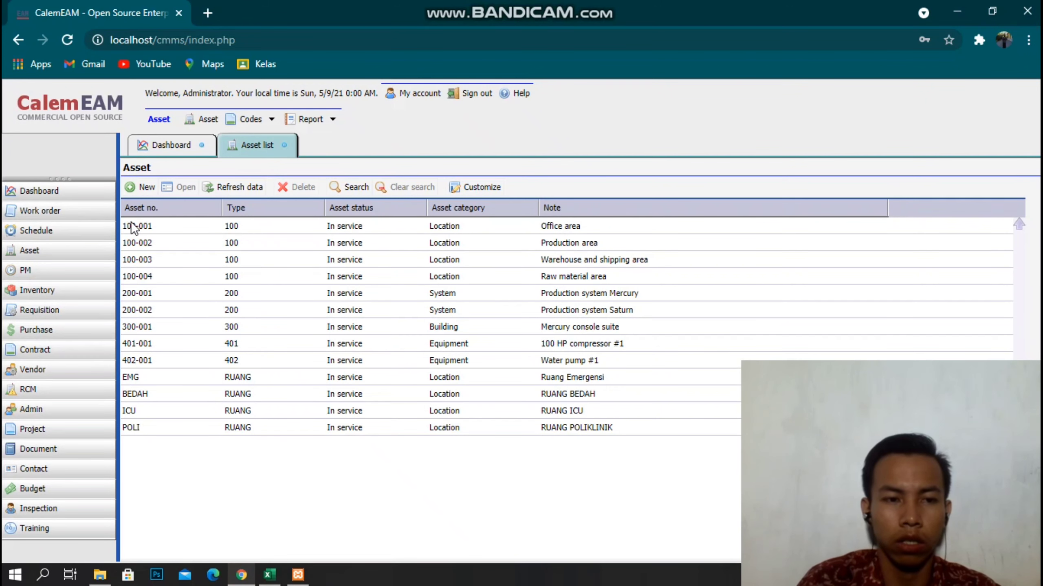
Start a new asset and copy ECG-001 from the Excel sheet into Asset no.
left_click(141, 187)
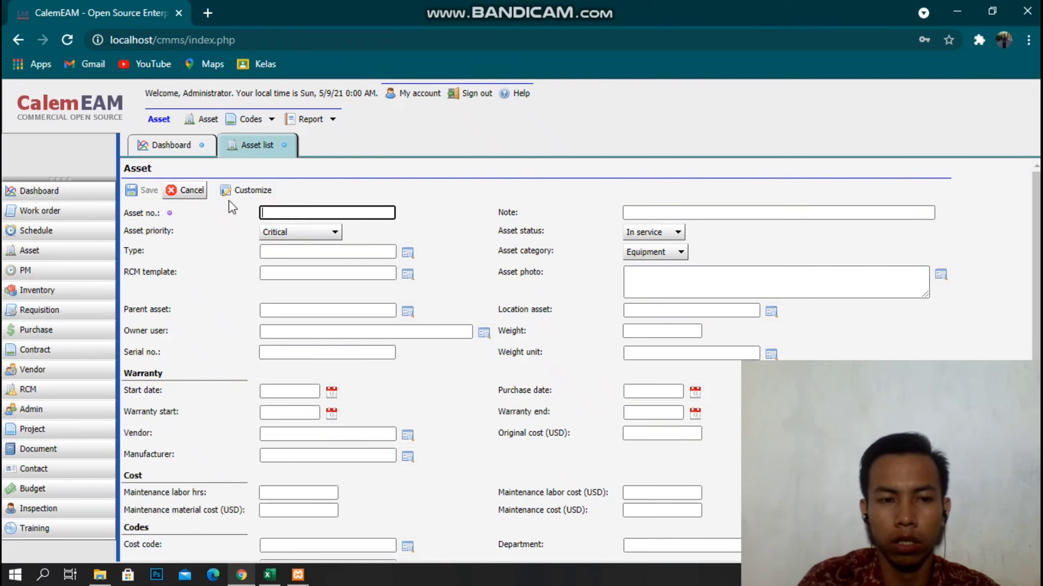
left_click(269, 575)
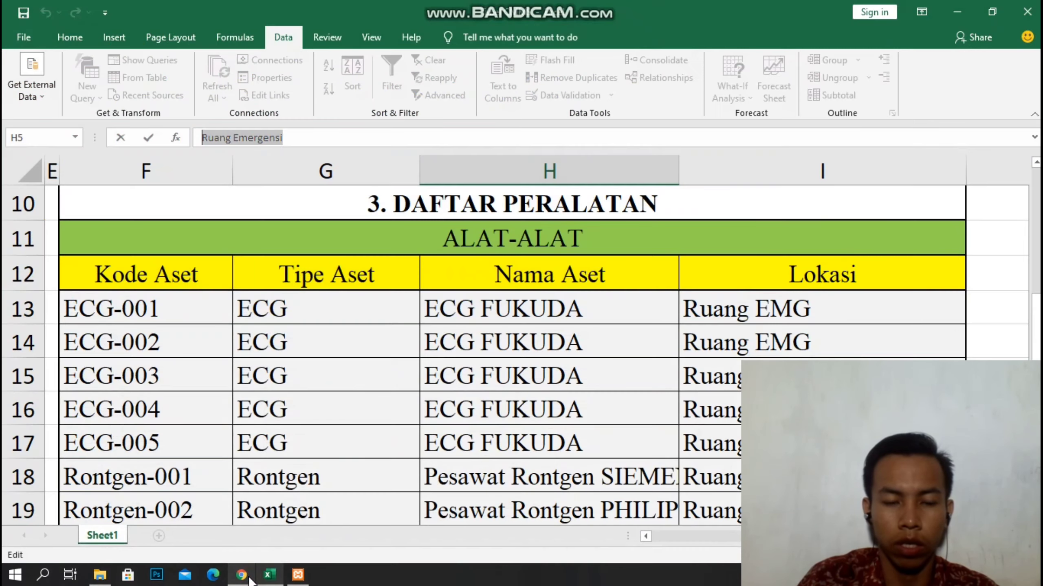
scroll(131, 316, "up", 1)
left_click(123, 343)
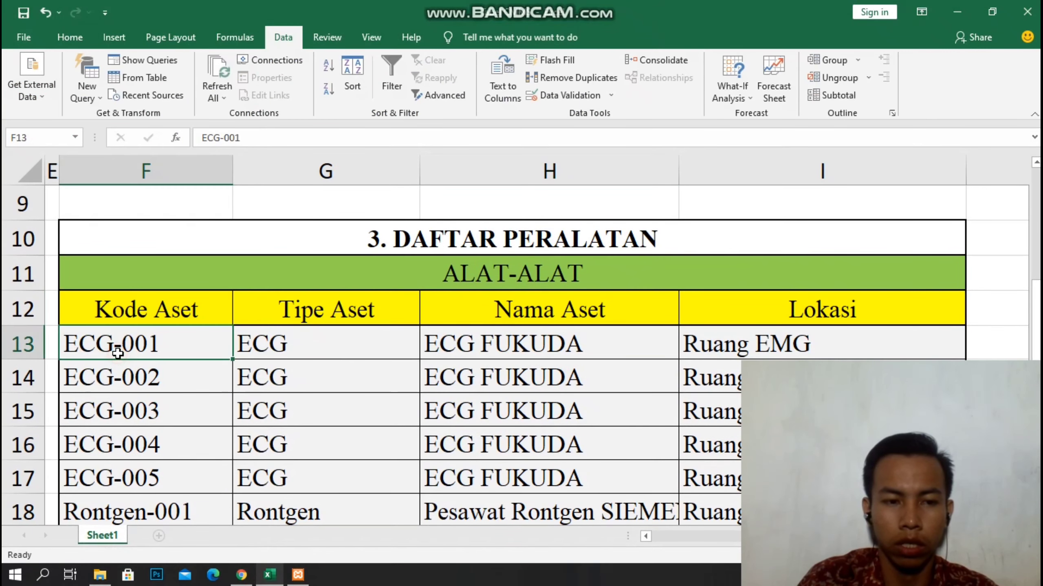
left_click(222, 138)
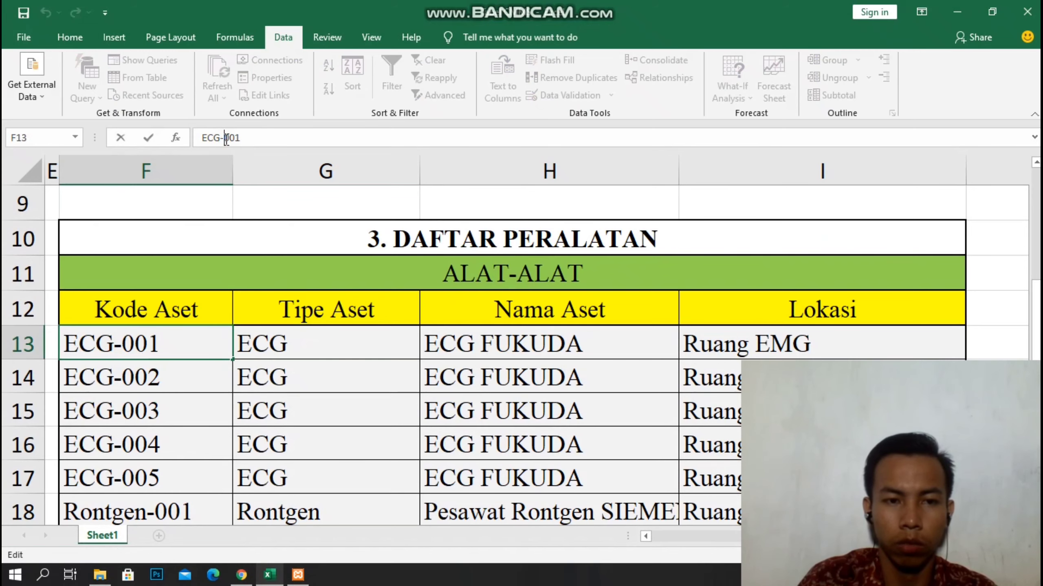
left_click_drag(274, 137, 173, 135)
right_click(225, 142)
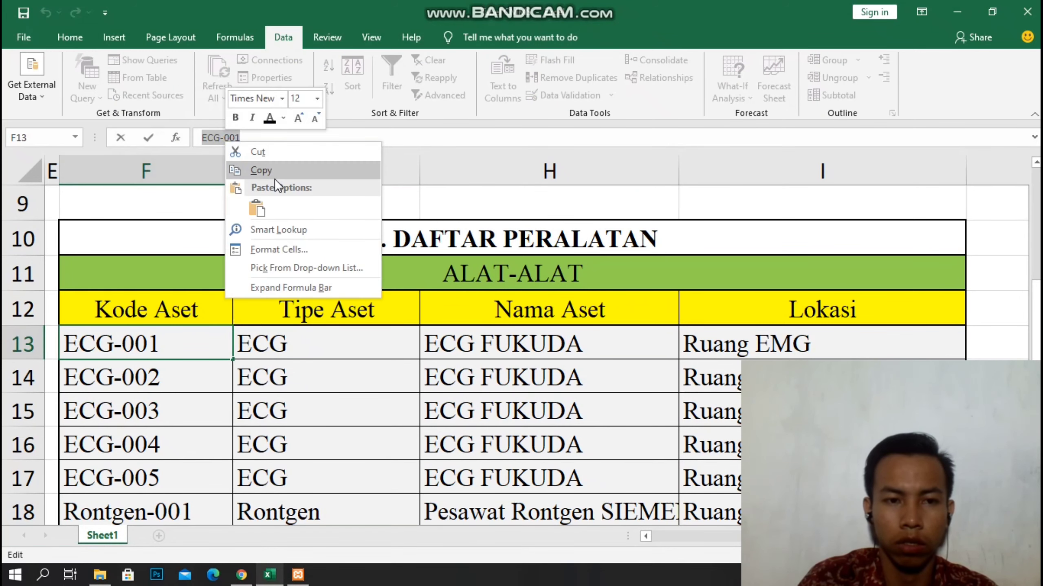
left_click(274, 180)
left_click(242, 575)
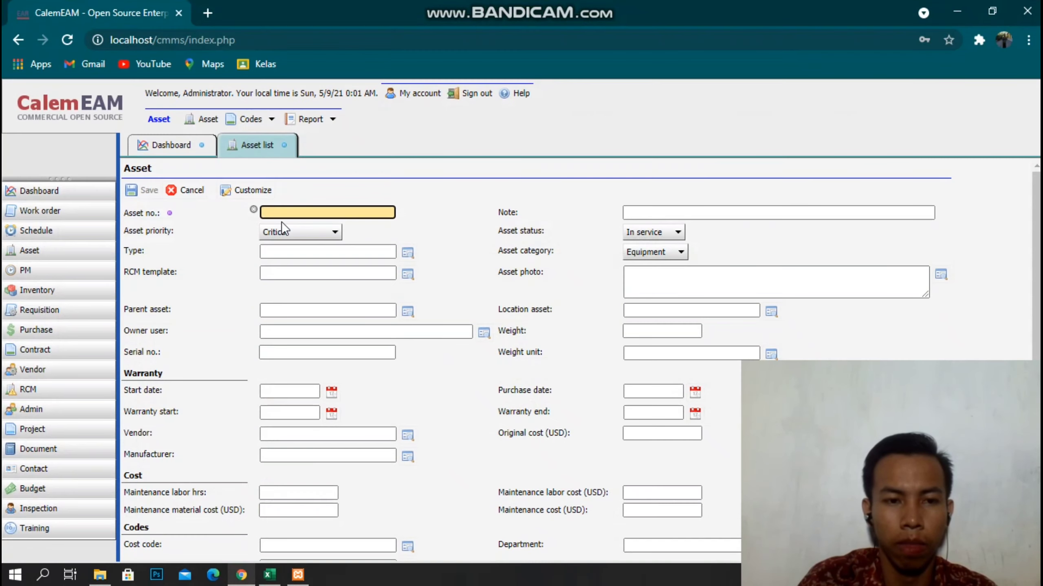
left_click(351, 215)
right_click(351, 216)
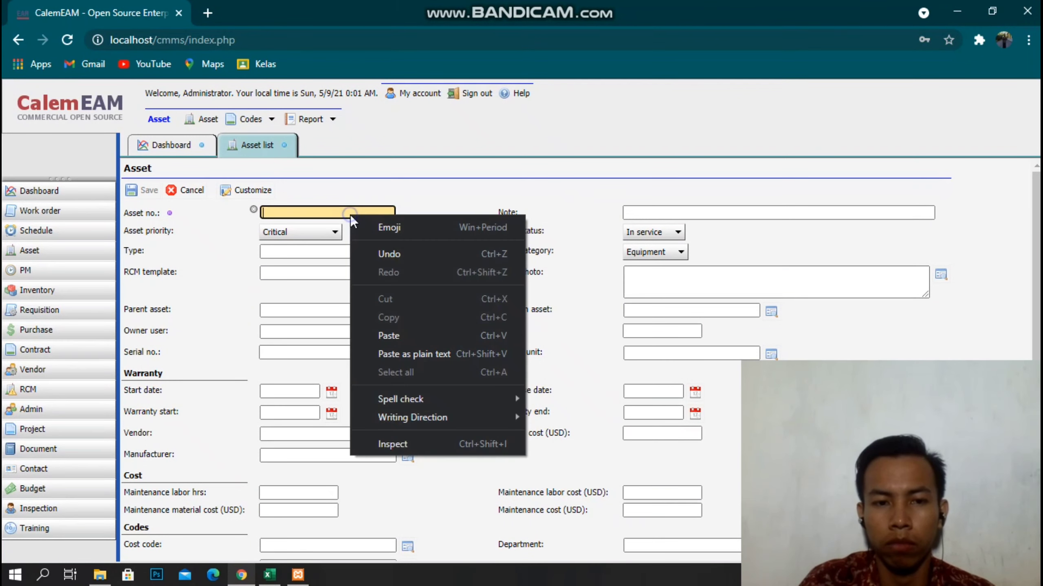
left_click(381, 332)
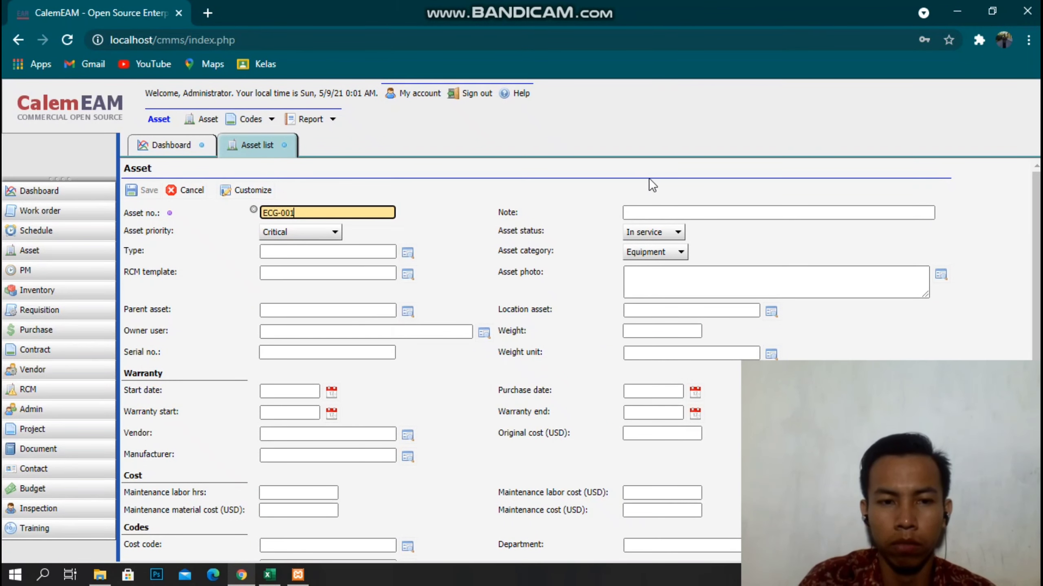
Enter the note ECG FUKUDA and set the asset type to ECG.
left_click(648, 214)
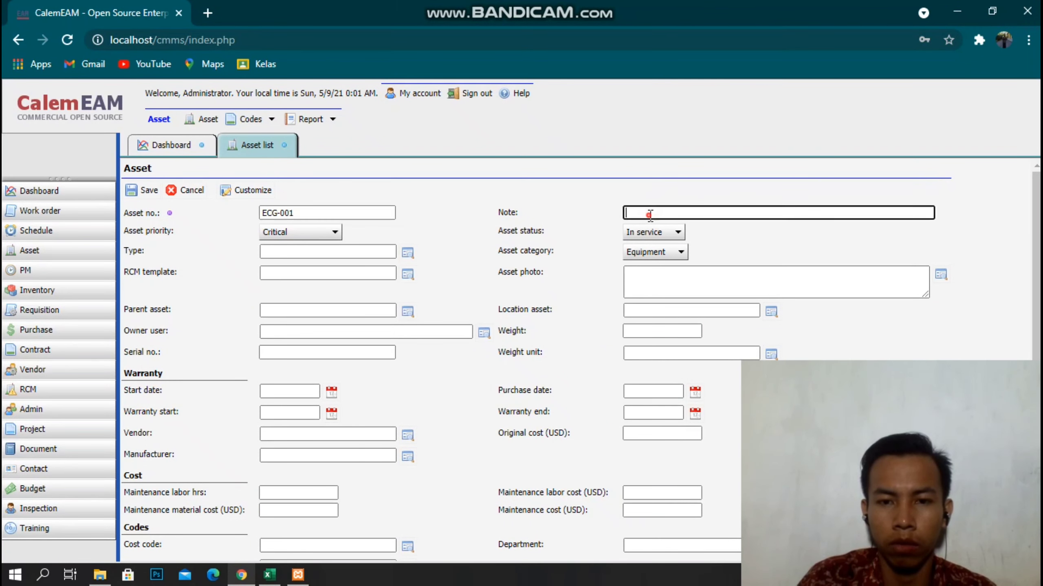
left_click(239, 576)
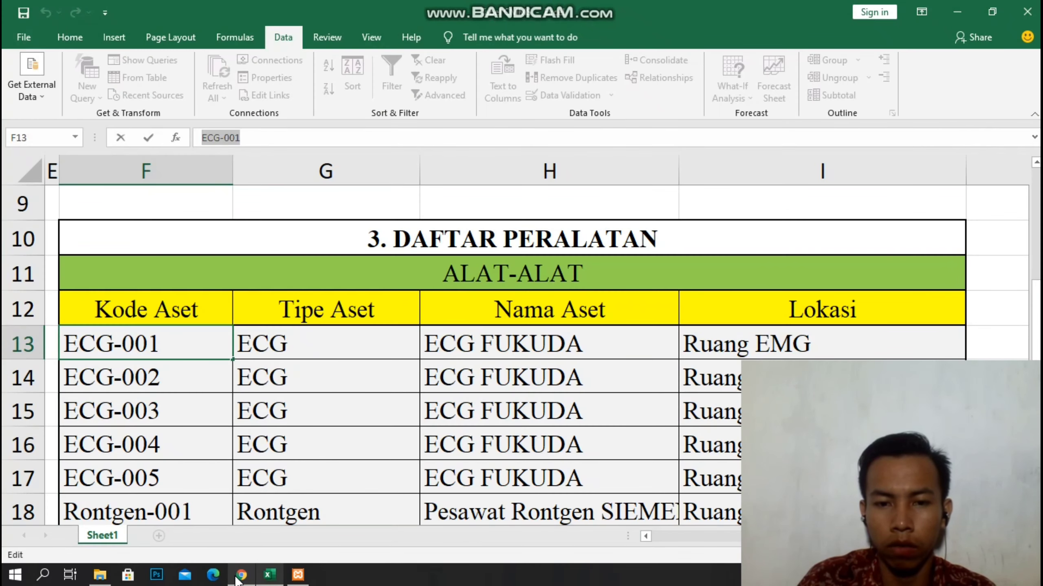
left_click(241, 575)
type("E")
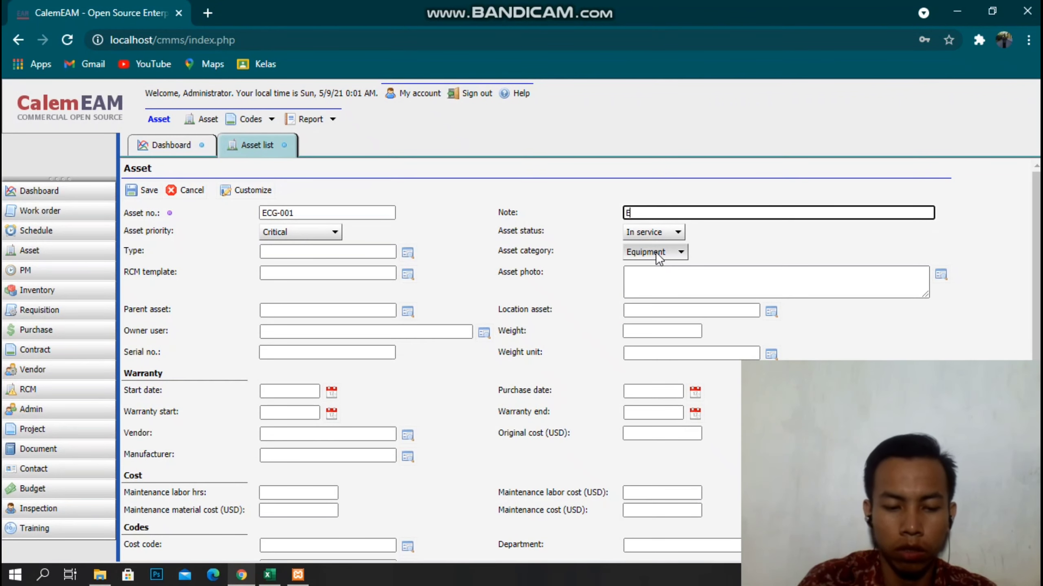
type("CG FUK")
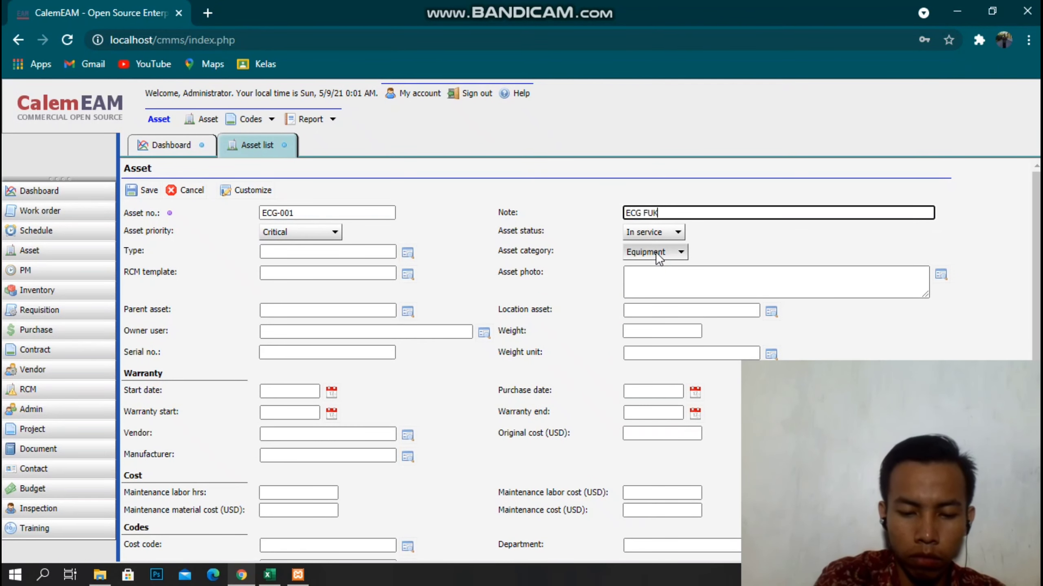
type("UDA")
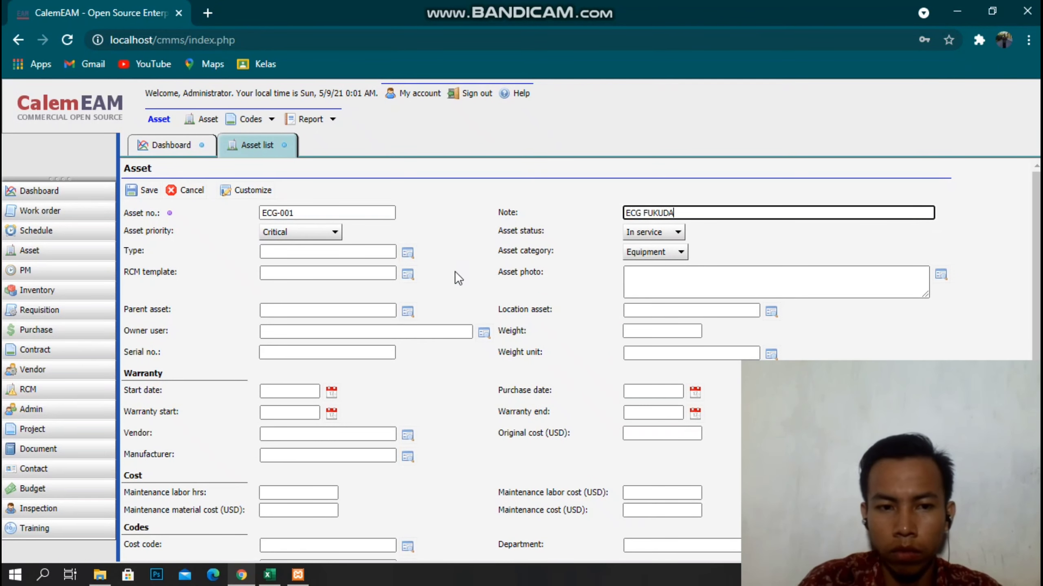
left_click(408, 253)
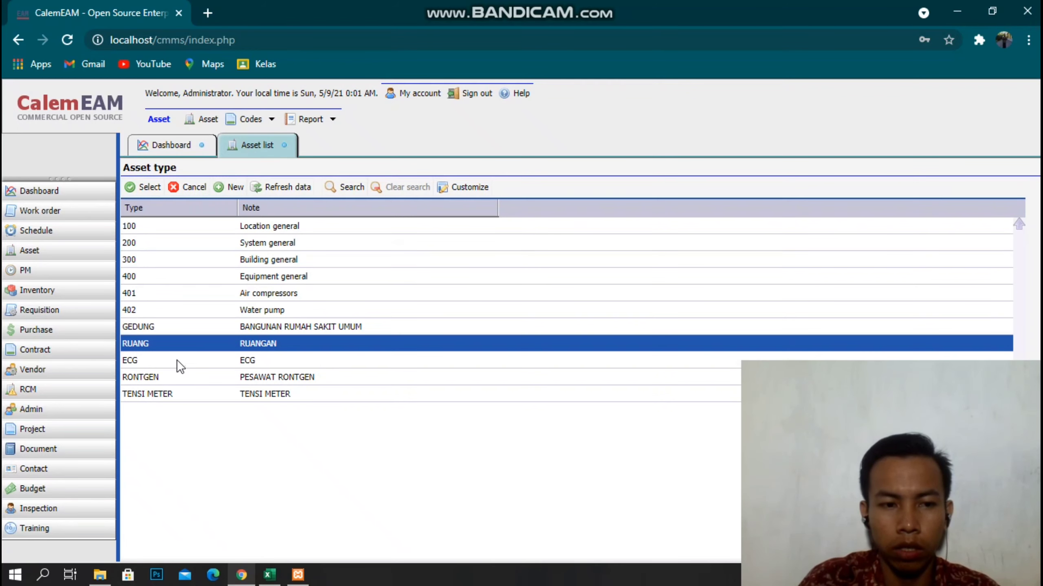
double_click(145, 362)
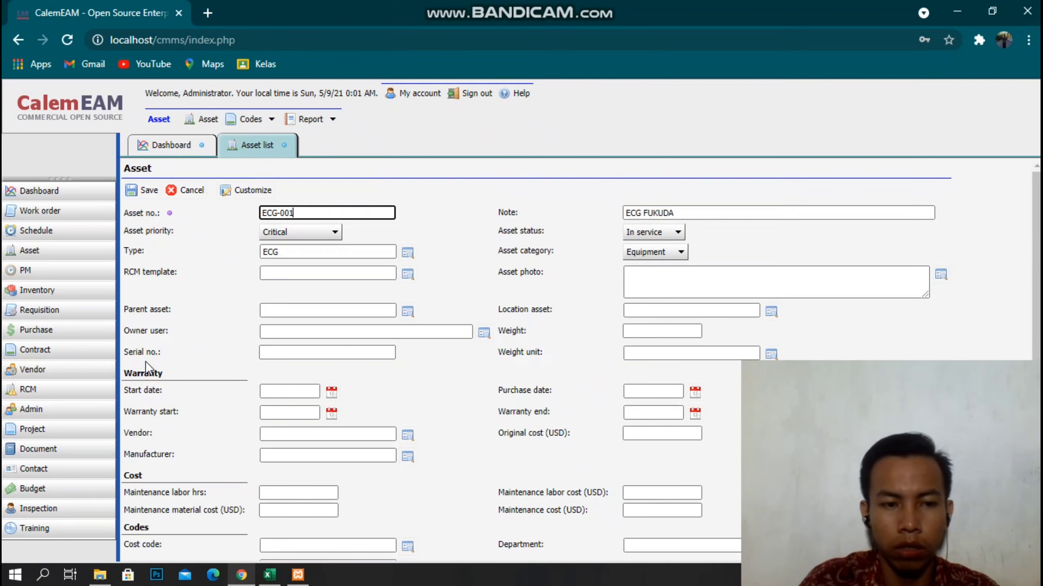
Set EMG as the location asset and save ECG-001.
scroll(661, 341, "down", 1)
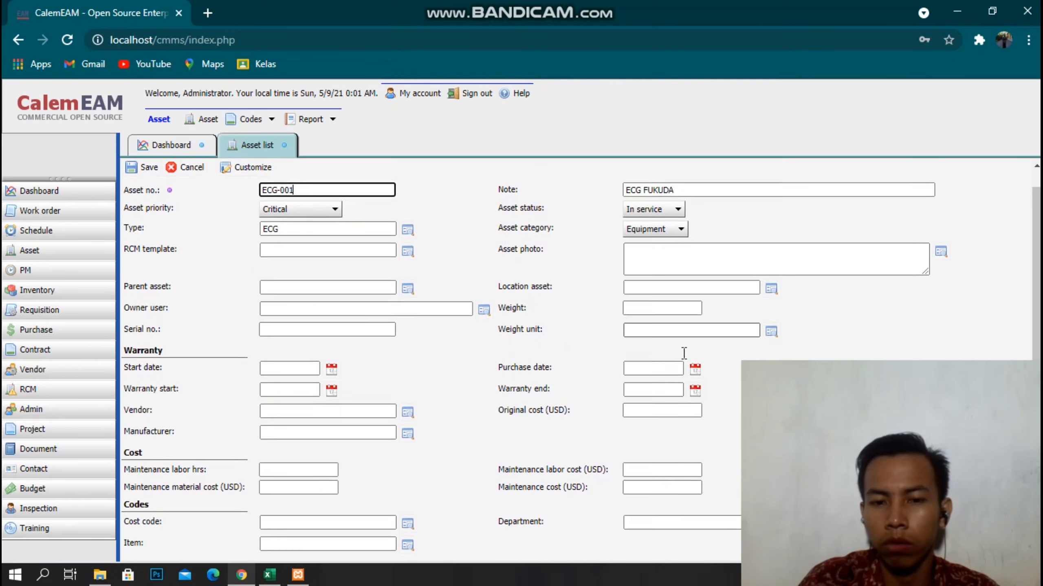
left_click(765, 289)
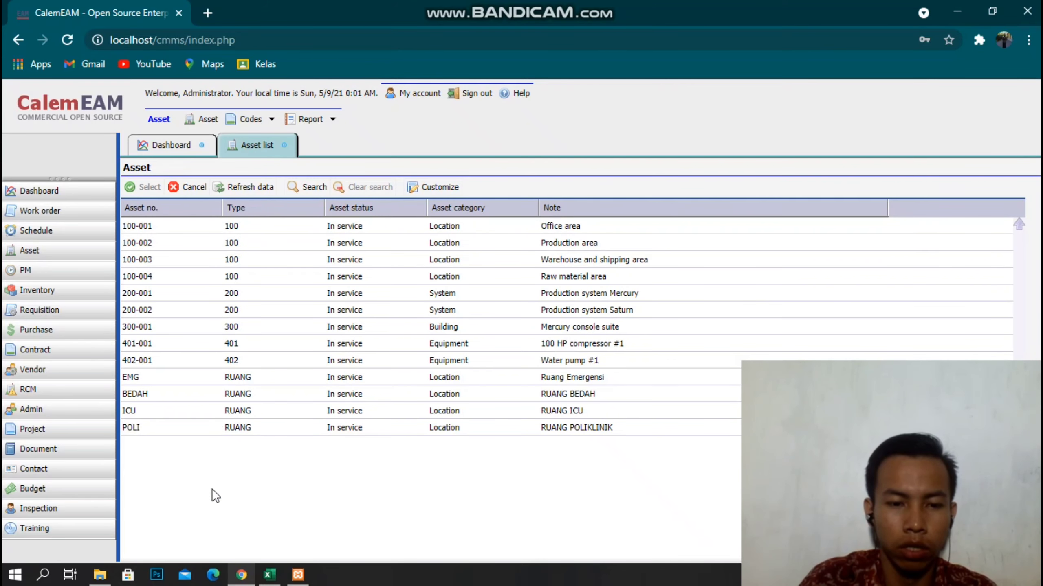
left_click(271, 576)
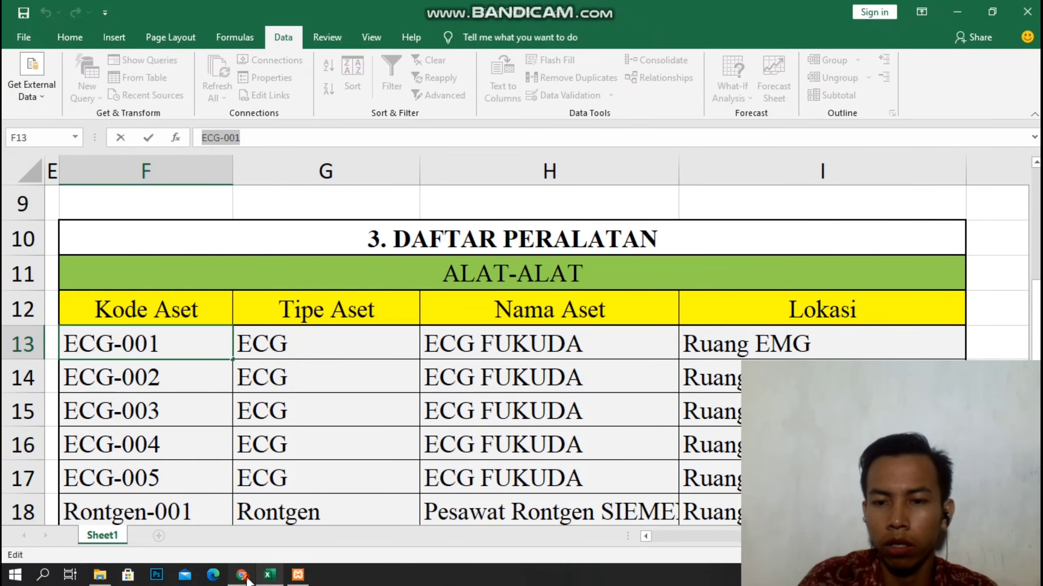
left_click(242, 573)
left_click(135, 377)
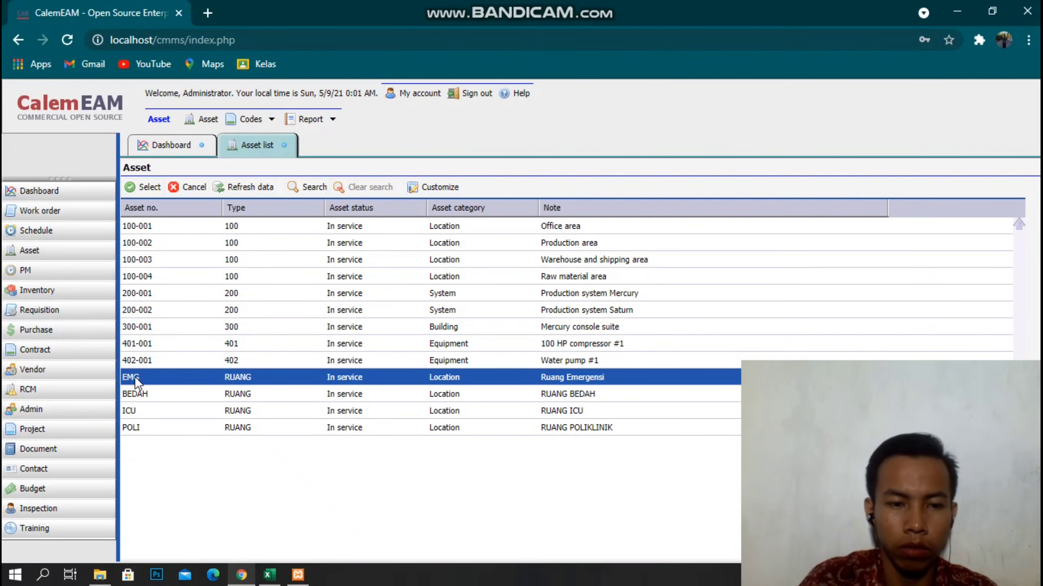
double_click(135, 377)
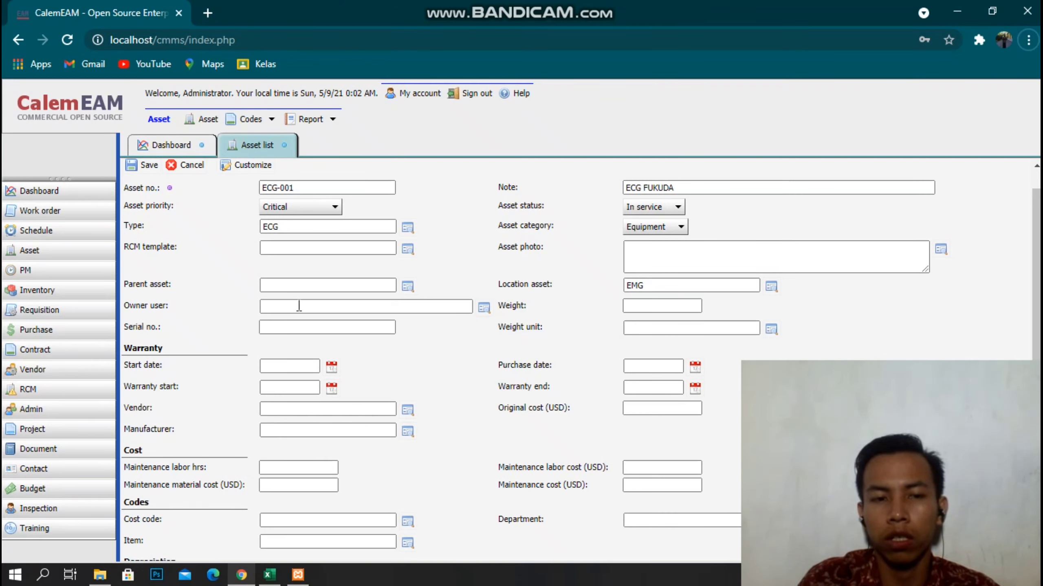
left_click(144, 164)
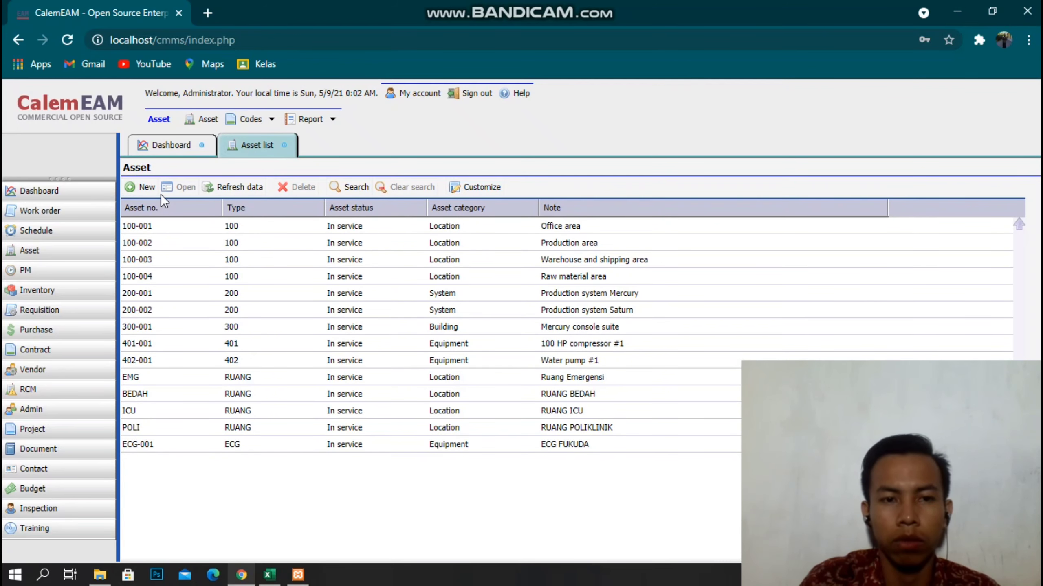
Start a new asset with asset number ECG-002, adapted from the copied code.
left_click(145, 188)
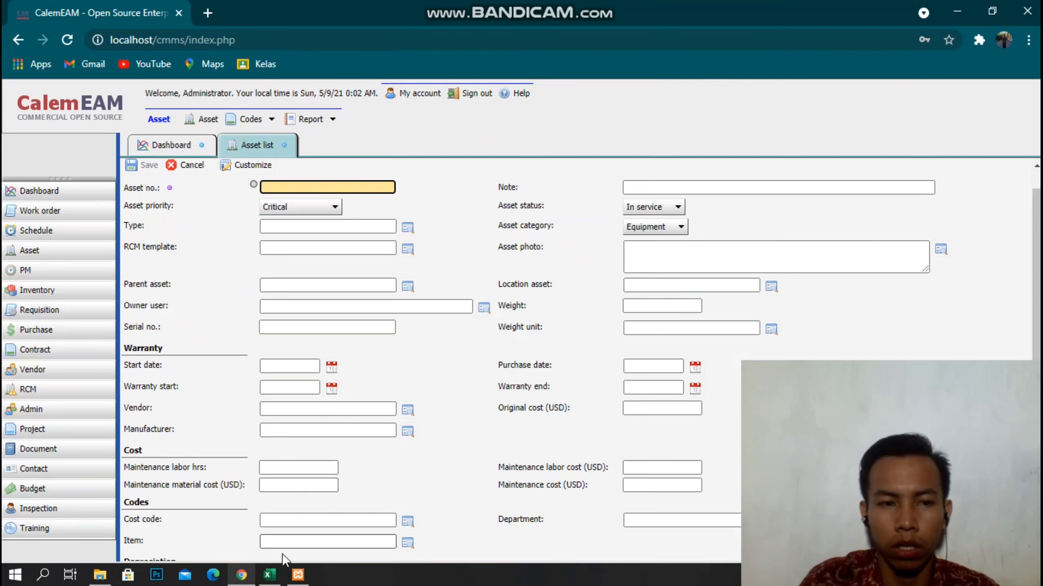
left_click(268, 574)
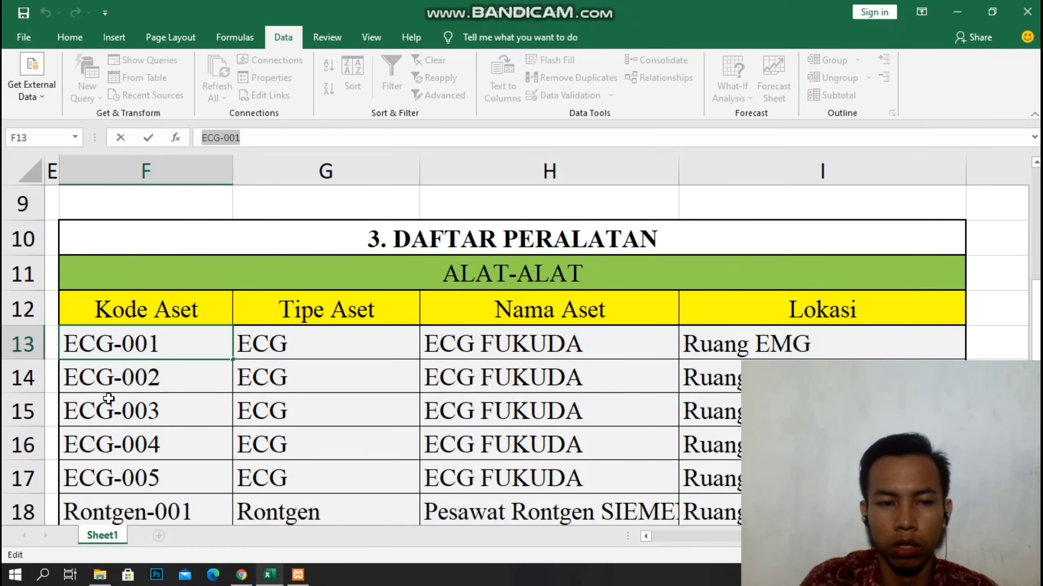
left_click(138, 367)
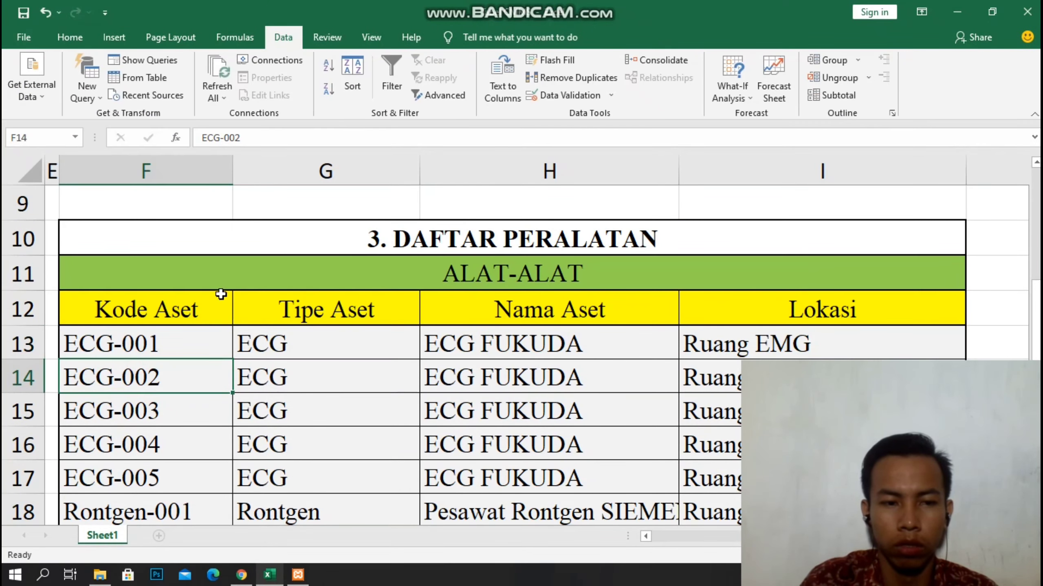
left_click_drag(240, 138, 224, 138)
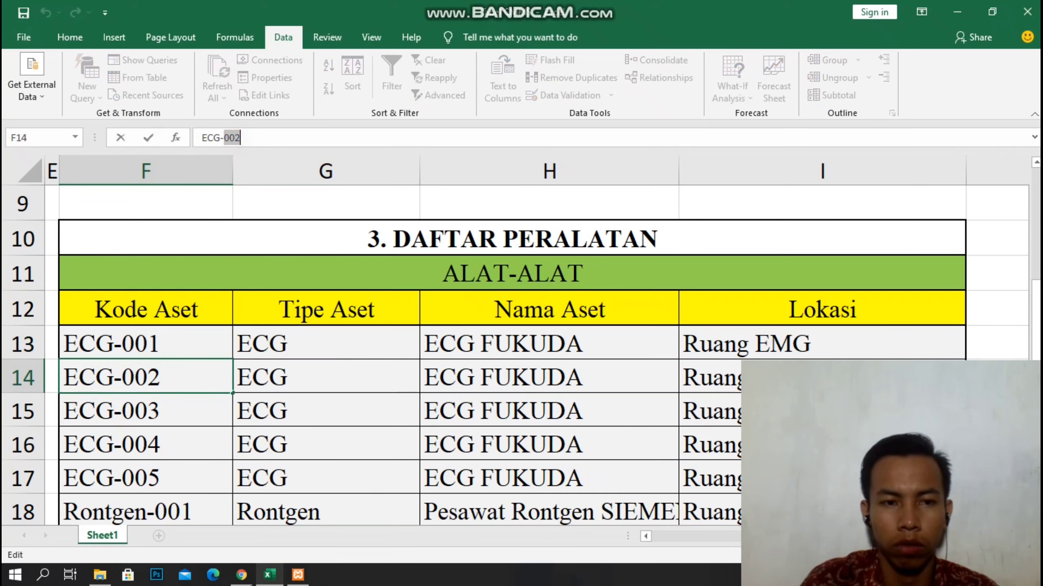
left_click(242, 577)
right_click(298, 187)
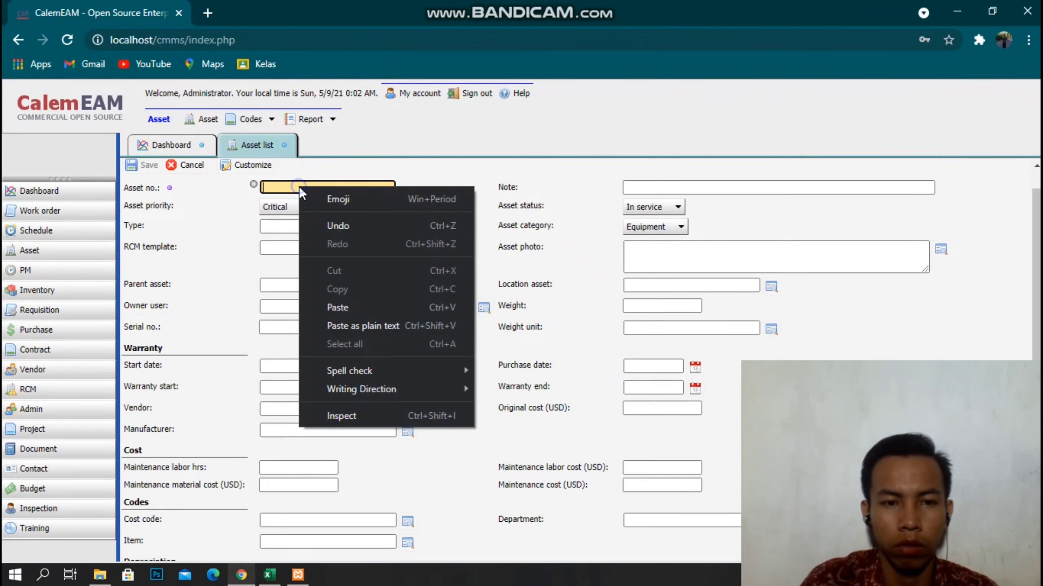
left_click(341, 308)
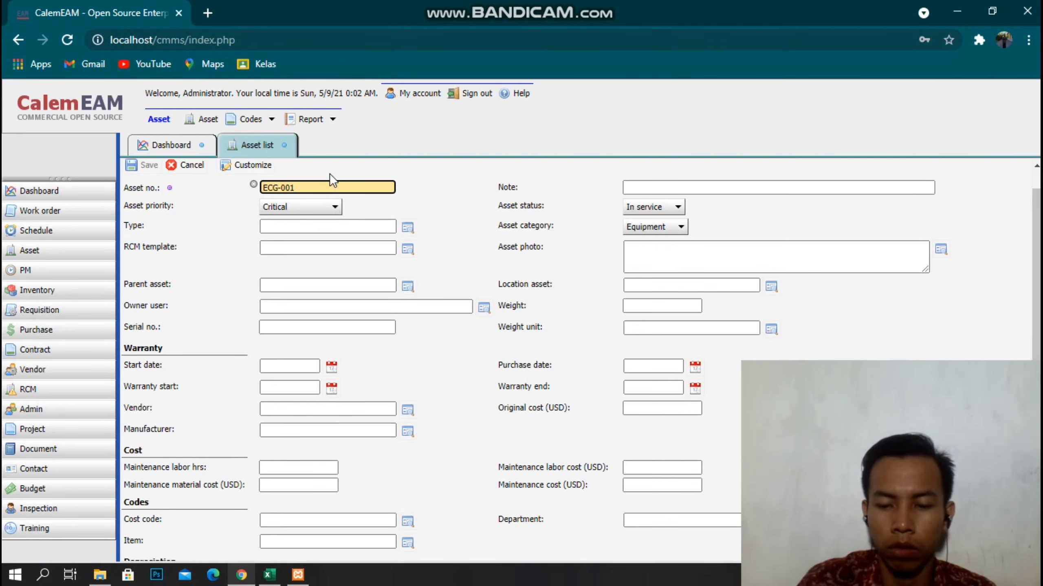
key("BackSpace")
type("2")
key("Tab")
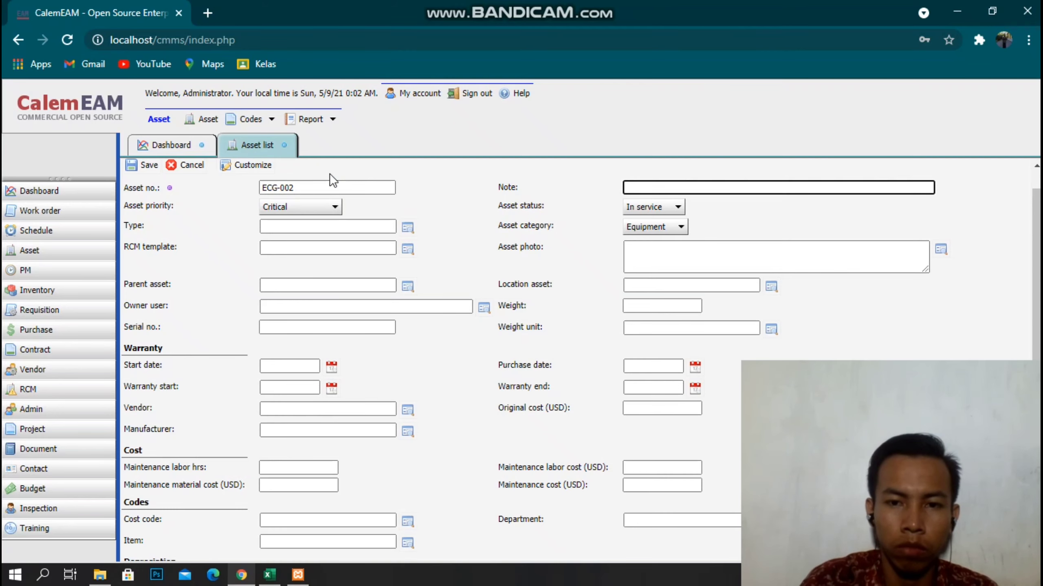
Enter the note ECG FUKUDA and set the asset type to ECG.
left_click(243, 576)
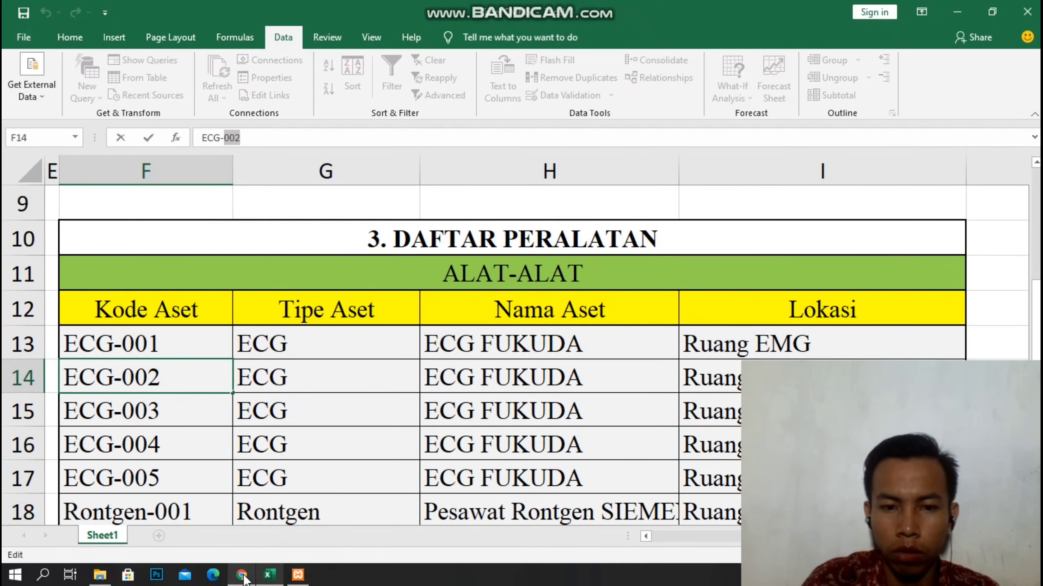
left_click(242, 576)
type("EC")
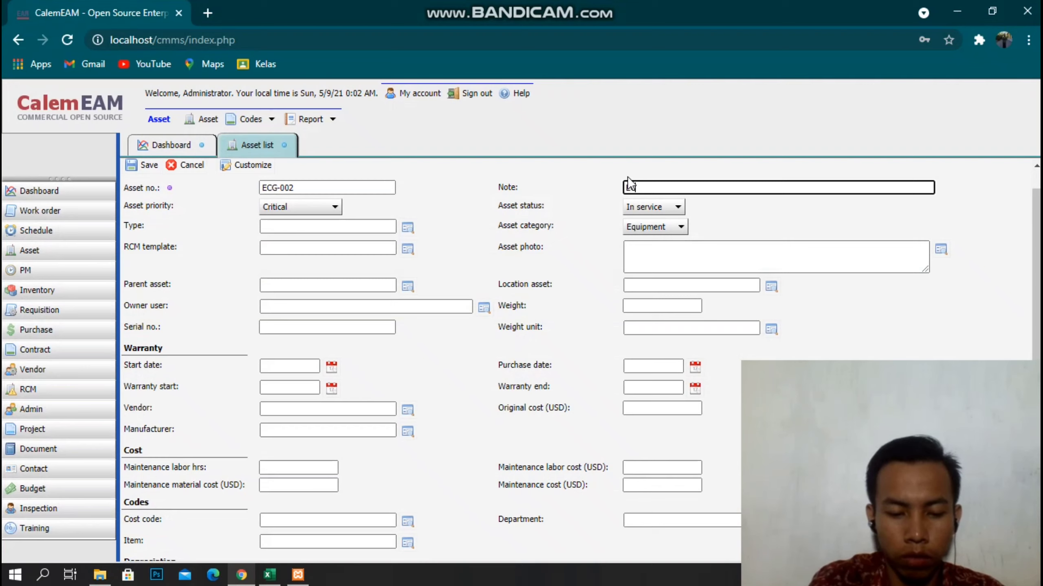
type("G FUKUDA")
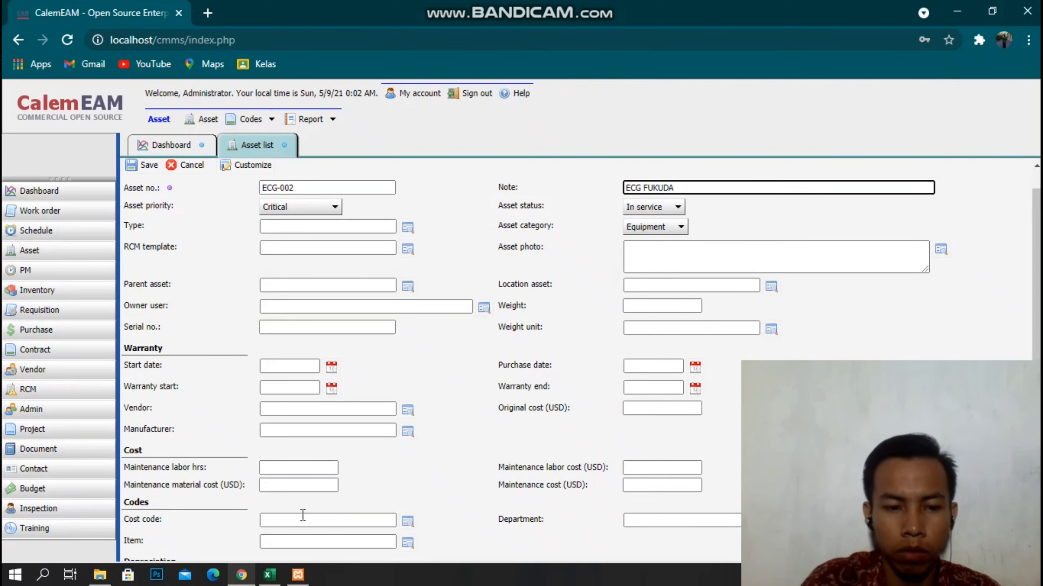
left_click(238, 577)
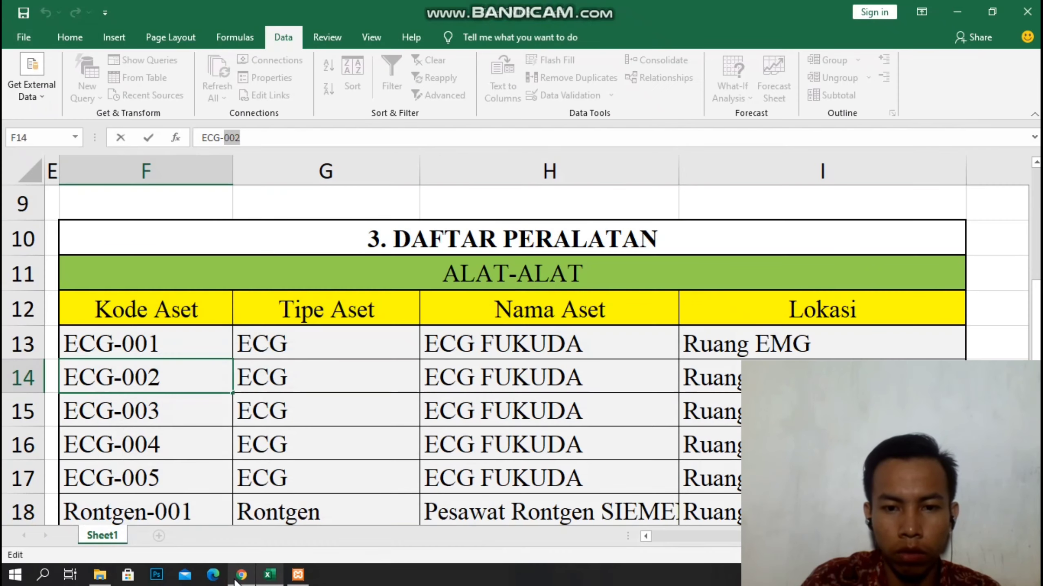
left_click(241, 575)
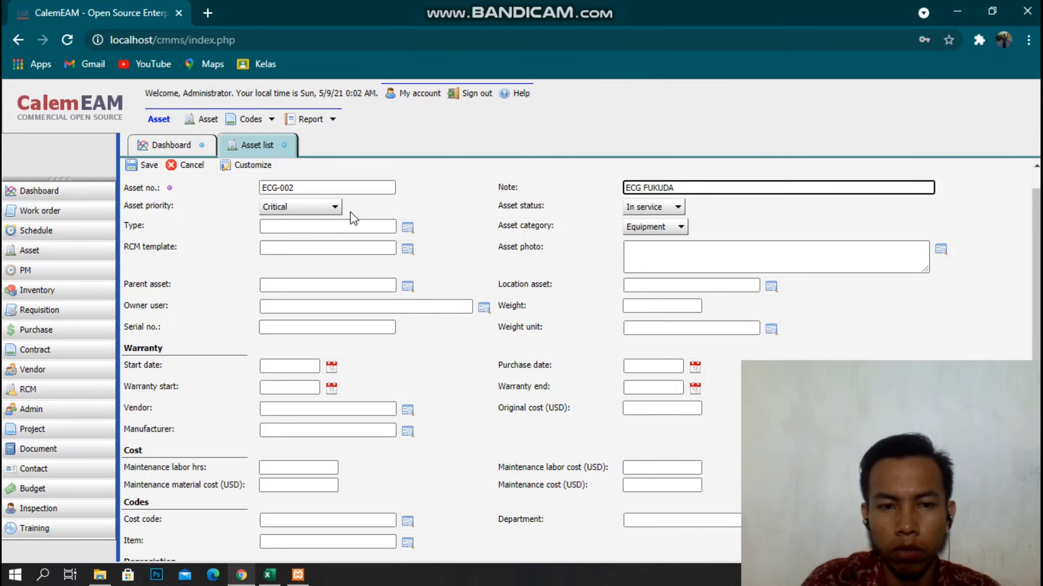
left_click(410, 229)
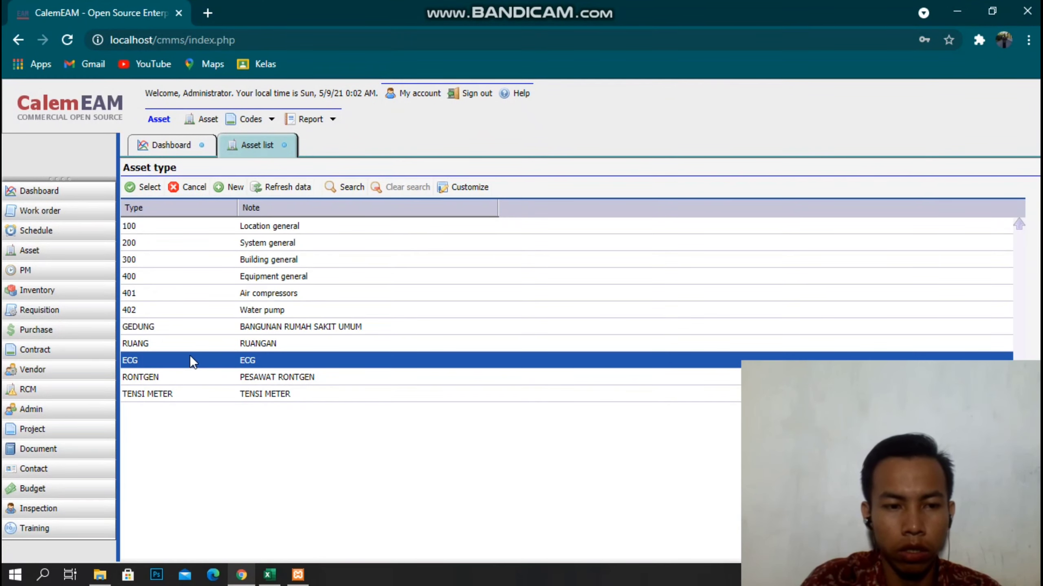
left_click(146, 187)
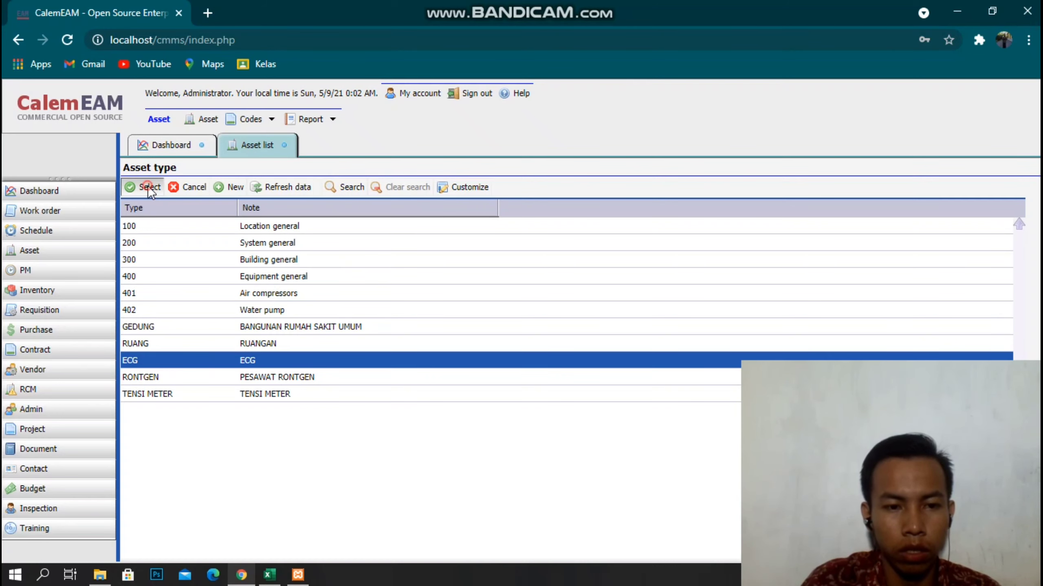
Set EMG as the location asset for ECG-002.
left_click(241, 575)
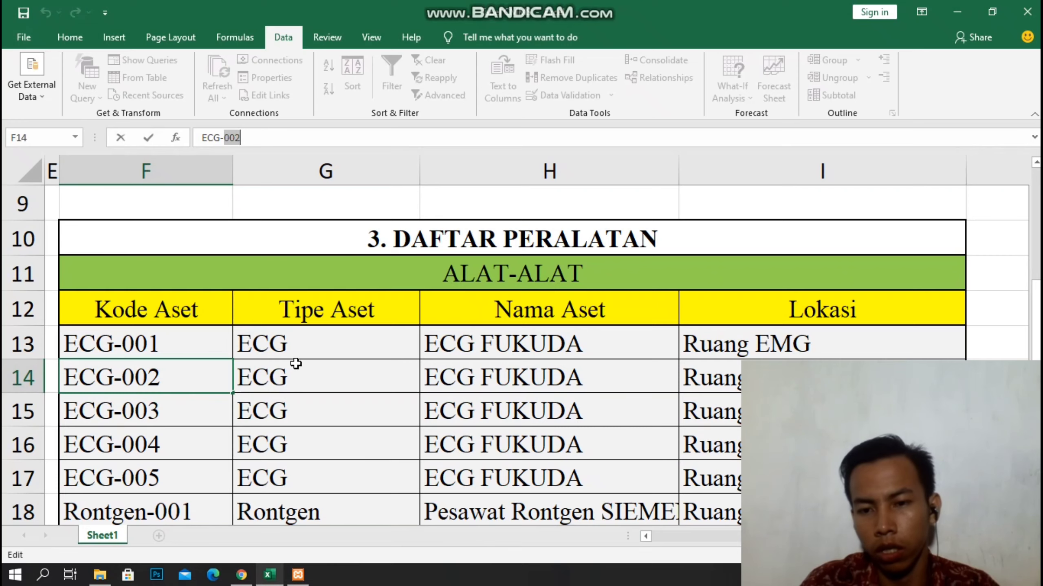
left_click(242, 575)
left_click(769, 288)
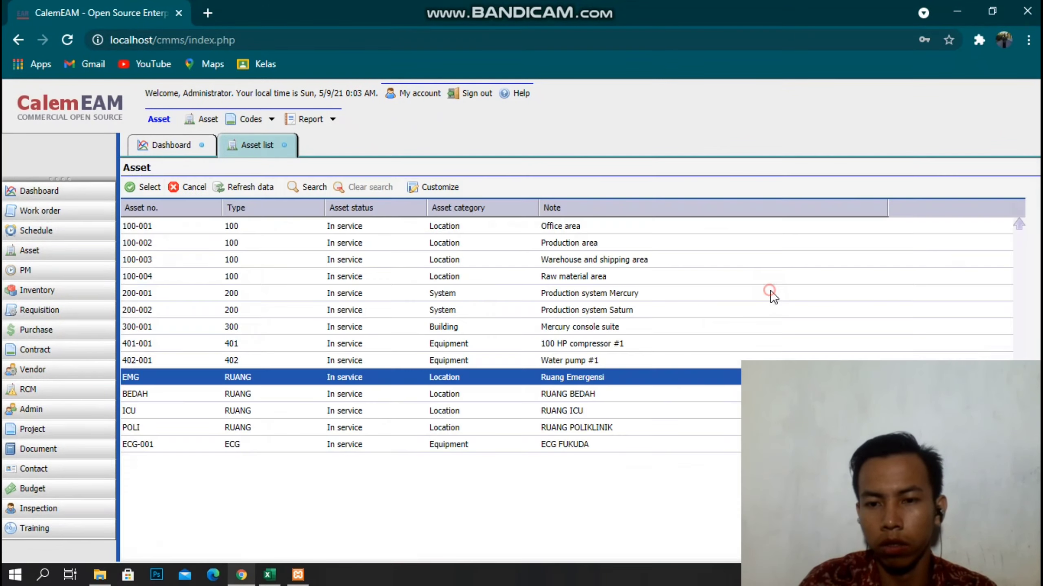
left_click(144, 188)
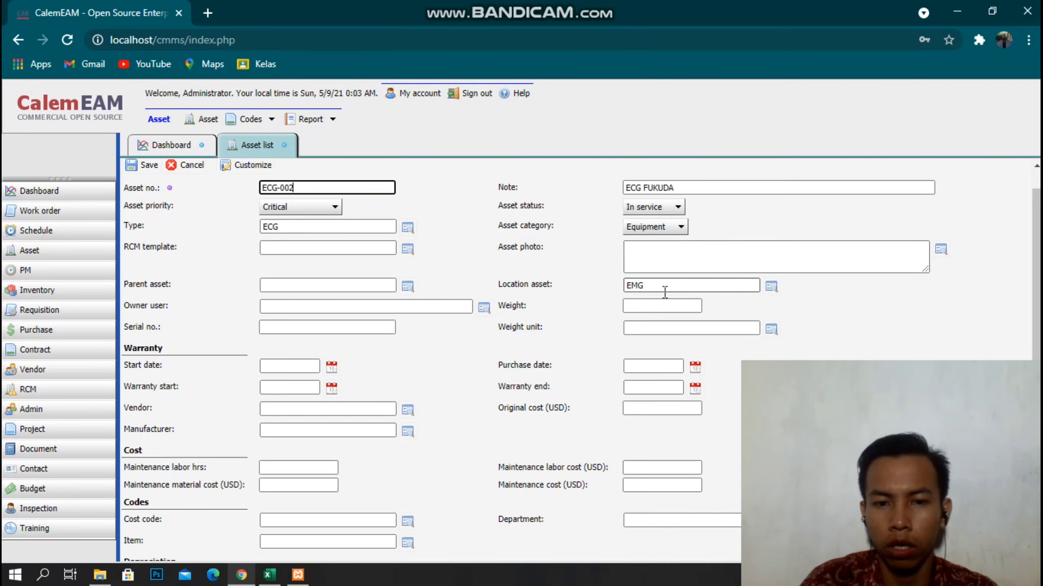
Verify row 14 of the Excel sheet against the form, then save ECG-002.
left_click(269, 575)
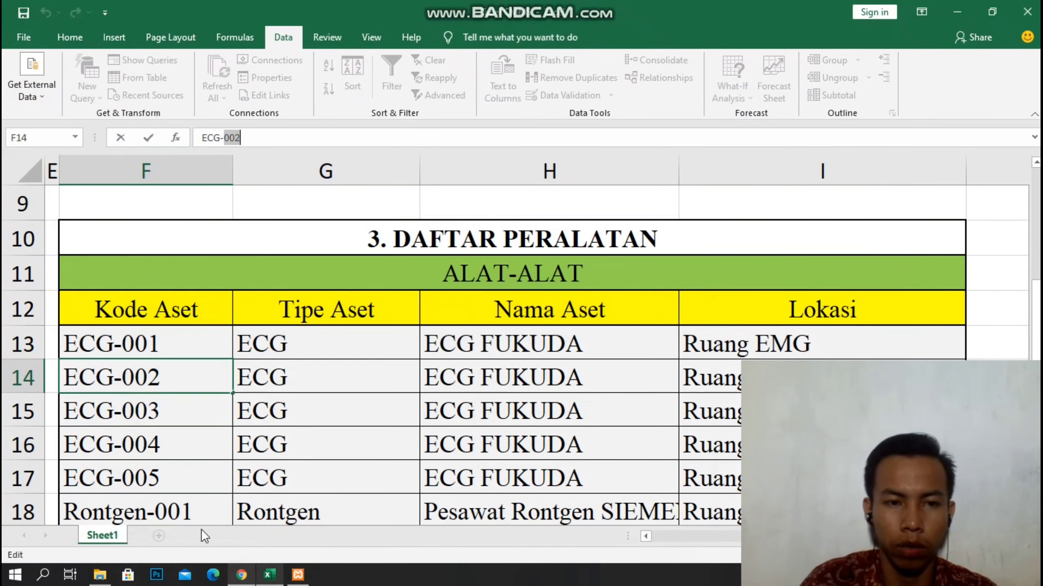
left_click_drag(70, 369, 148, 372)
left_click(289, 369)
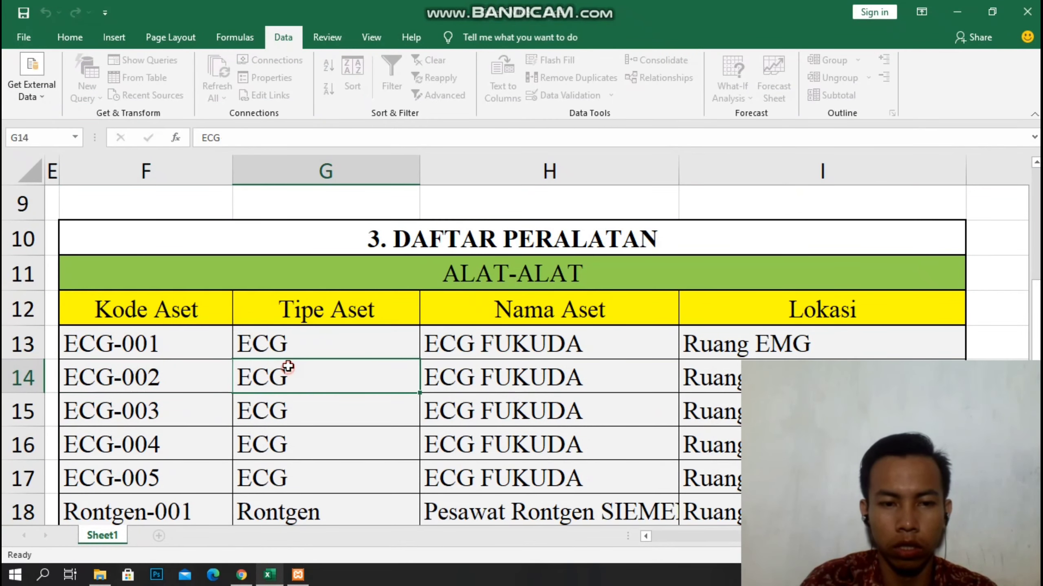
left_click(541, 362)
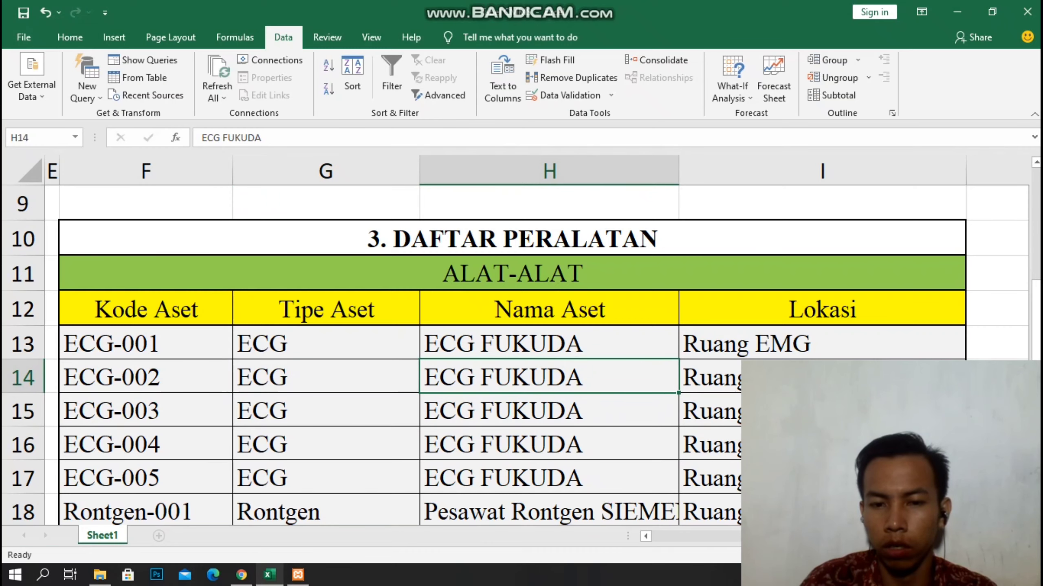
left_click(241, 574)
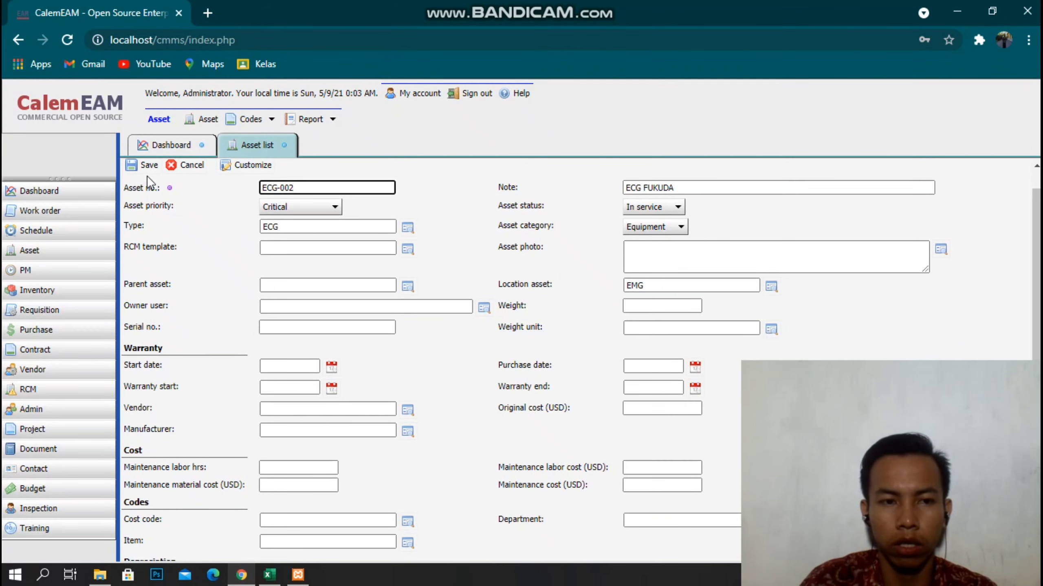
left_click(139, 167)
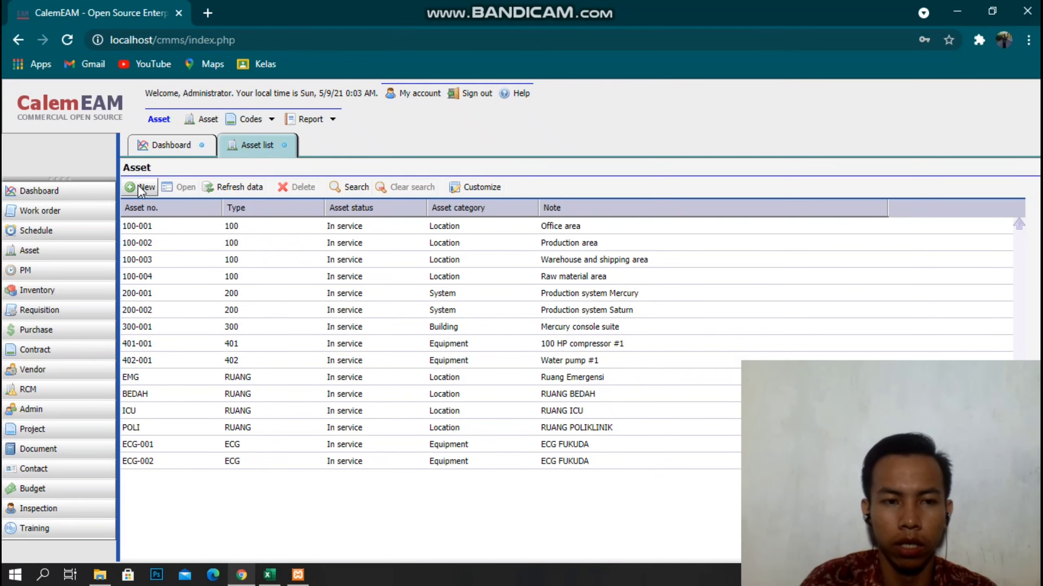
Start a new asset ECG-003 with the note ECG FUKUDA.
left_click(141, 189)
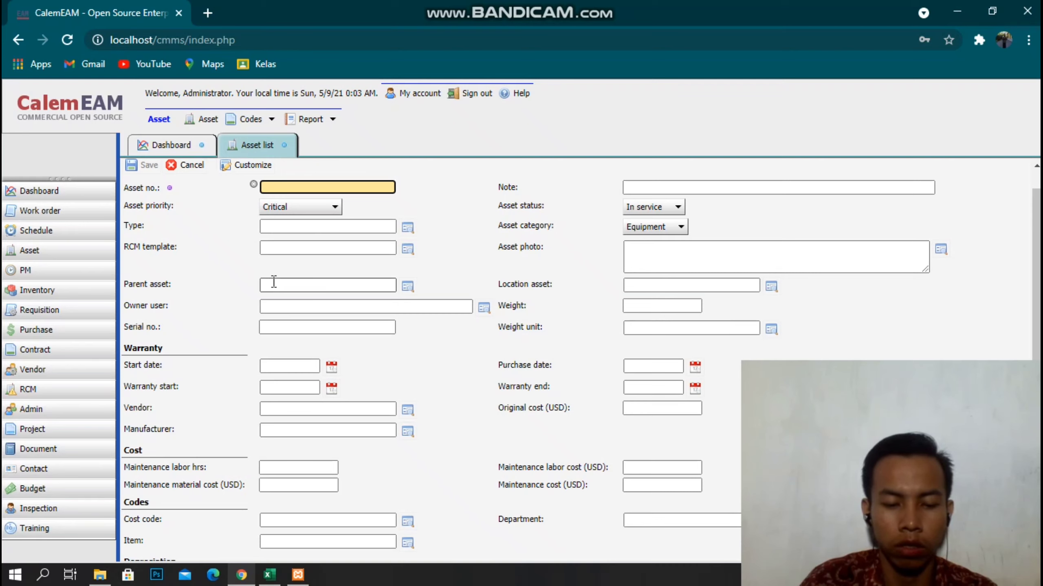
type("ECG-001")
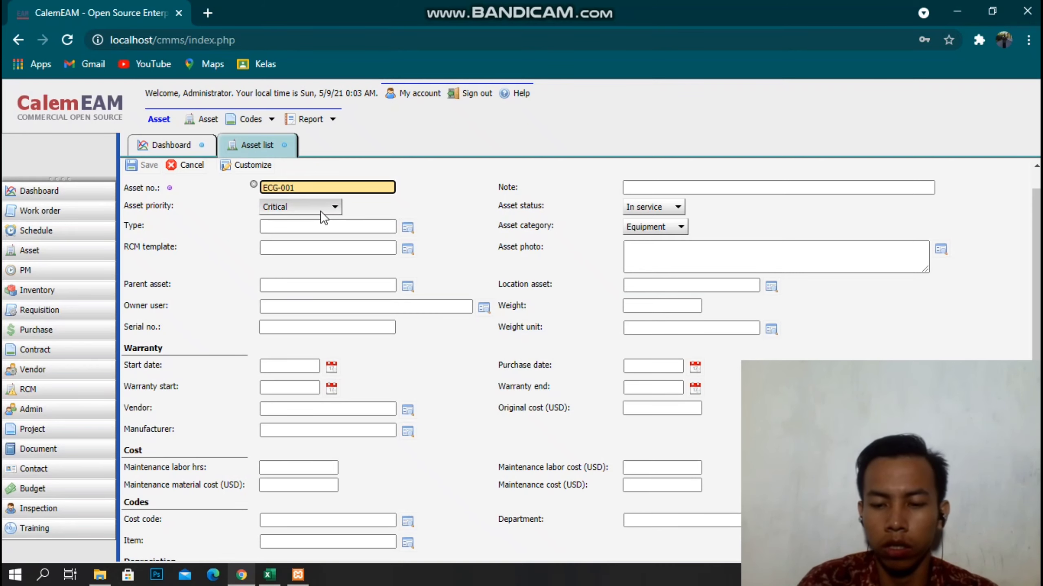
key("BackSpace")
type("3")
left_click(636, 187)
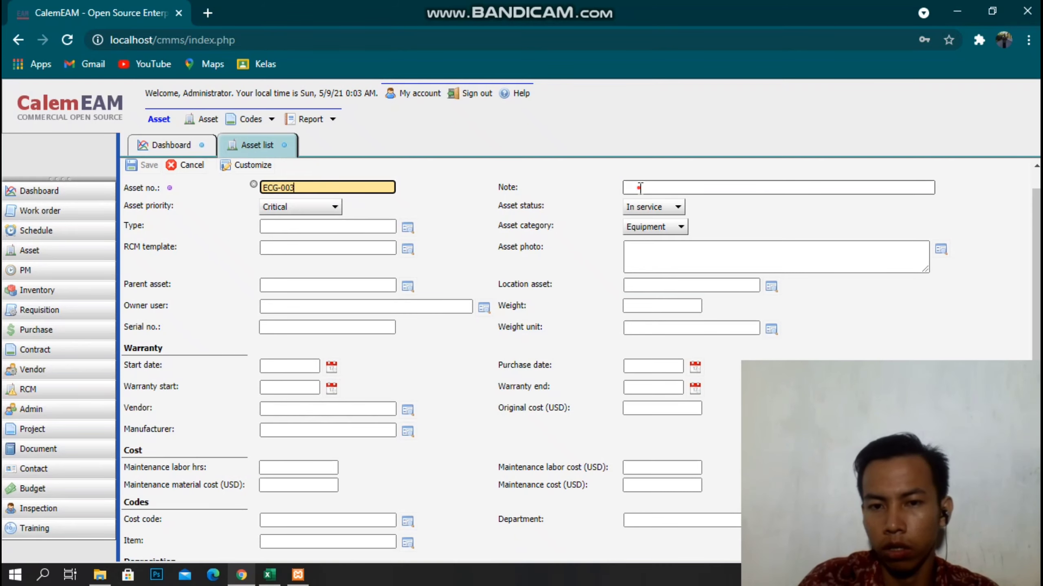
type("ECG")
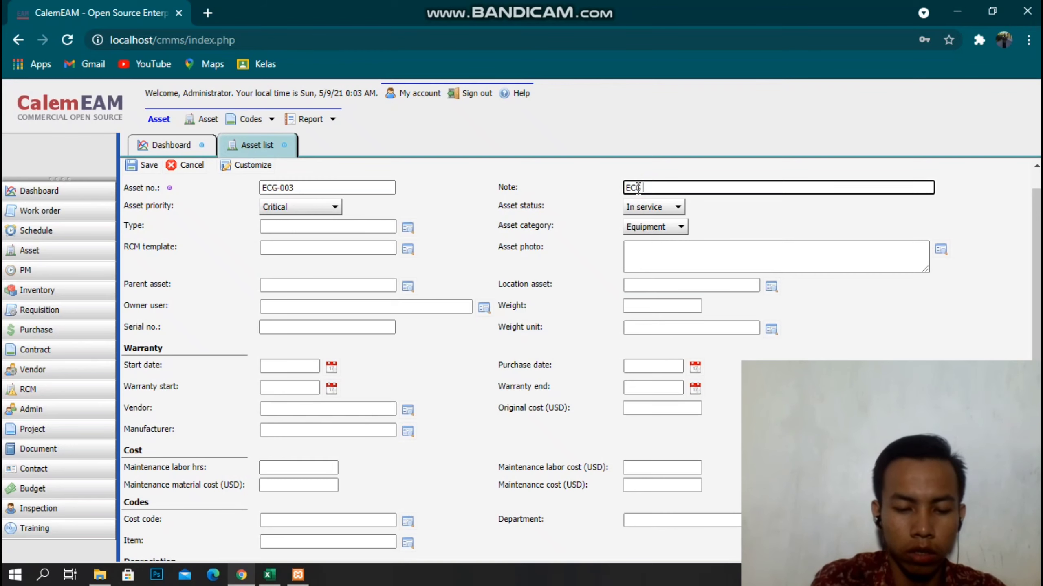
type(" FUKUDA")
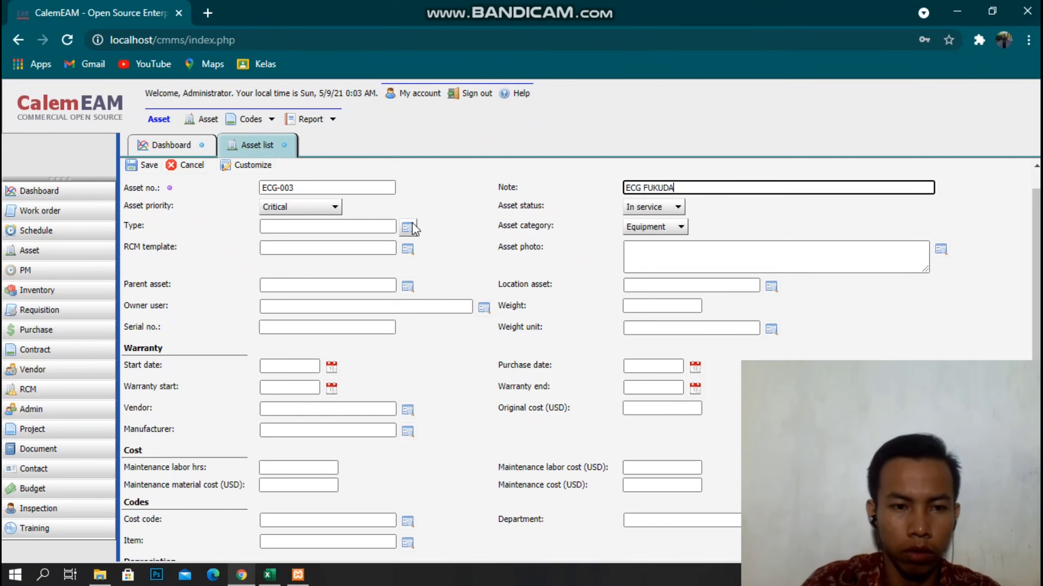
Set the asset type to ECG and the location asset to POLI.
left_click(408, 228)
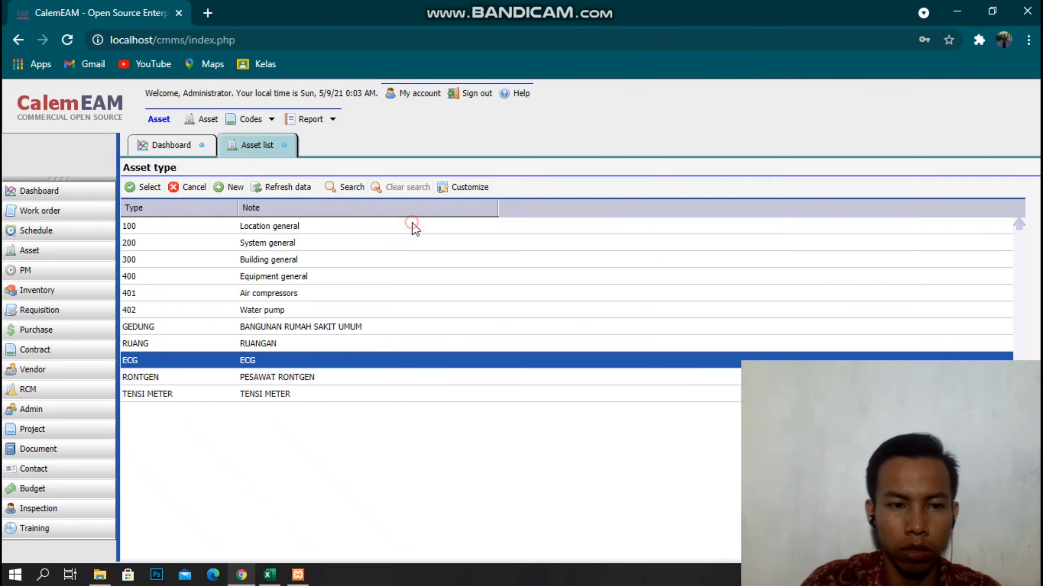
left_click(143, 187)
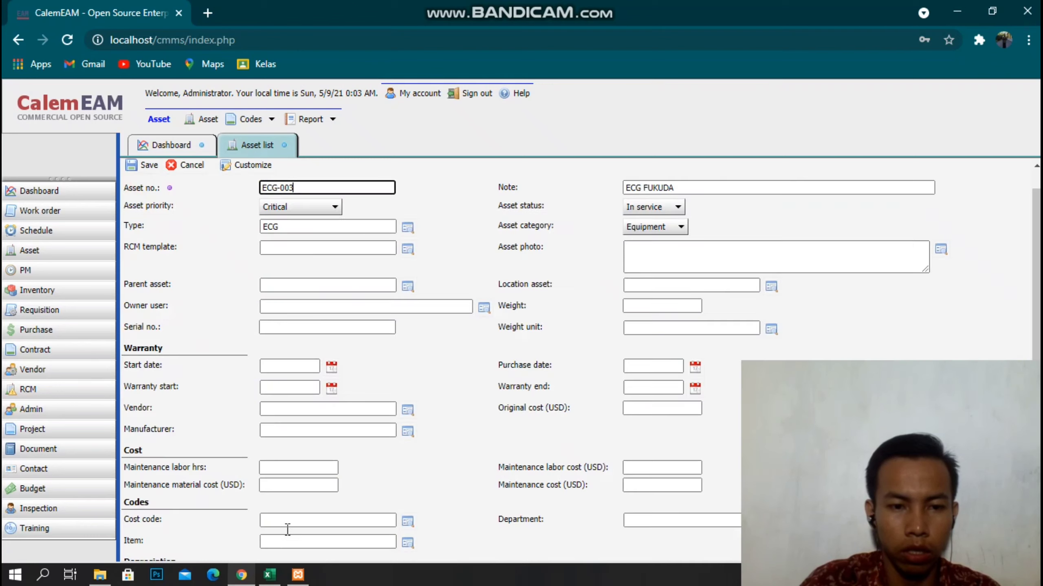
left_click(771, 287)
double_click(160, 427)
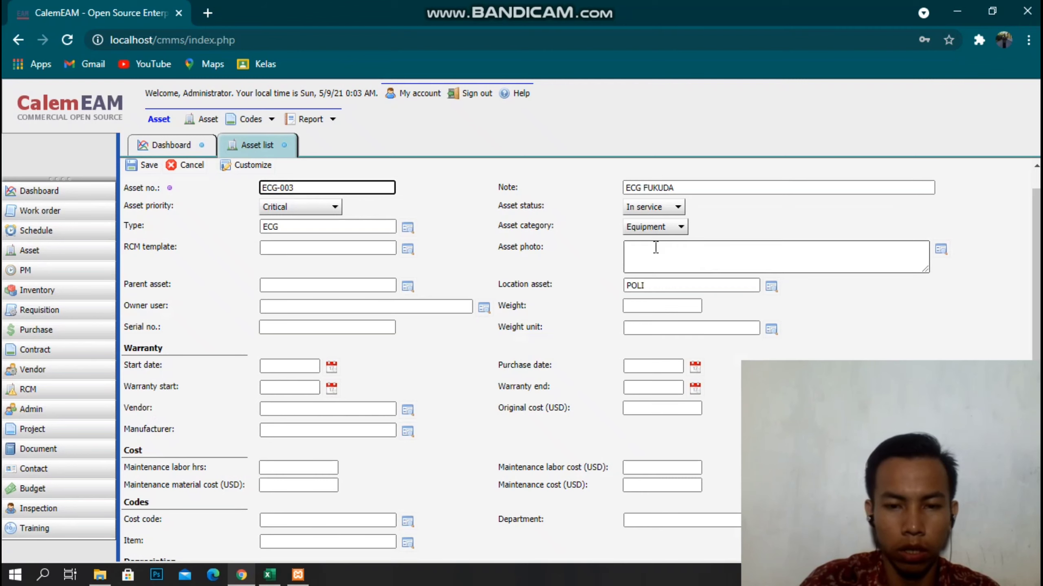
Check the ECG-003 row in the Excel sheet, then save ECG-003.
mouse_move(239, 578)
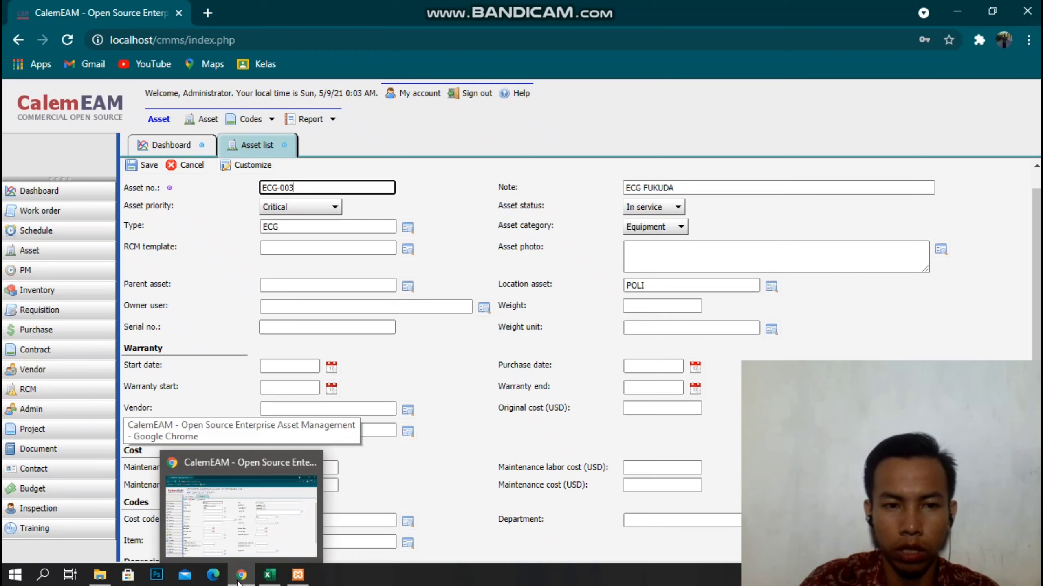
left_click(269, 575)
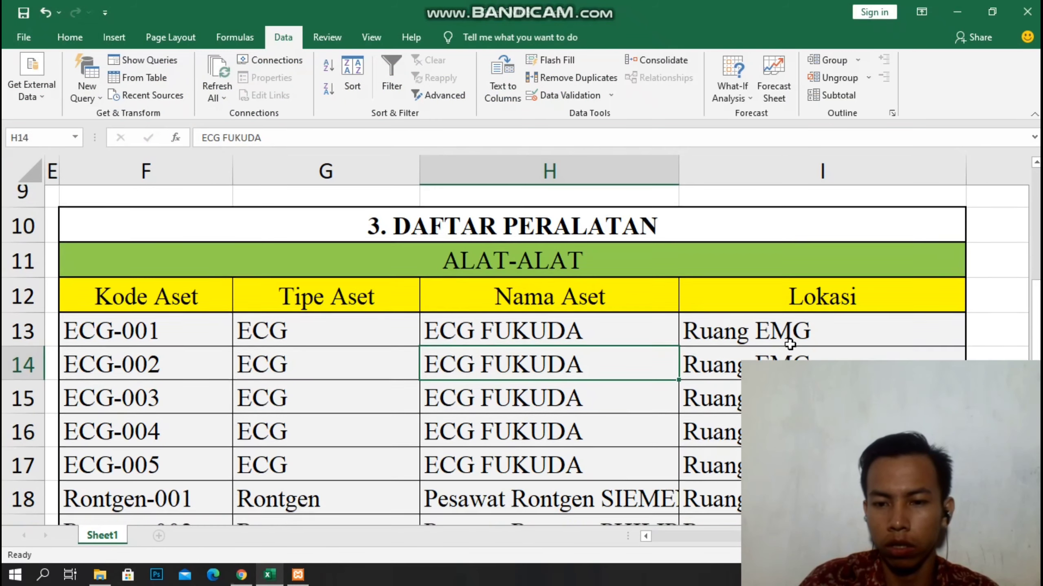
scroll(780, 337, "down", 1)
left_click(171, 279)
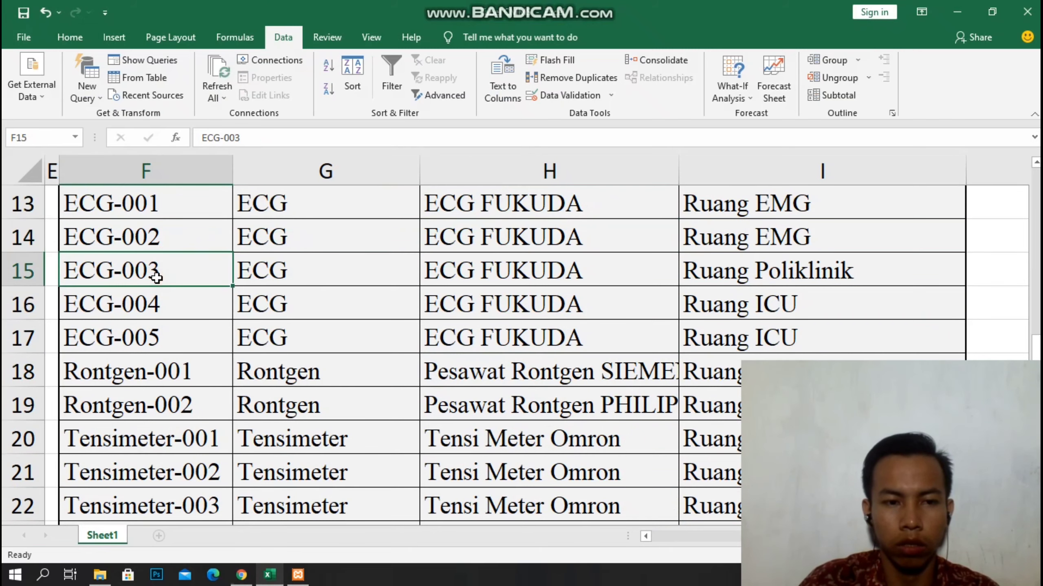
left_click_drag(207, 280, 745, 253)
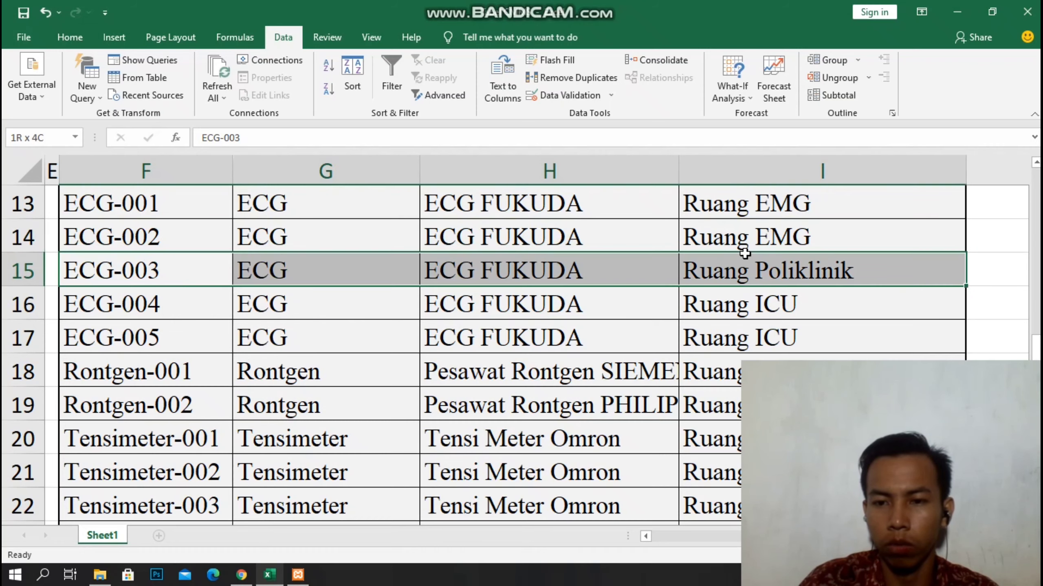
left_click(119, 295)
left_click(241, 575)
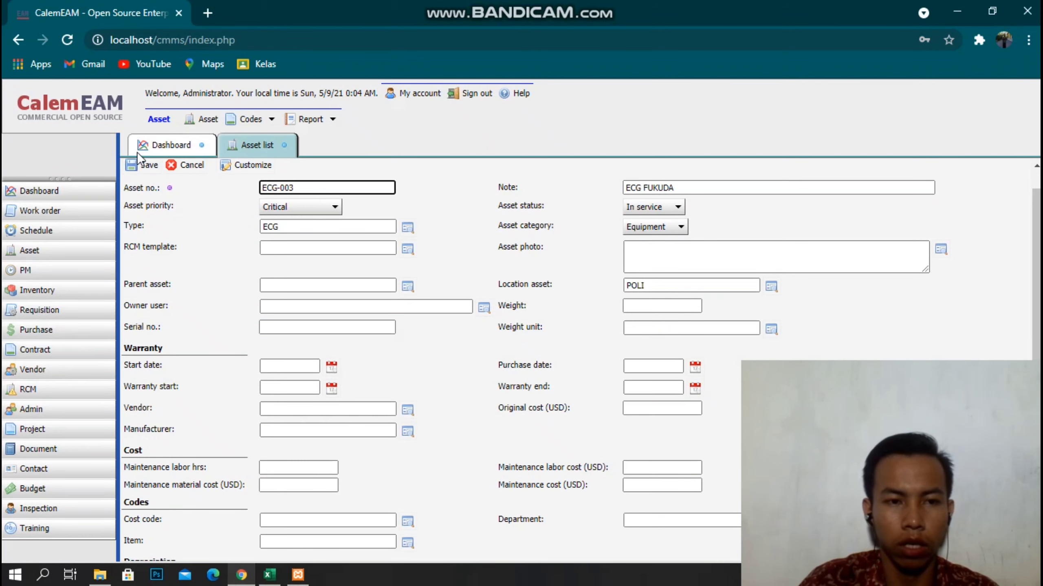
left_click(139, 164)
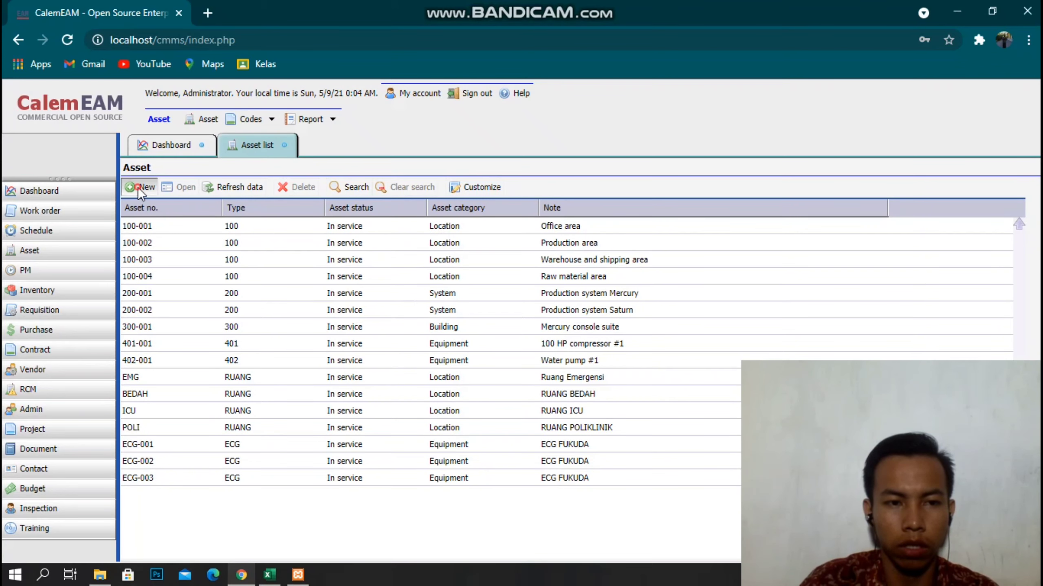
Start a new asset ECG-004 with an ECG FUKUDA note and type ECG.
left_click(138, 187)
type("ECG-004")
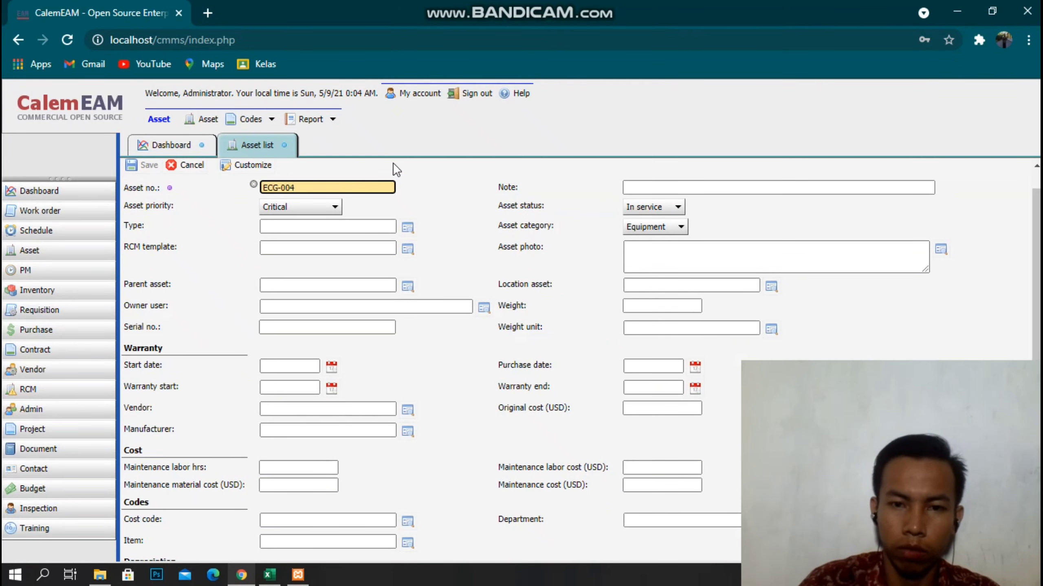
left_click(642, 185)
type("ECH")
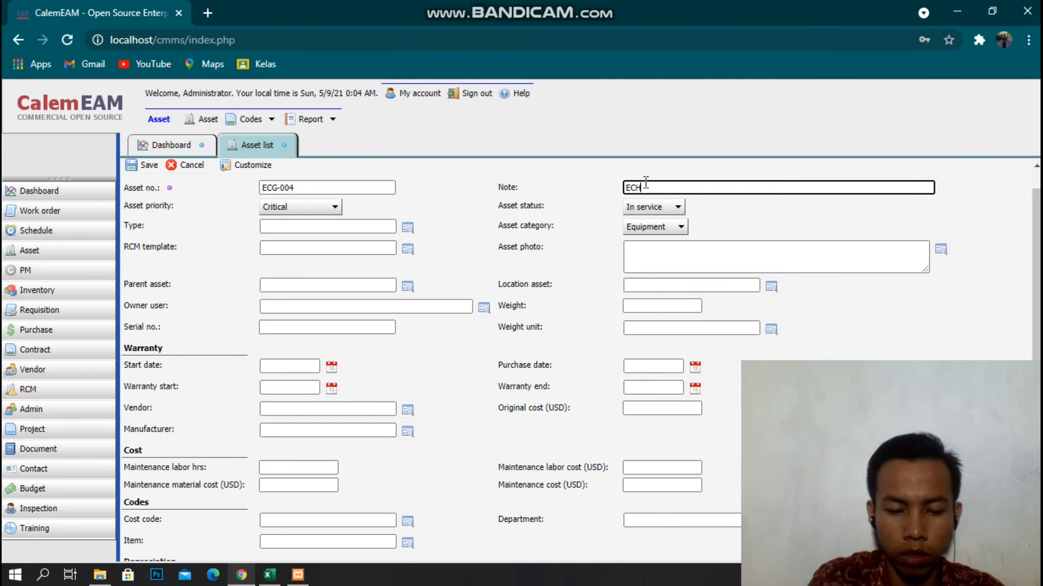
type(" RUK")
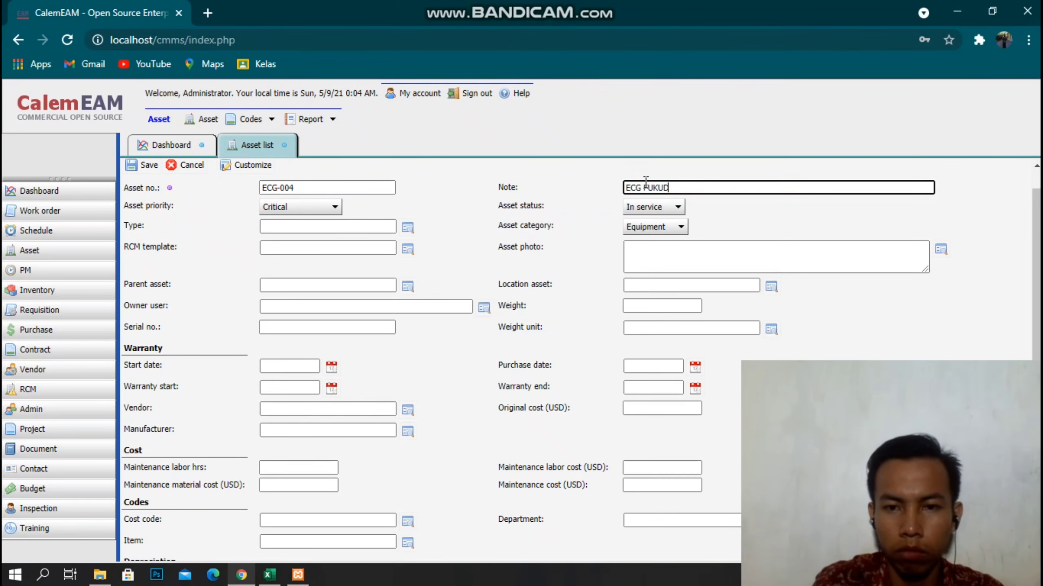
left_click(406, 228)
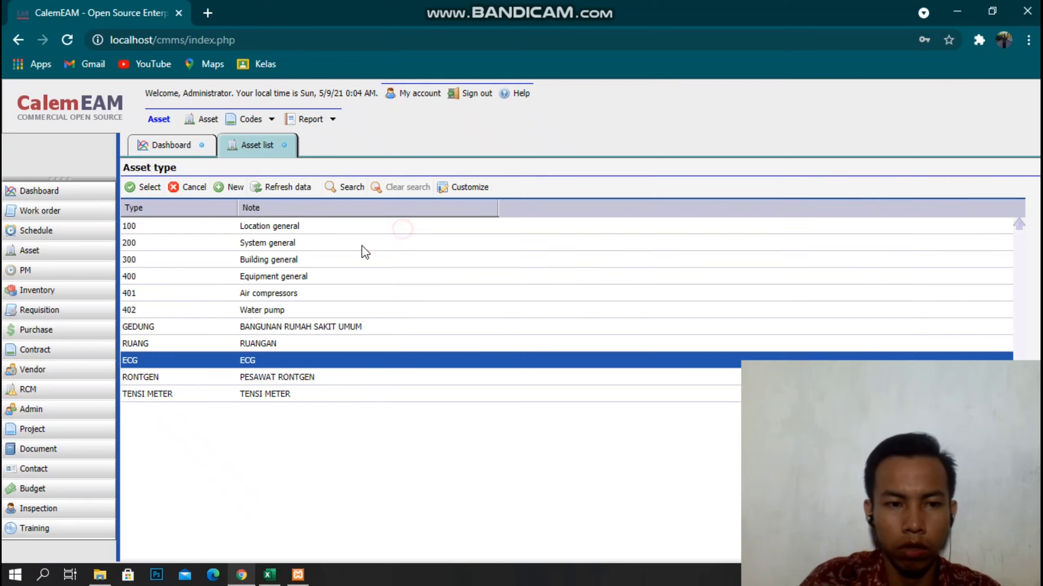
left_click(134, 183)
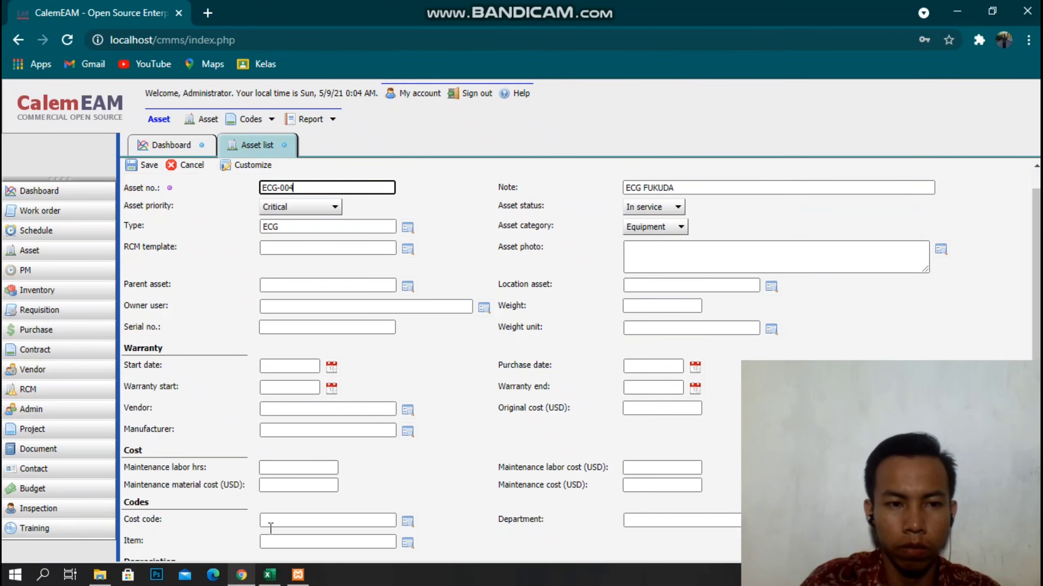
Set ICU as the location asset and save ECG-004.
left_click(242, 575)
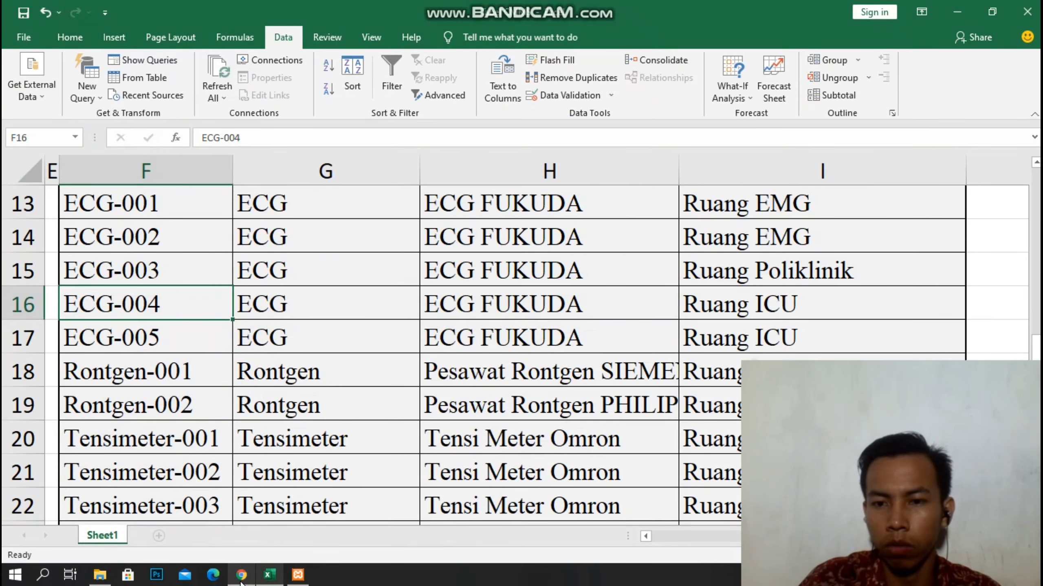
left_click(242, 575)
left_click(771, 288)
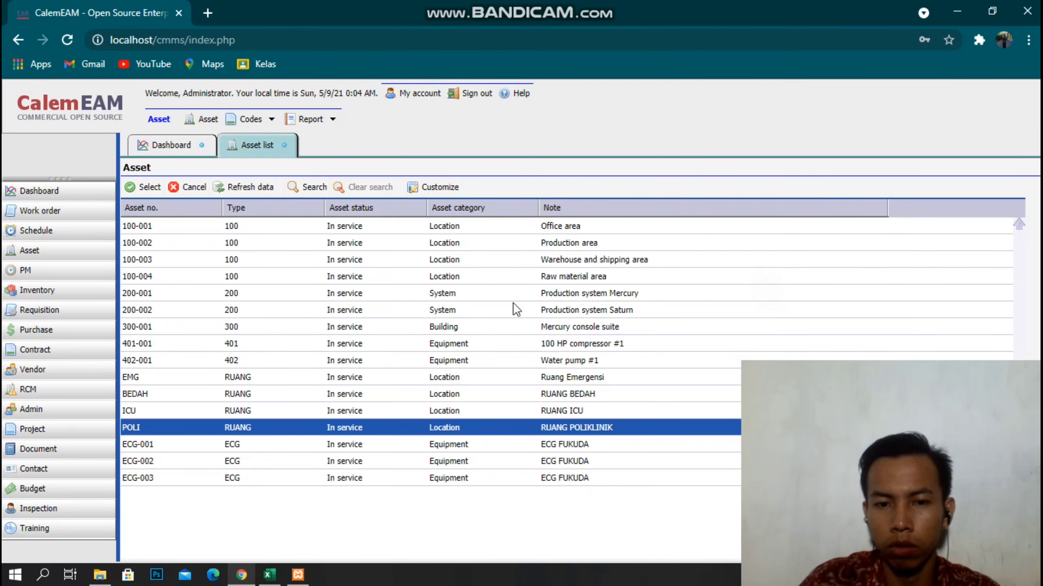
double_click(152, 410)
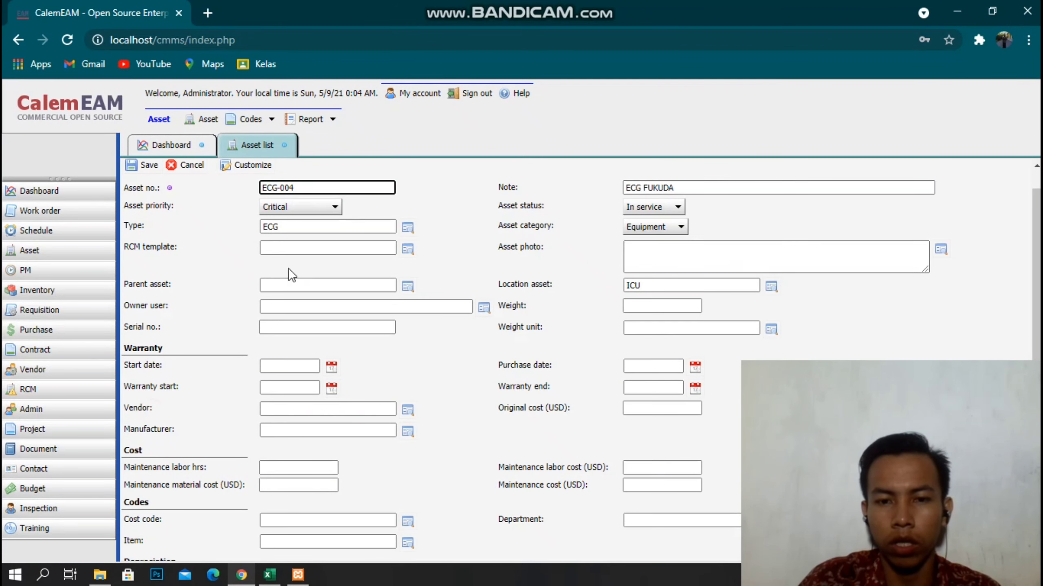
left_click(246, 577)
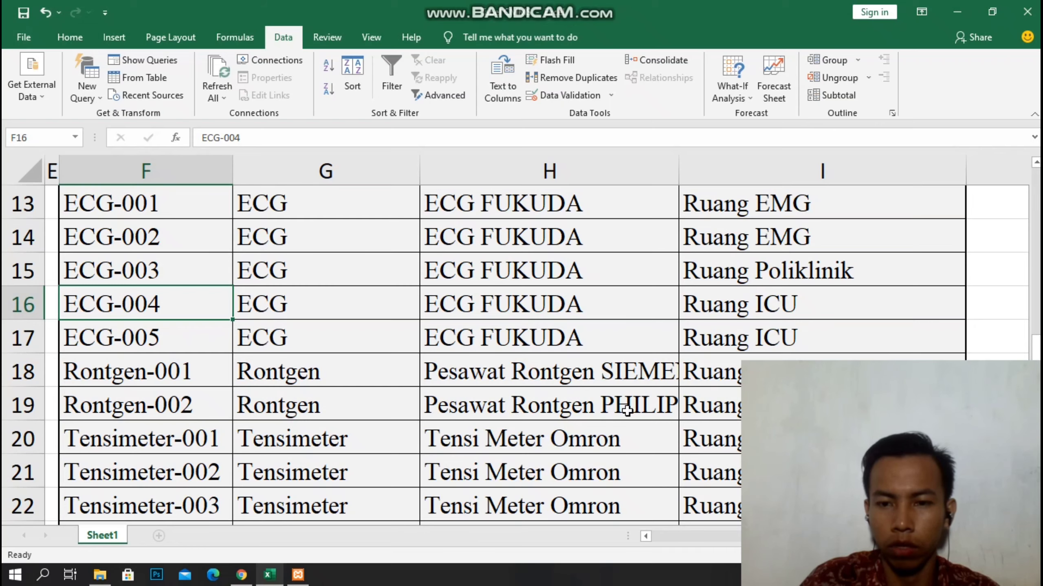
mouse_move(242, 575)
left_click(205, 526)
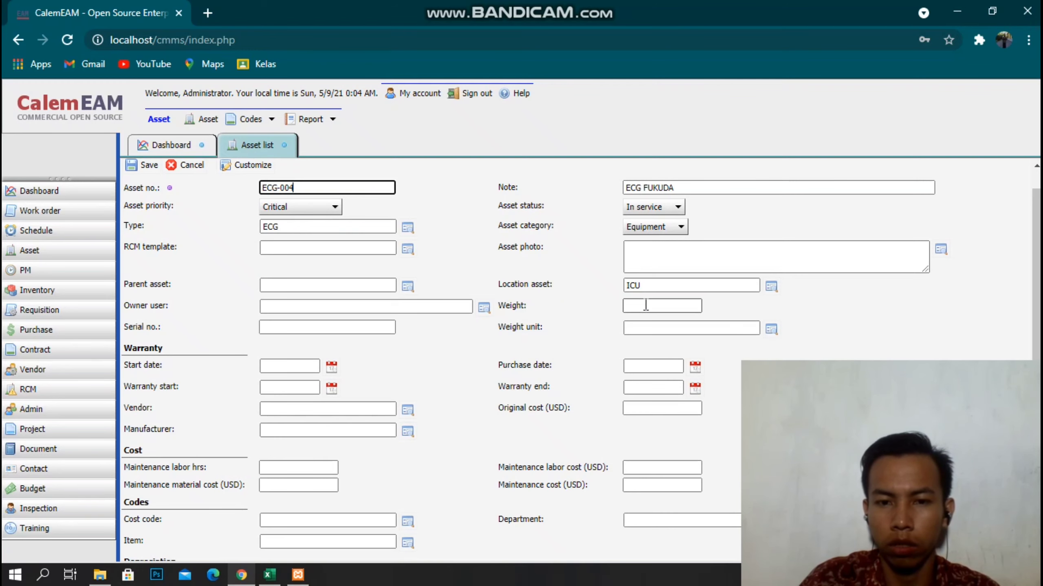
left_click(147, 171)
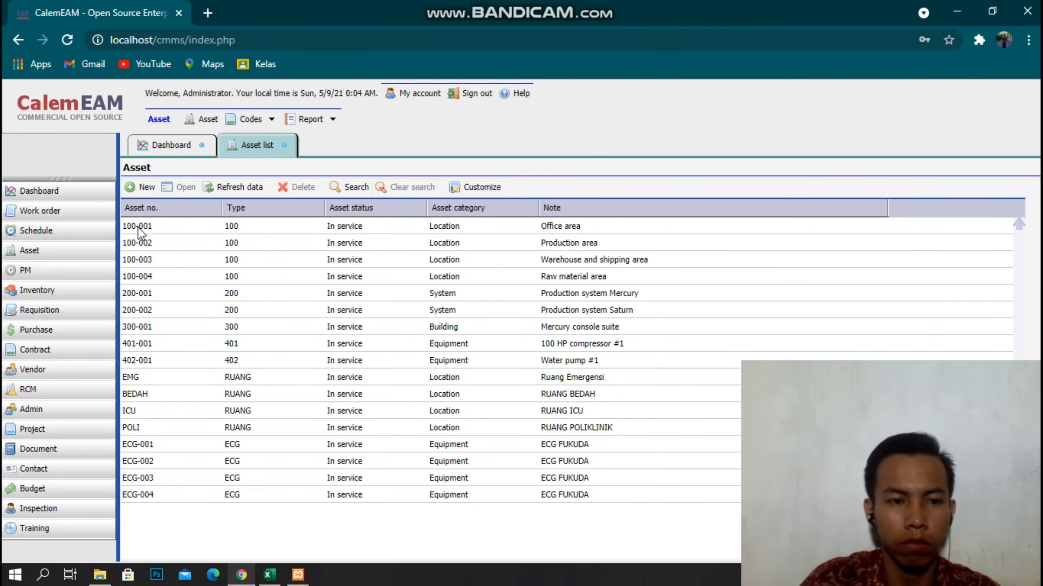
Start a new asset ECG-005 with asset type ECG.
left_click(141, 187)
type("ECG-005")
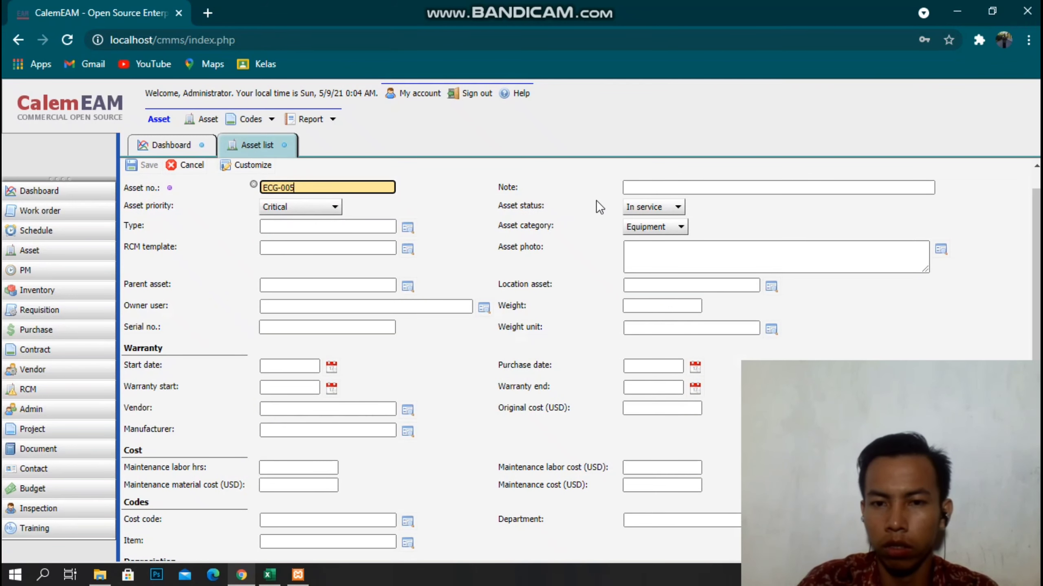
left_click(643, 188)
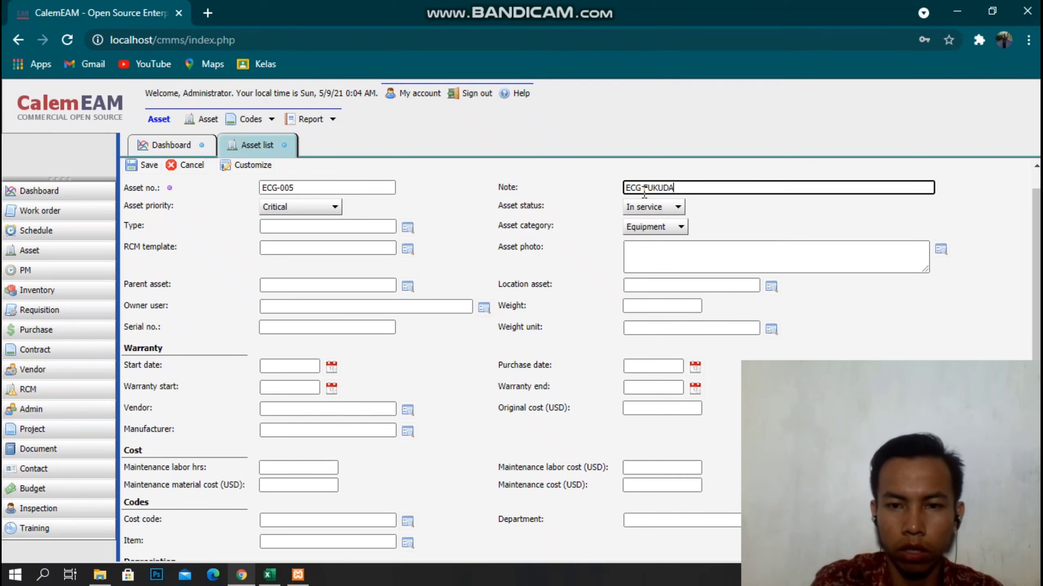
left_click(408, 227)
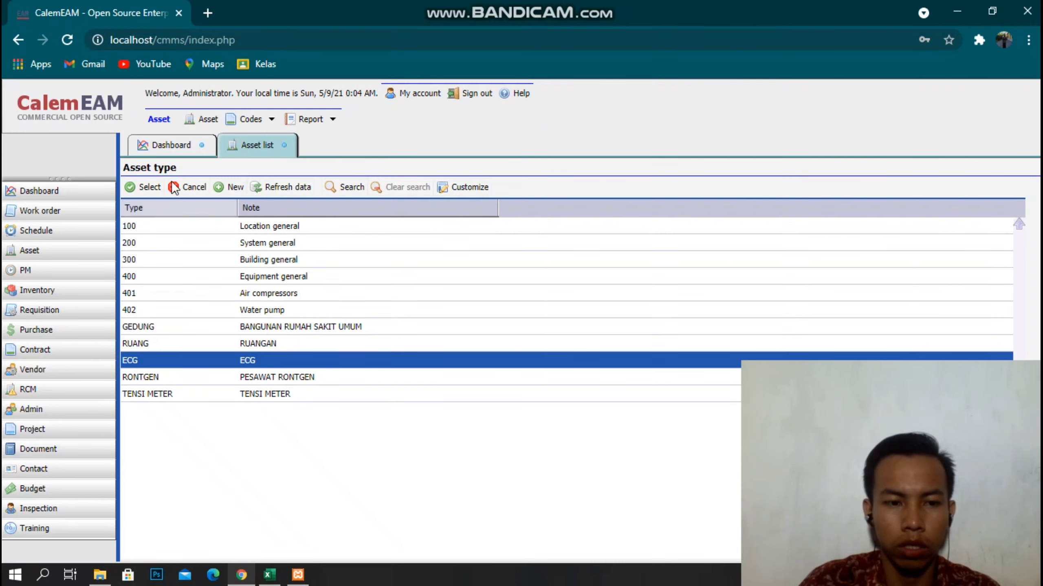
left_click(142, 186)
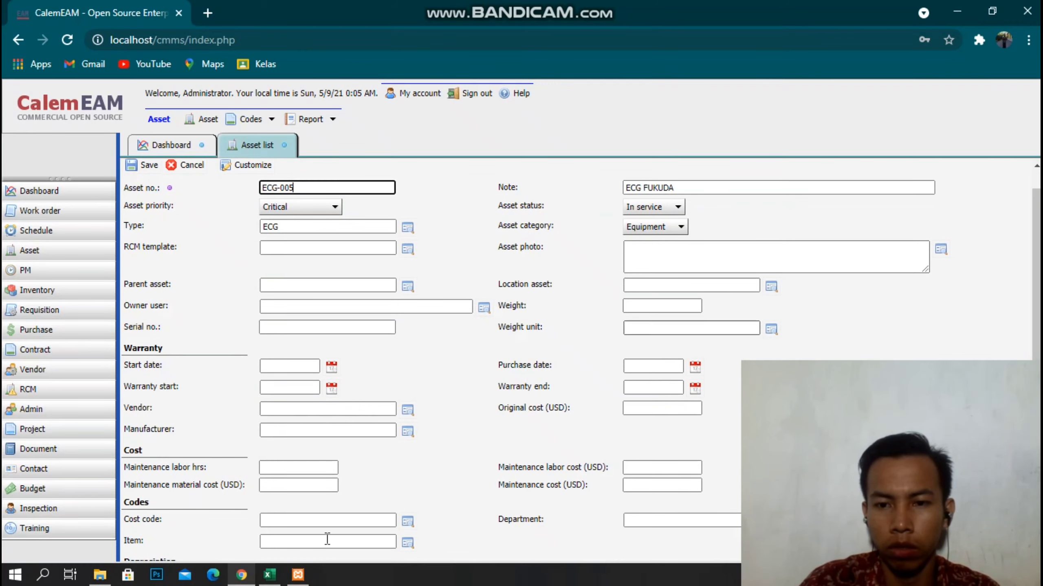
Set ICU as the location asset and save ECG-005.
left_click(248, 580)
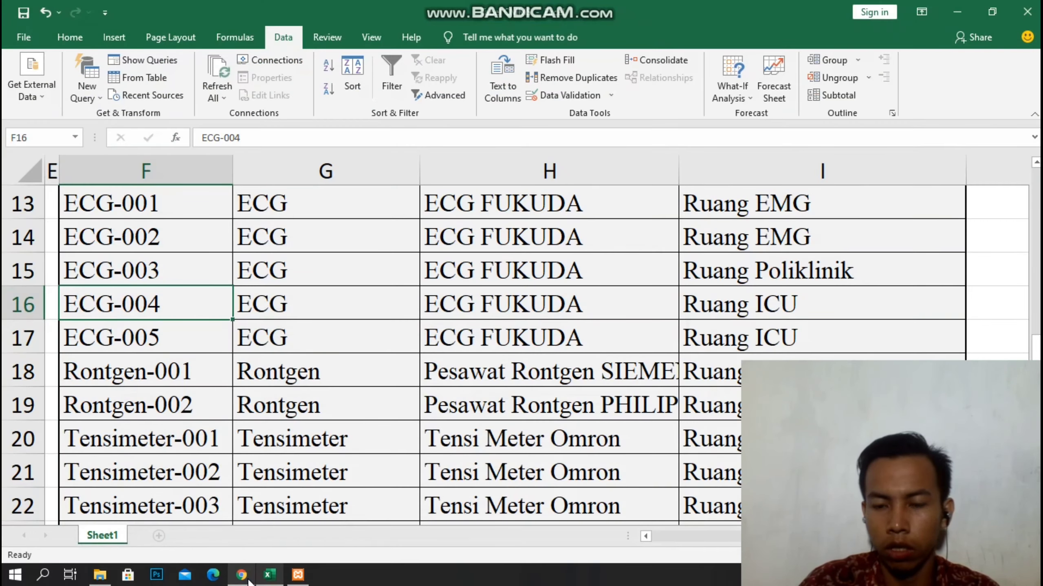
left_click(247, 577)
left_click(770, 291)
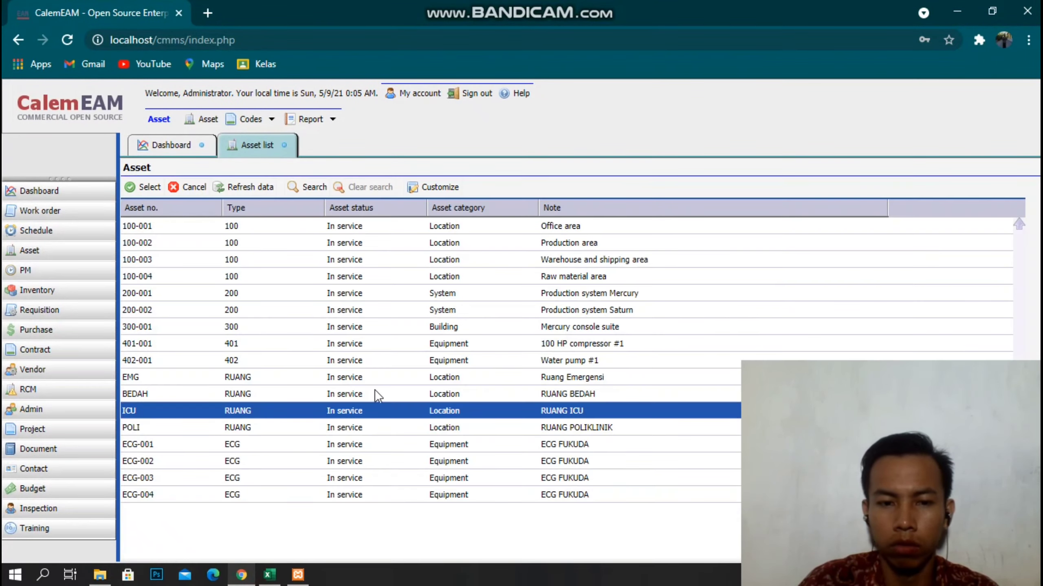
left_click(144, 187)
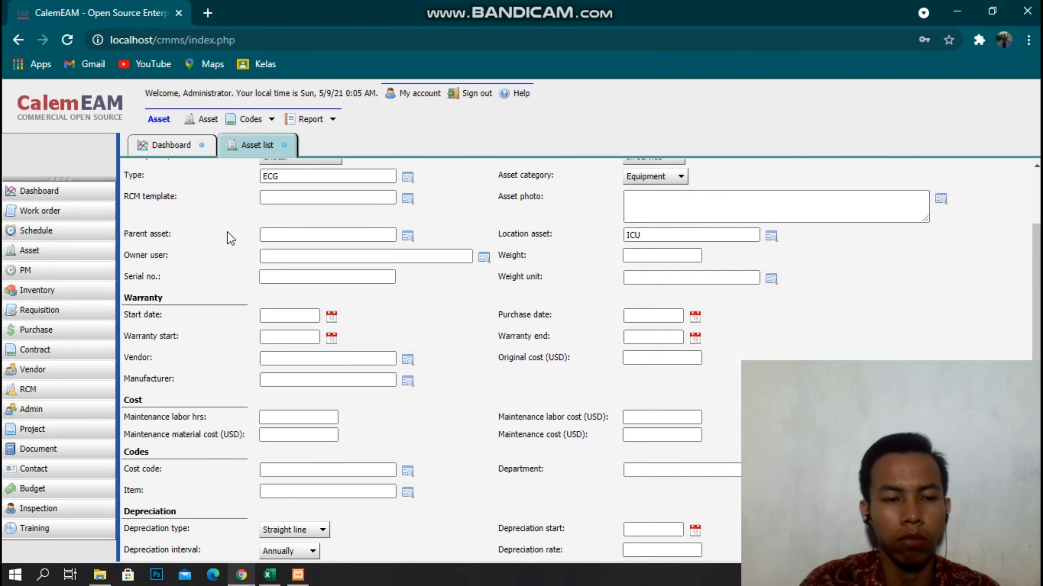
left_click(142, 191)
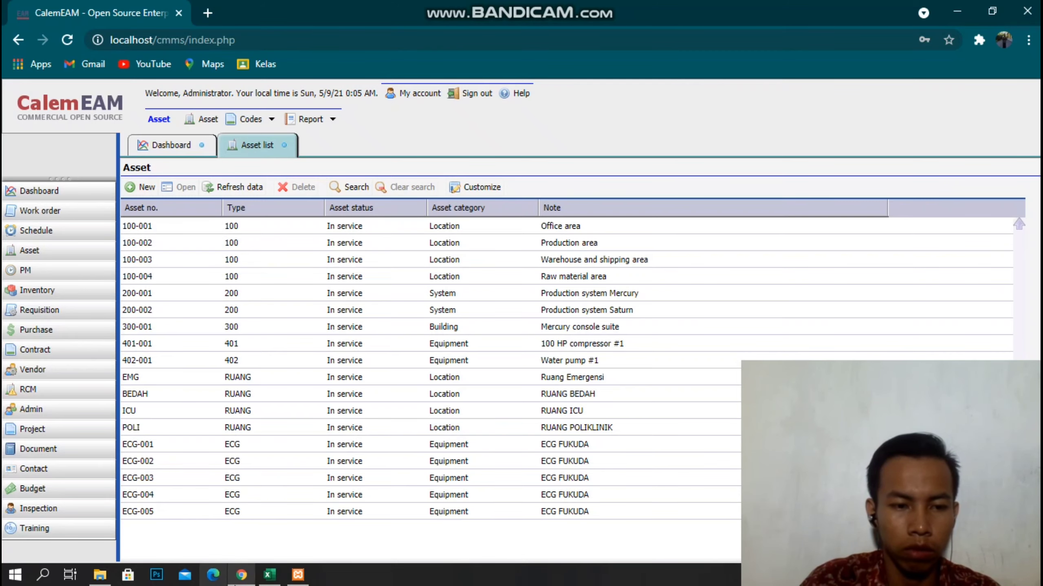
Find the Rontgen-001 code in cell F18 of the Excel equipment sheet.
left_click(242, 575)
scroll(164, 431, "up", 1)
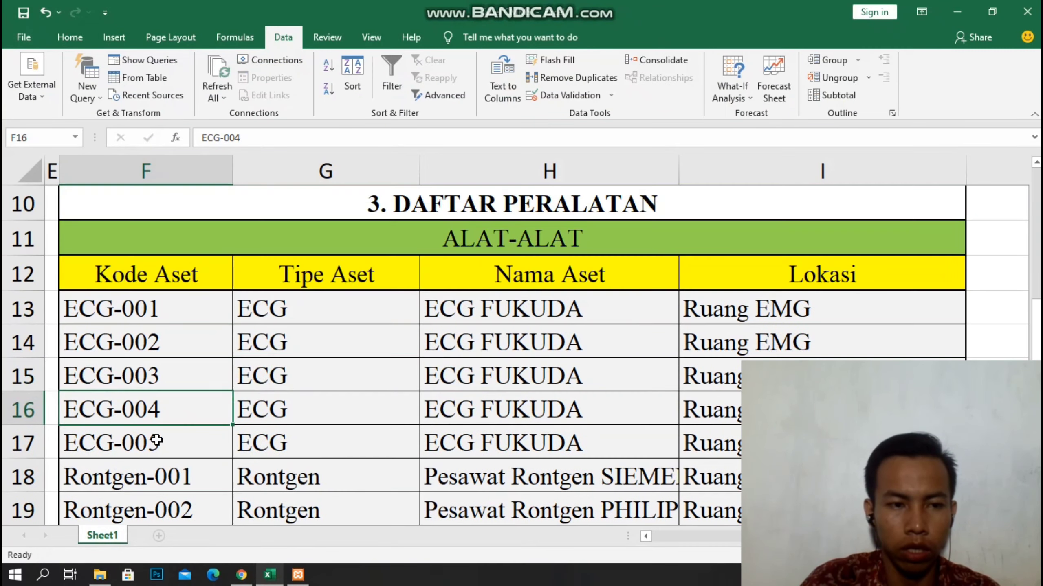
left_click_drag(81, 305, 760, 444)
scroll(258, 344, "down", 1)
scroll(257, 344, "down", 2)
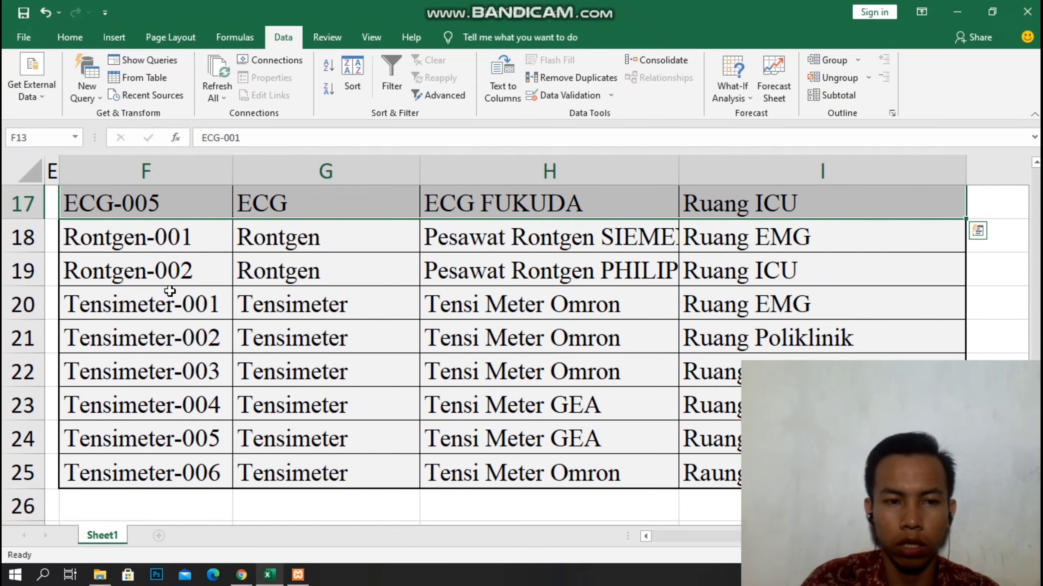
left_click(118, 236)
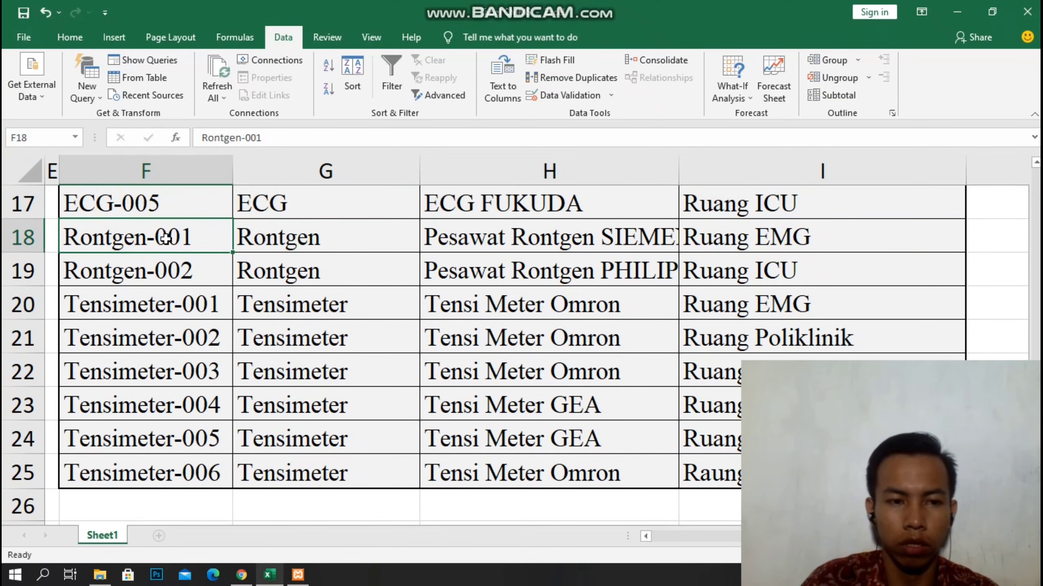
Copy the full Rontgen-001 code text from the formula bar.
left_click(276, 145)
double_click(277, 146)
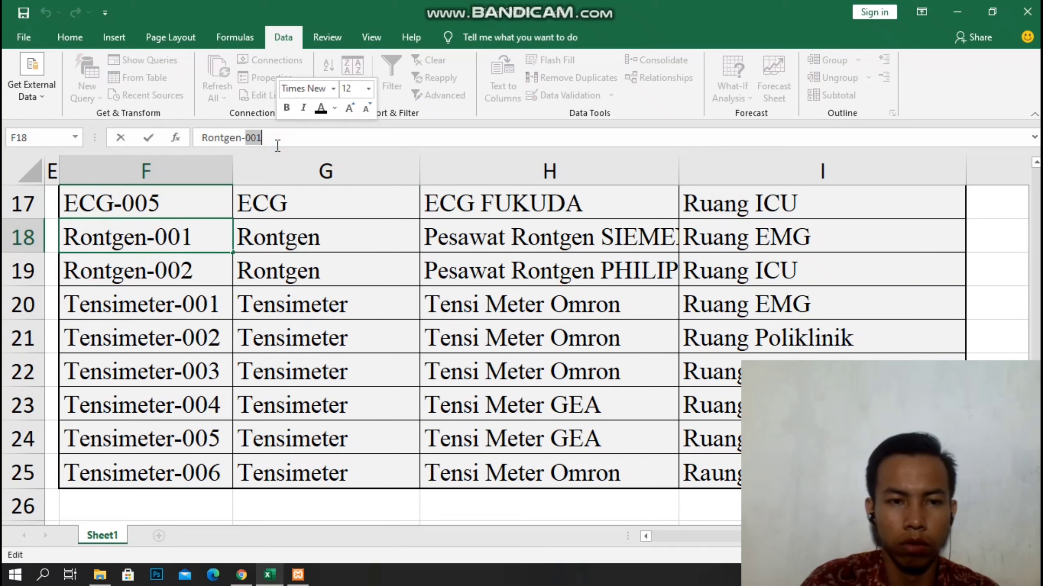
left_click(276, 135)
left_click_drag(207, 149, 199, 149)
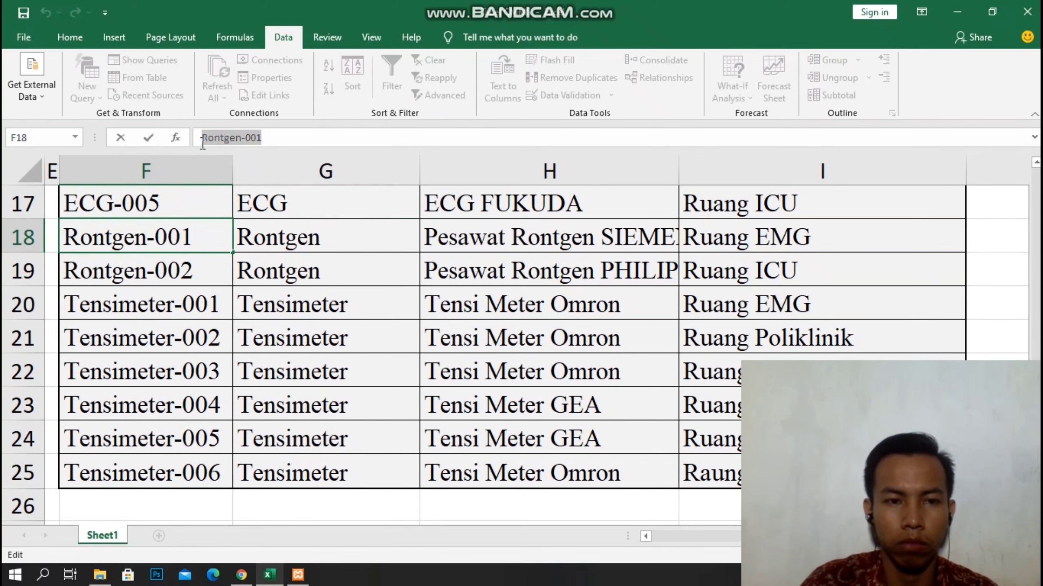
right_click(204, 142)
left_click(228, 165)
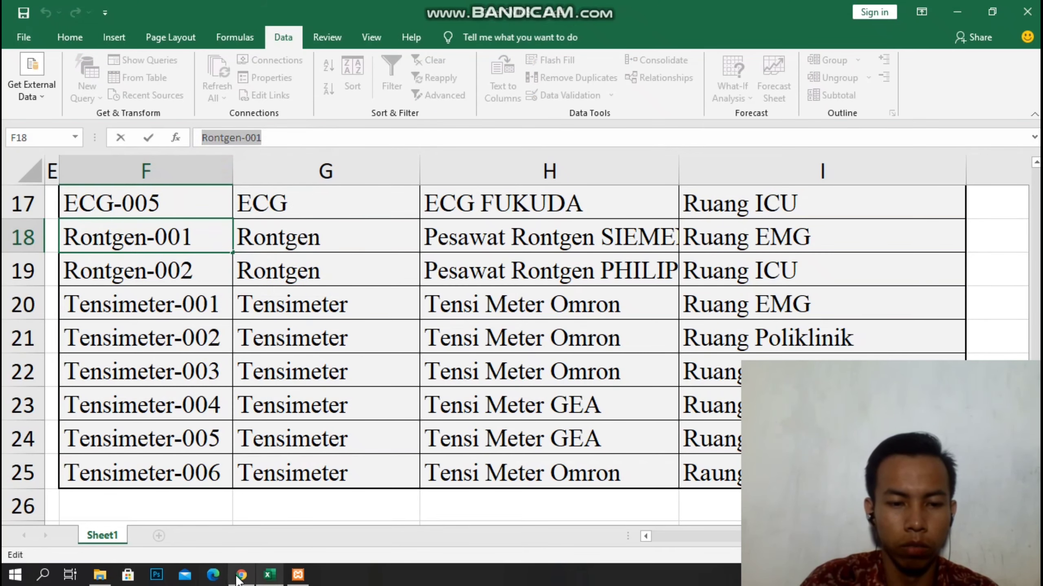
left_click(242, 575)
Start a new asset and paste Rontgen-001 as its asset number.
left_click(145, 187)
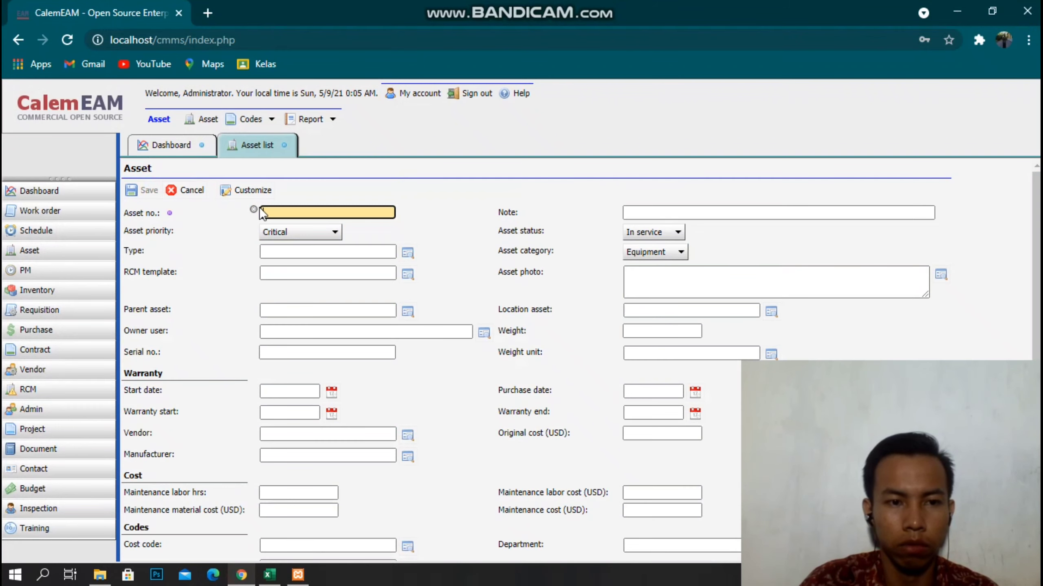
key("ctrl+v")
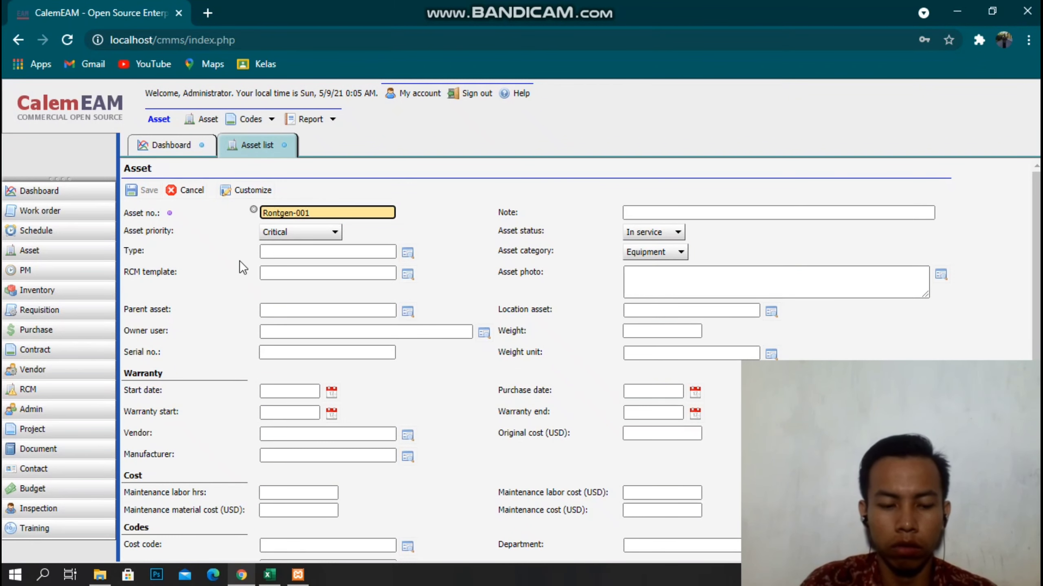
key("alt")
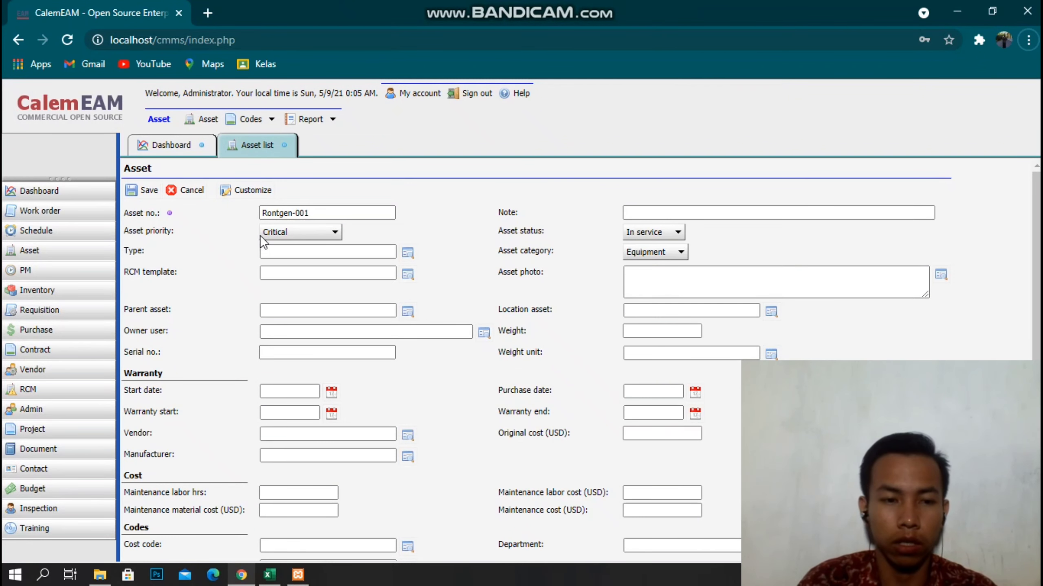
left_click(241, 574)
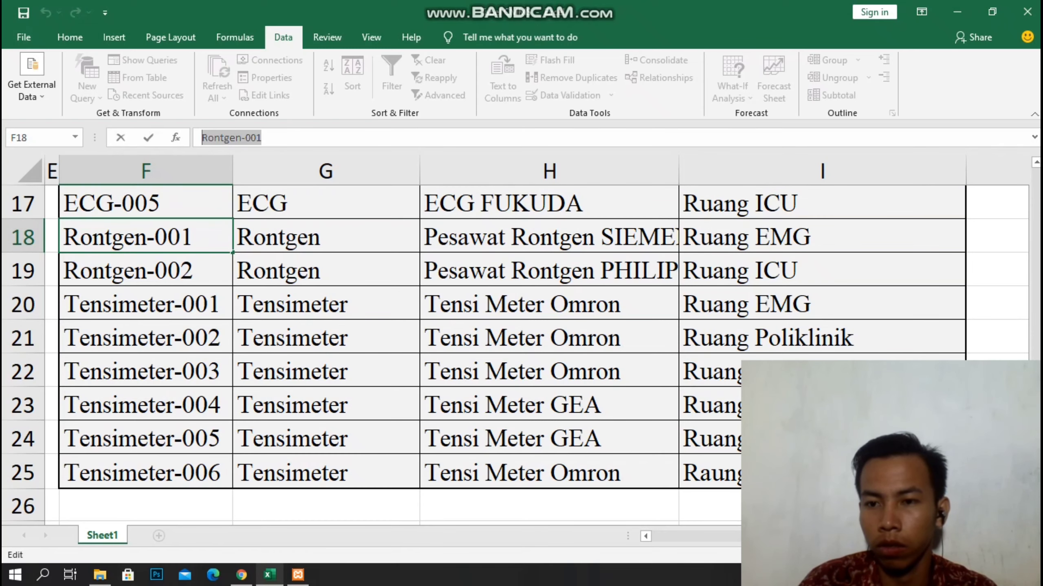
Widen Excel column H so the full asset names are visible.
scroll(1012, 220, "up", 5)
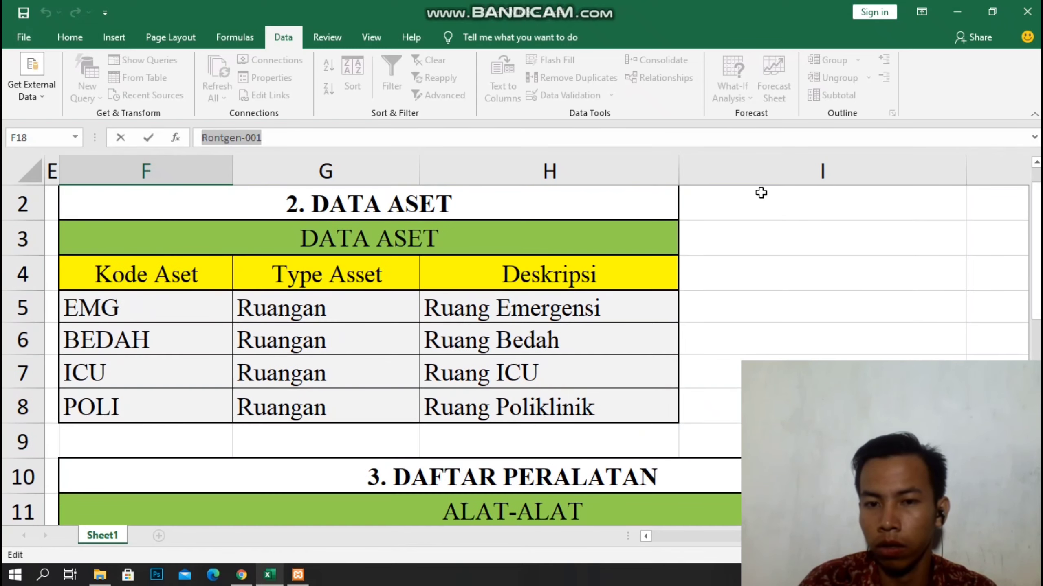
scroll(677, 162, "up", 1)
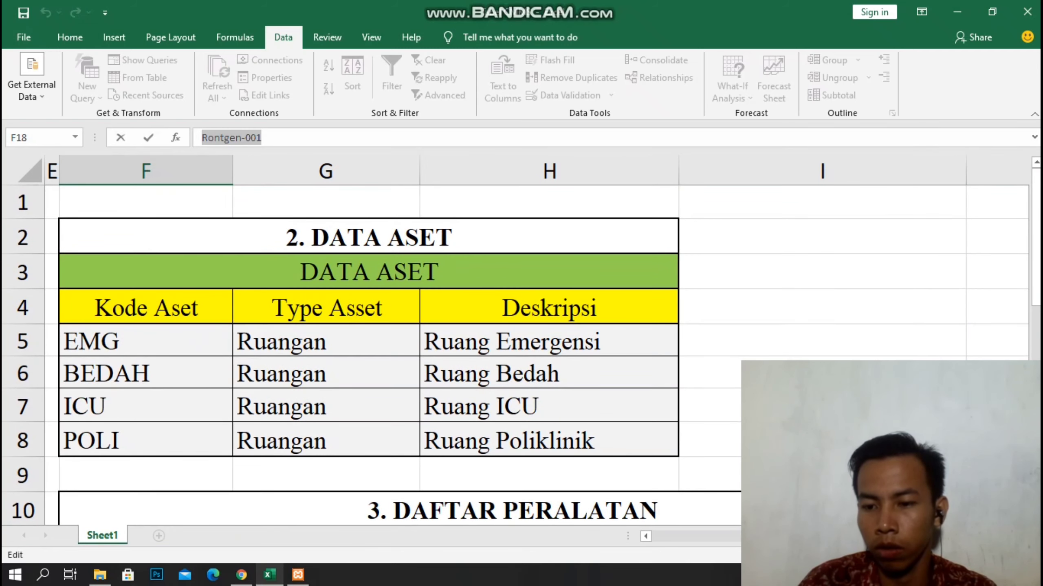
left_click(826, 374)
scroll(637, 170, "down", 5)
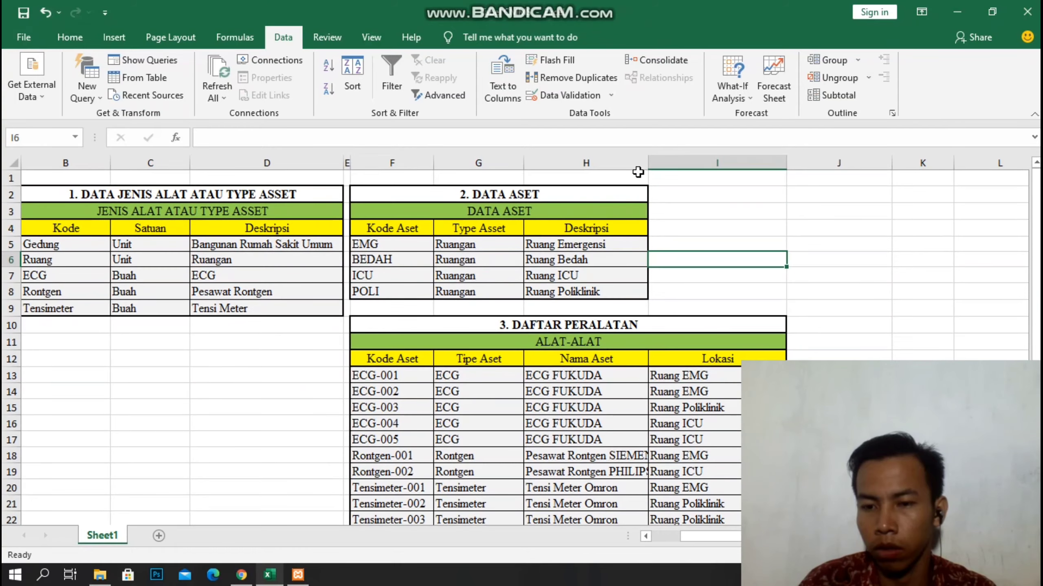
left_click_drag(647, 158, 666, 158)
Copy the name Pesawat Rontgen SIEMENS from cell H18 for the asset's note.
scroll(706, 185, "down", 3)
left_click(593, 311)
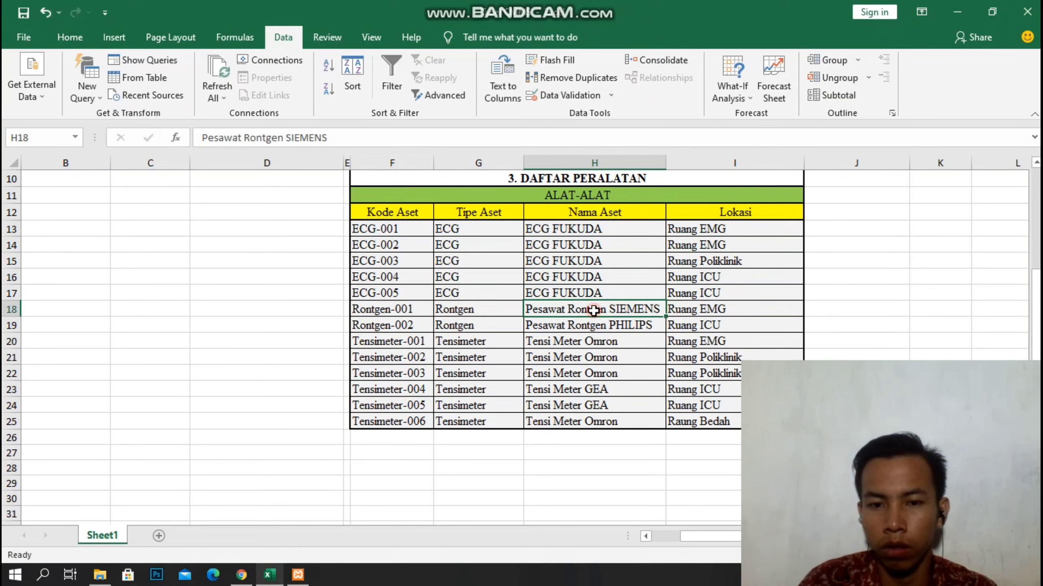
scroll(593, 310, "up", 5)
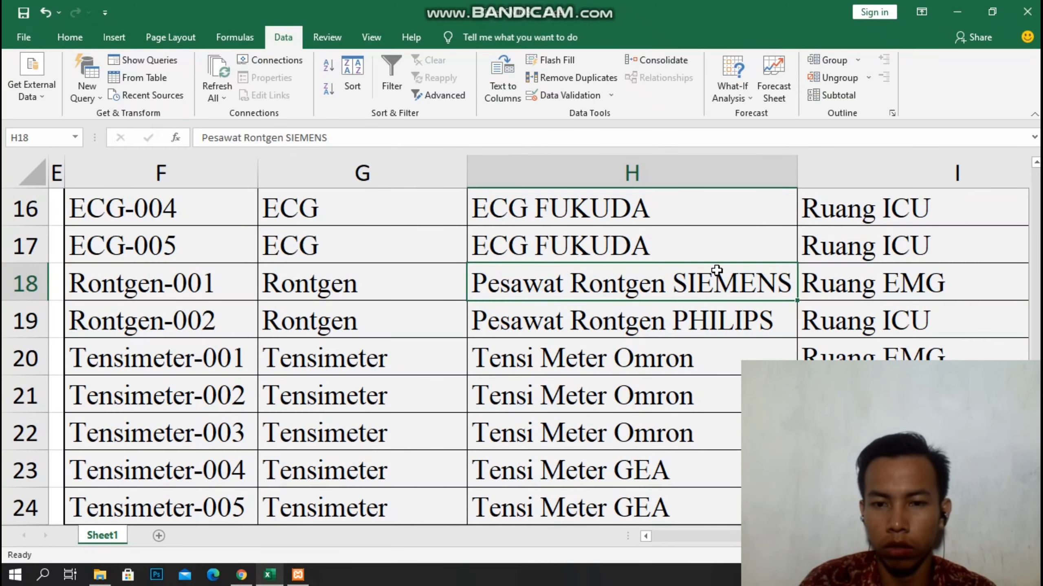
left_click_drag(327, 138, 197, 138)
right_click(233, 136)
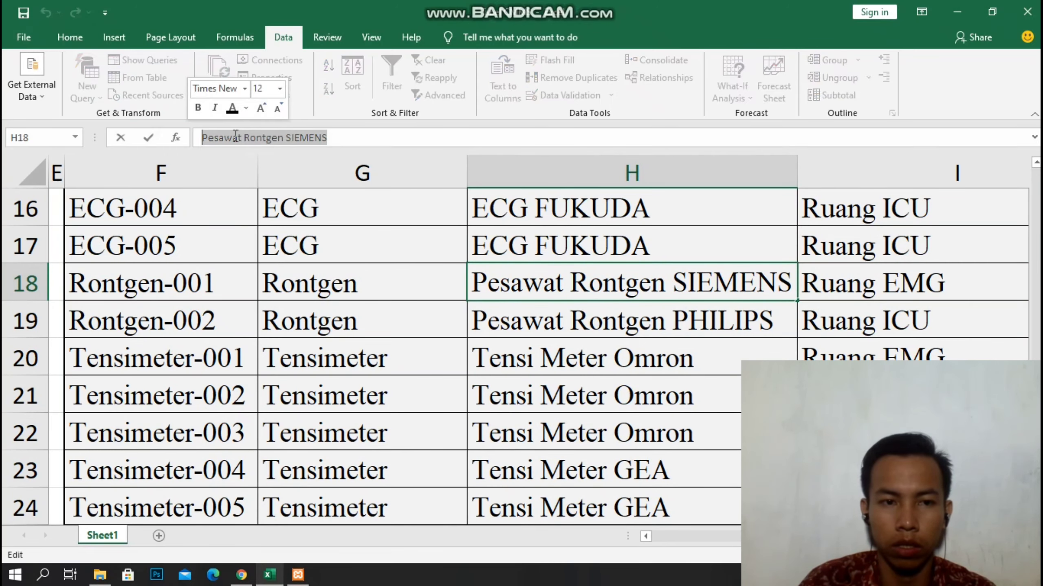
left_click(271, 164)
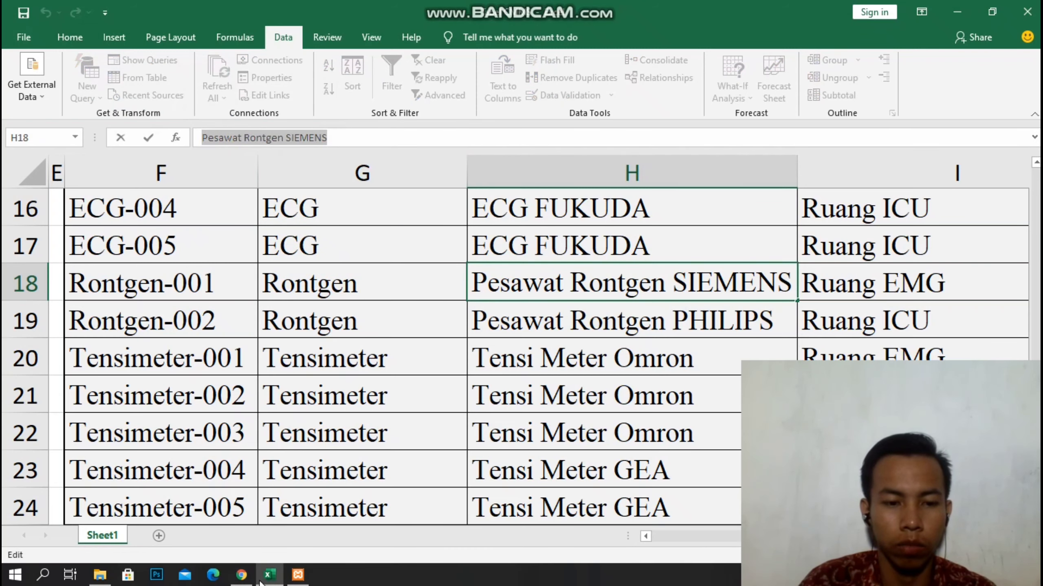
left_click(241, 575)
left_click(675, 210)
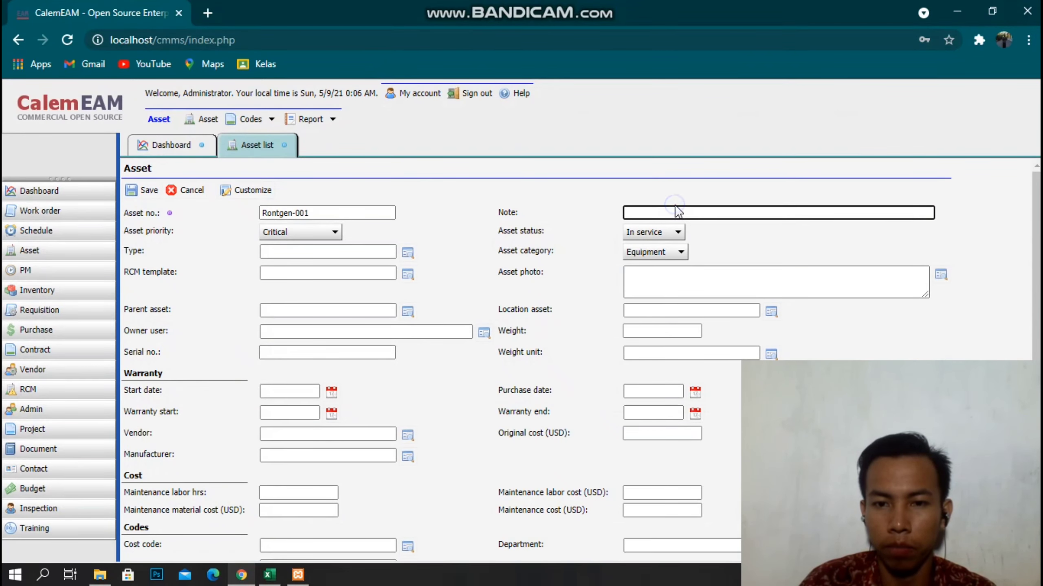
Paste Pesawat Rontgen SIEMENS into the Note field and set the type to RONTGEN.
right_click(676, 210)
left_click(716, 330)
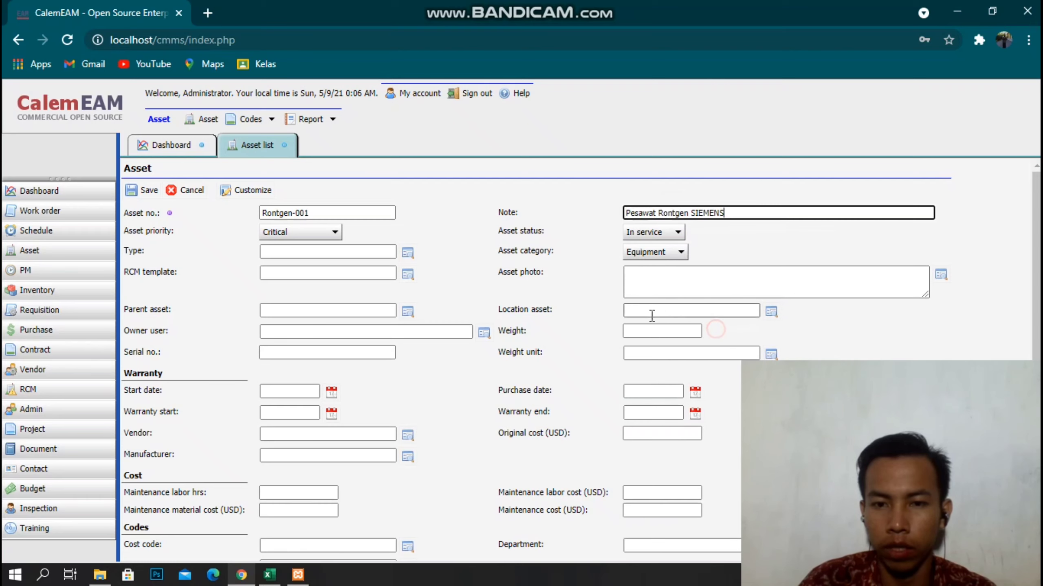
left_click(323, 251)
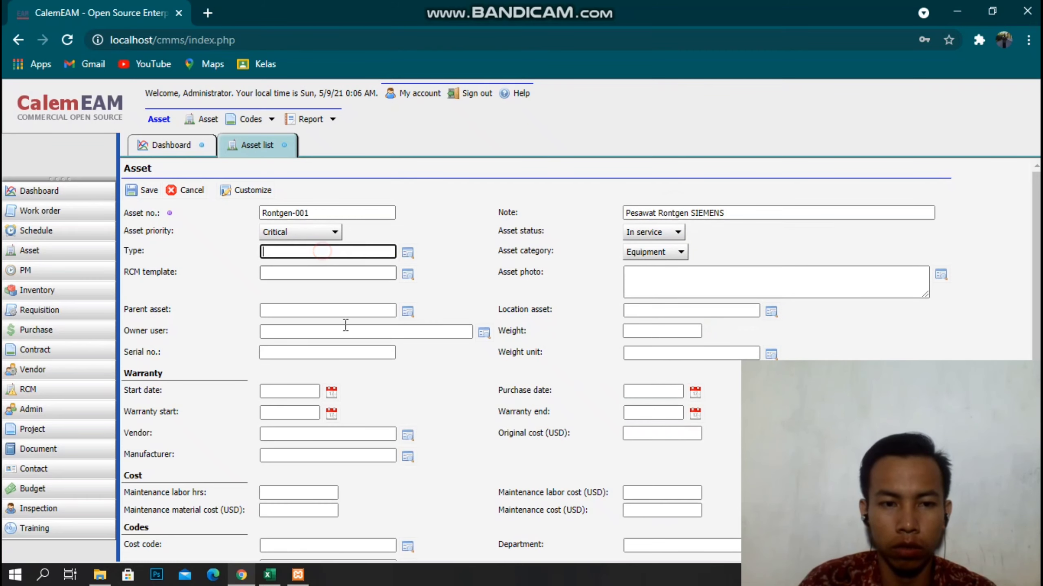
left_click(242, 575)
left_click(242, 575)
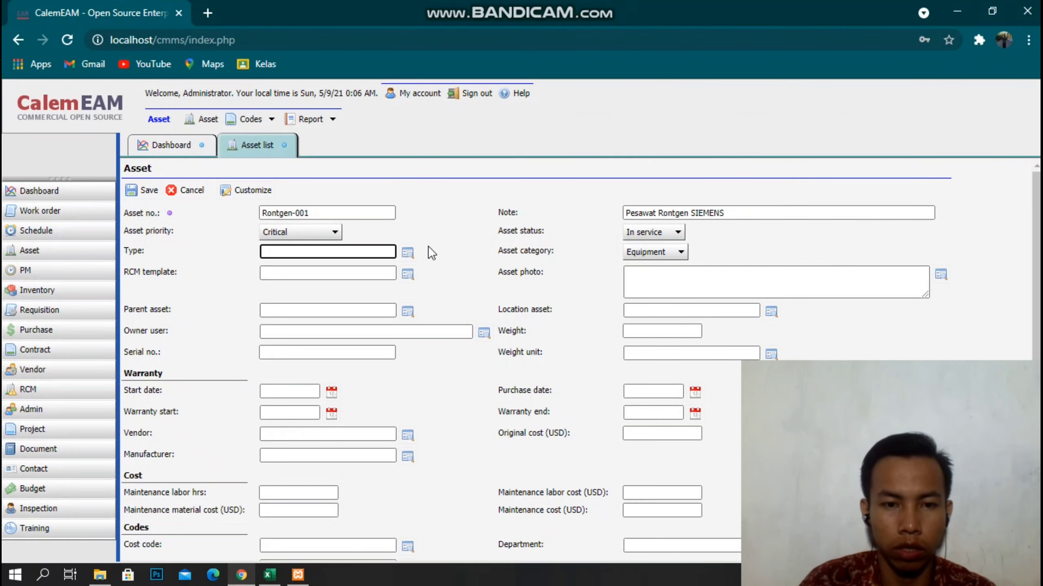
left_click(408, 252)
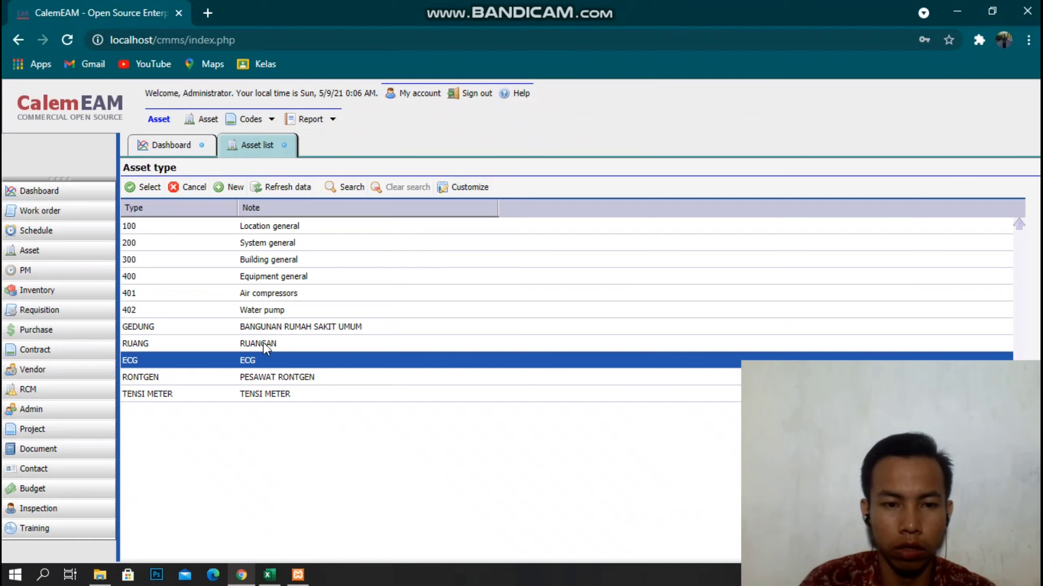
double_click(135, 375)
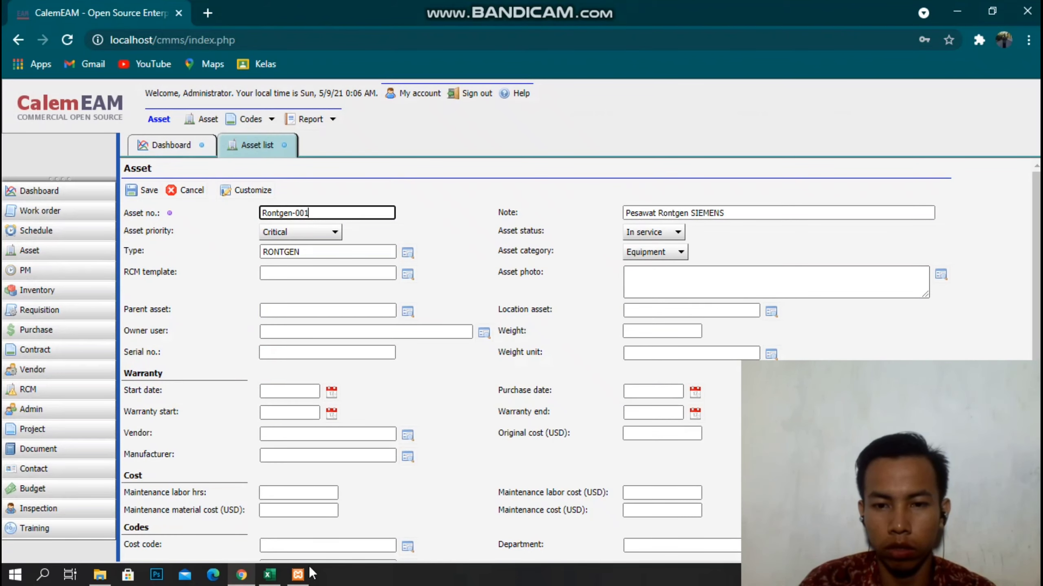
Set the location asset to EMG and save the Rontgen-001 record.
left_click(252, 576)
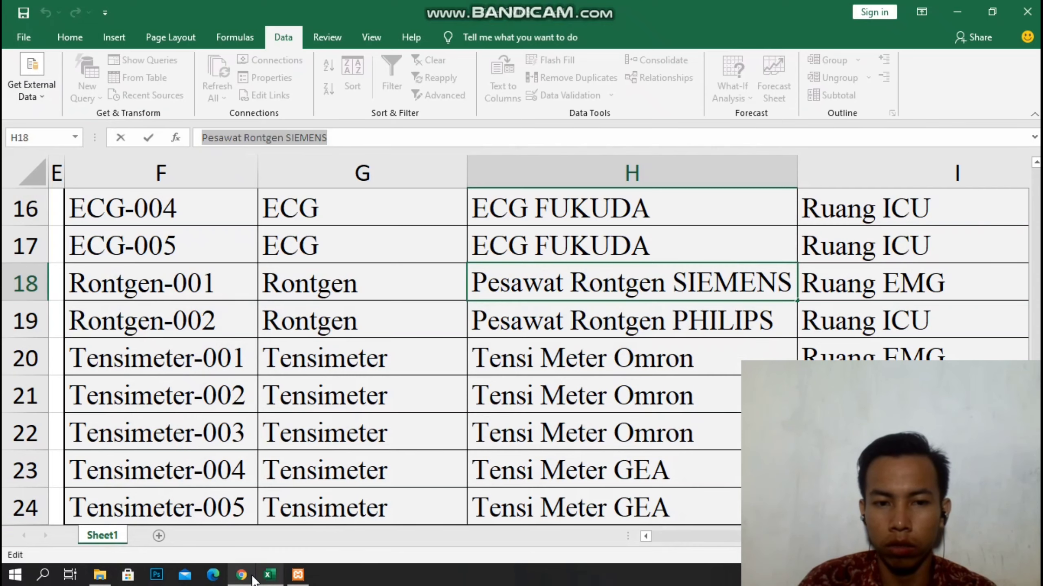
left_click(247, 575)
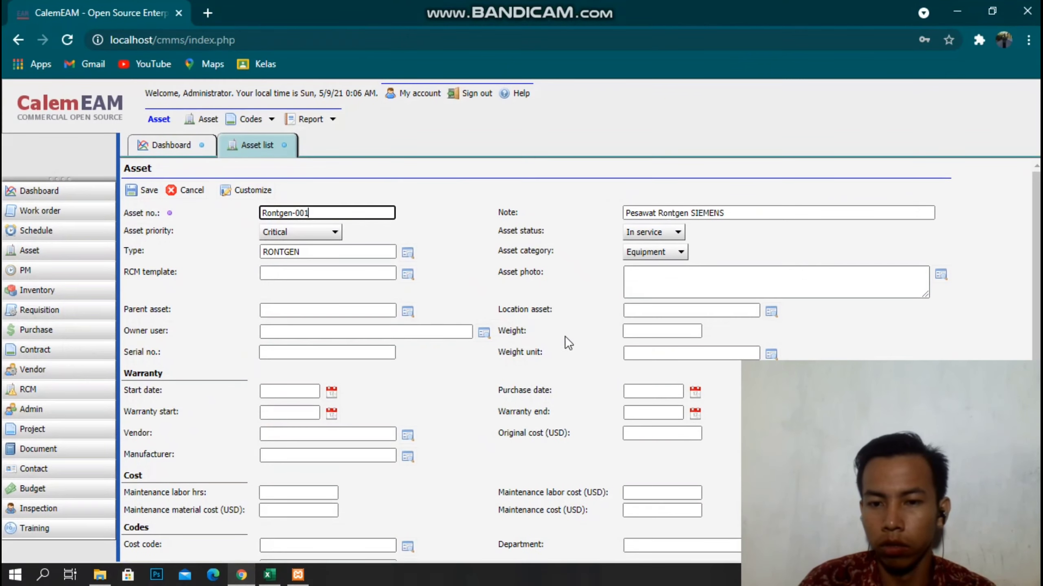
left_click(777, 312)
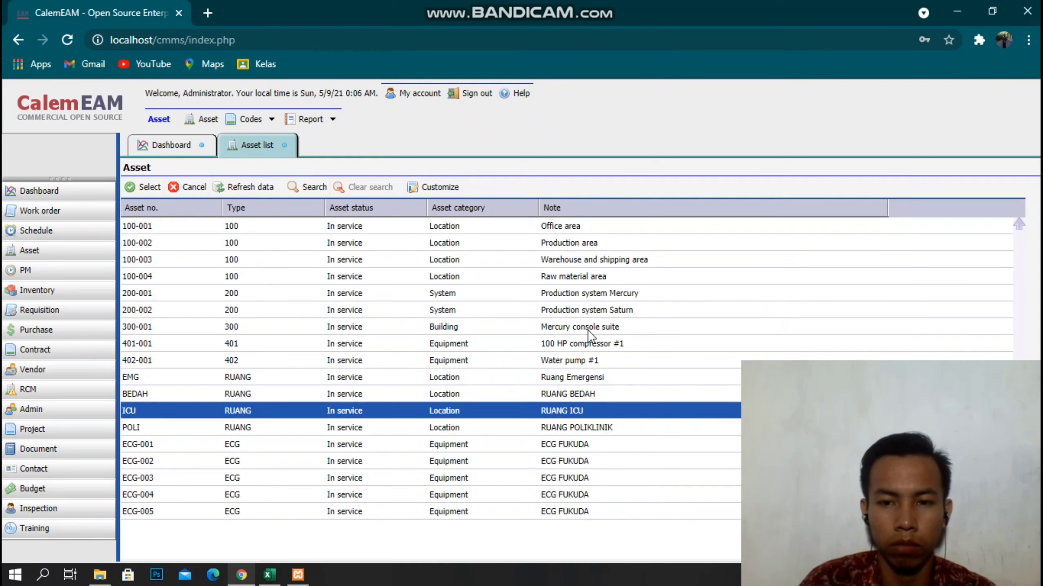
left_click(157, 377)
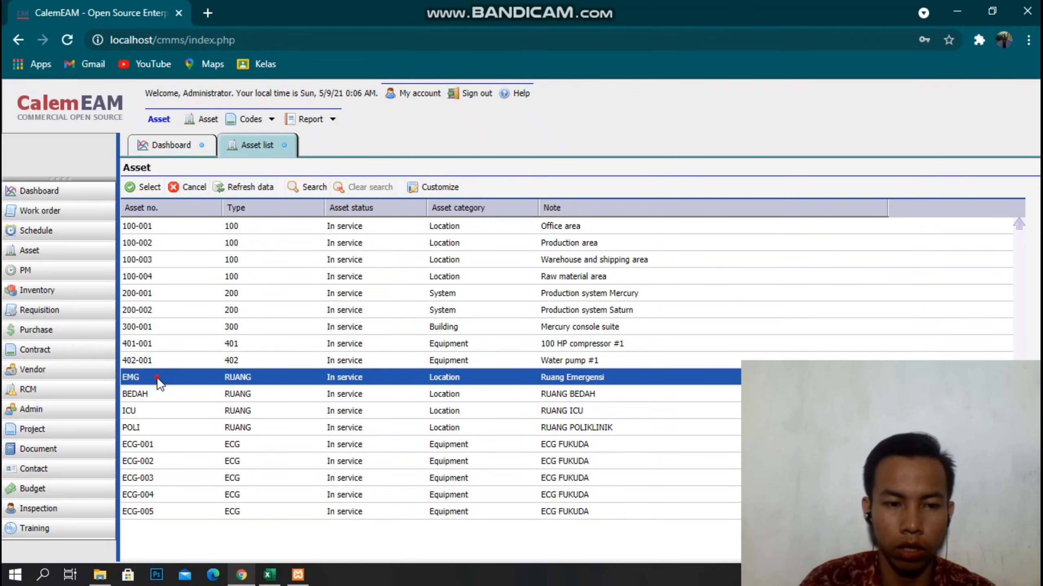
double_click(157, 377)
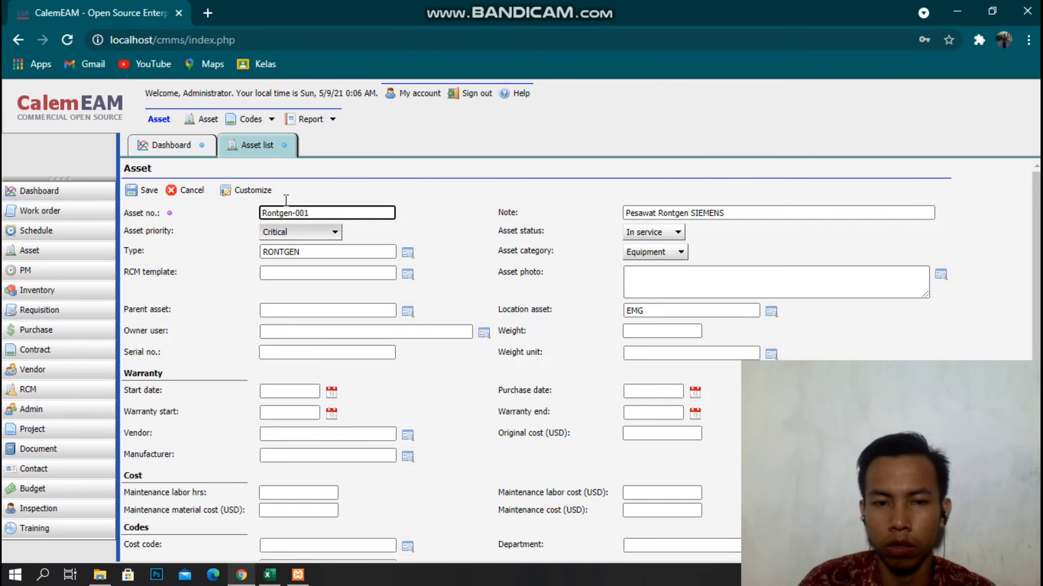
left_click(145, 191)
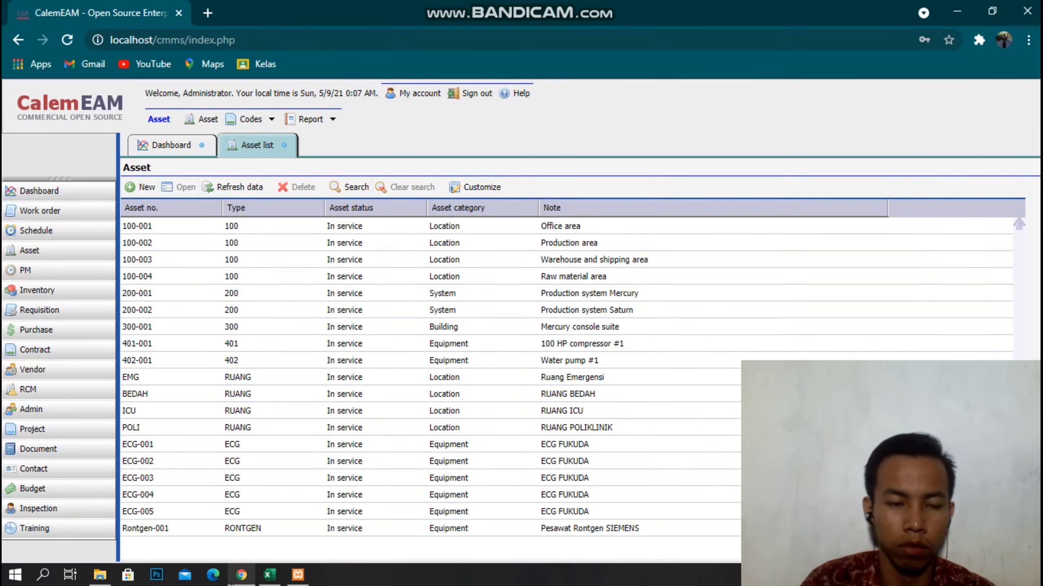
Start a new asset with the copied note and asset number RONTGEN-002.
left_click(269, 575)
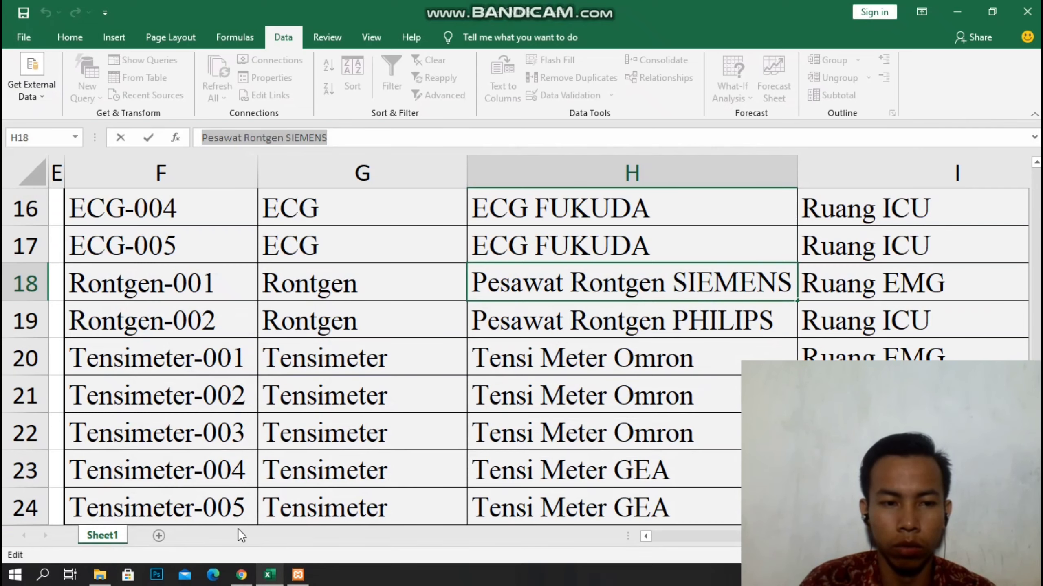
left_click(242, 574)
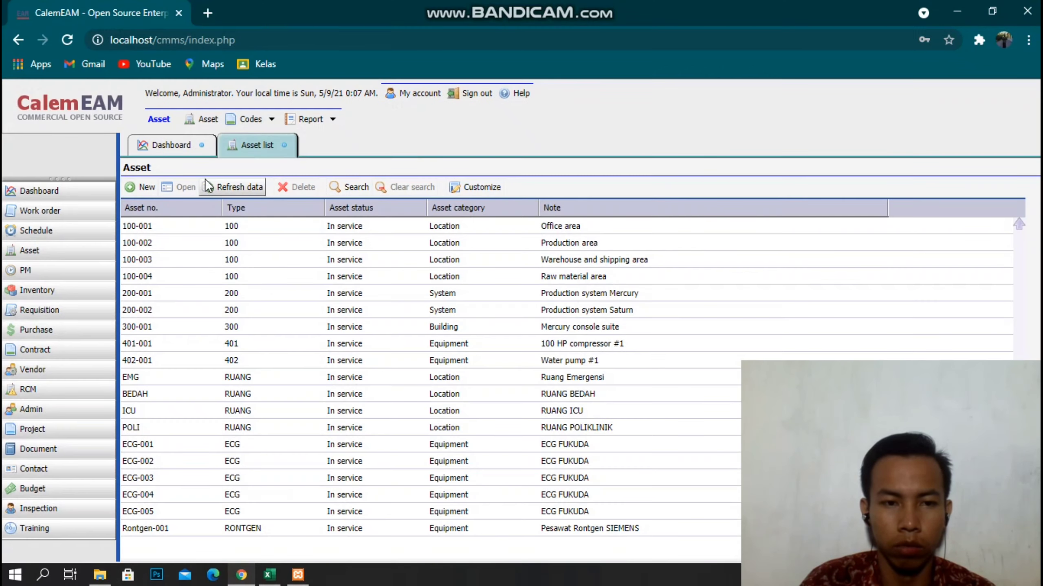
left_click(140, 192)
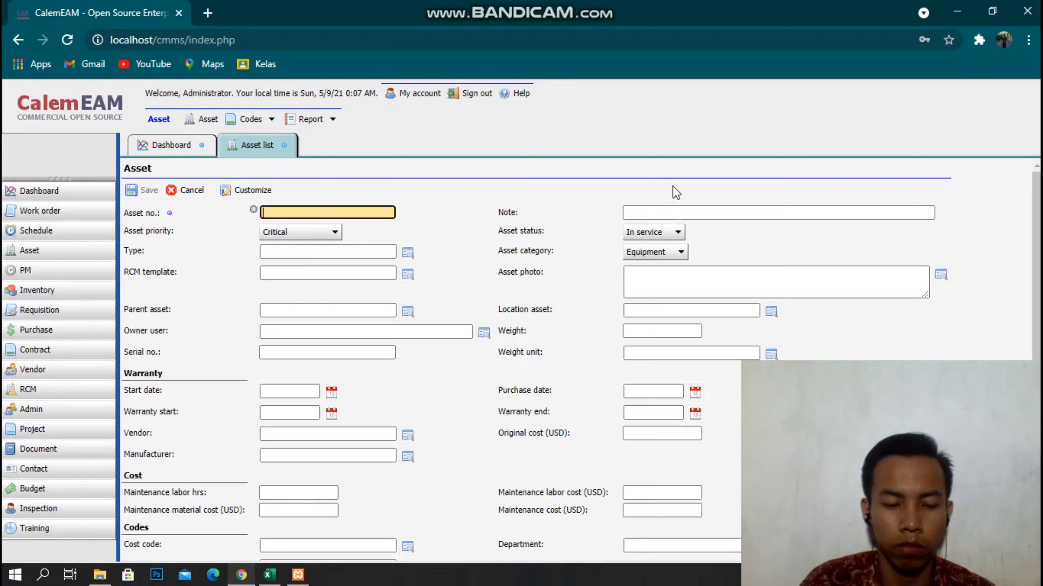
right_click(661, 210)
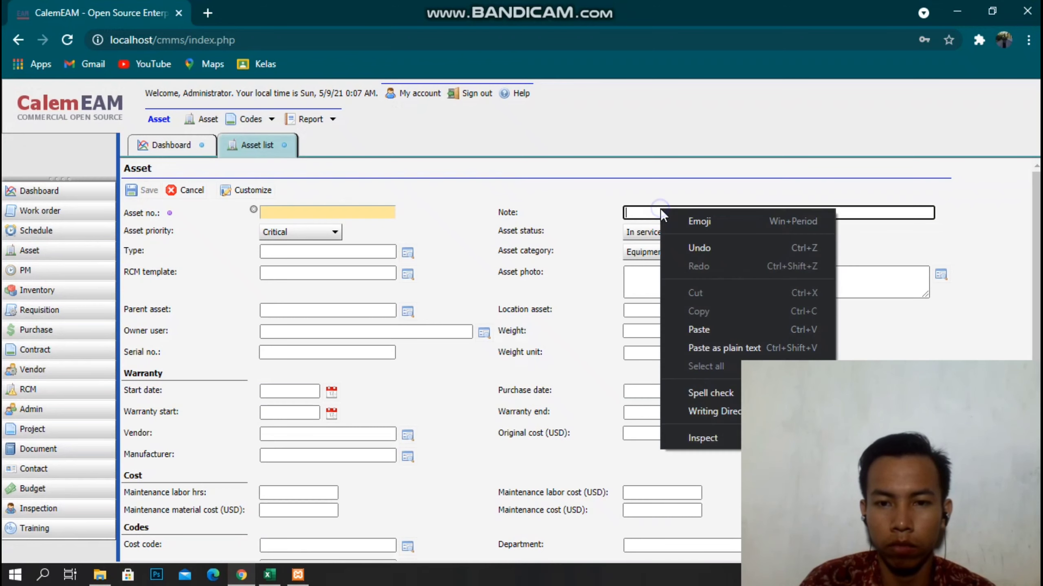
left_click(704, 341)
left_click(324, 209)
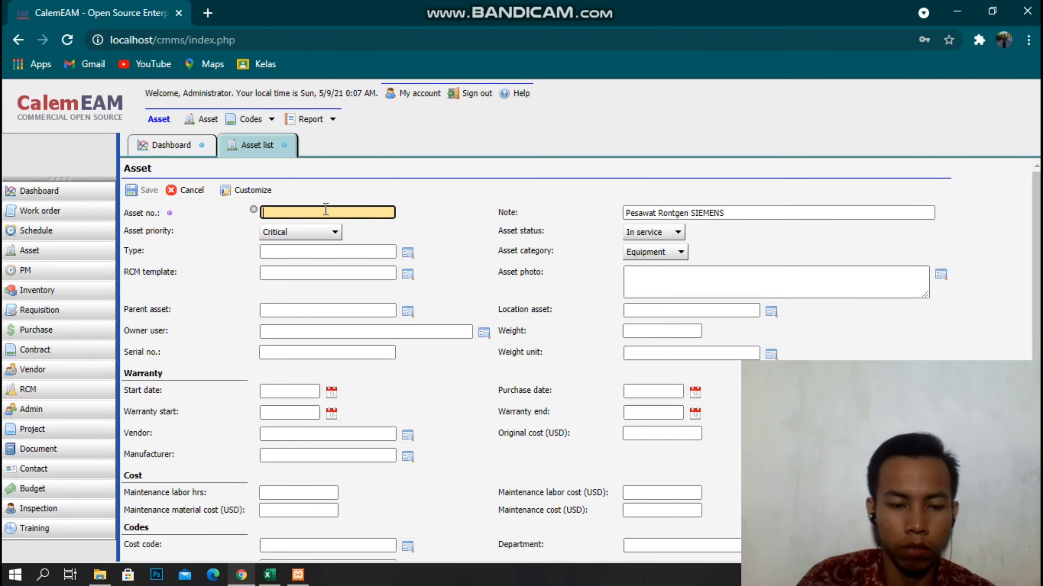
type("RONT")
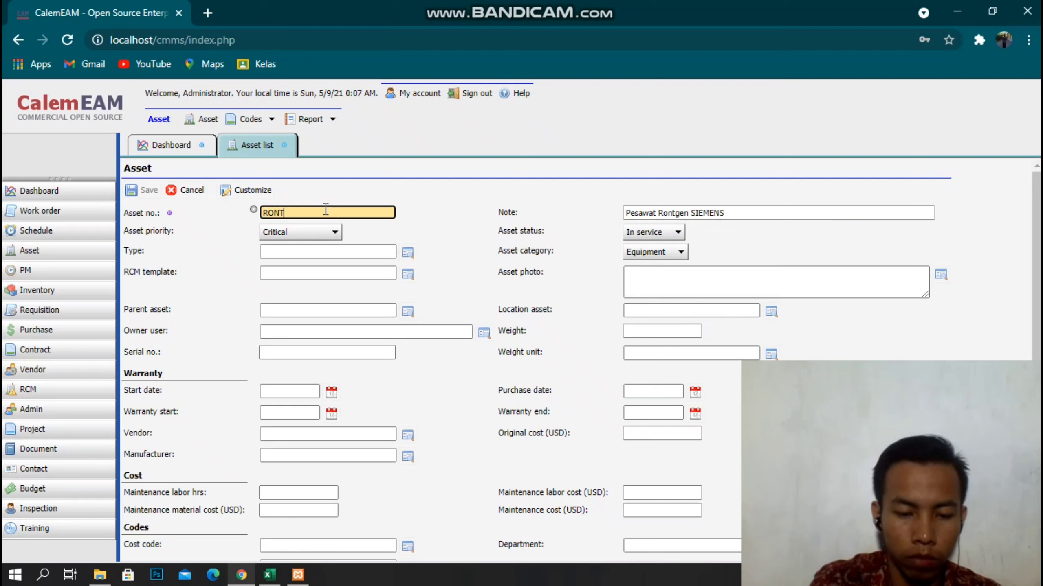
type("GEN-")
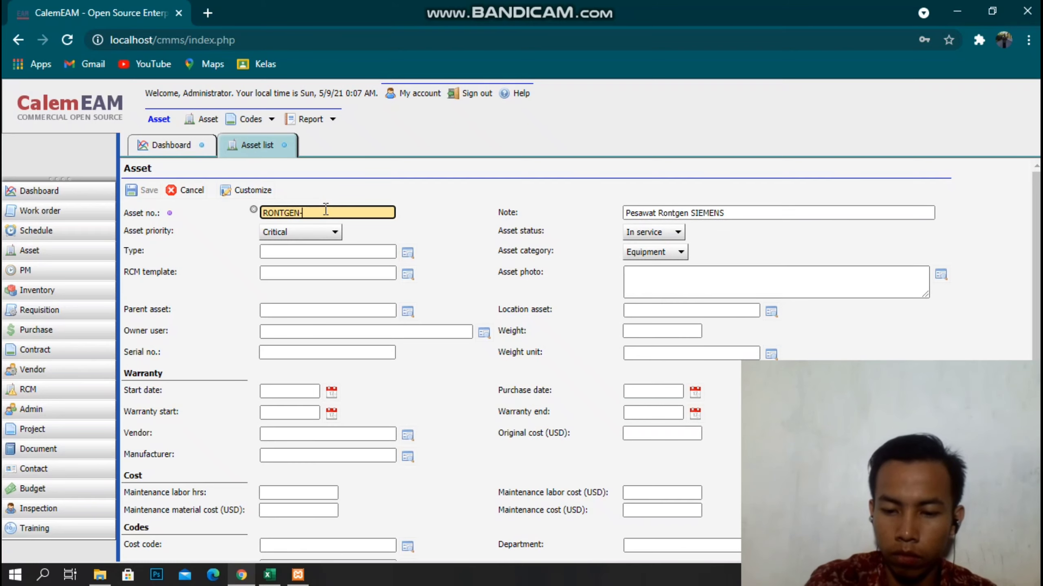
type("002")
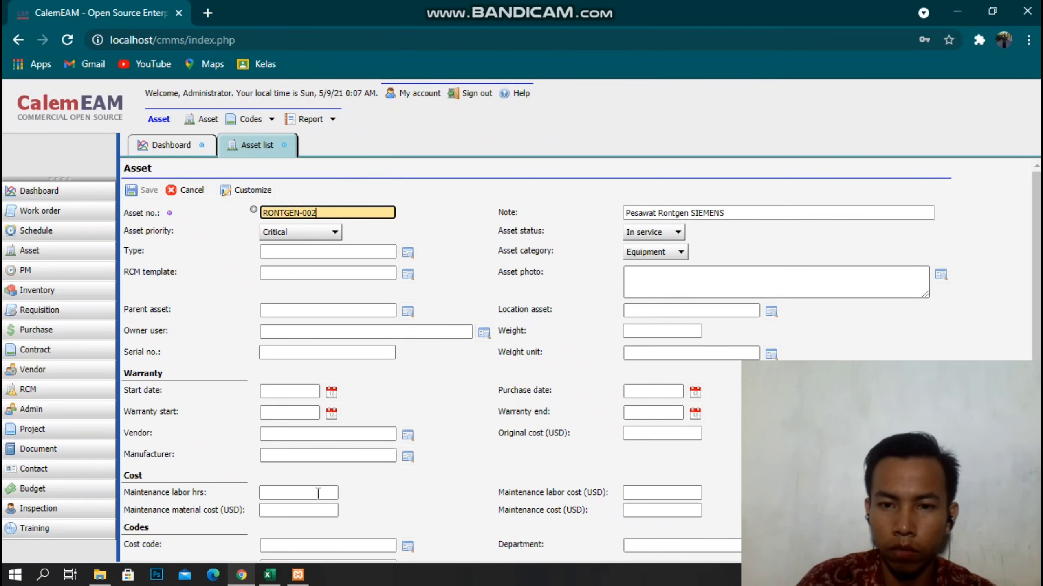
Change the note to Pesawat Rontgen PHILIPS and set the type to RONTGEN.
left_click(244, 585)
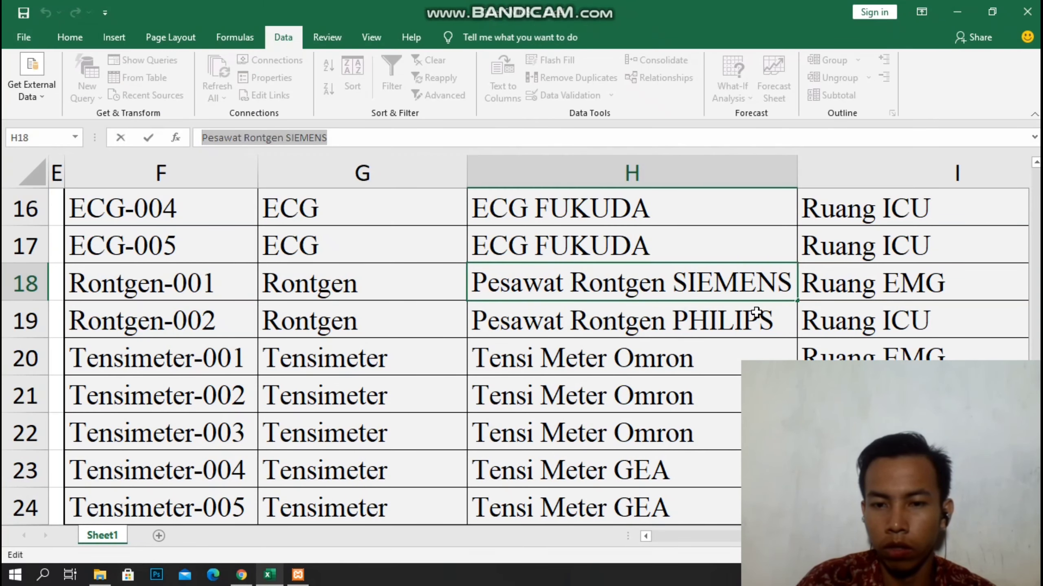
left_click(248, 581)
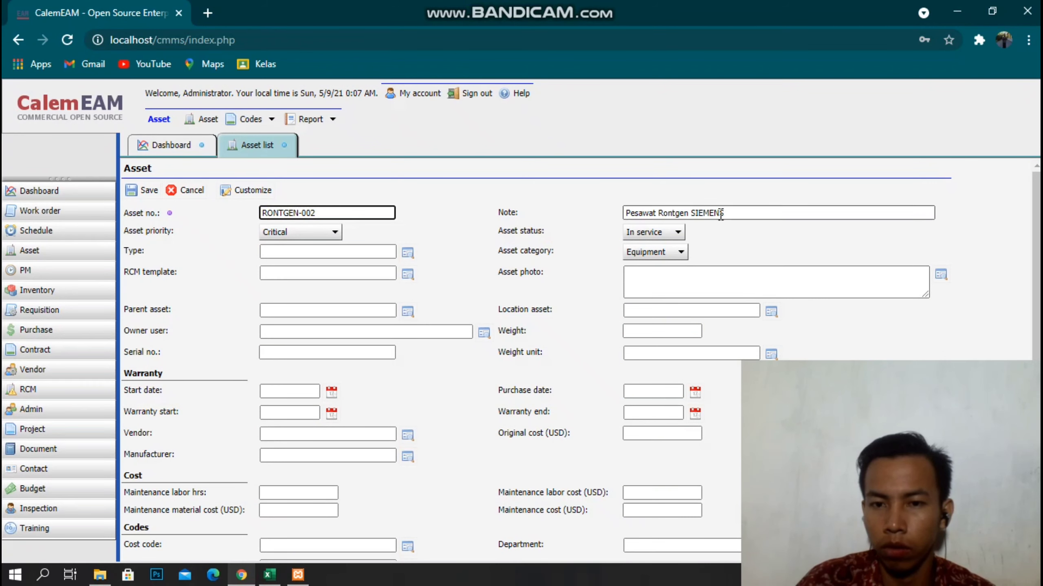
double_click(721, 214)
type("PHILIP")
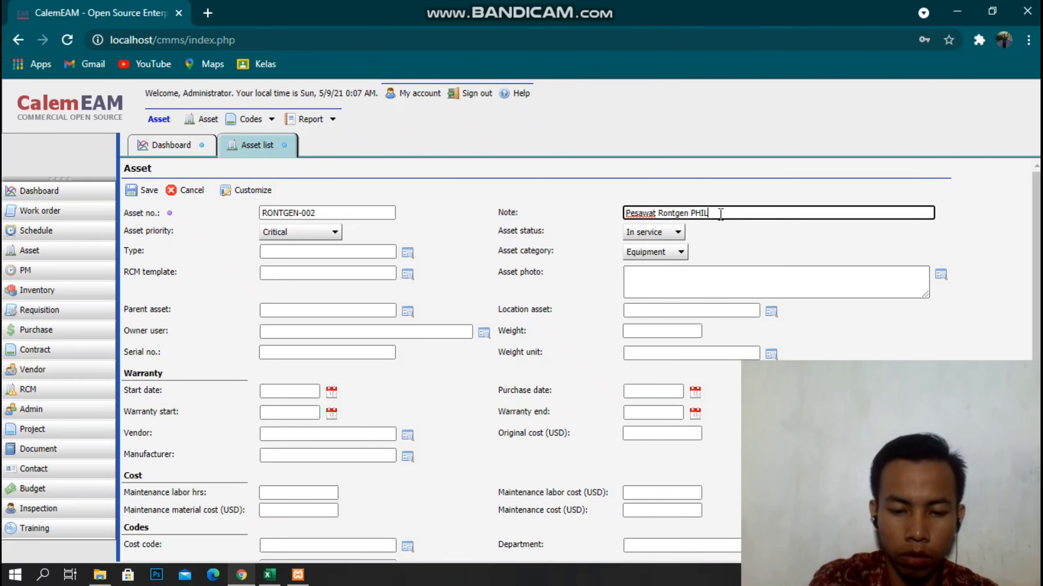
left_click(408, 252)
left_click(139, 188)
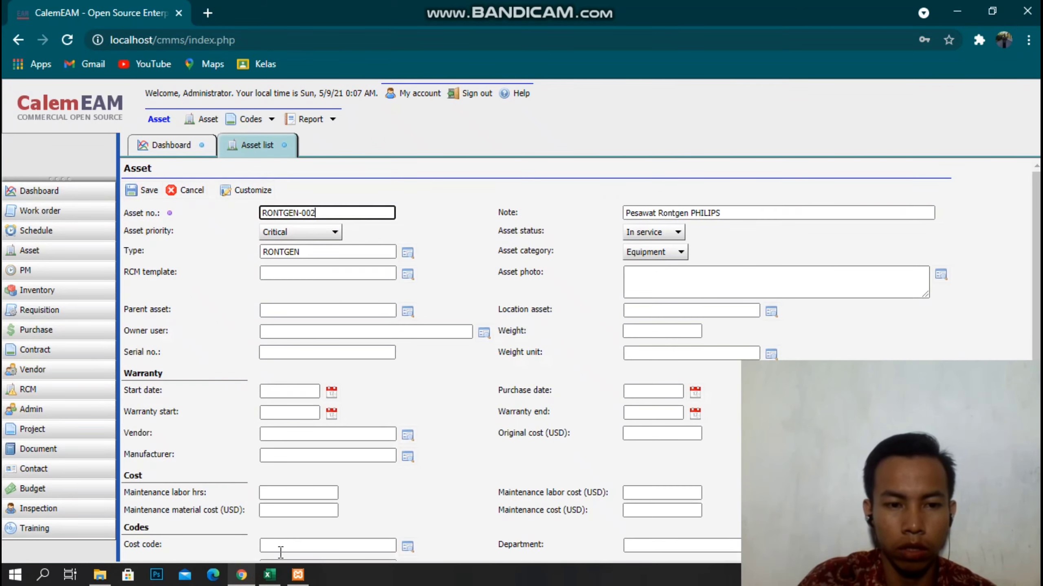
left_click(269, 575)
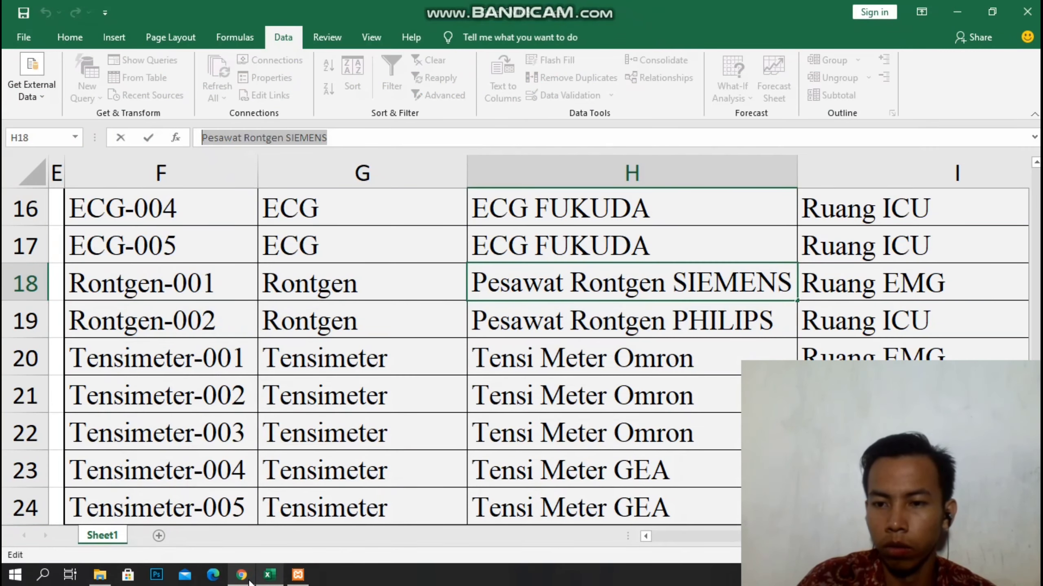
left_click(242, 575)
Set ICU as the location asset and save the RONTGEN-002 record.
left_click(769, 323)
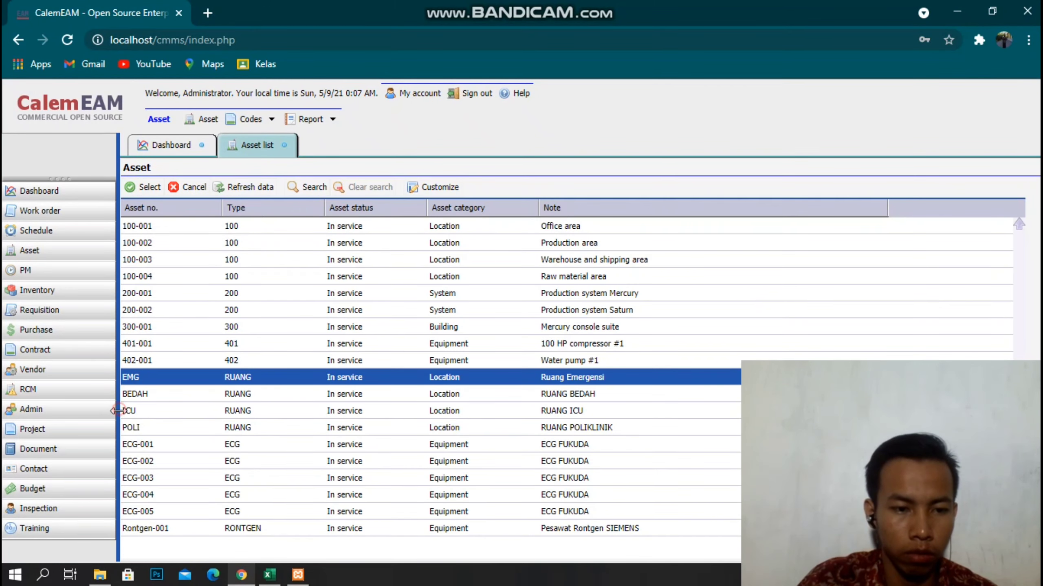
double_click(135, 412)
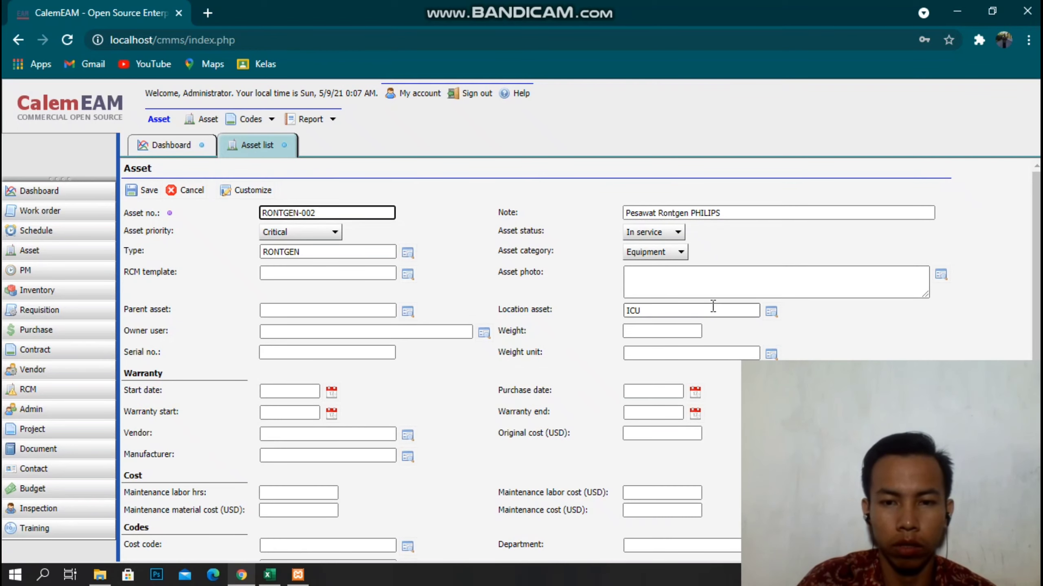
left_click(241, 575)
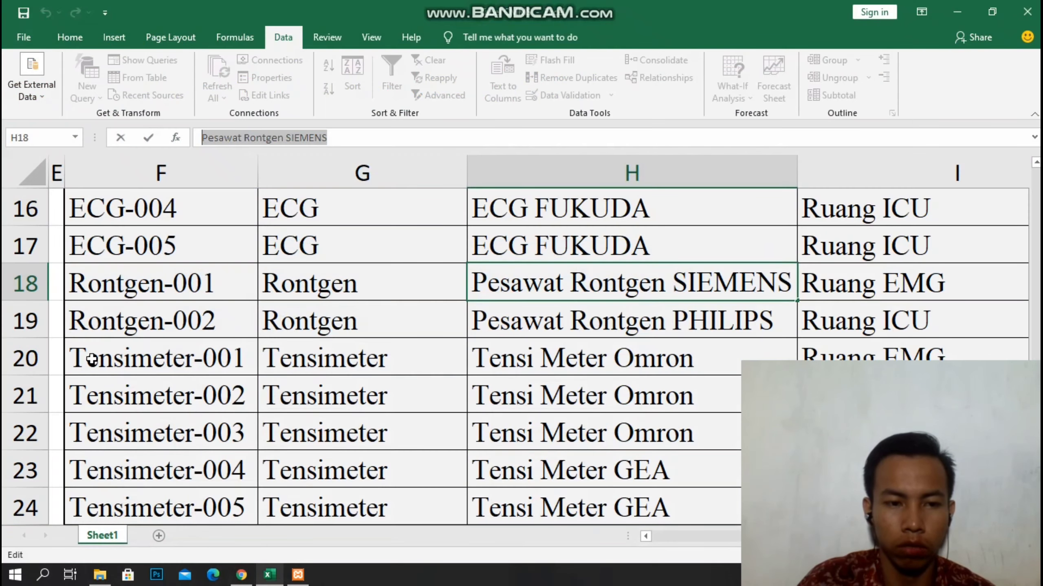
left_click_drag(84, 323, 815, 312)
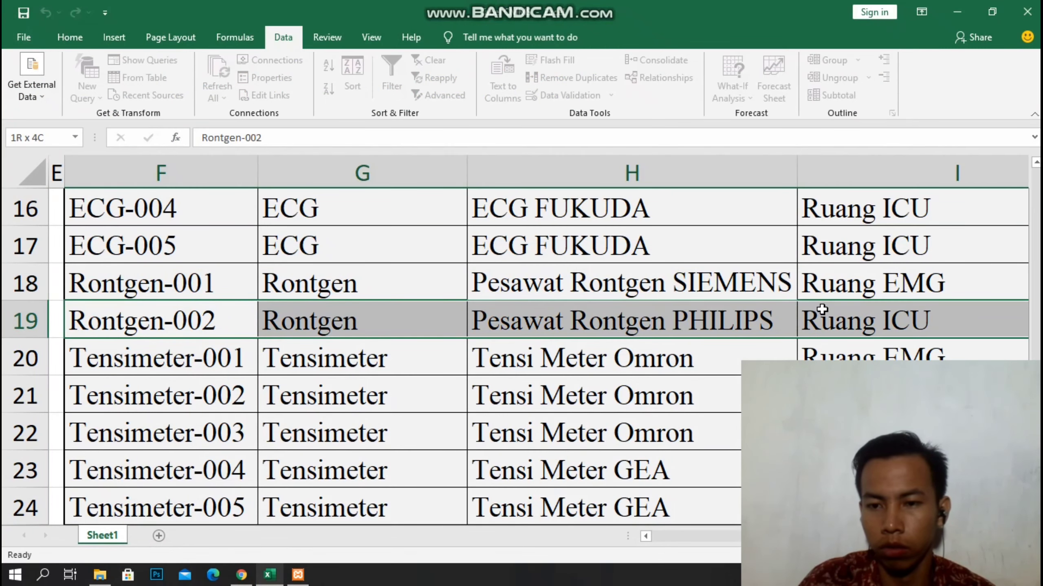
scroll(303, 314, "down", 1)
scroll(302, 320, "down", 1)
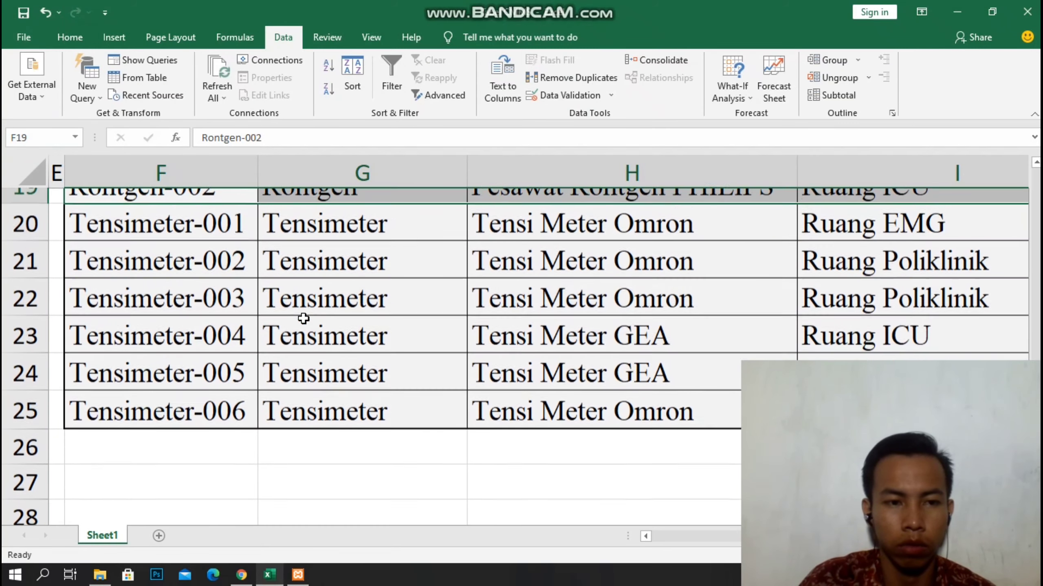
scroll(273, 359, "up", 1)
scroll(276, 358, "down", 1)
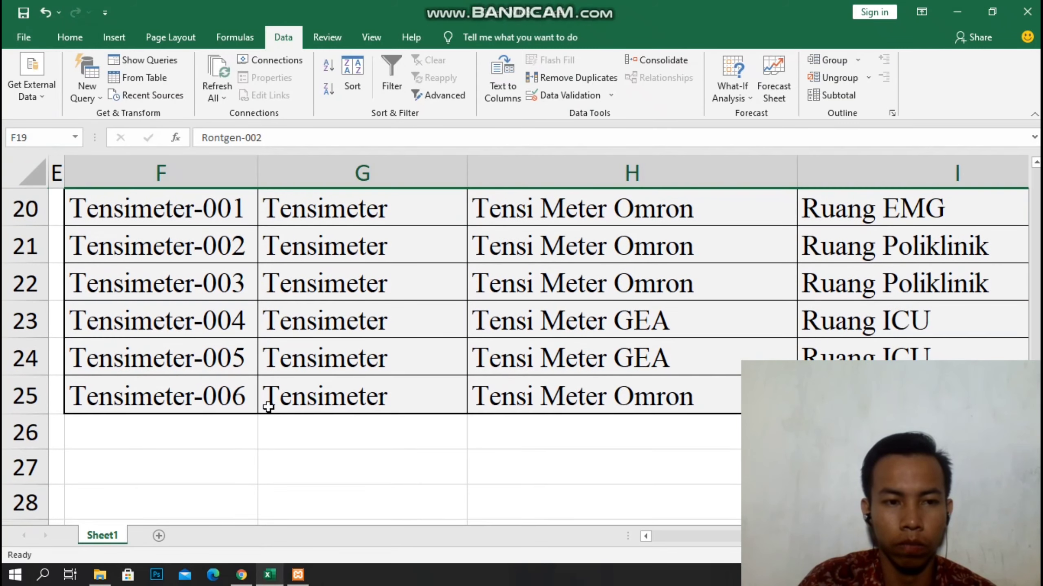
left_click(242, 575)
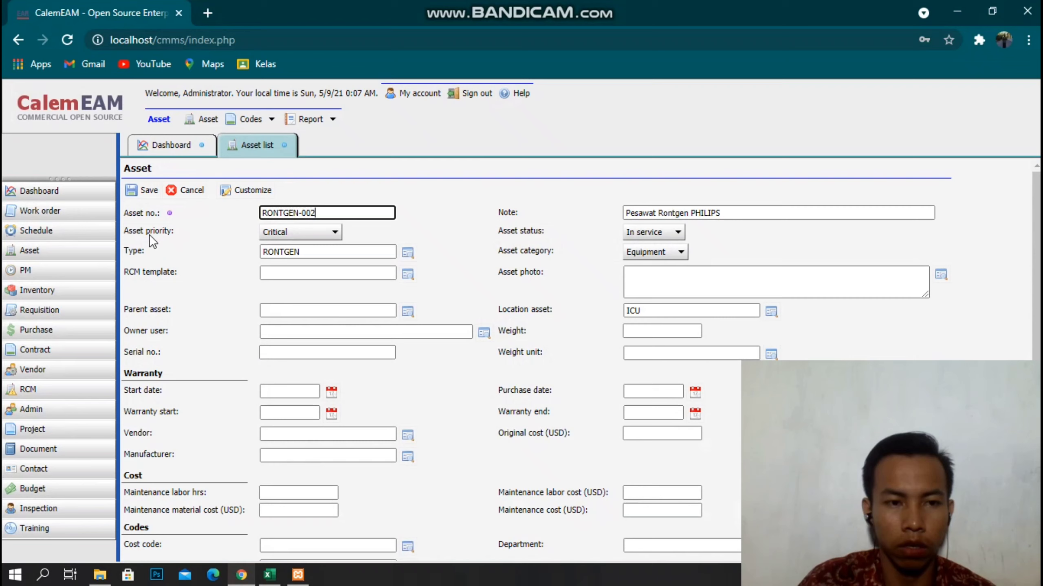
left_click(149, 188)
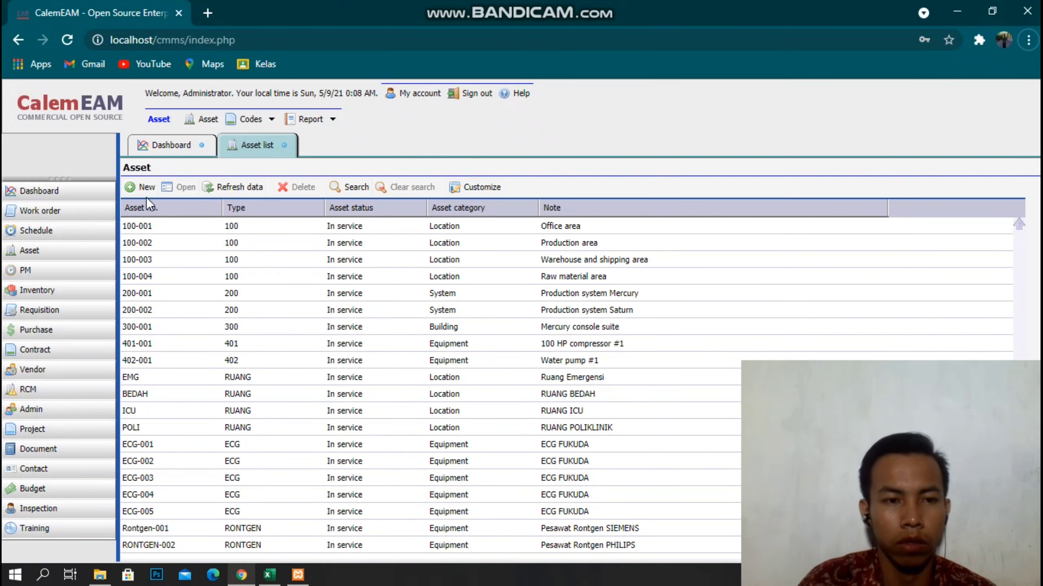
Start a new asset and paste Tensimeter-001 from Excel cell F20 as its number.
left_click(144, 190)
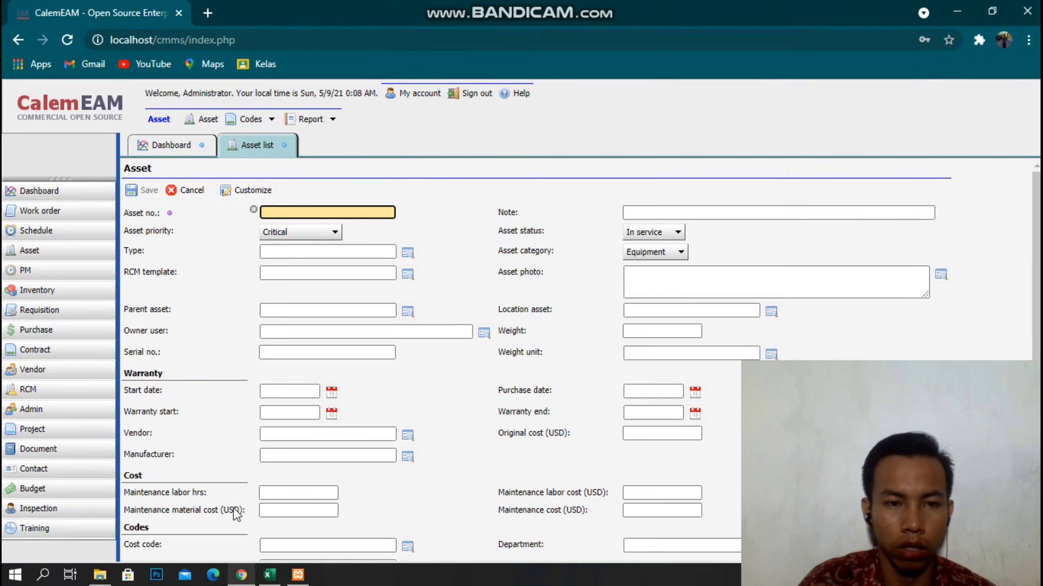
left_click(269, 575)
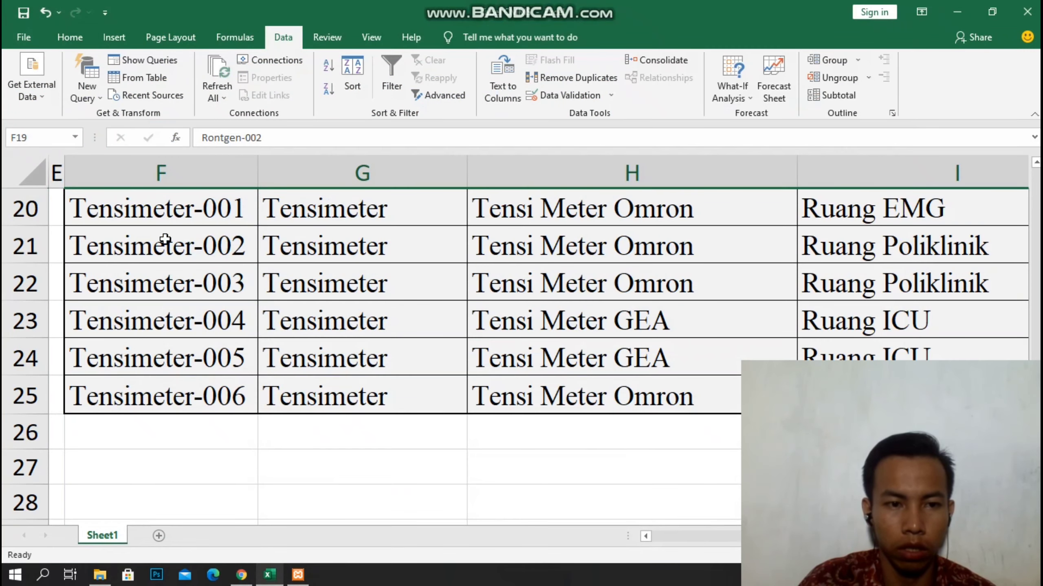
left_click(120, 212)
right_click(122, 212)
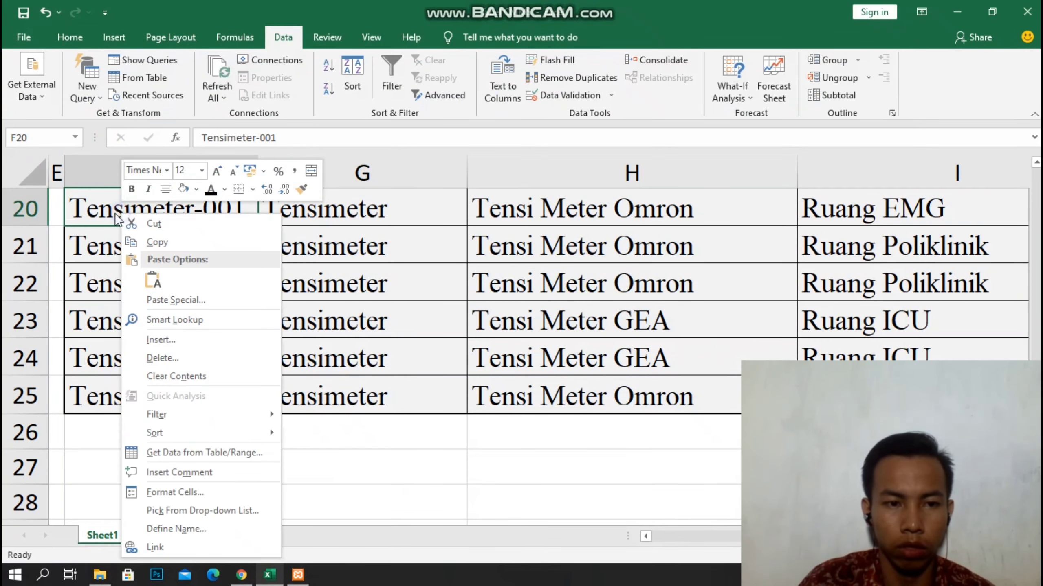
left_click(149, 238)
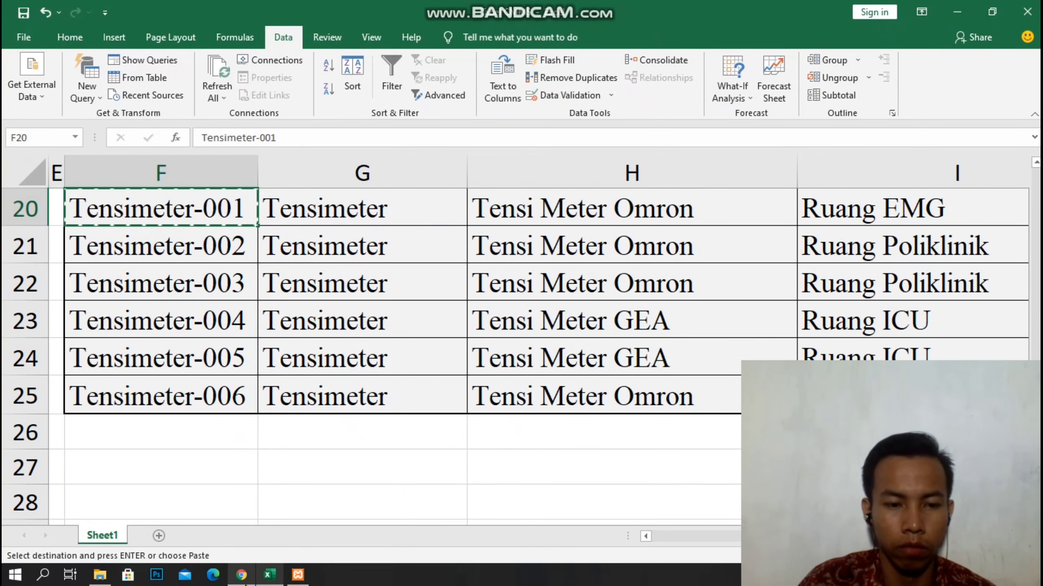
left_click(242, 574)
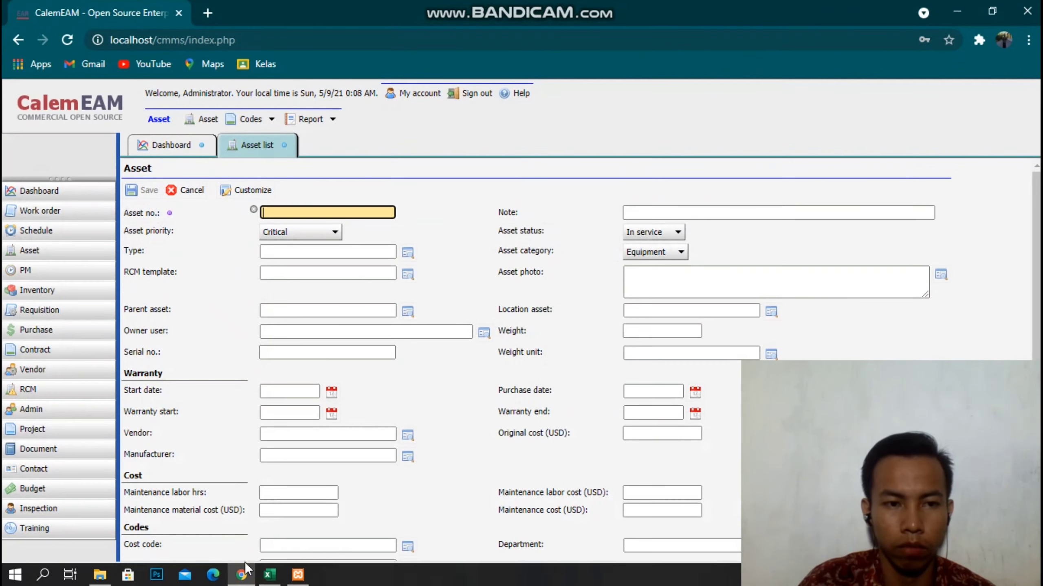
right_click(335, 212)
left_click(369, 334)
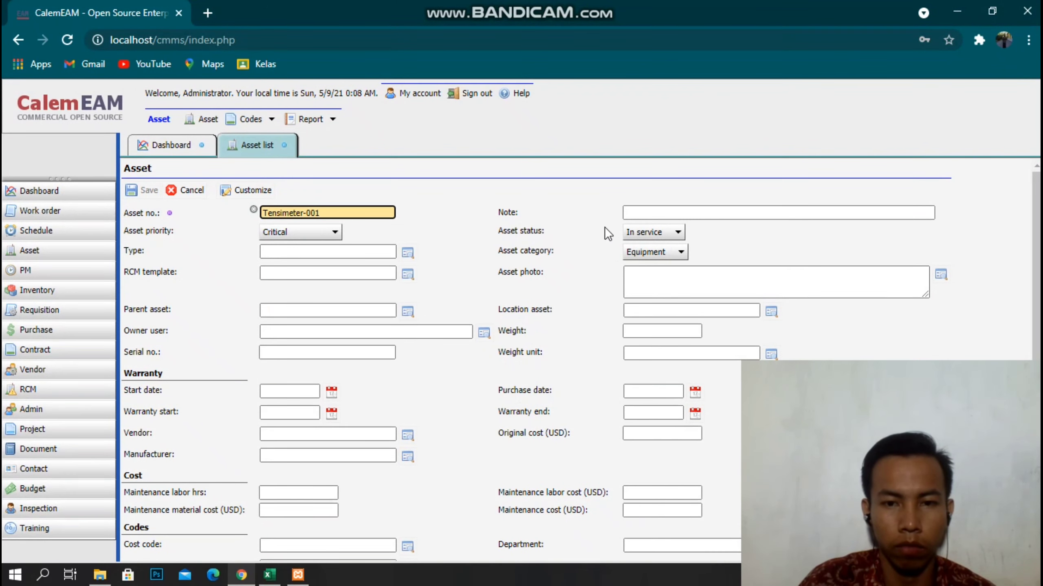
Enter the note TENSI METER OMRON and uppercase the asset number to TENSIMETER-001.
left_click(657, 211)
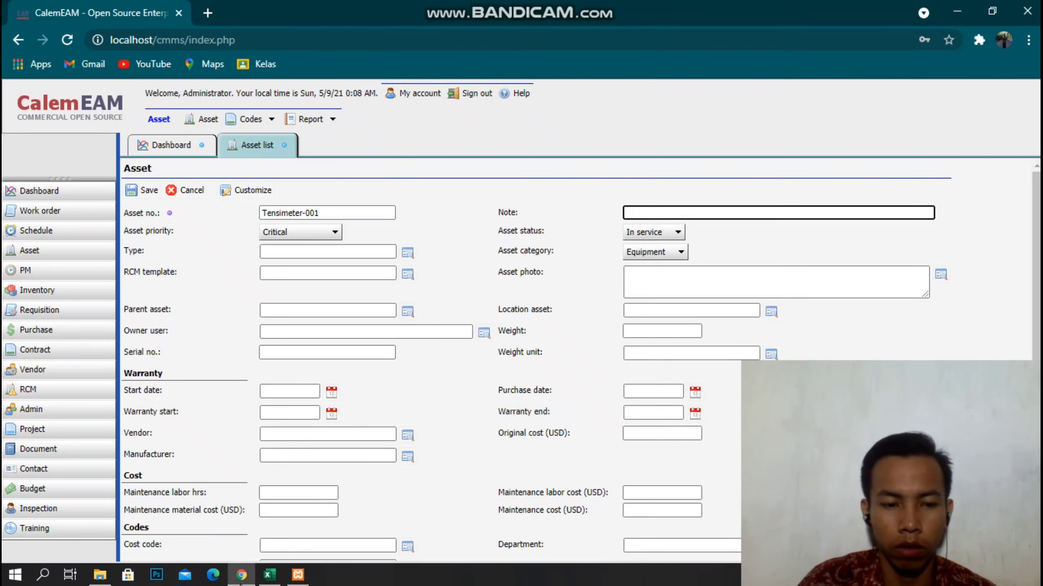
left_click(241, 574)
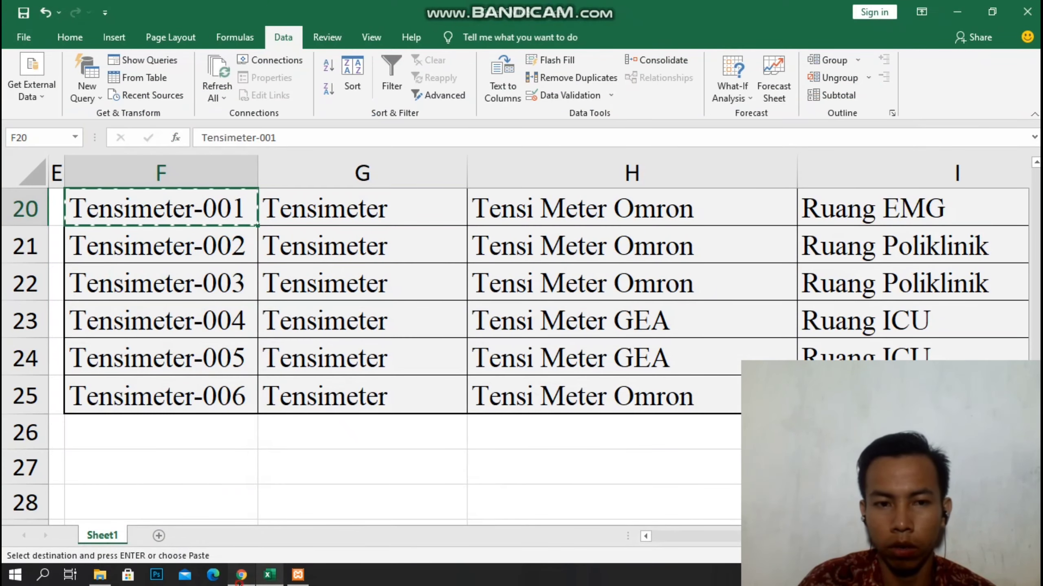
left_click(241, 574)
type("TENS")
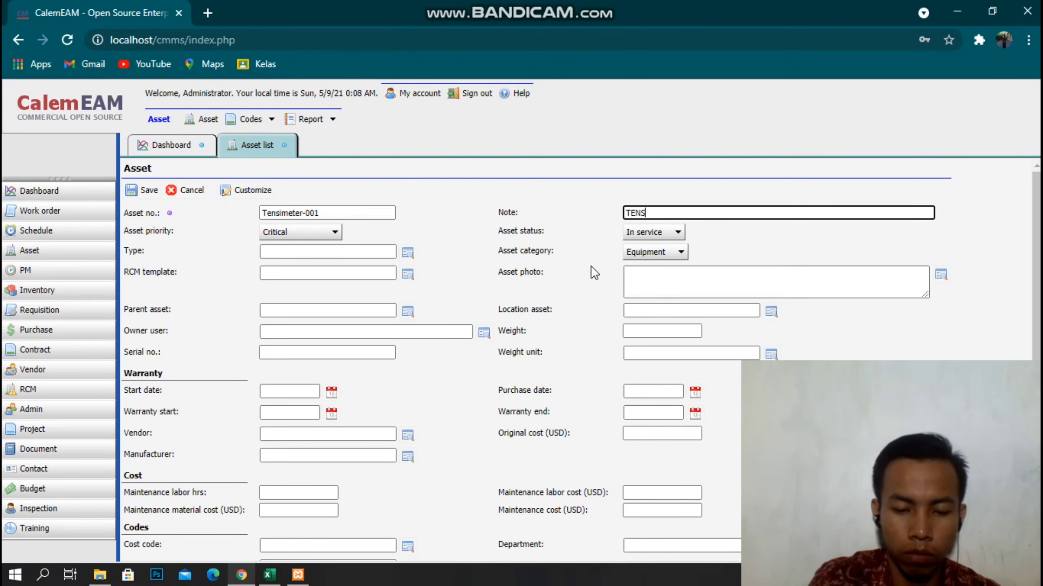
type("I METER OMRON")
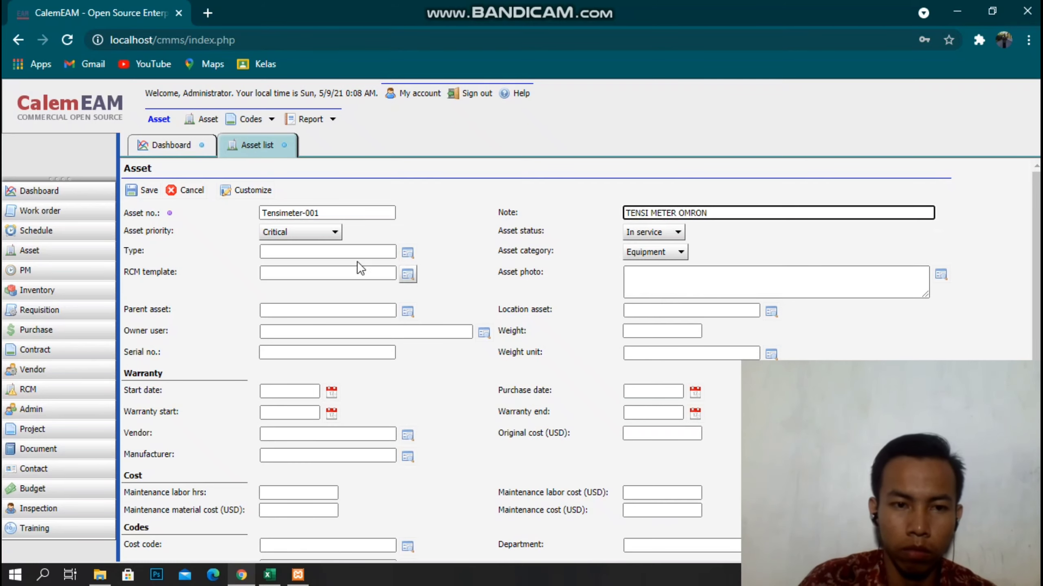
left_click(294, 215)
double_click(293, 214)
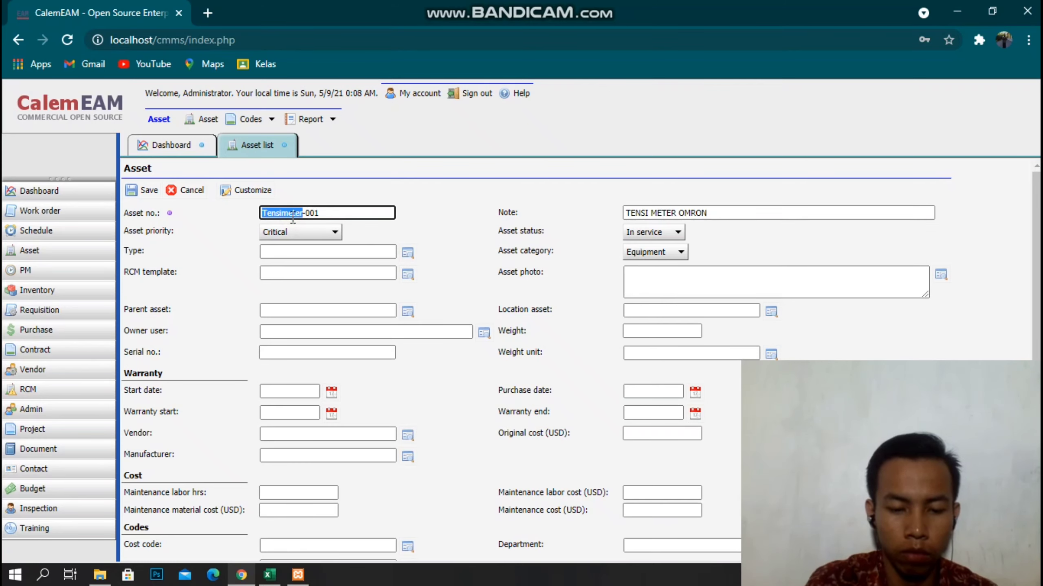
type("TENSIMETER")
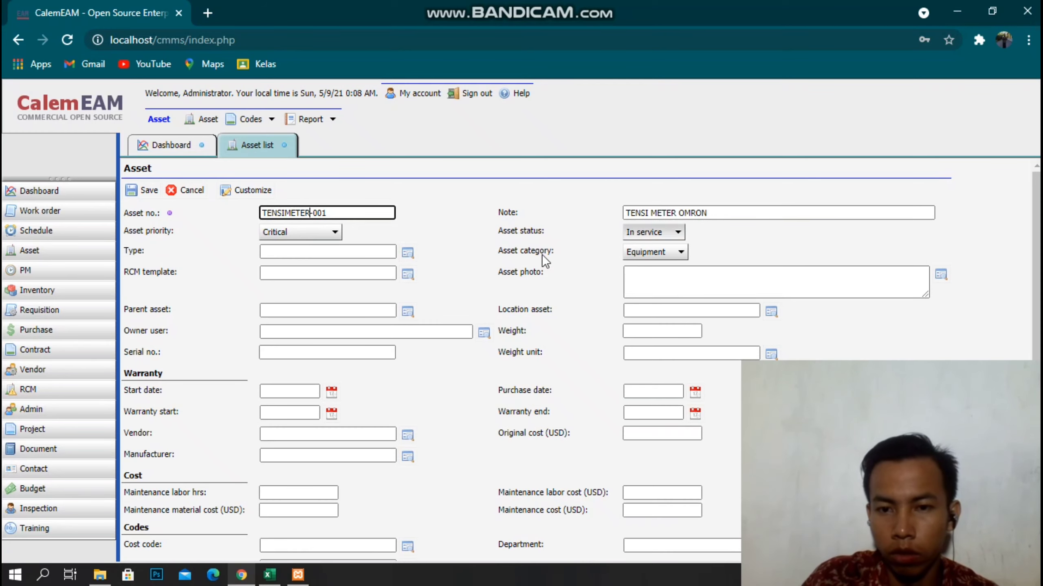
left_click(408, 252)
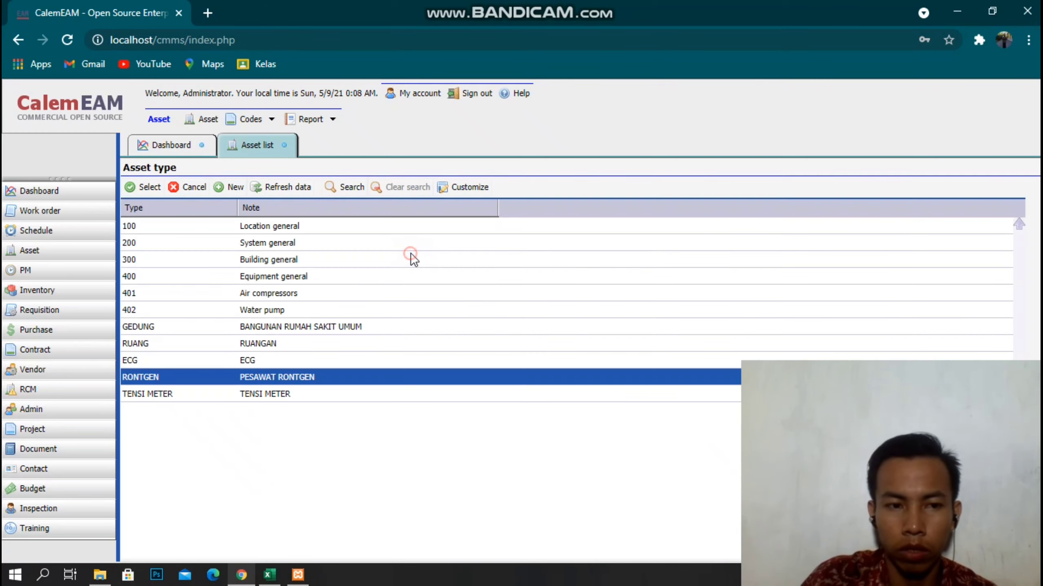
Set the type to TENSI METER and the location asset to EMG.
double_click(181, 394)
left_click(766, 315)
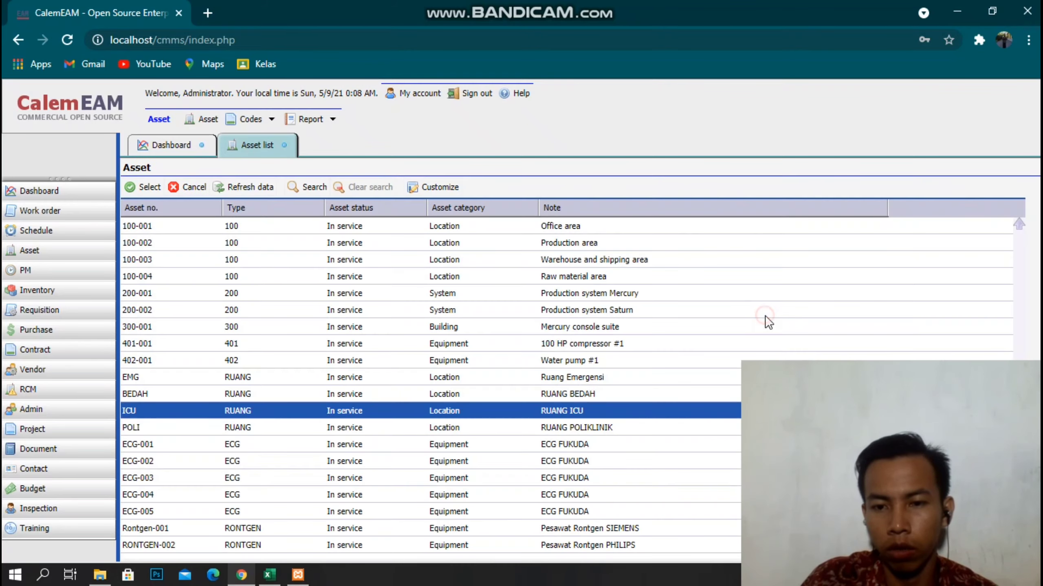
left_click(269, 577)
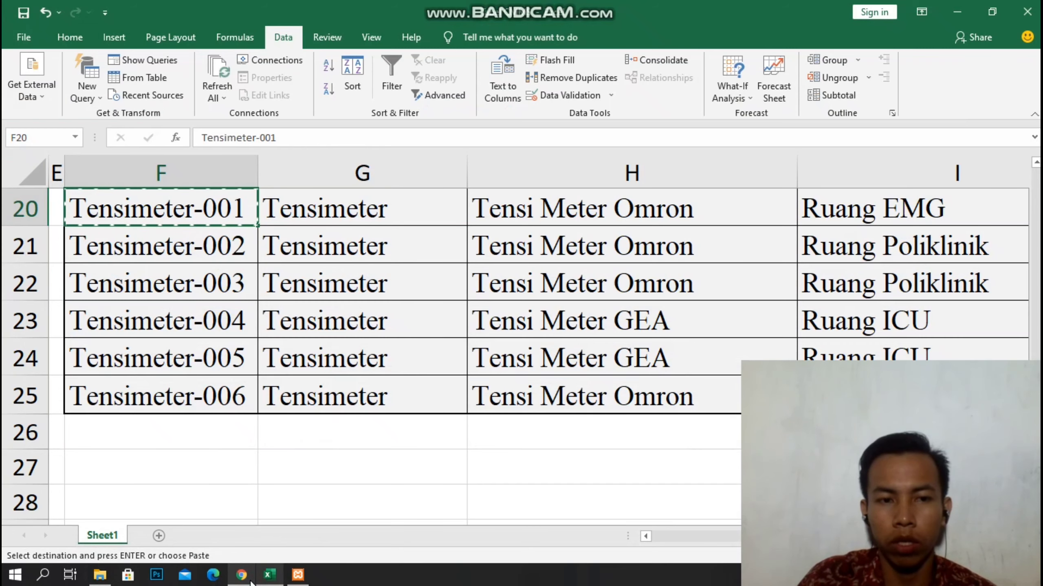
scroll(624, 363, "up", 1)
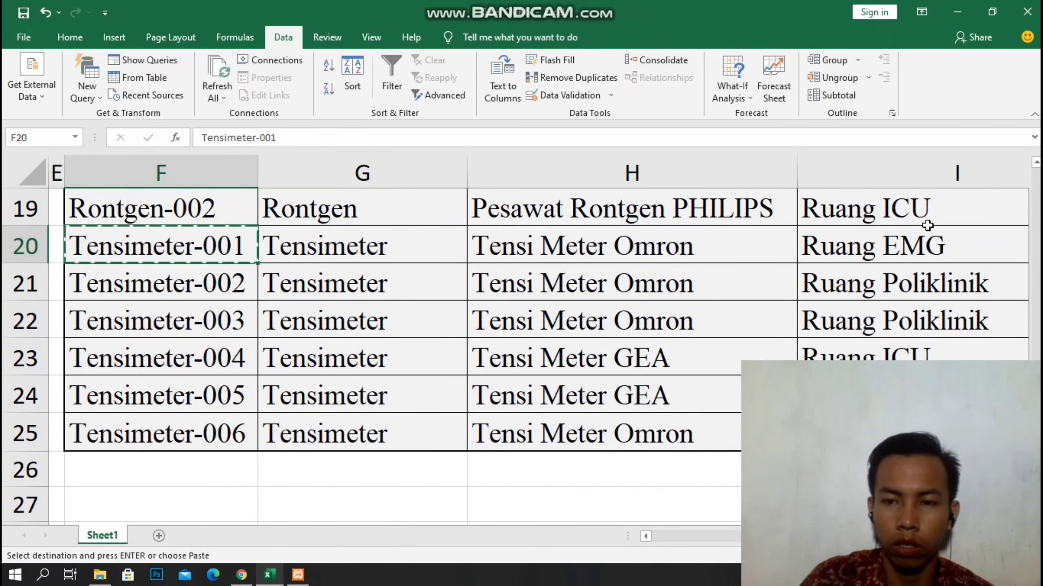
left_click(243, 574)
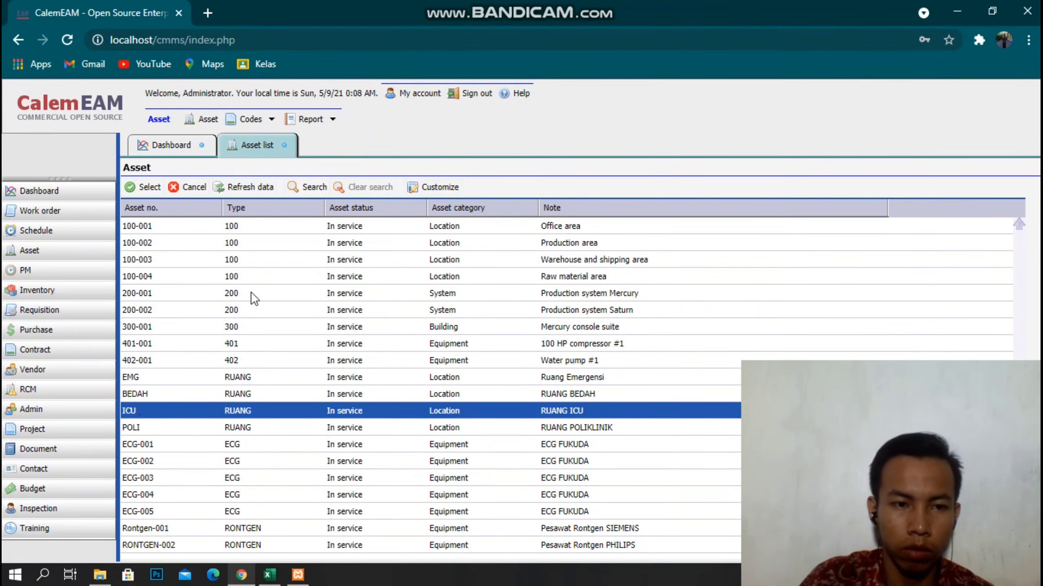
double_click(147, 372)
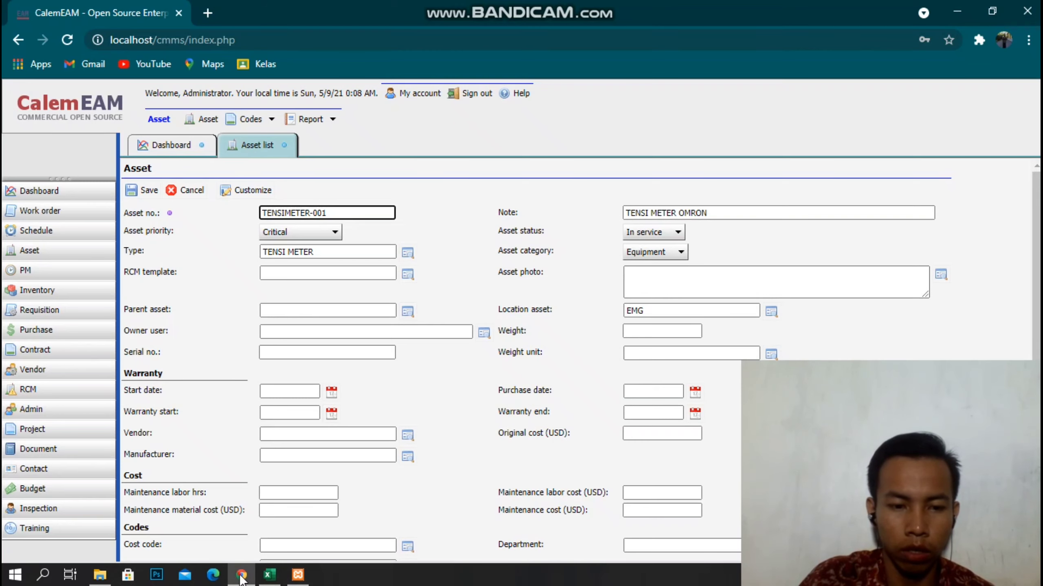
Check the Tensimeter row in Excel, then save the TENSIMETER-001 record.
left_click(268, 577)
left_click(332, 240)
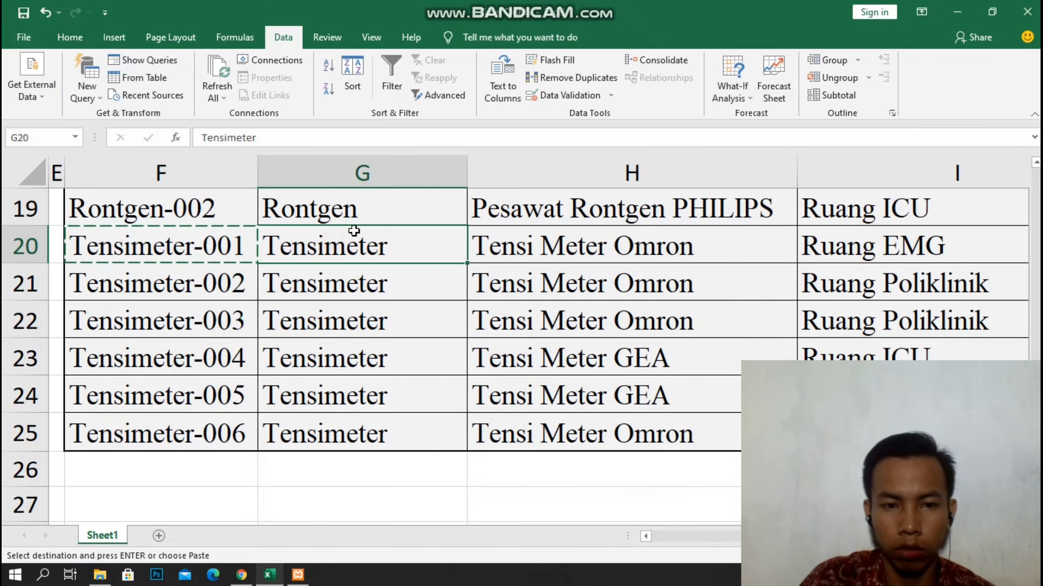
left_click(532, 241)
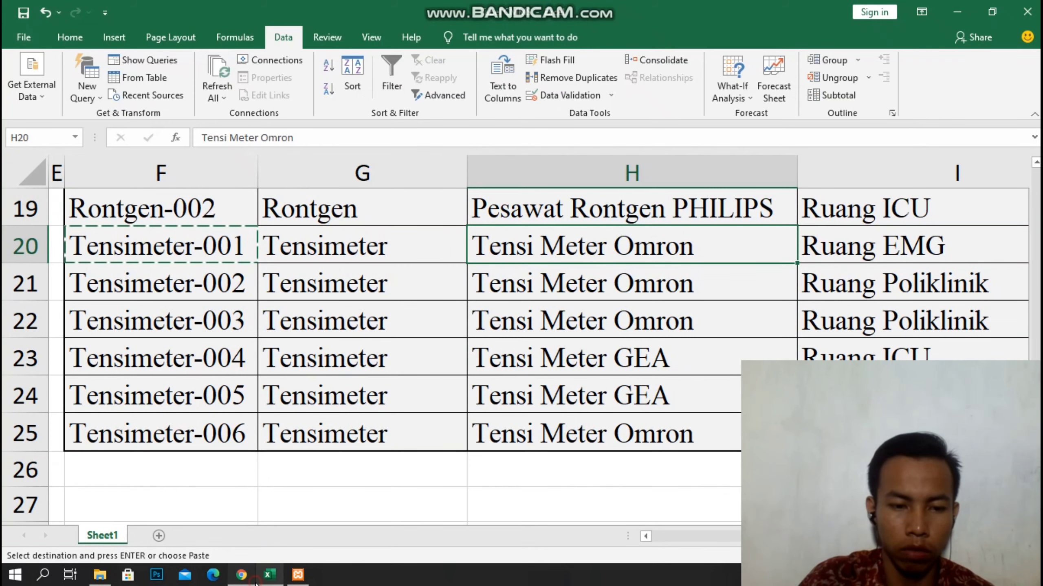
left_click(241, 575)
left_click(134, 190)
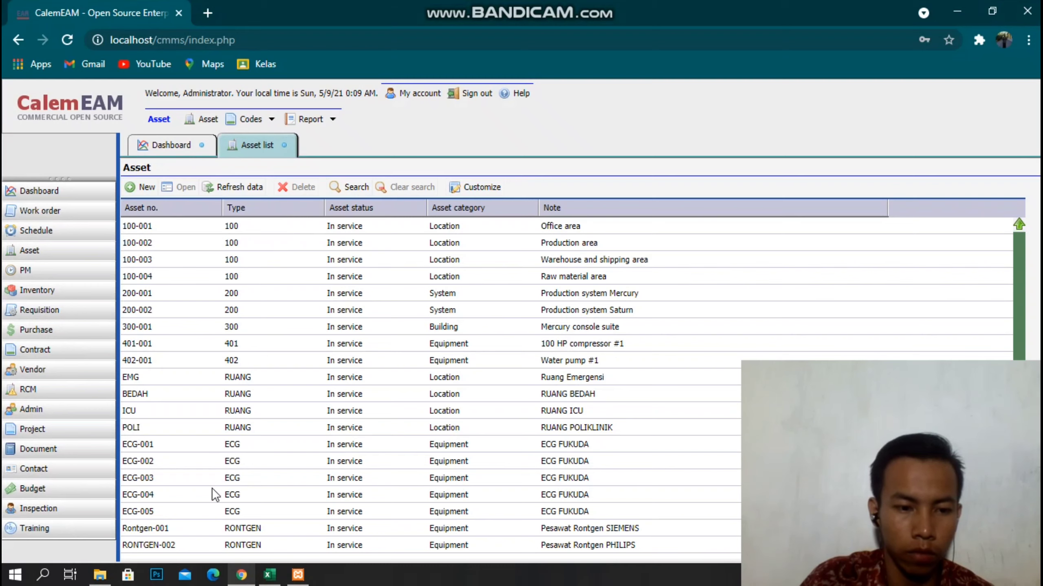
scroll(228, 498, "down", 1)
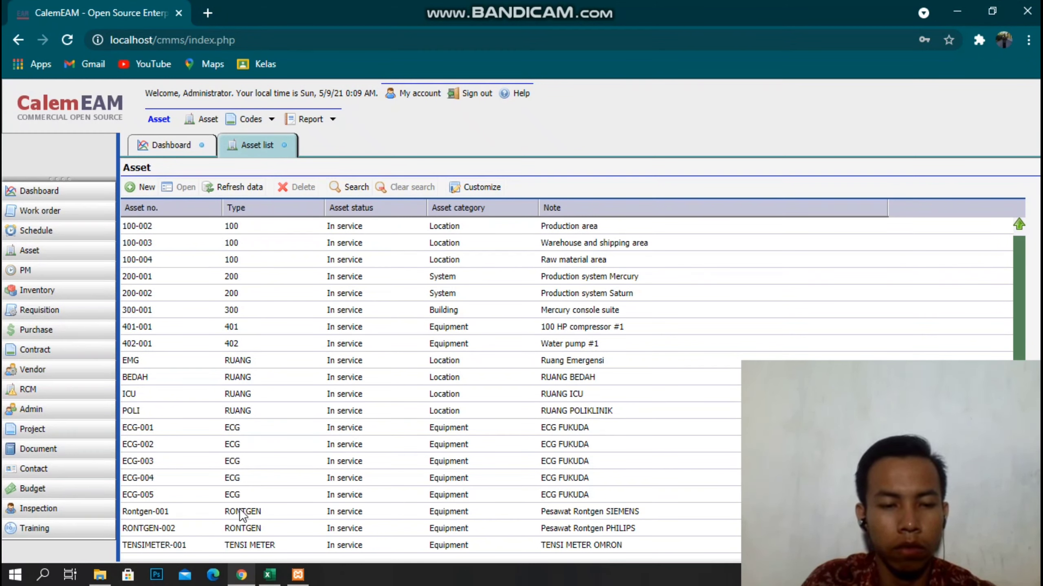
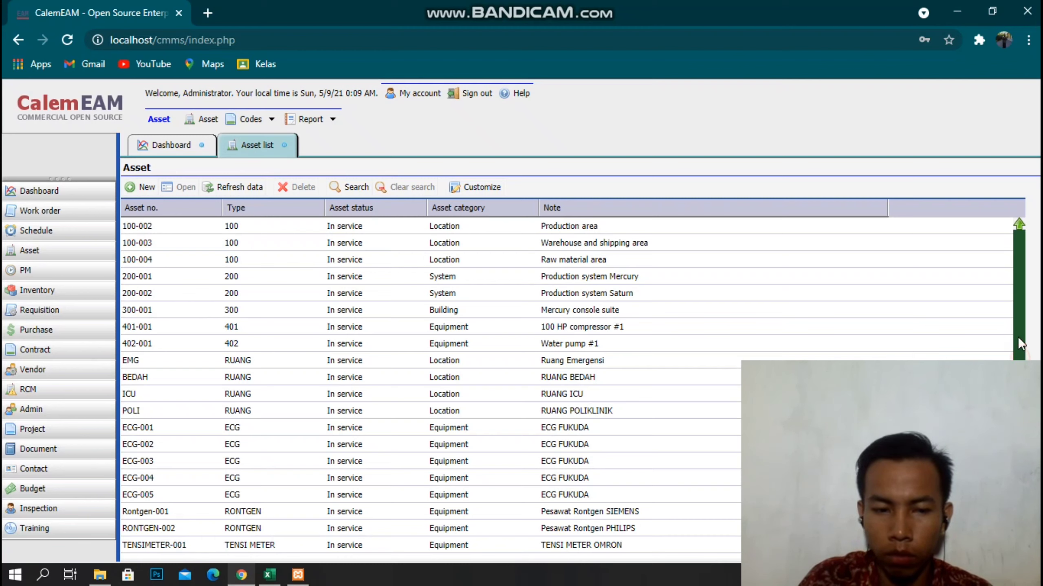
Start asset TENSIMETER-002 with note TENSI METER OMRON and type TENSI METER.
scroll(1017, 336, "up", 1)
scroll(385, 386, "down", 1)
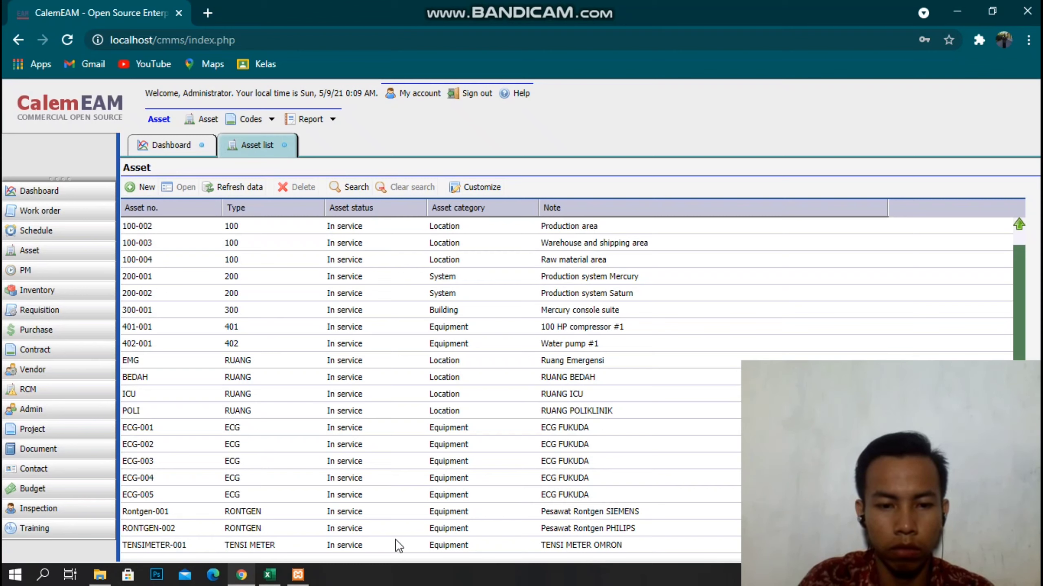
left_click(141, 187)
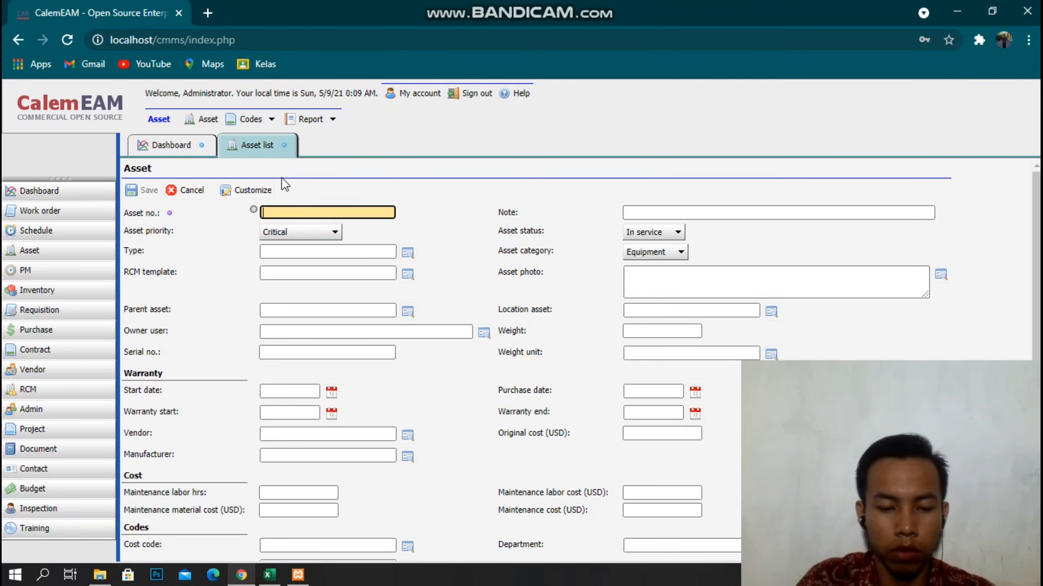
type("TENSIMETER-002")
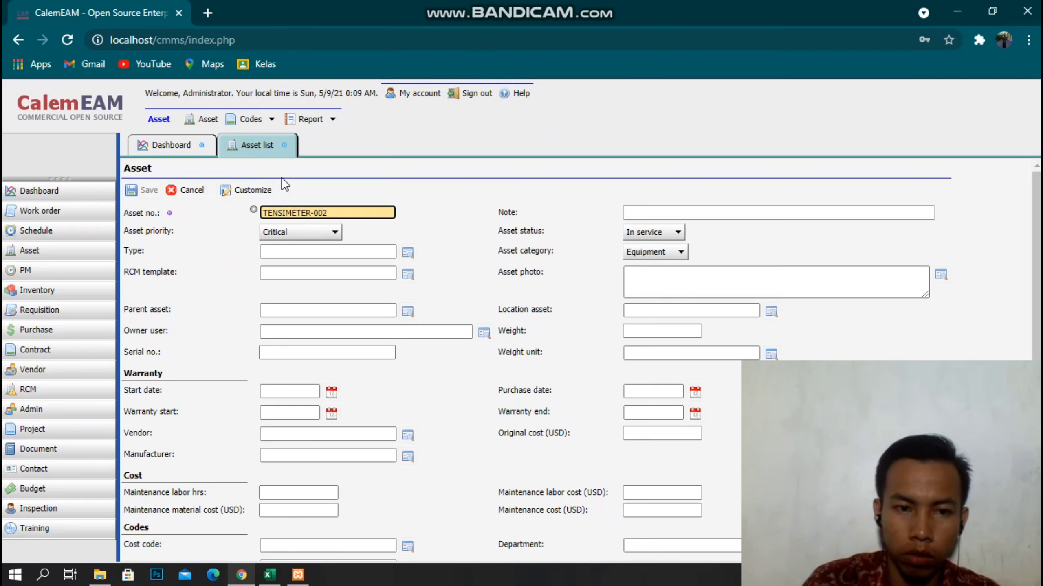
left_click(690, 212)
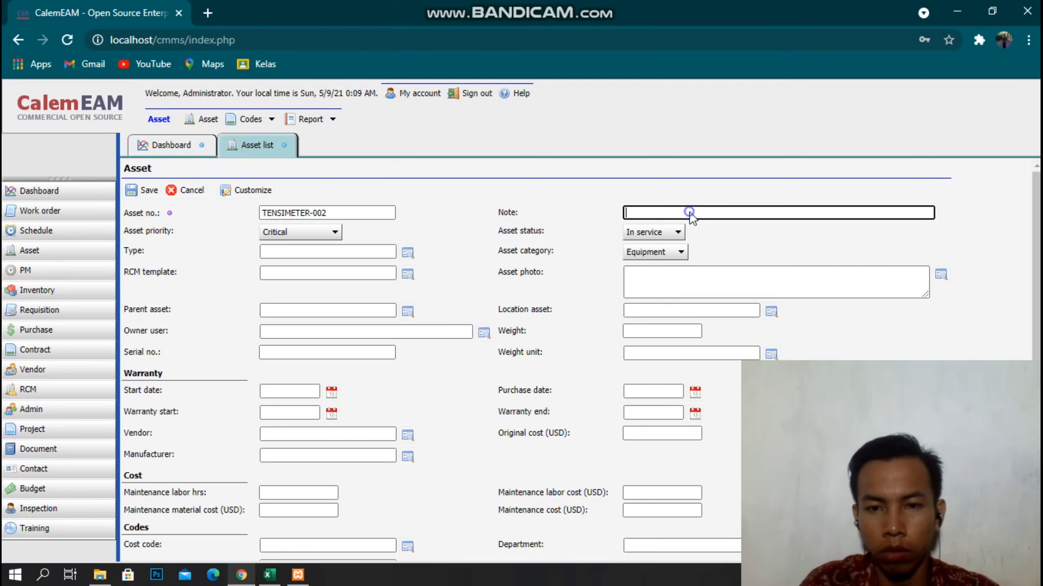
right_click(690, 212)
left_click(740, 331)
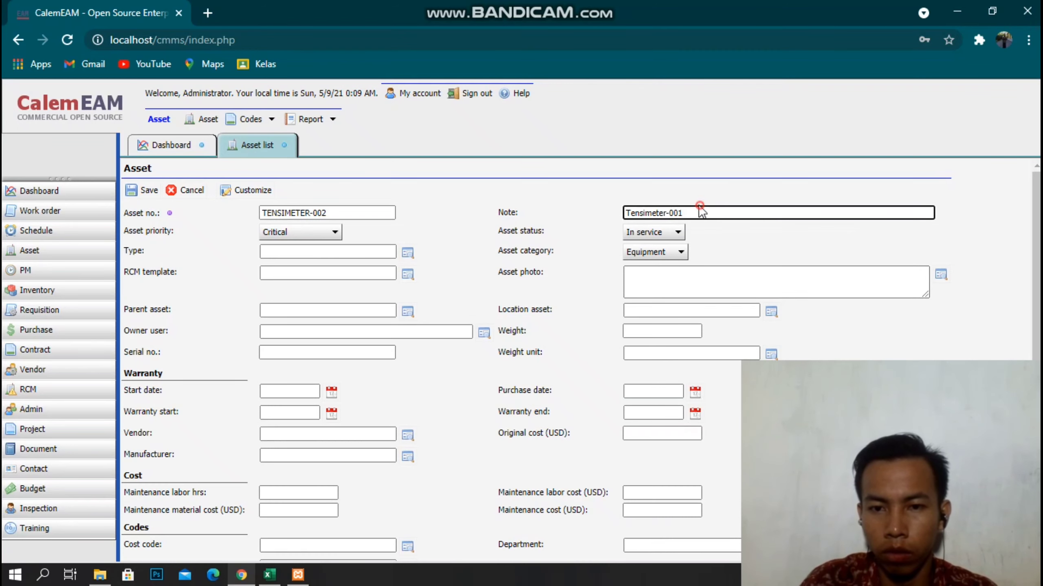
left_click_drag(700, 212, 507, 217)
type("TENSI METER OMRON")
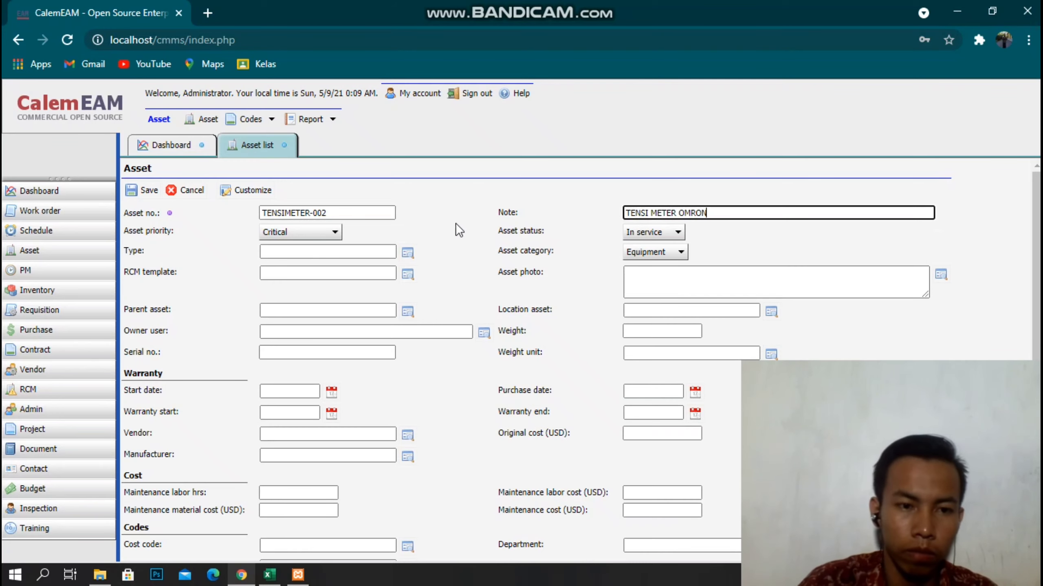
left_click(404, 252)
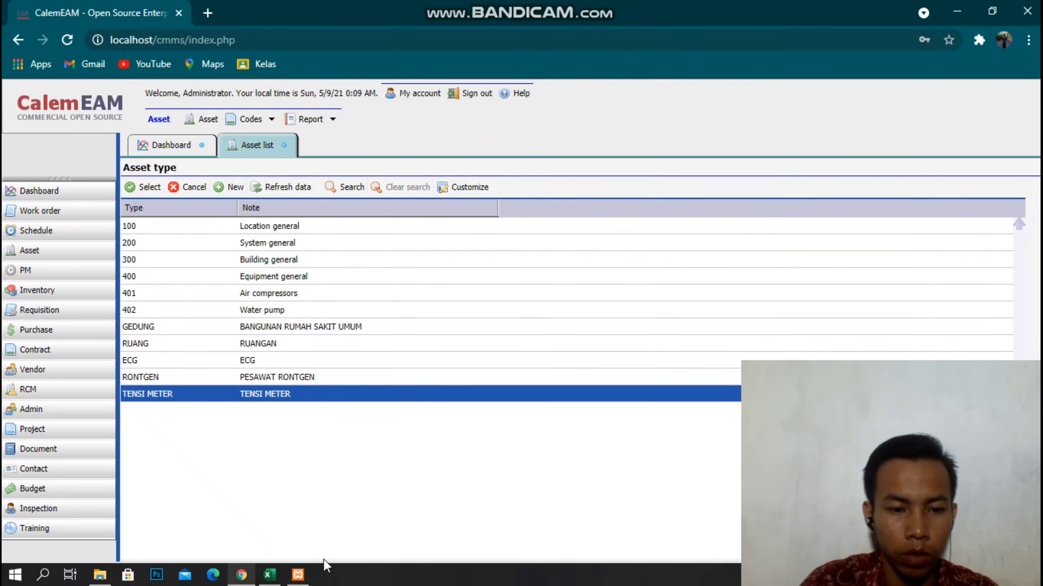
left_click(143, 187)
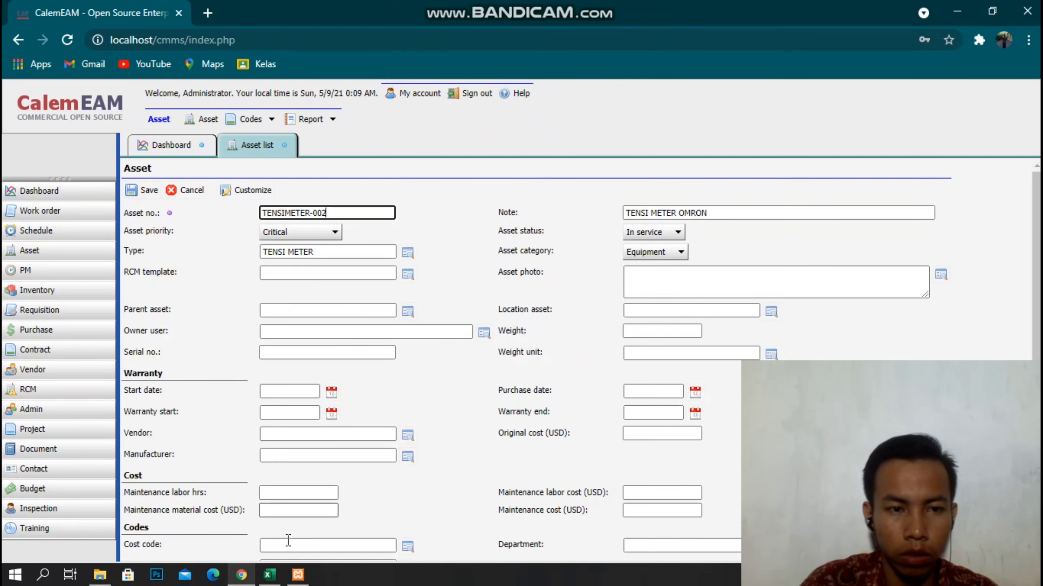
Cross-check the Tensimeter-002 row (F21–I21) in the Excel equipment sheet.
left_click(241, 575)
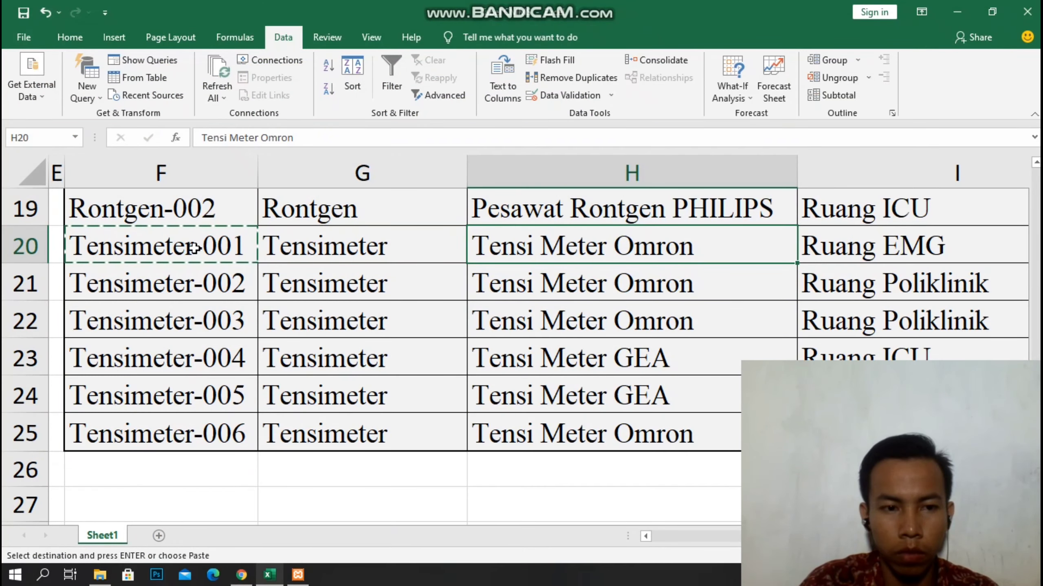
left_click(183, 278)
left_click(429, 285)
left_click(568, 280)
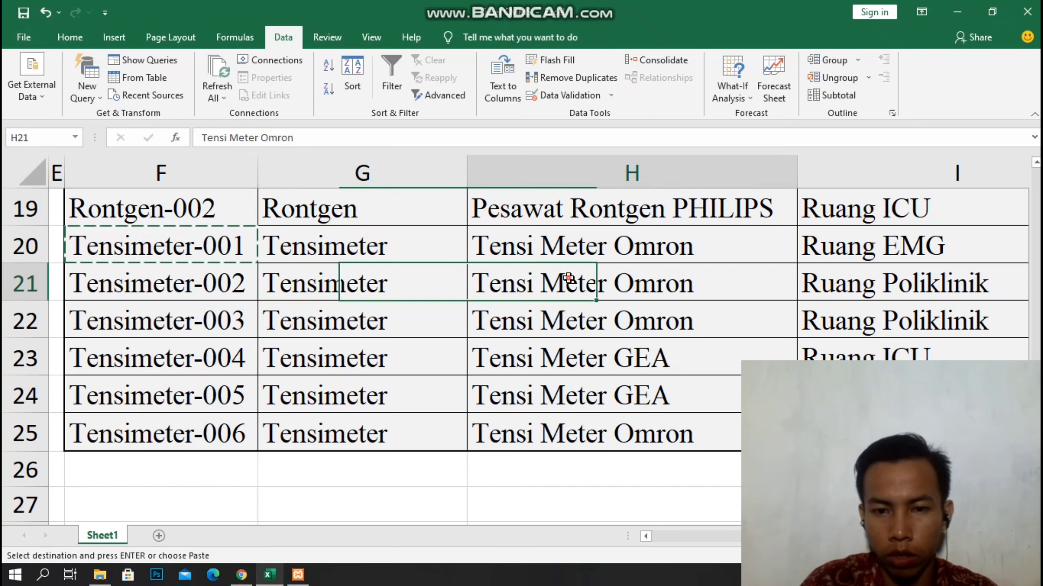
left_click(866, 289)
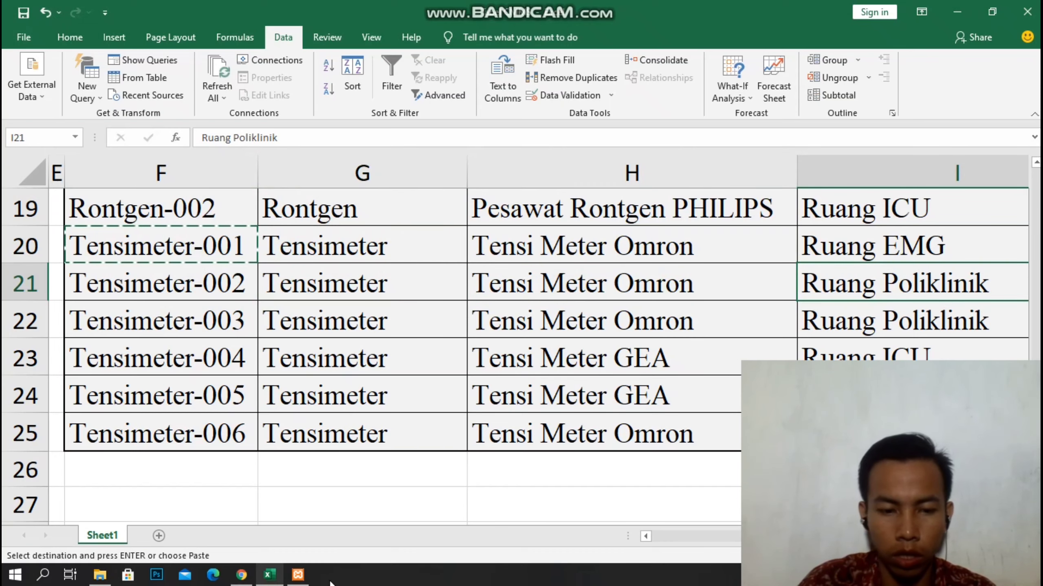
left_click(257, 575)
left_click(243, 573)
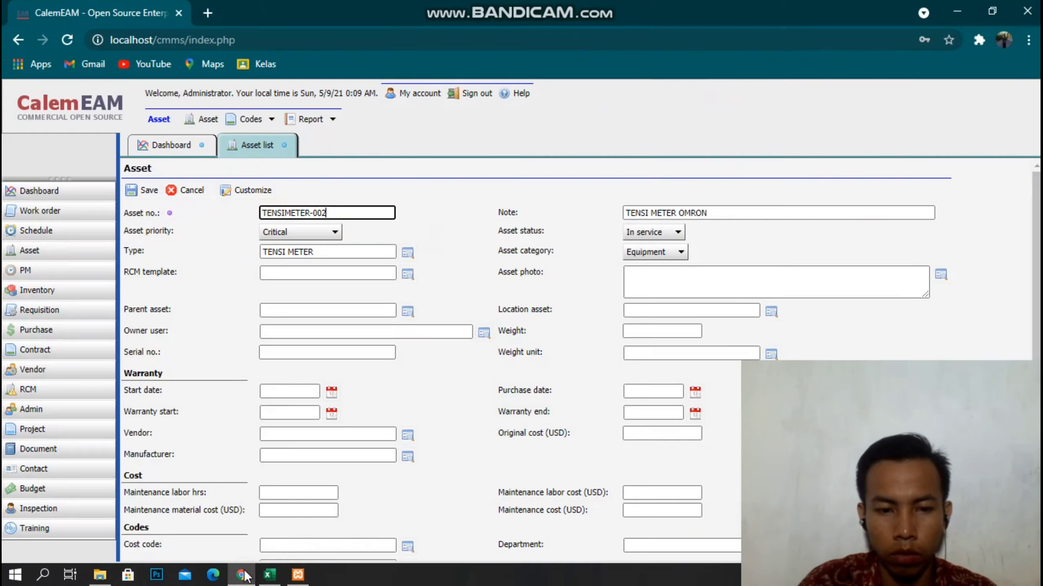
Set the location asset to POLI and save TENSIMETER-002.
left_click(774, 313)
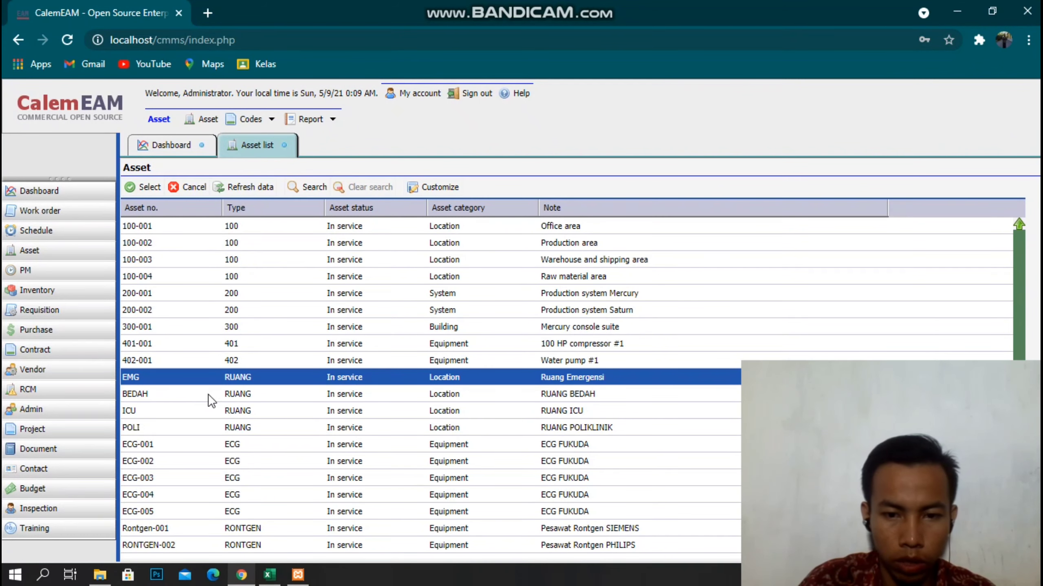
double_click(237, 426)
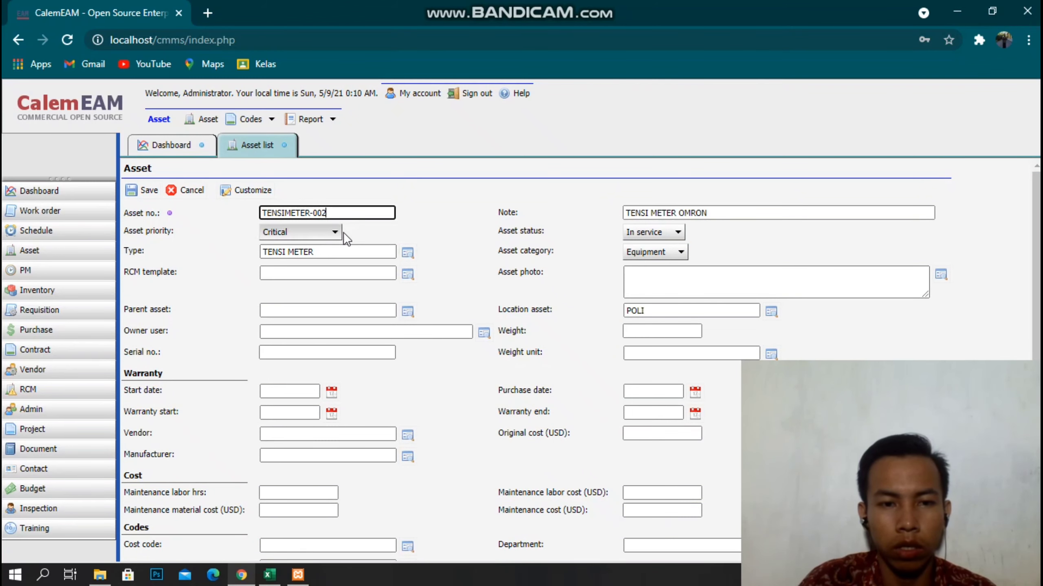
left_click(145, 193)
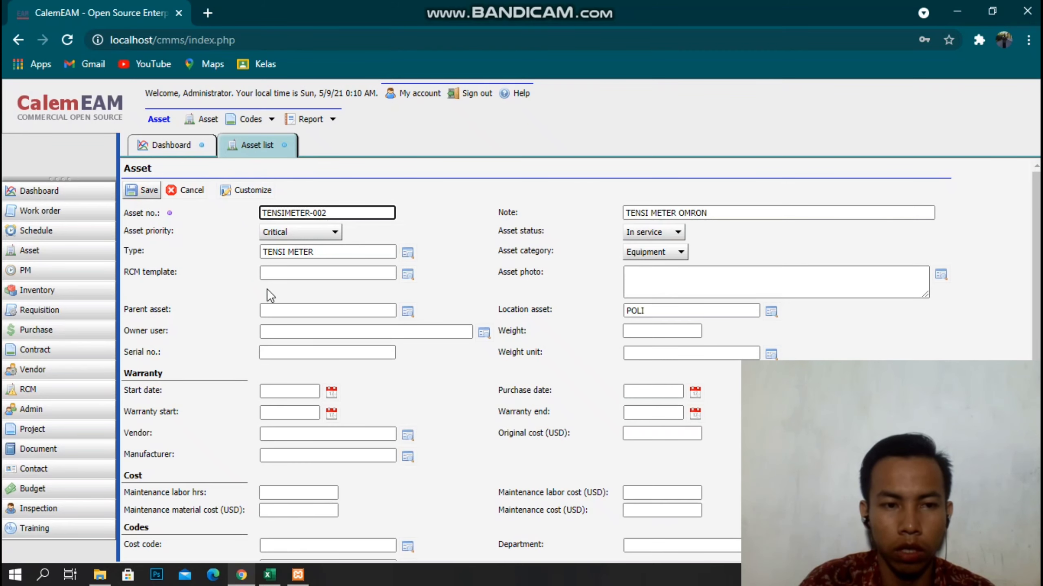
left_click(144, 187)
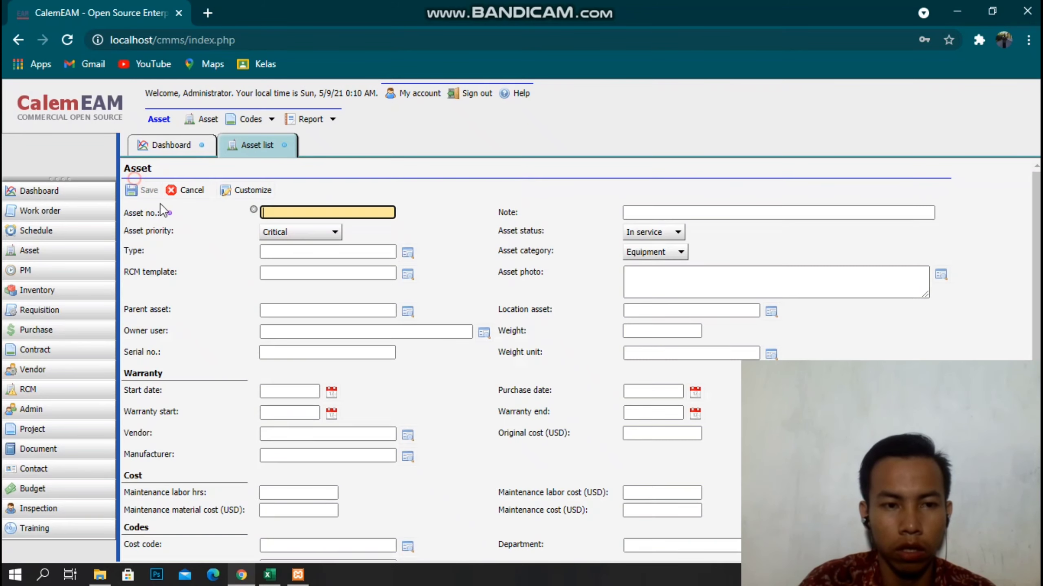
Copy the Tensimeter-003 row from Excel, then enter asset TENSIMETER-003 with note TENSI METER OMRON.
left_click(246, 580)
left_click(242, 577)
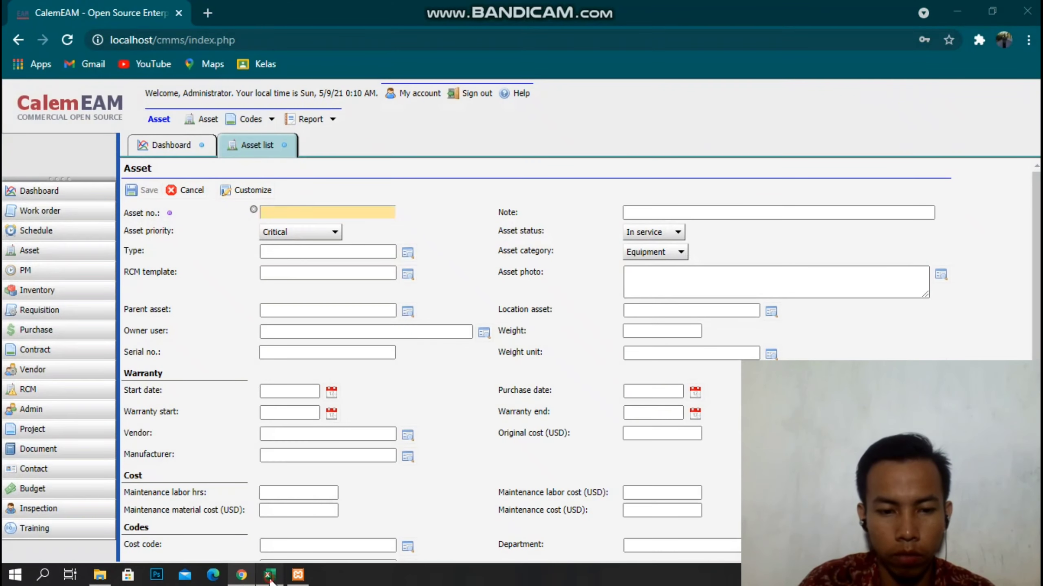
left_click(269, 575)
left_click(172, 313)
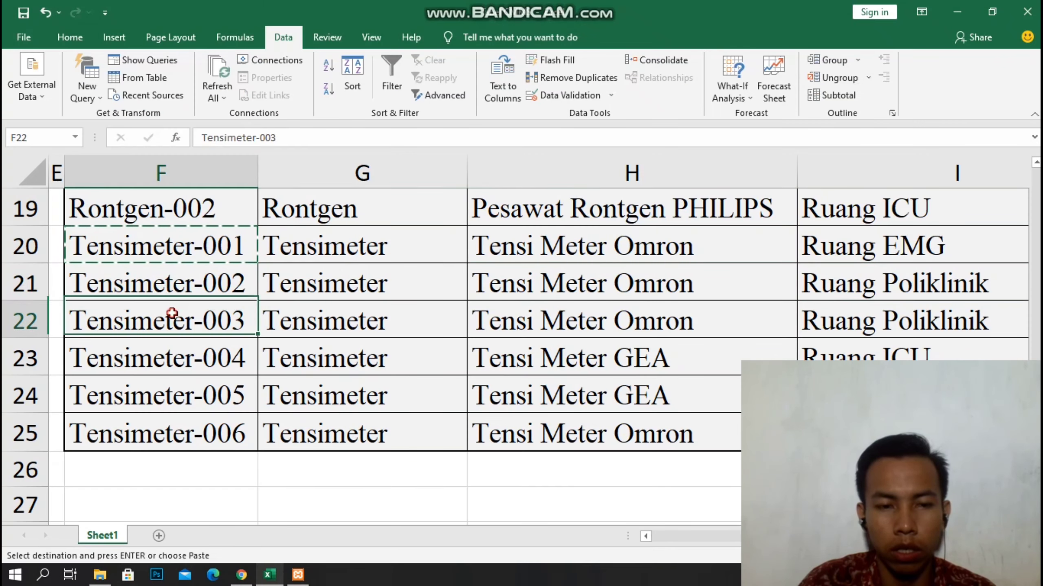
left_click_drag(121, 313, 853, 323)
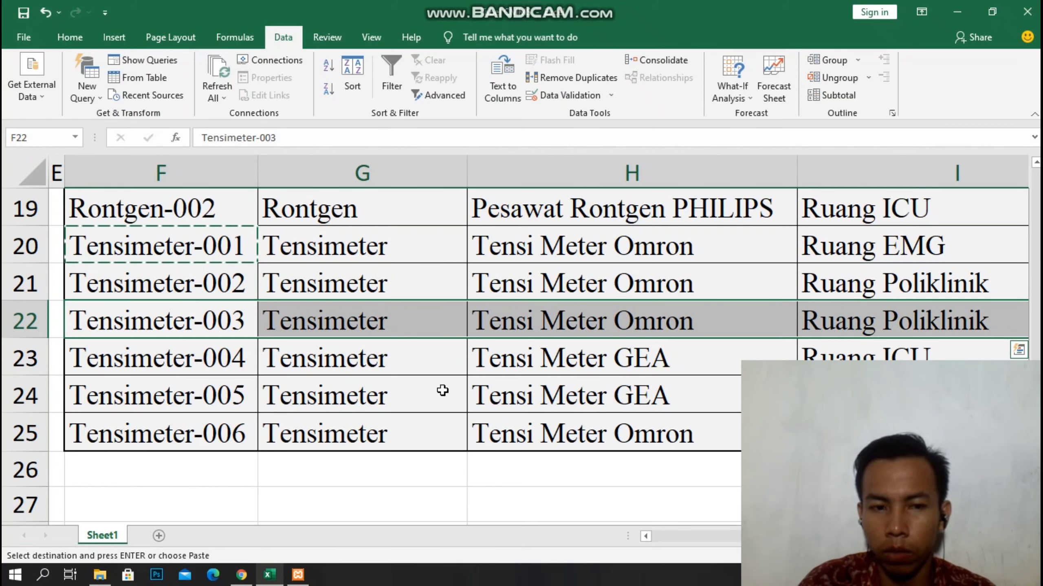
left_click(242, 575)
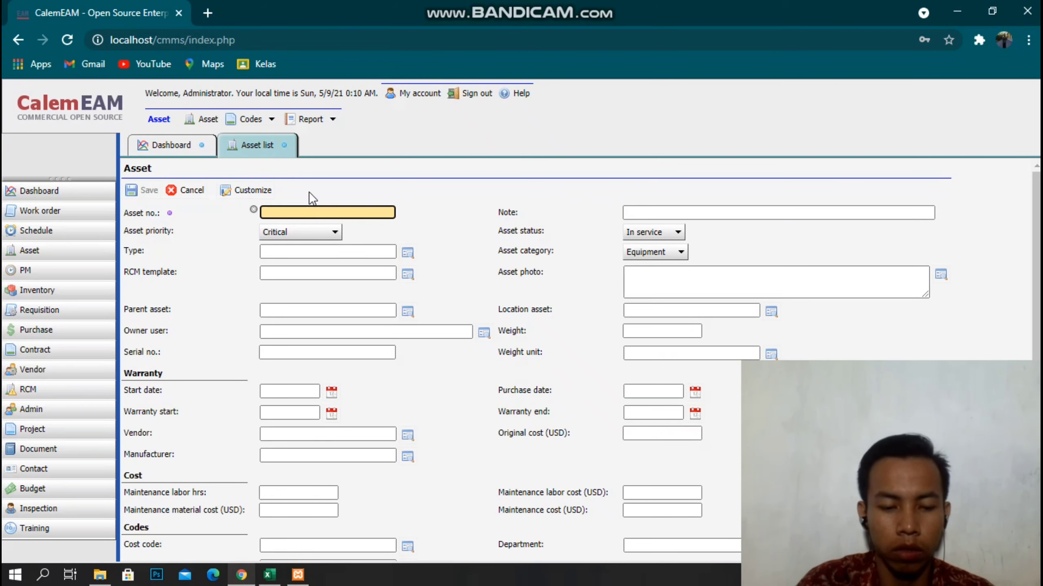
type("TENSIMETER-003")
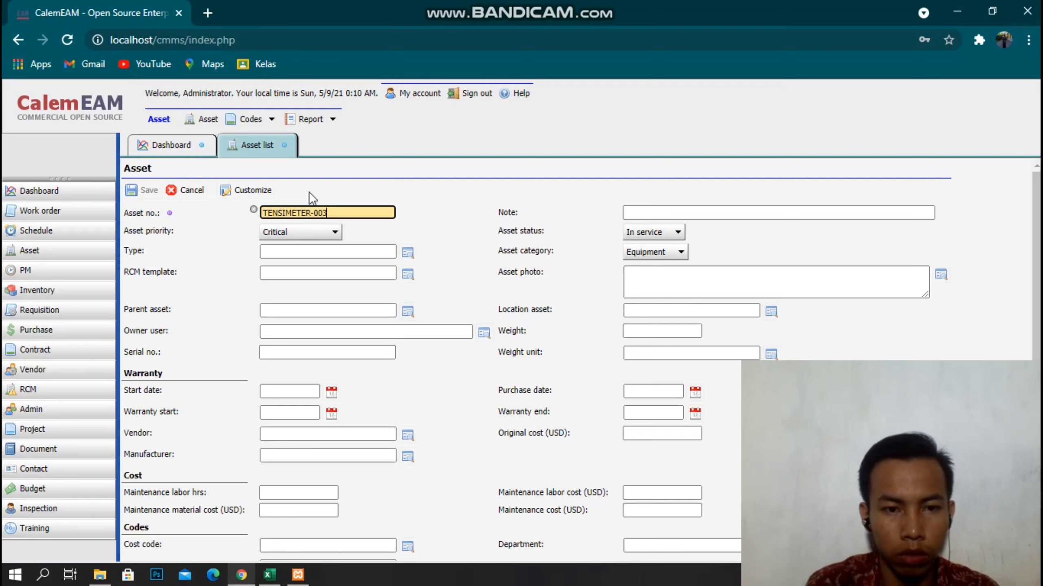
key("Tab")
type("T")
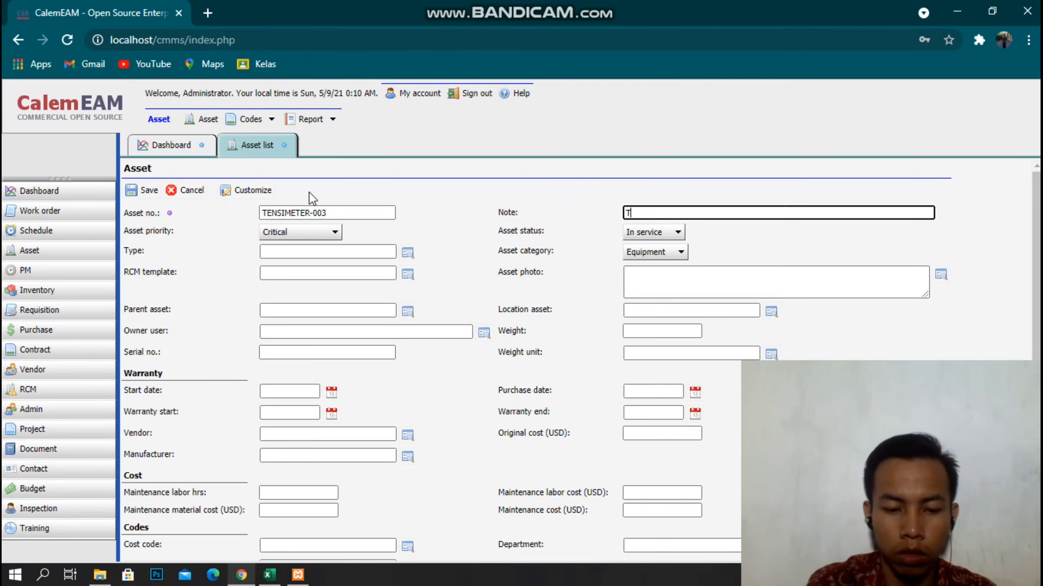
type("ENSI METER OMRON")
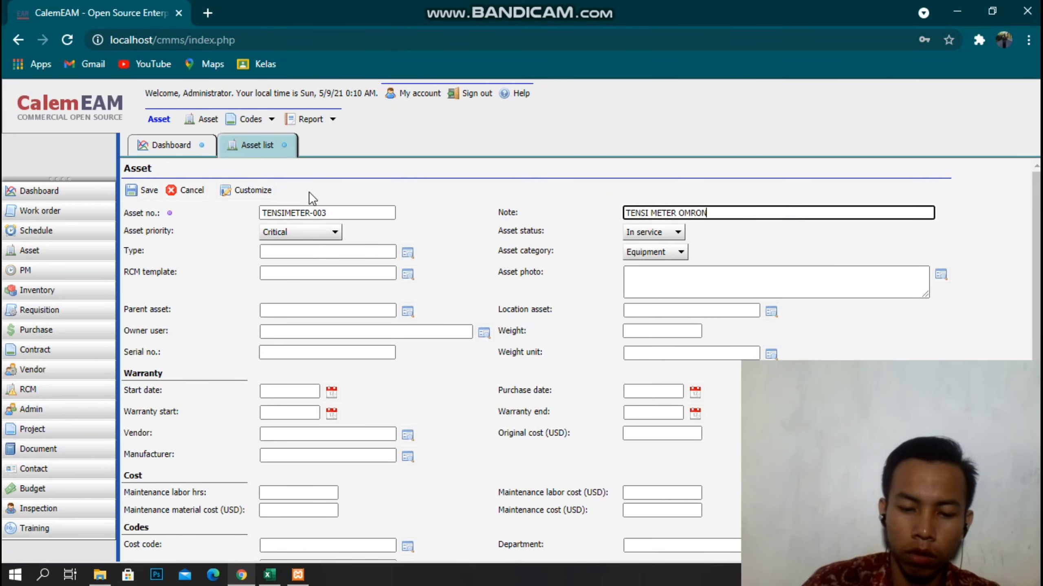
Set type TENSI METER and location POLI, cross-check Excel, and save TENSIMETER-003.
left_click(404, 253)
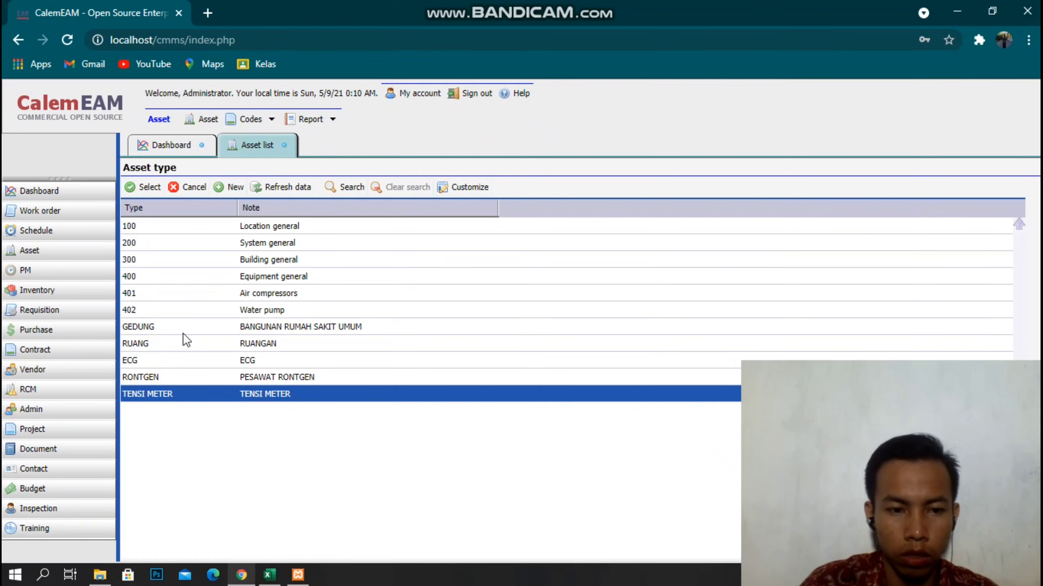
left_click(144, 187)
left_click(771, 312)
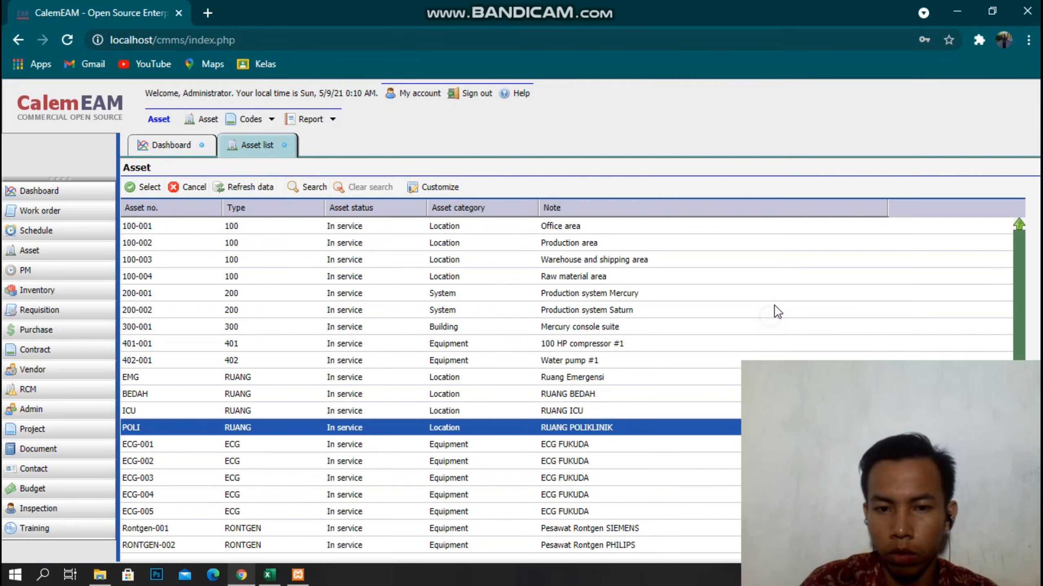
left_click(145, 187)
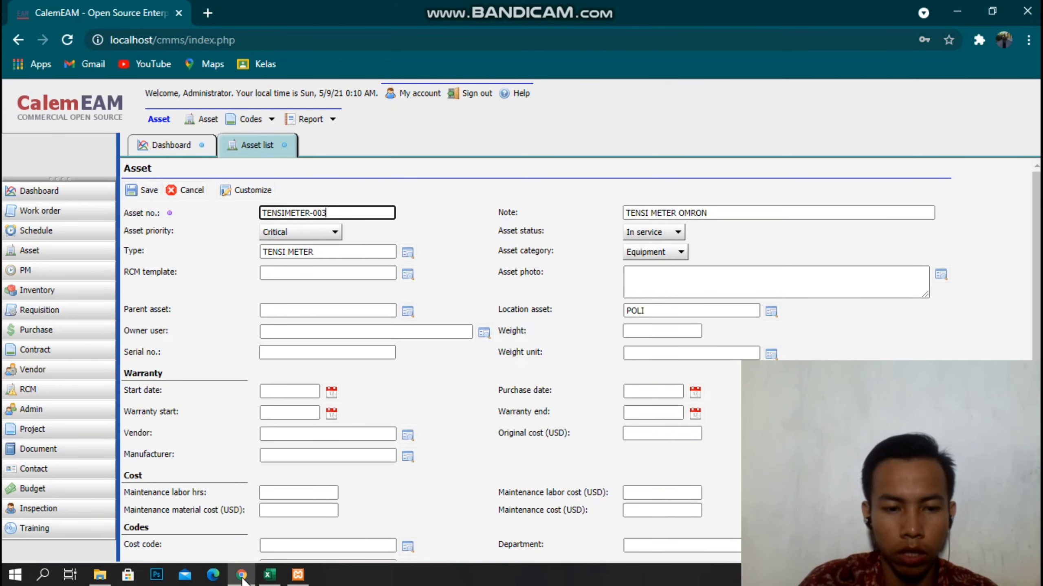
left_click(269, 575)
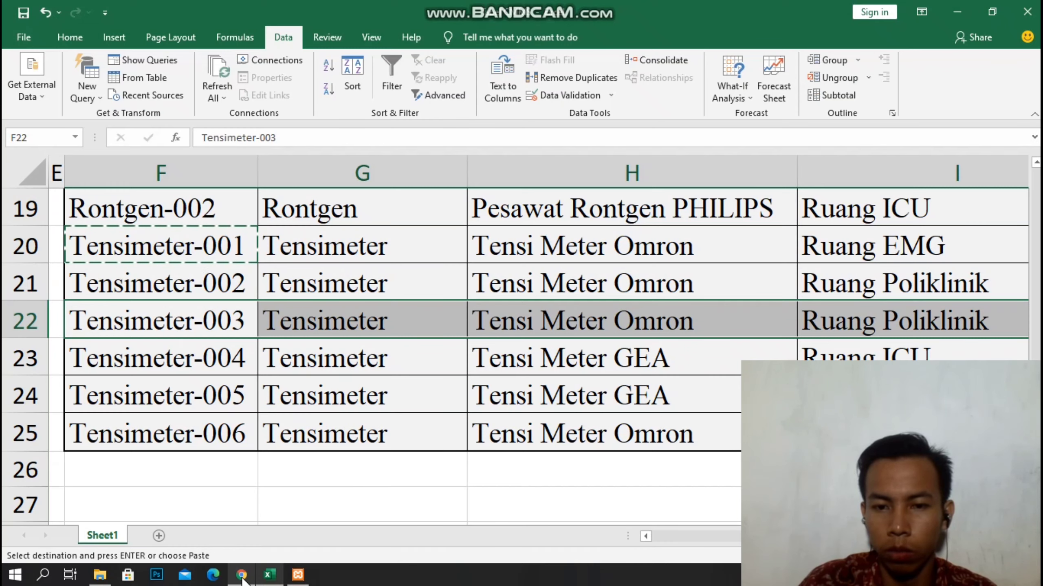
left_click(242, 575)
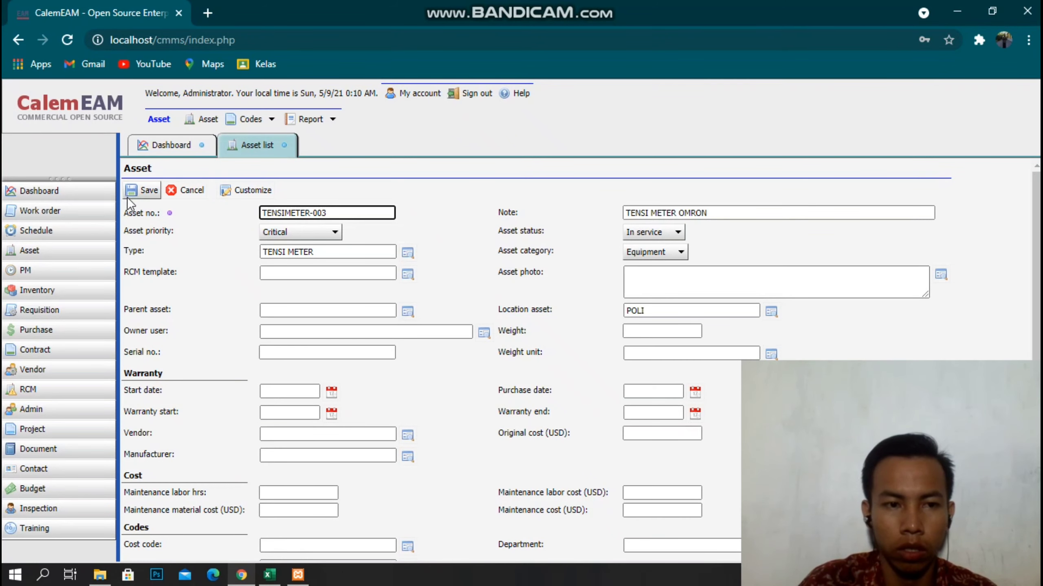
left_click(142, 190)
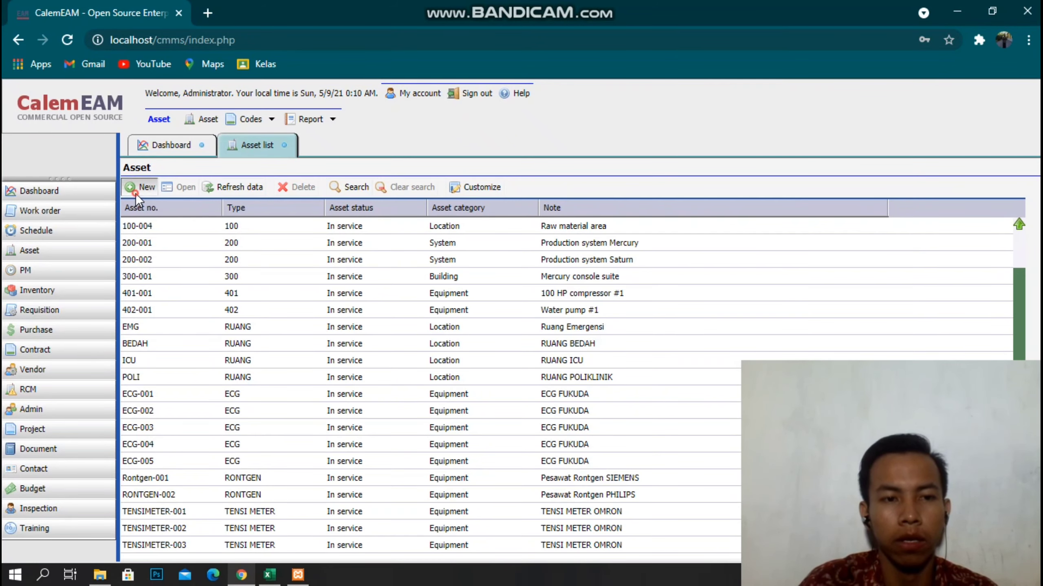
Check Tensimeter-004's note in Excel, start its asset number, then discard the unfinished form.
left_click(136, 192)
left_click(269, 575)
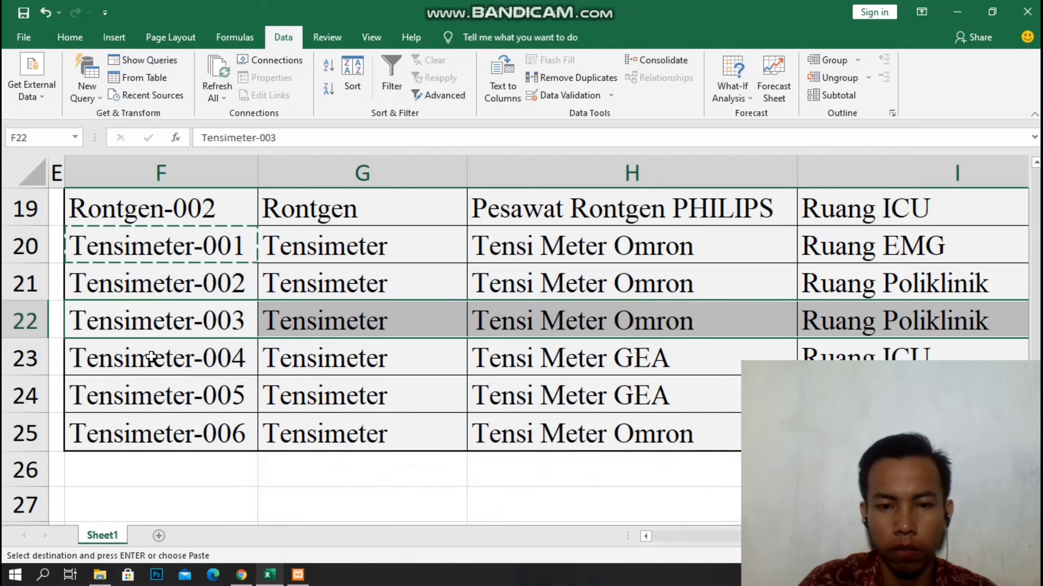
left_click(148, 372)
left_click(616, 368)
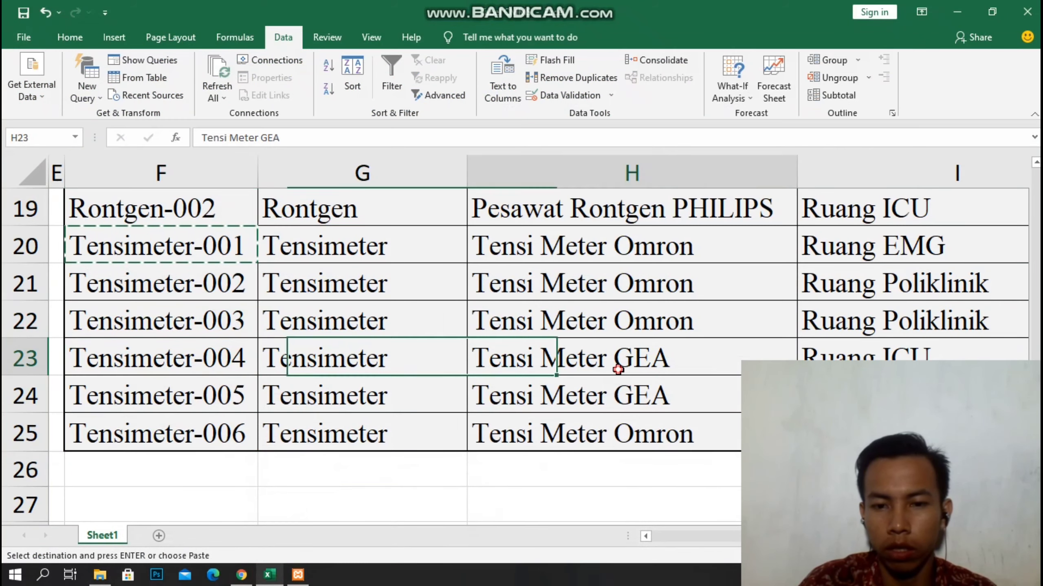
left_click(241, 575)
type("TENSI ")
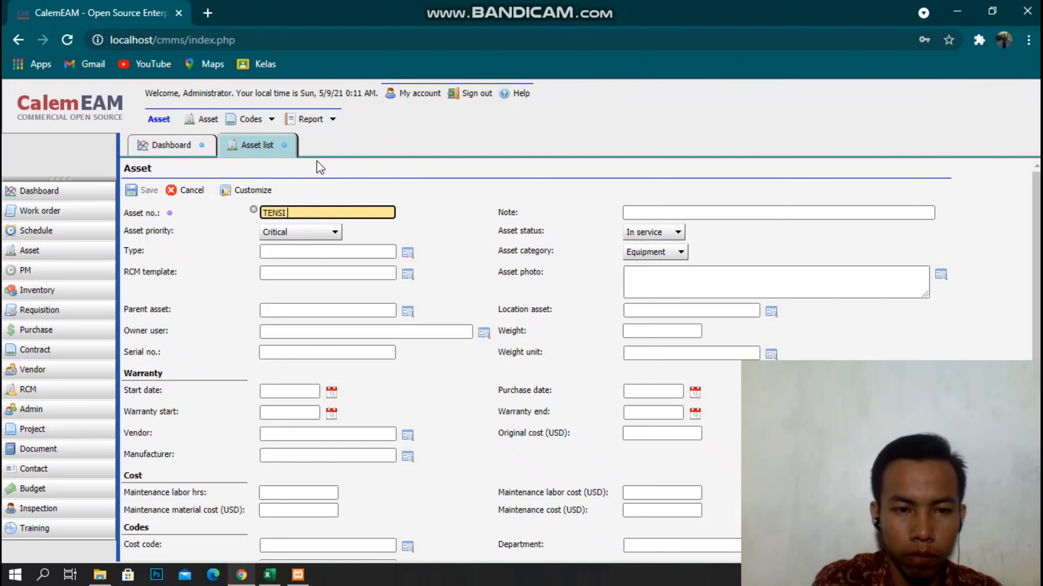
type("METER")
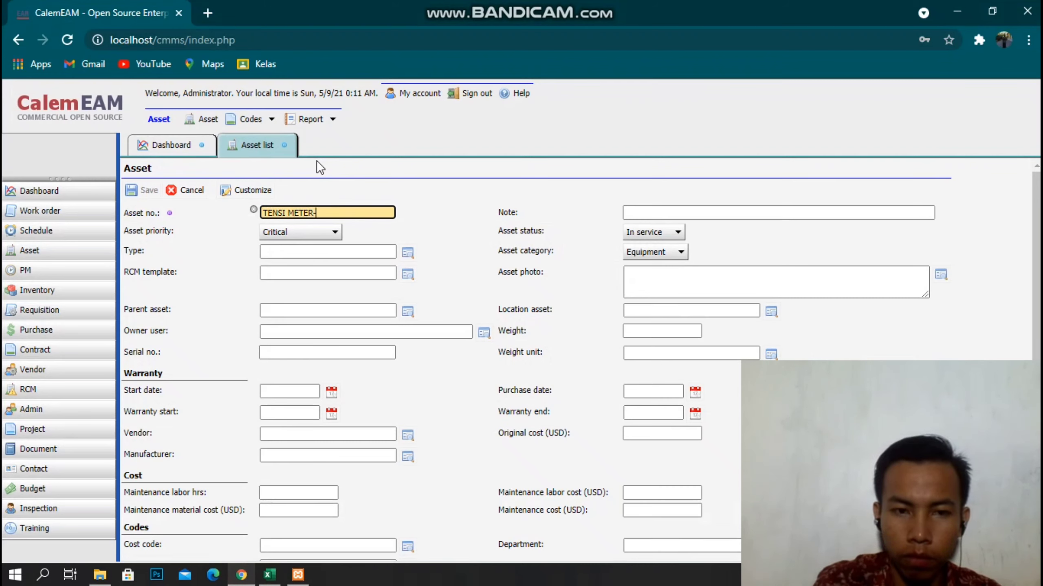
type("-")
key("Left")
key("Left")
key("Left")
key("Left")
key("Left")
key("Left")
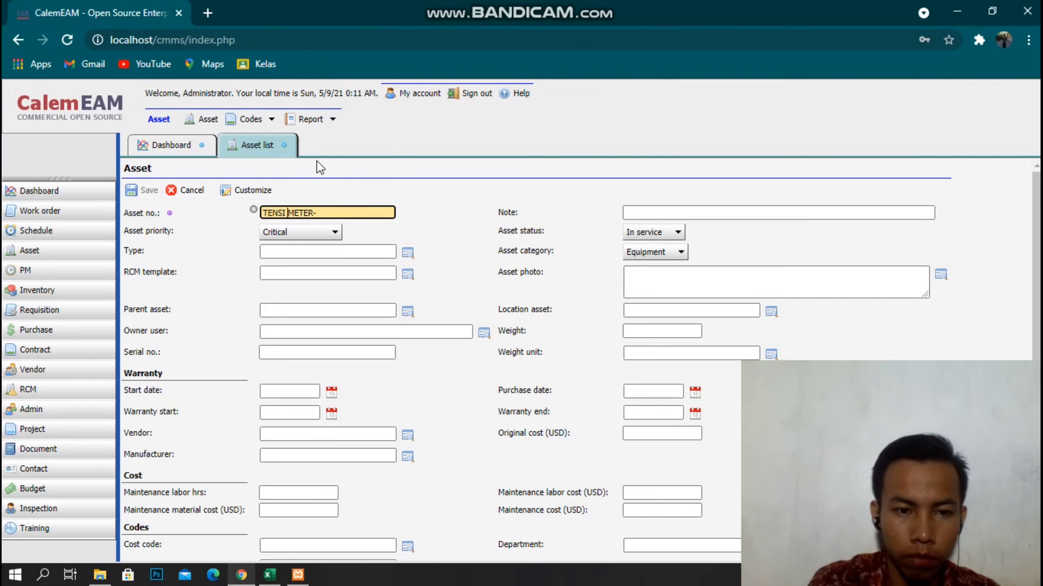
key("BackSpace")
left_click(171, 190)
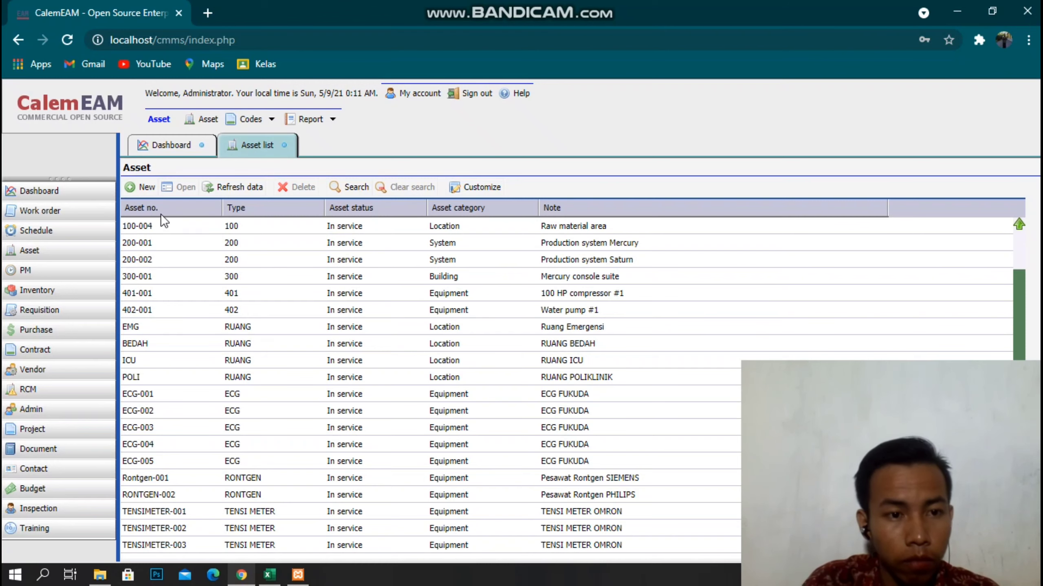
Start a fresh TENSIMETER-004 record and set its type to TENSI METER.
left_click(146, 188)
type("-004")
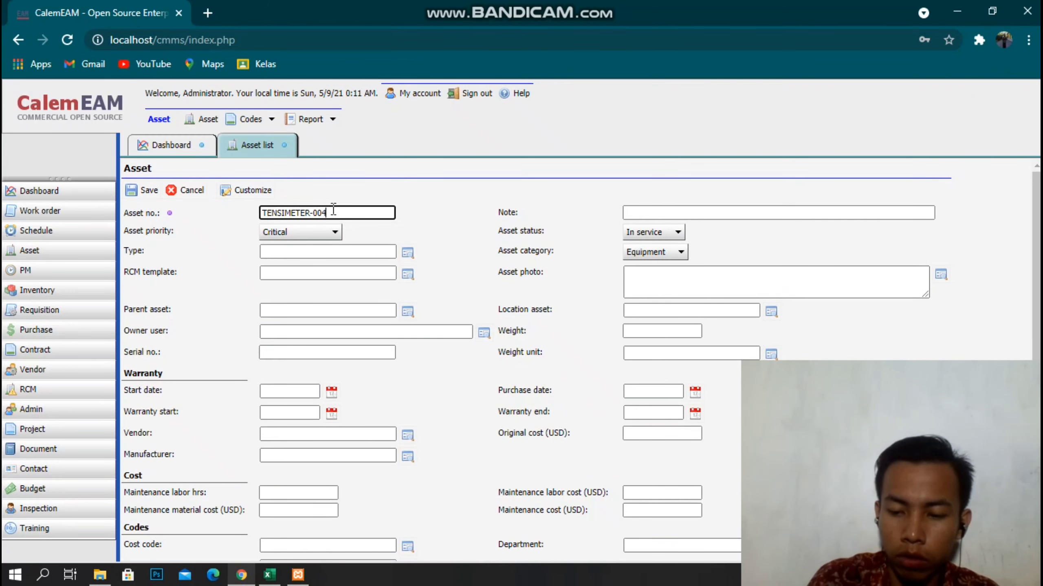
key("Tab")
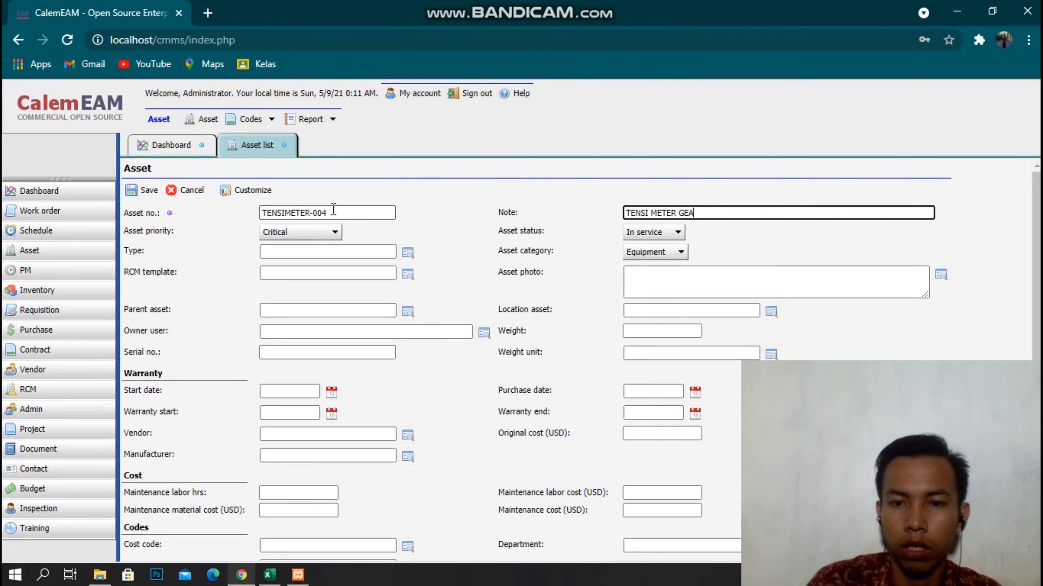
left_click(408, 255)
left_click(155, 186)
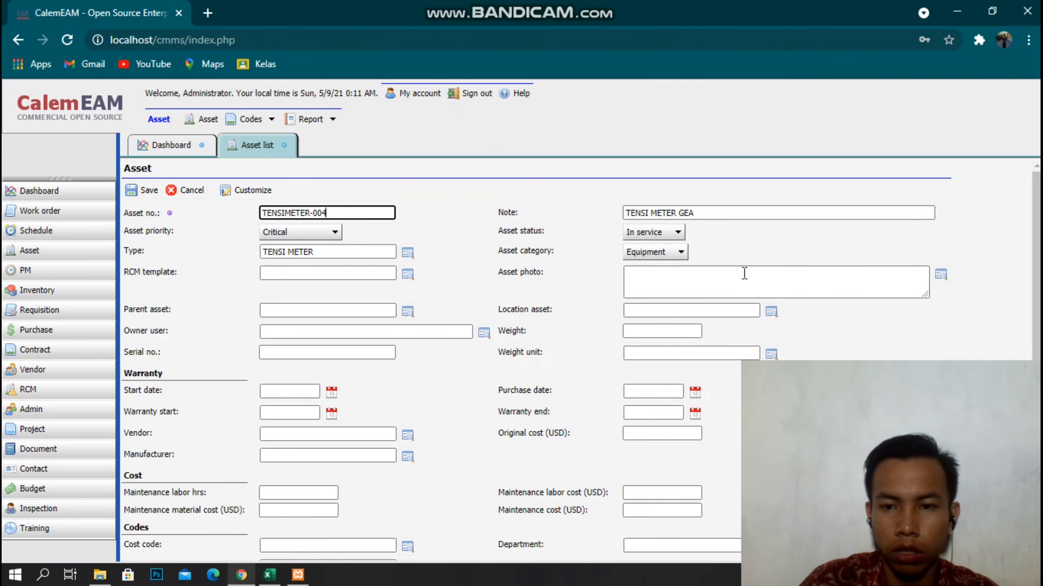
Check Tensimeter-004's ICU location and asset number in the Excel sheet.
left_click(269, 574)
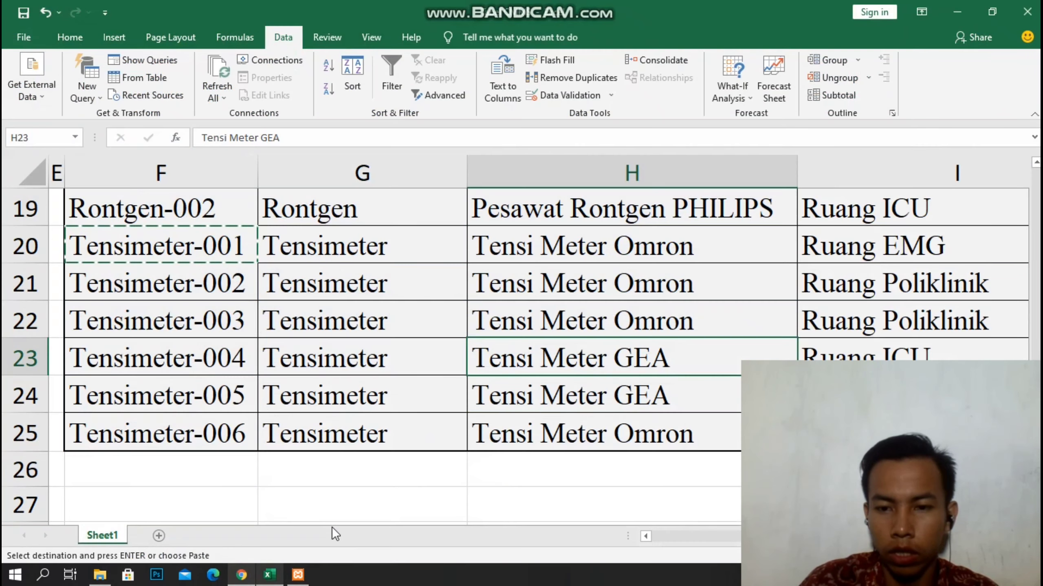
left_click(891, 356)
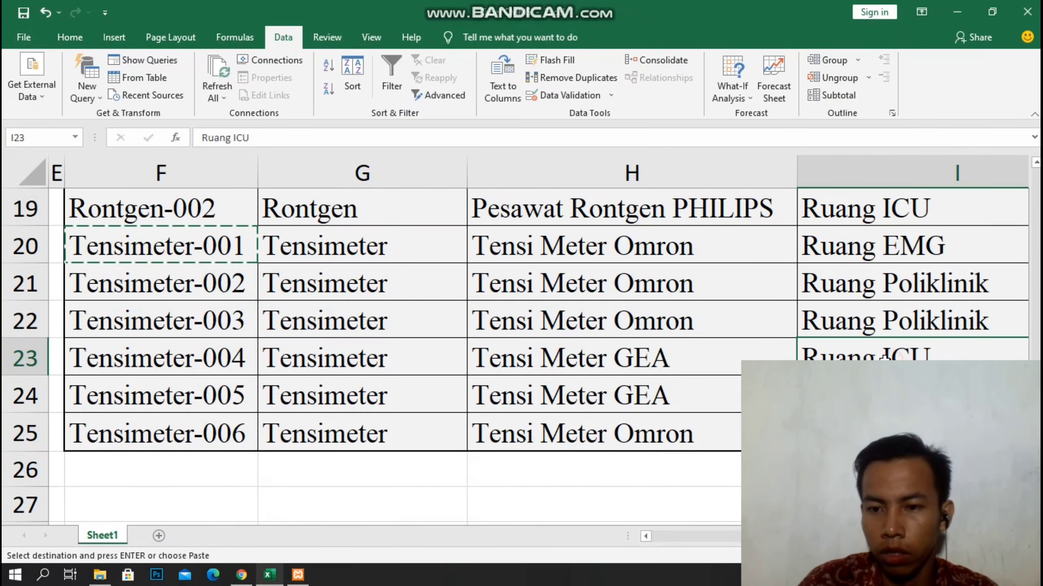
left_click(219, 368)
key("alt")
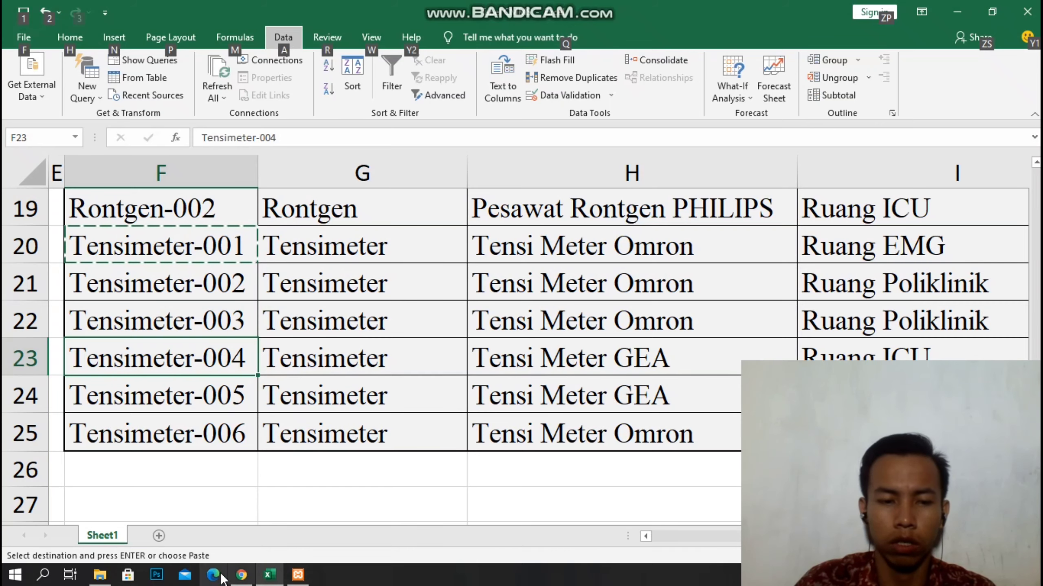
left_click(241, 575)
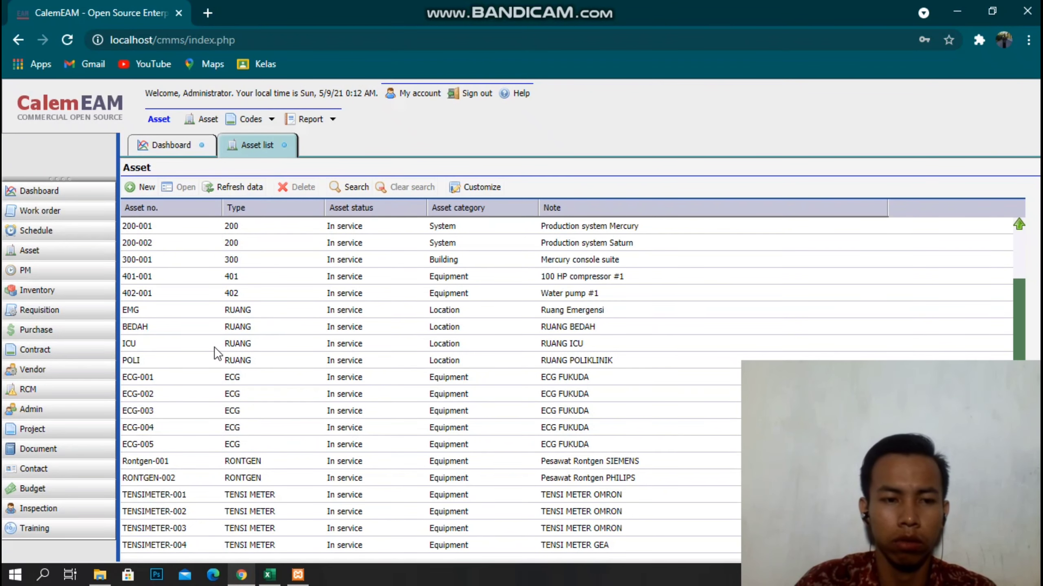
Open the saved TENSIMETER-004 record from the asset list to review it, then close it.
left_click(292, 546)
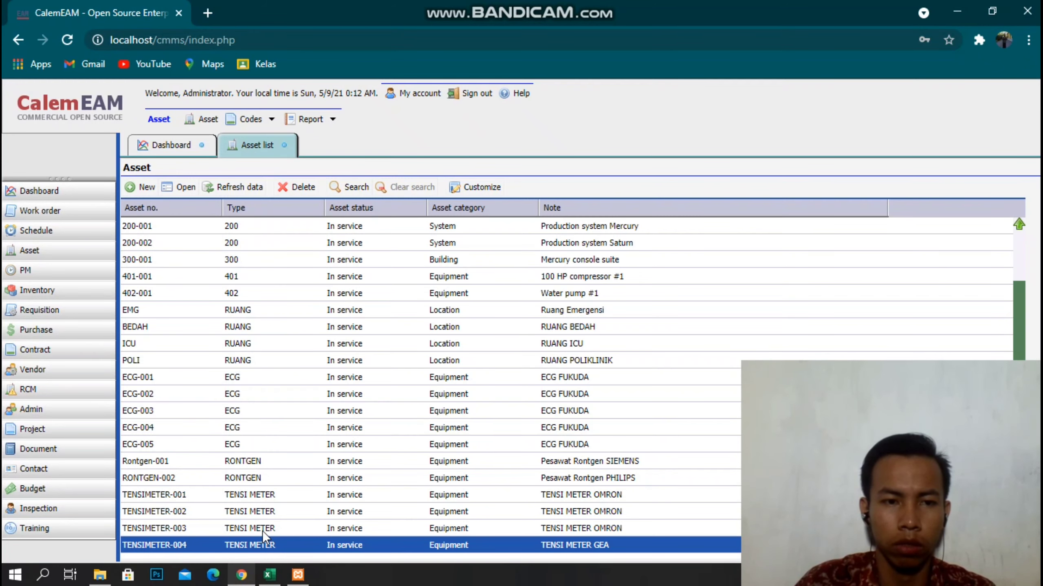
left_click(169, 187)
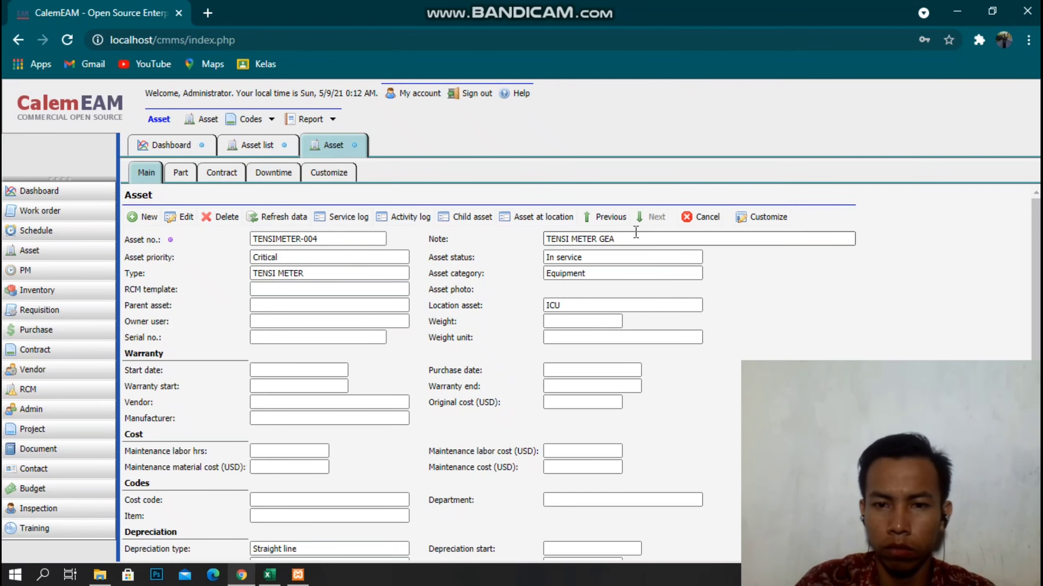
left_click(267, 145)
left_click(354, 145)
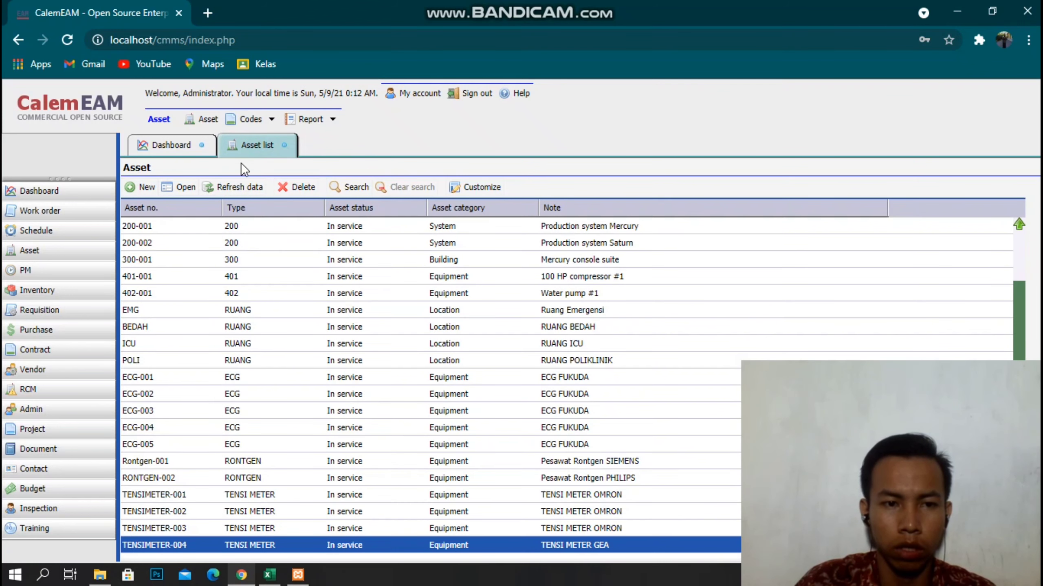
Fill in asset TENSIMETER-005 with type TENSI METER and location asset ICU.
left_click(140, 187)
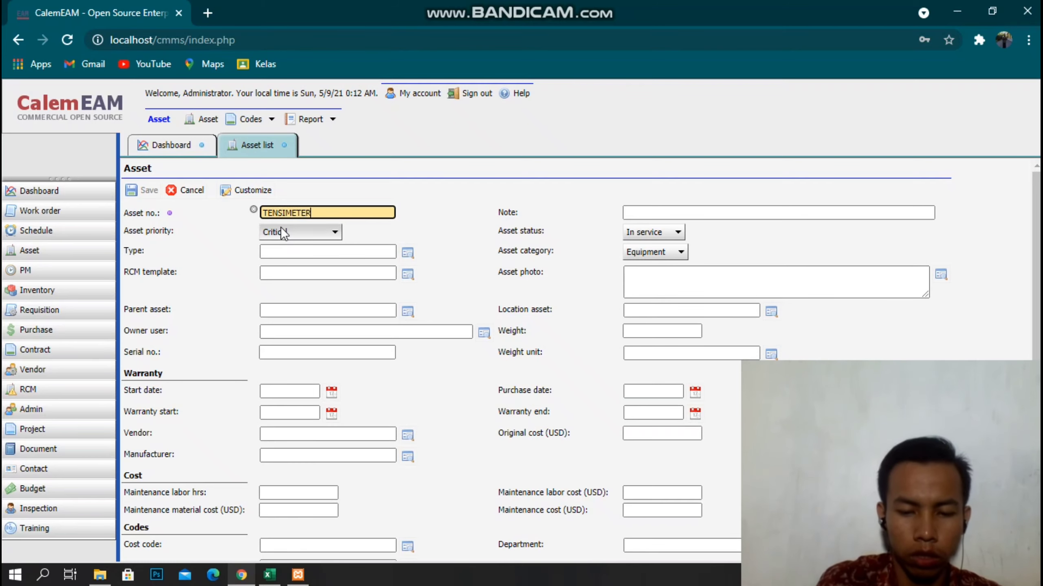
type("005")
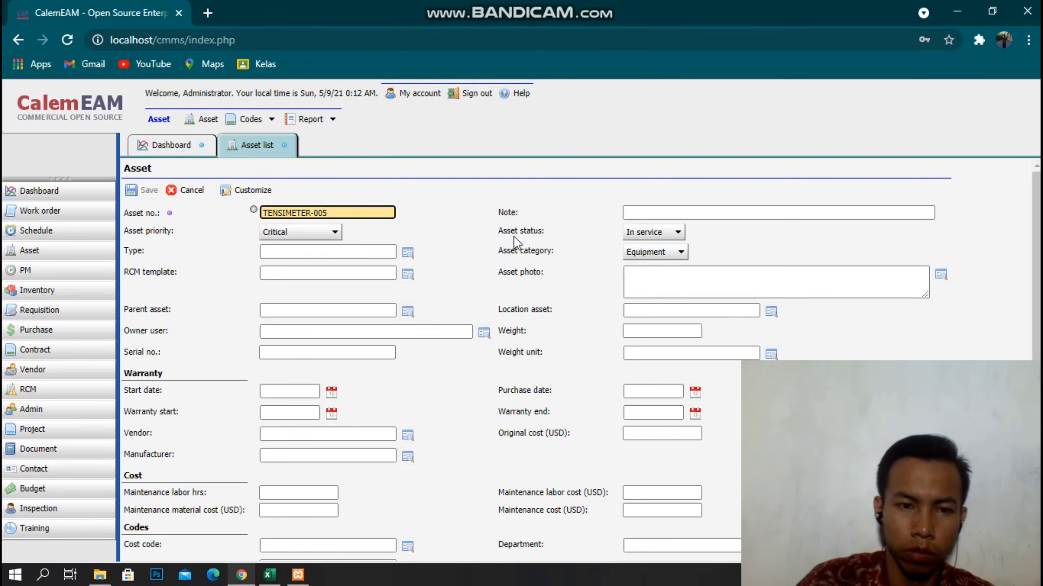
left_click(697, 210)
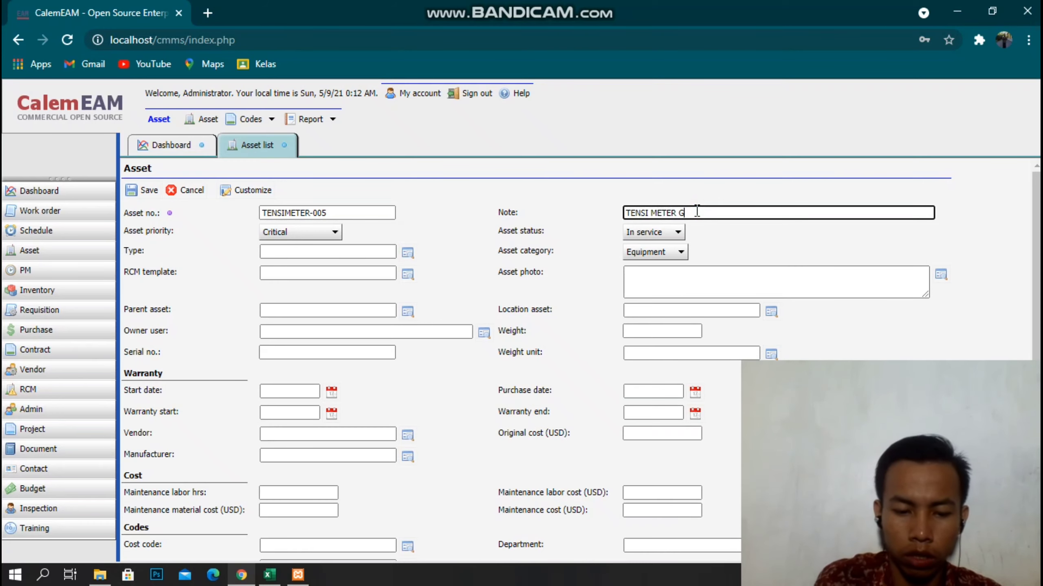
left_click(408, 253)
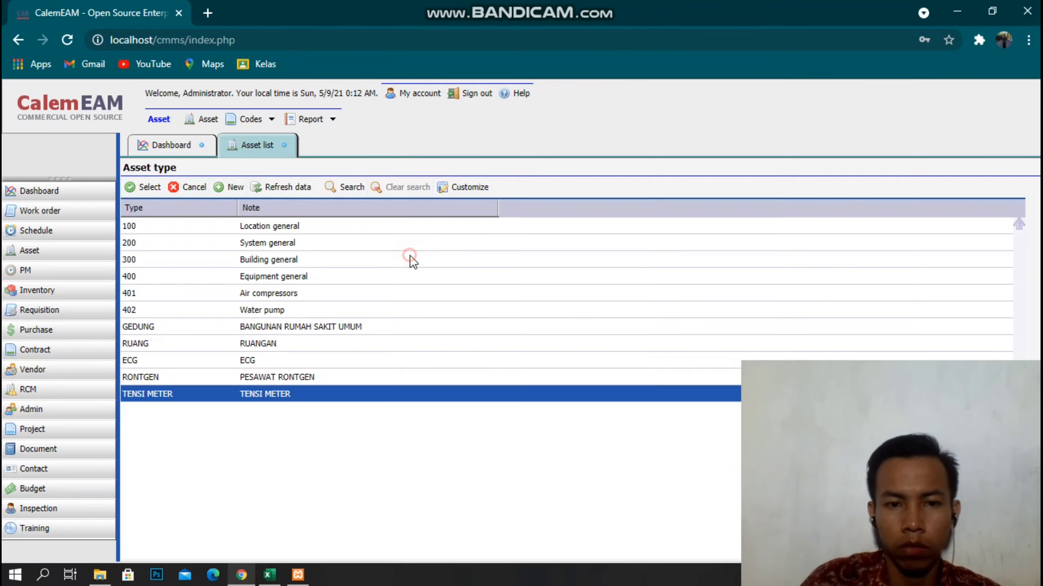
left_click(147, 188)
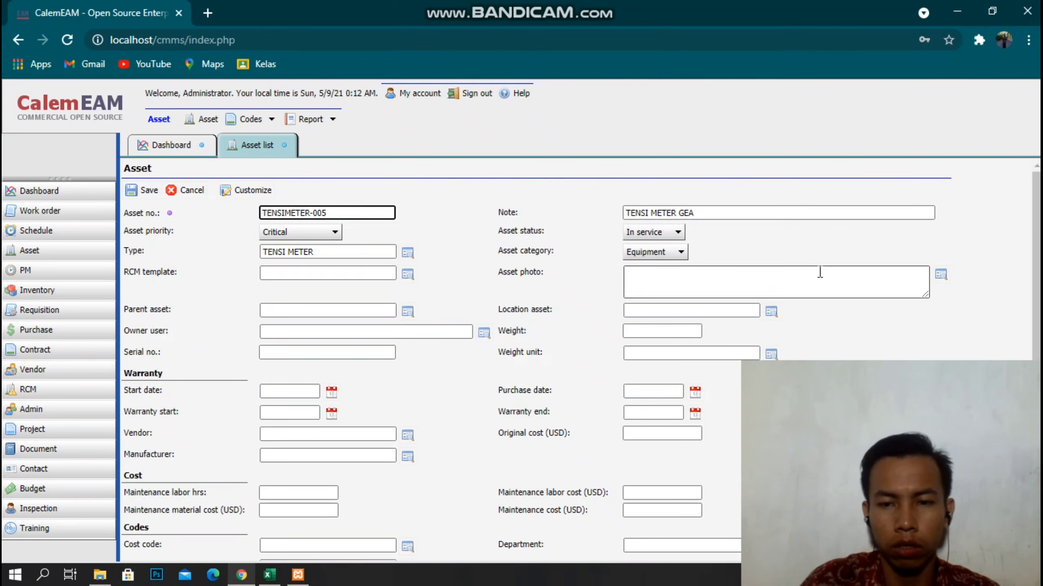
left_click(771, 311)
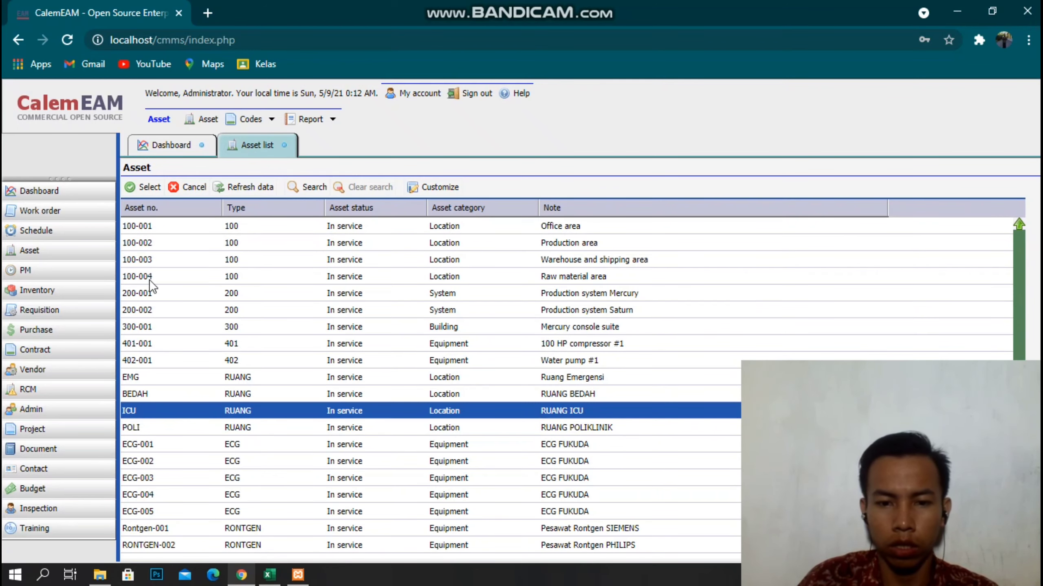
left_click(141, 187)
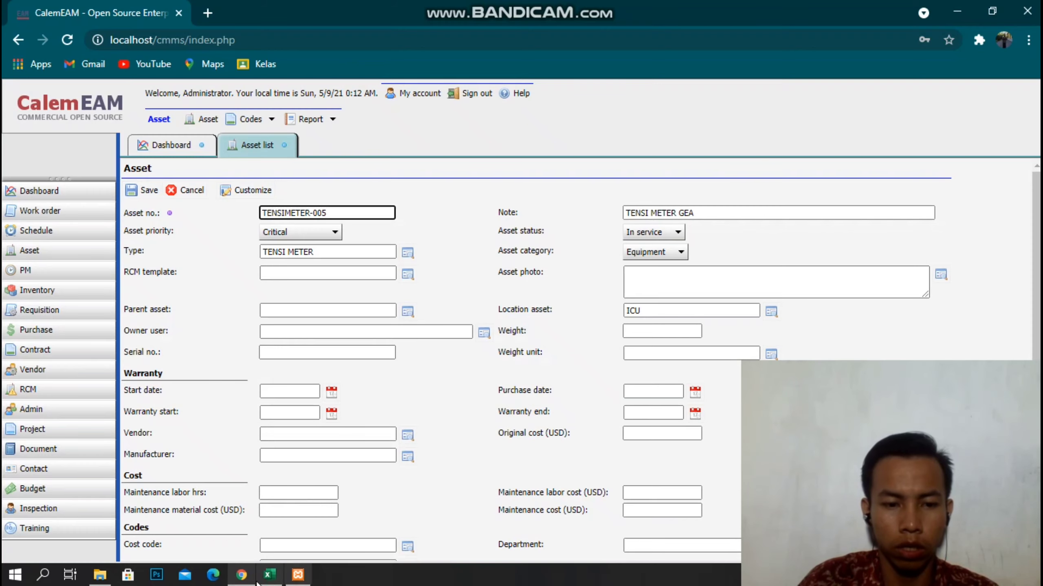
Cross-check the Tensimeter-005 row in Excel and save the asset.
left_click(268, 575)
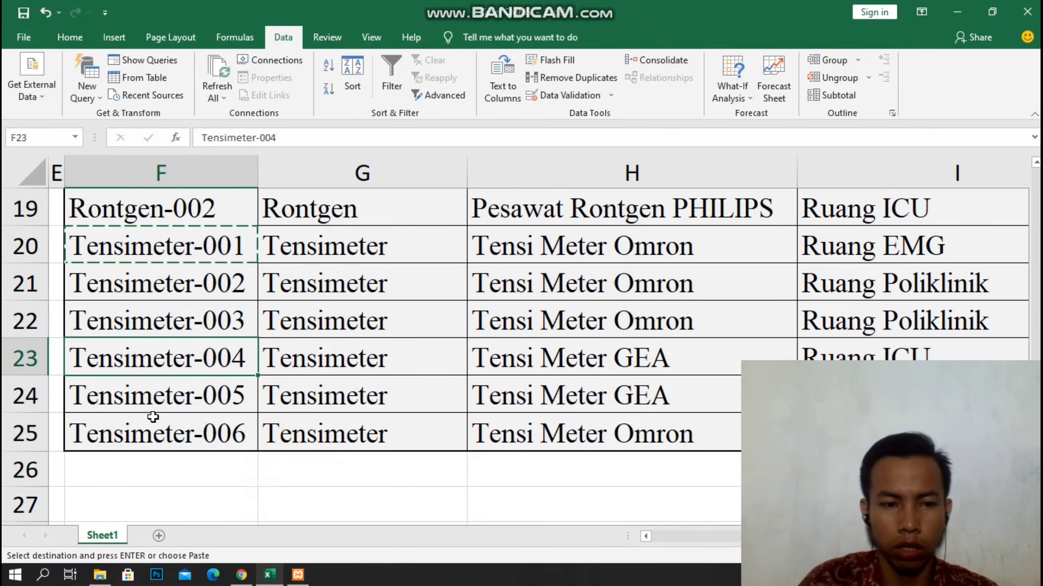
left_click(163, 402)
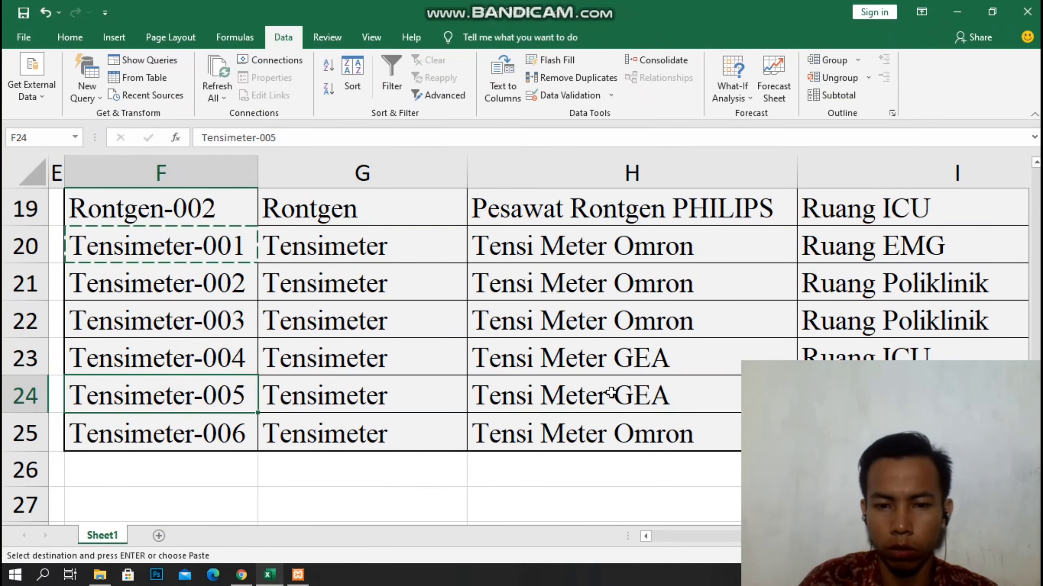
left_click(241, 575)
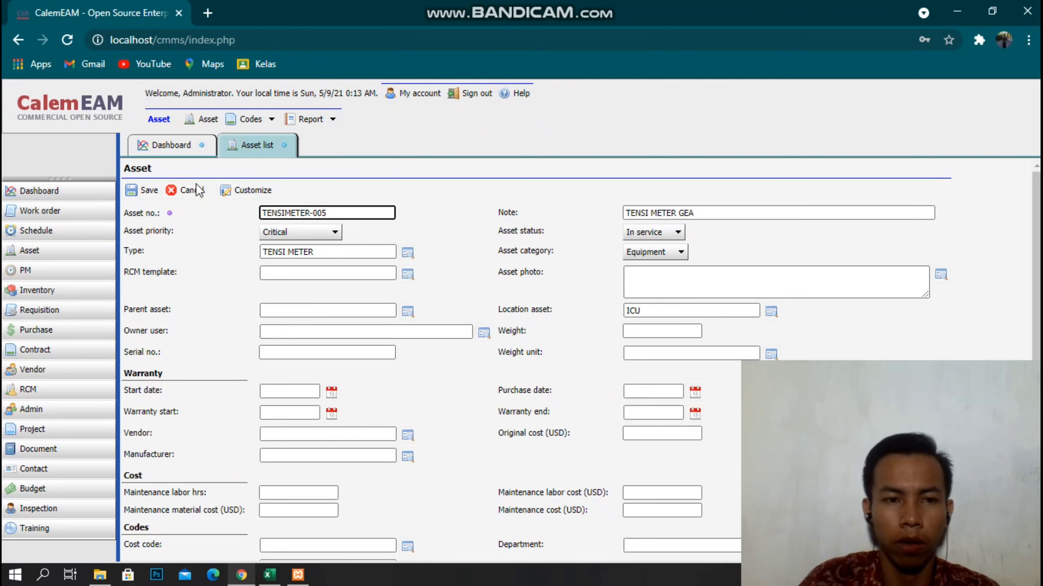
left_click(142, 190)
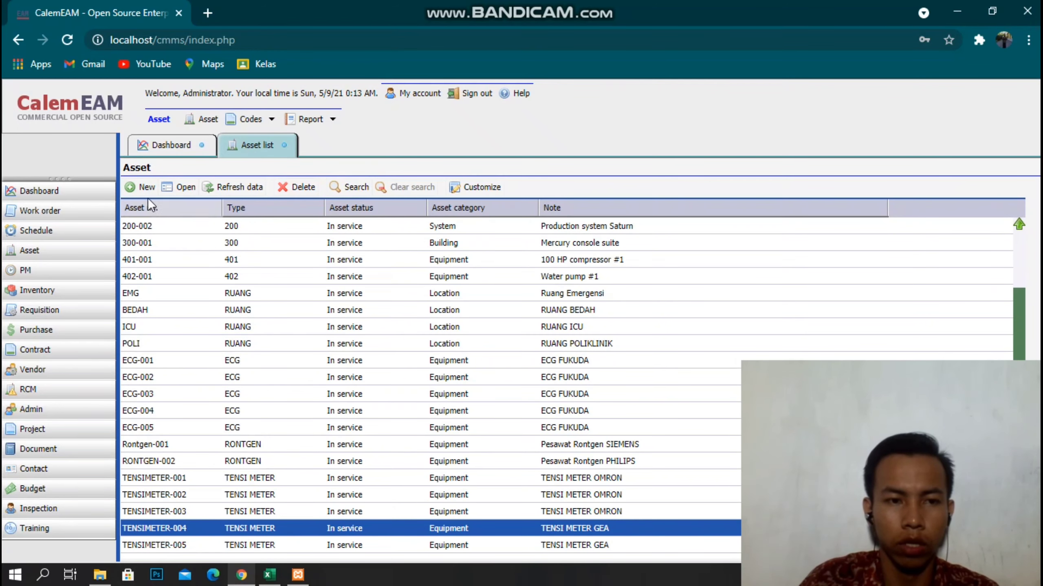
Start asset TENSIMETER-006 and check its row in the Excel sheet.
left_click(142, 188)
type("TENSIMETER-006")
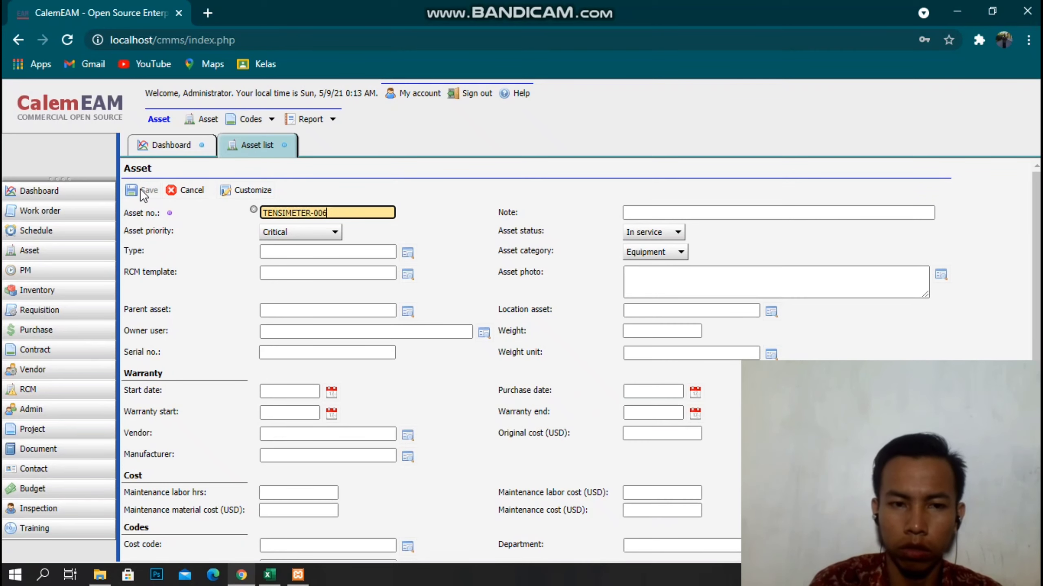
left_click(634, 209)
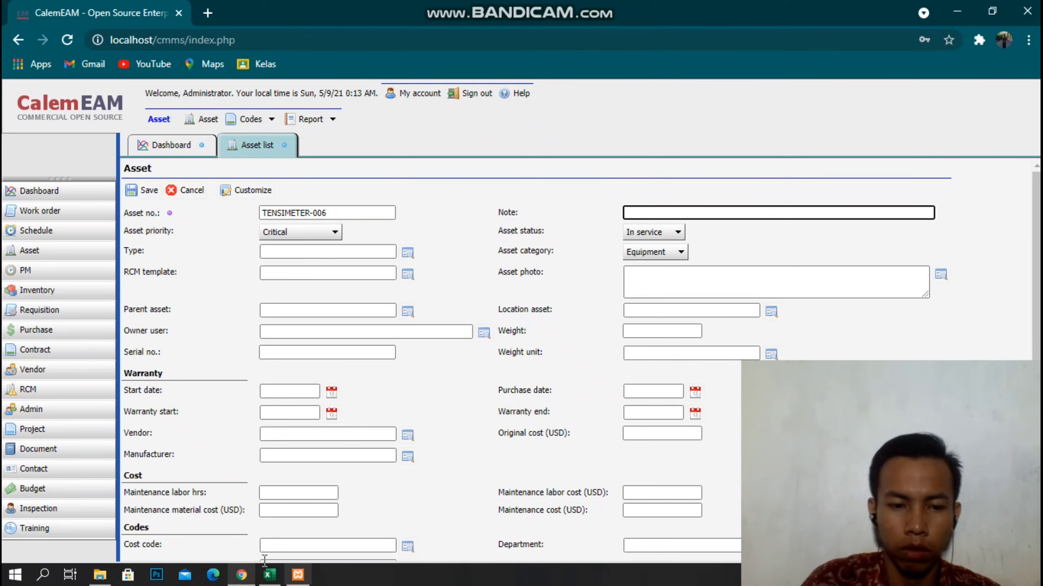
left_click(246, 576)
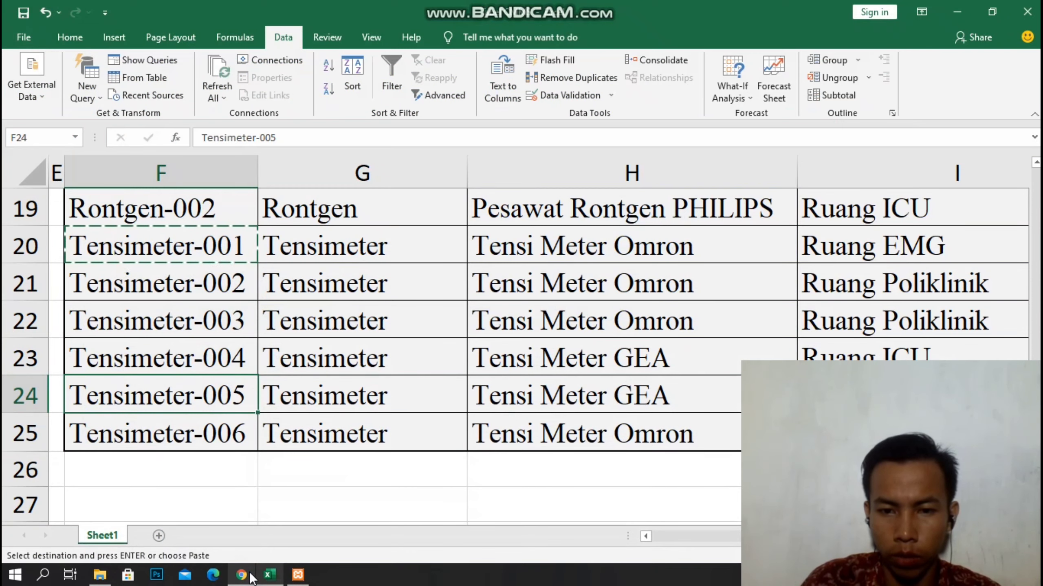
left_click(242, 575)
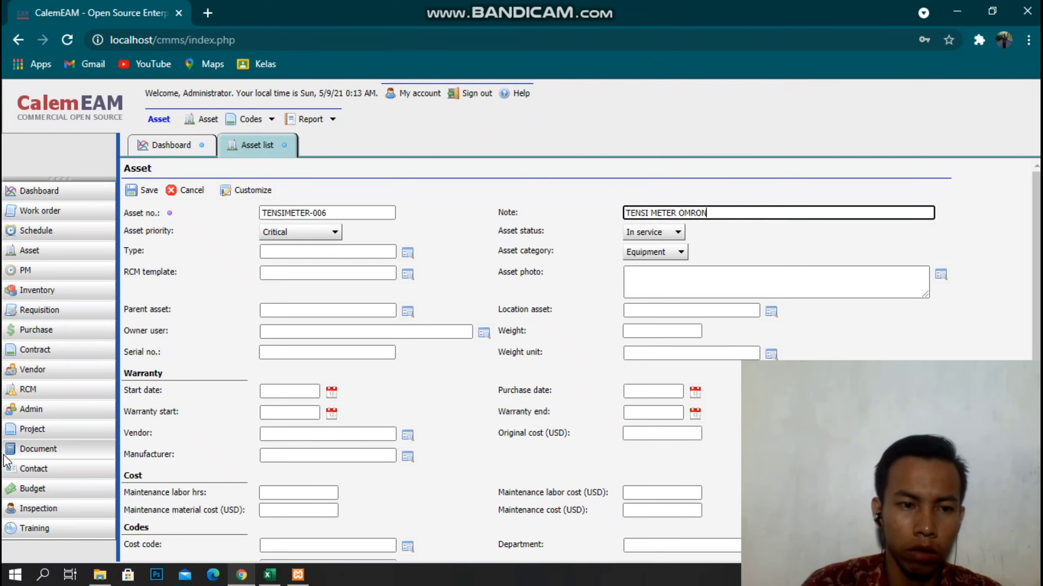
Set the type to TENSI METER and the location asset to BEDAH.
left_click(408, 253)
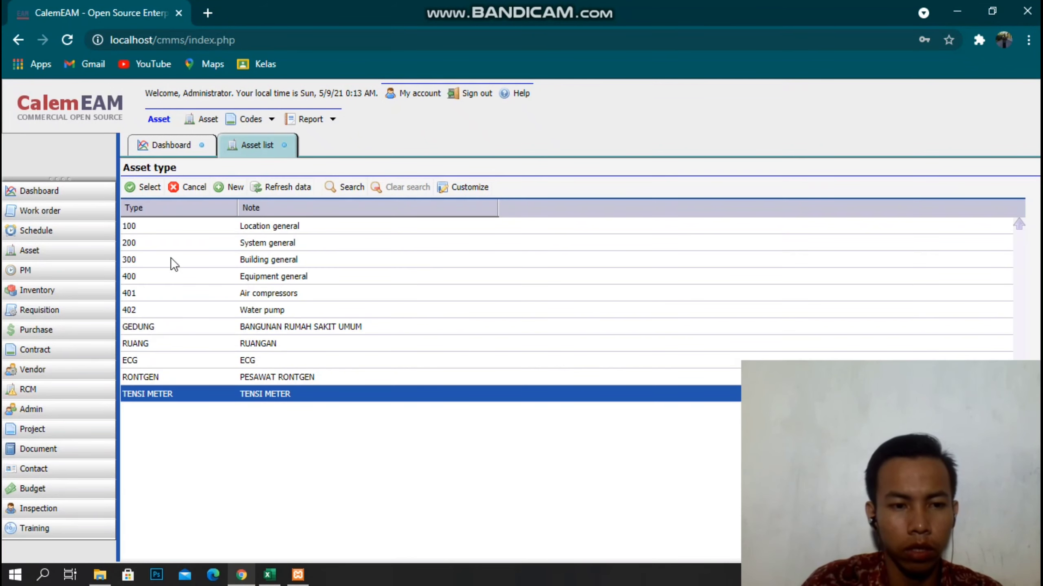
left_click(141, 188)
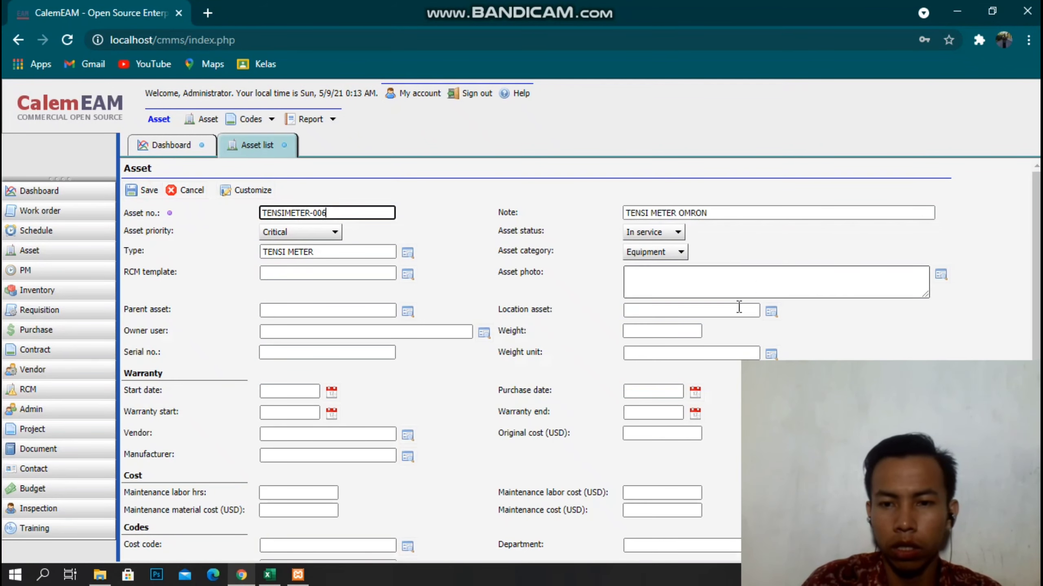
left_click(244, 574)
left_click(243, 574)
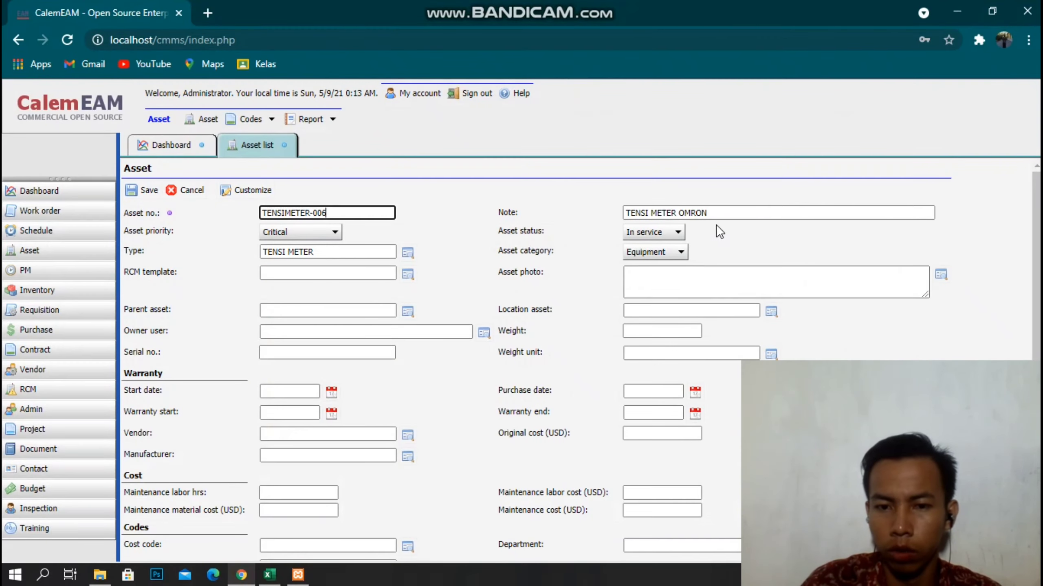
left_click(770, 311)
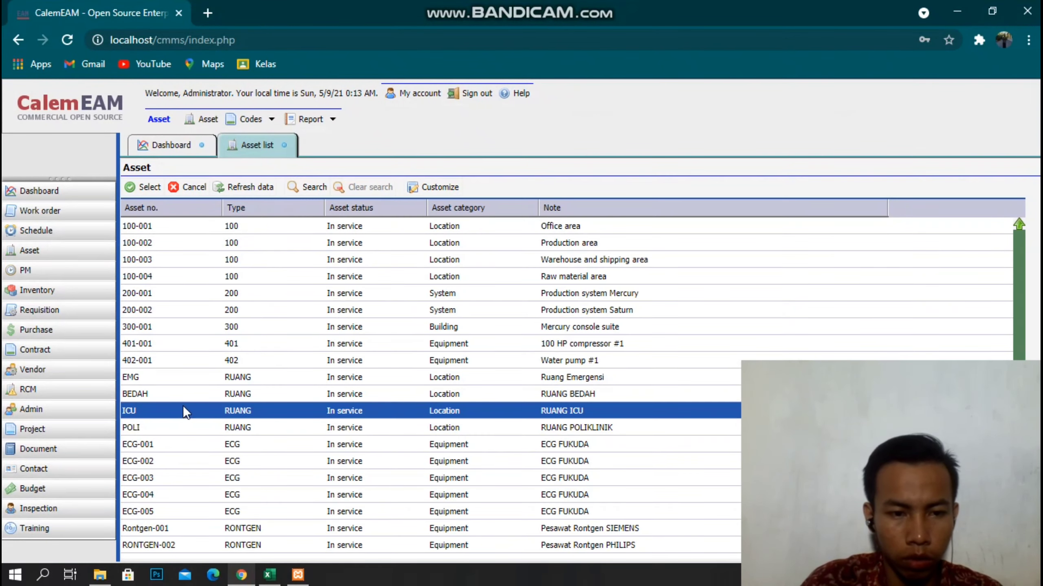
double_click(207, 390)
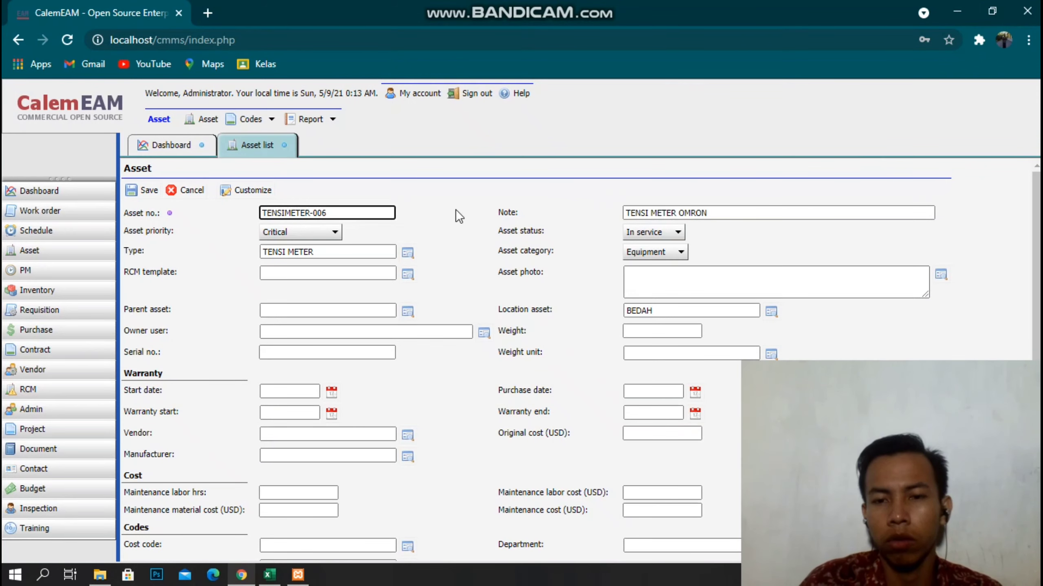
left_click(243, 575)
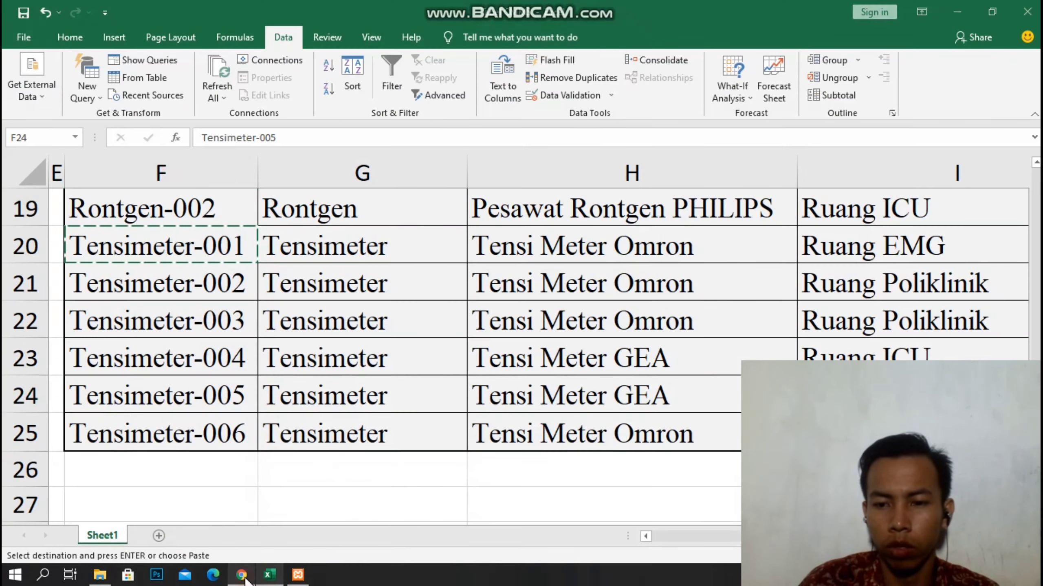
Correct cell I25 from Raung Bedah to Ruang Bedah.
left_click(242, 576)
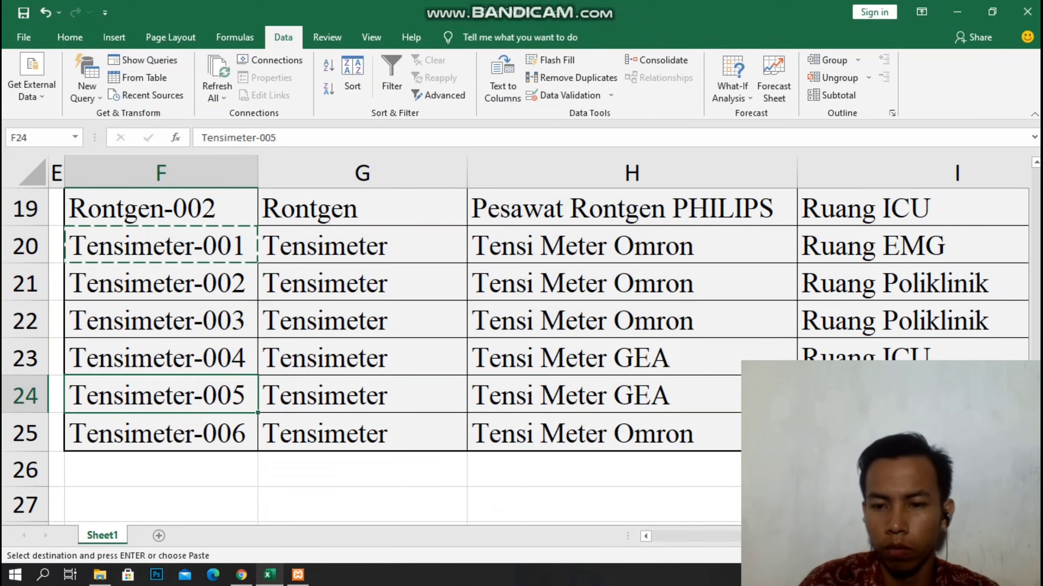
left_click(825, 436)
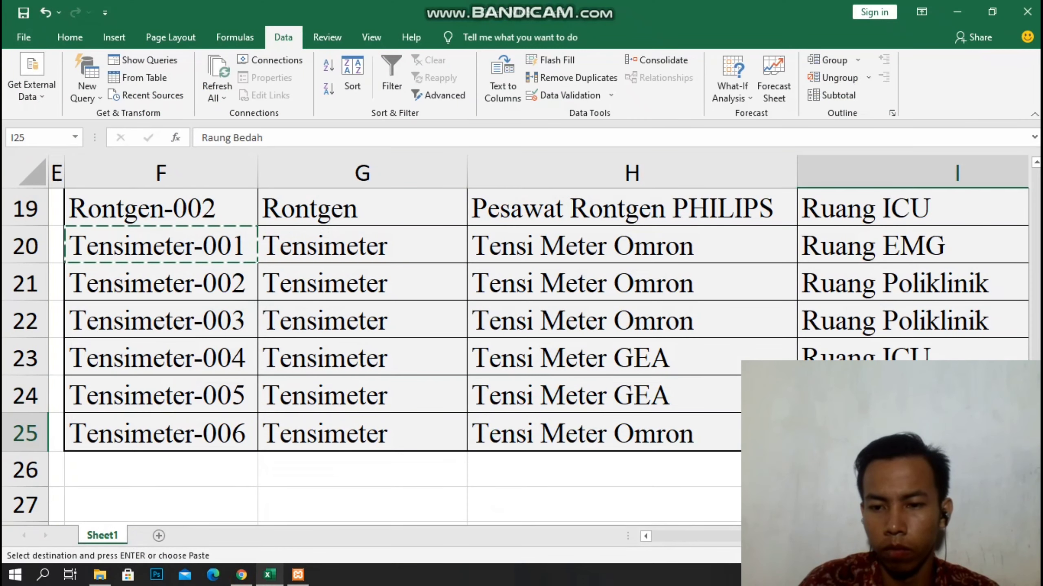
left_click(225, 141)
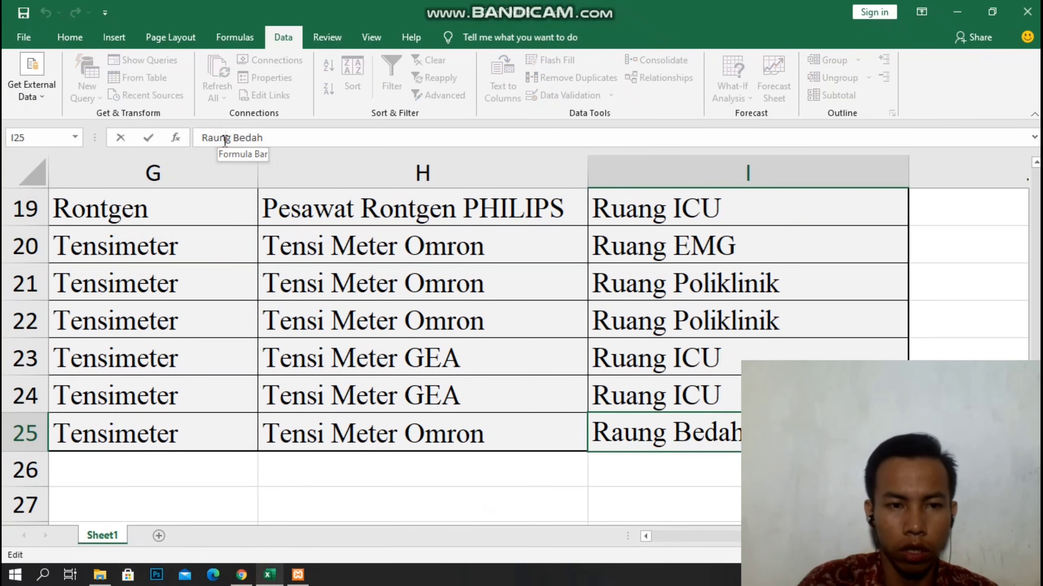
key("BackSpace")
key("BackSpace")
type("U")
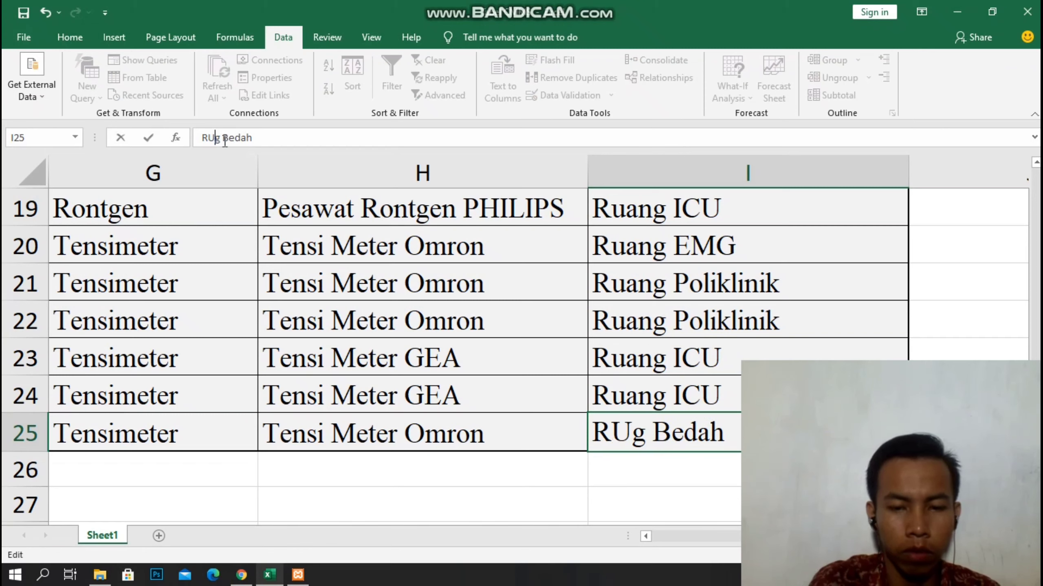
key("BackSpace")
key("BackSpace")
type("uan")
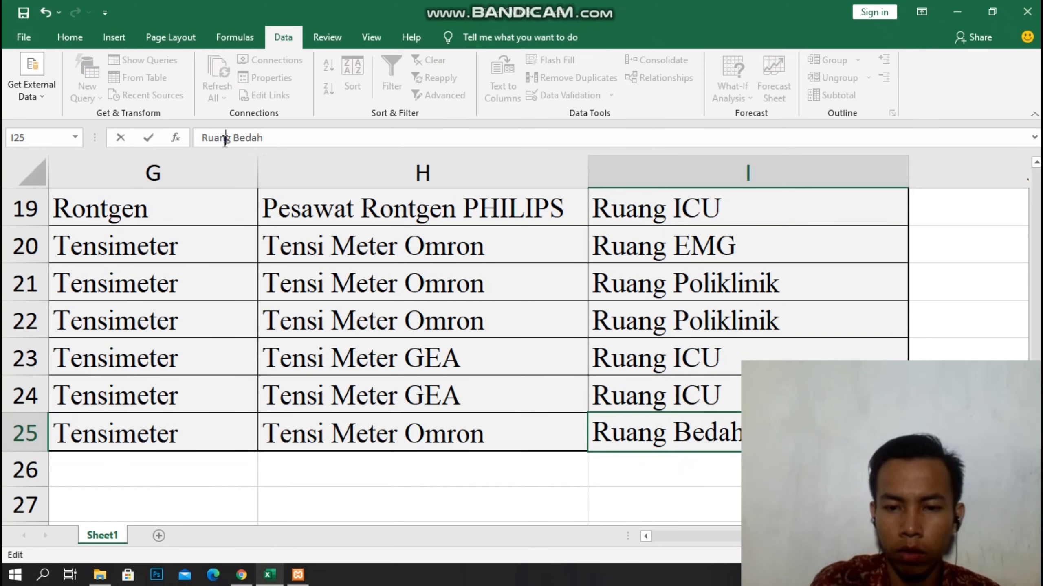
left_click(465, 419)
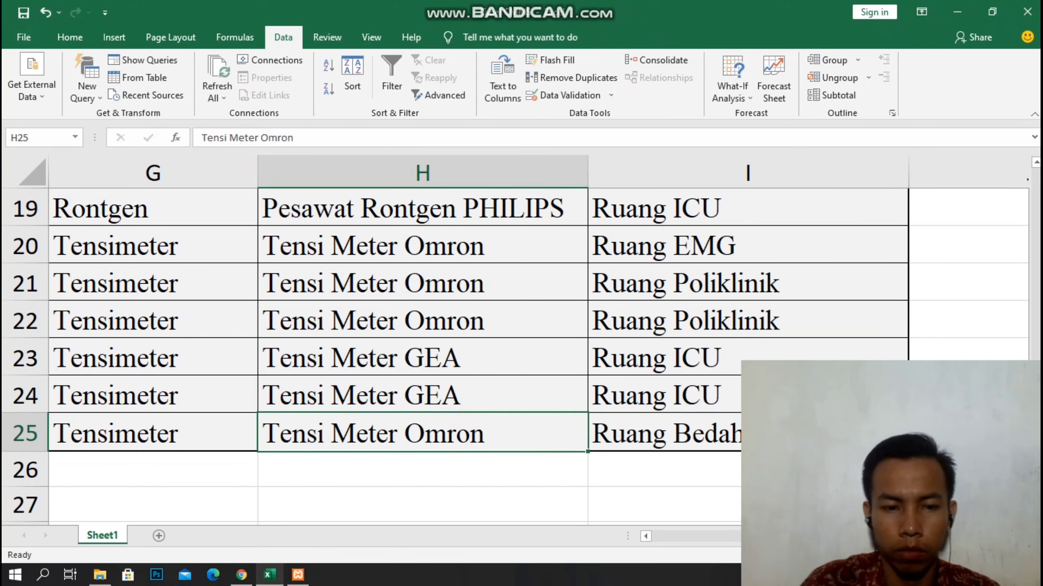
Save the Excel workbook.
scroll(410, 328, "left", 1)
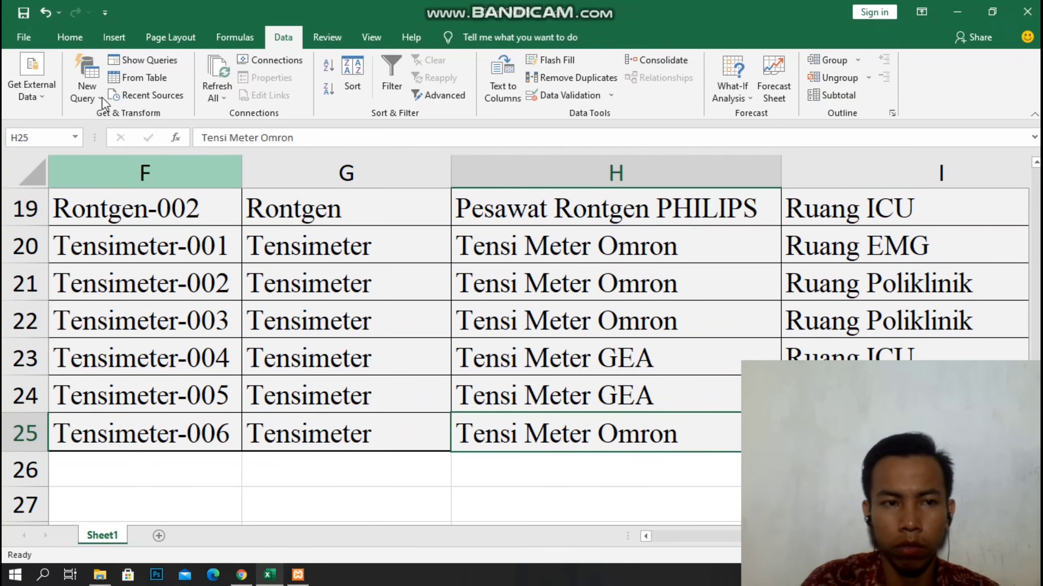
left_click(26, 32)
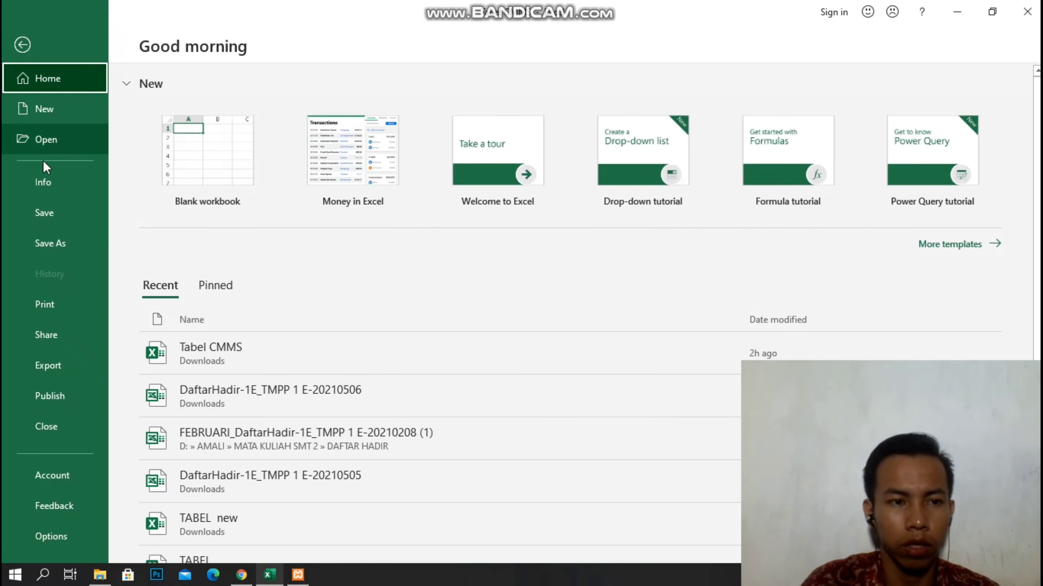
left_click(25, 206)
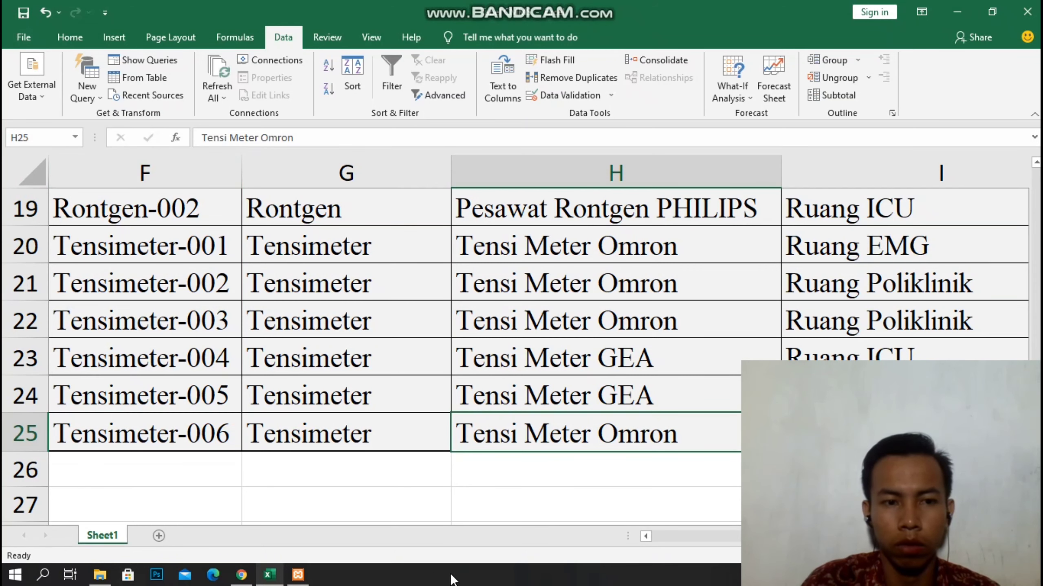
scroll(562, 470, "left", 2)
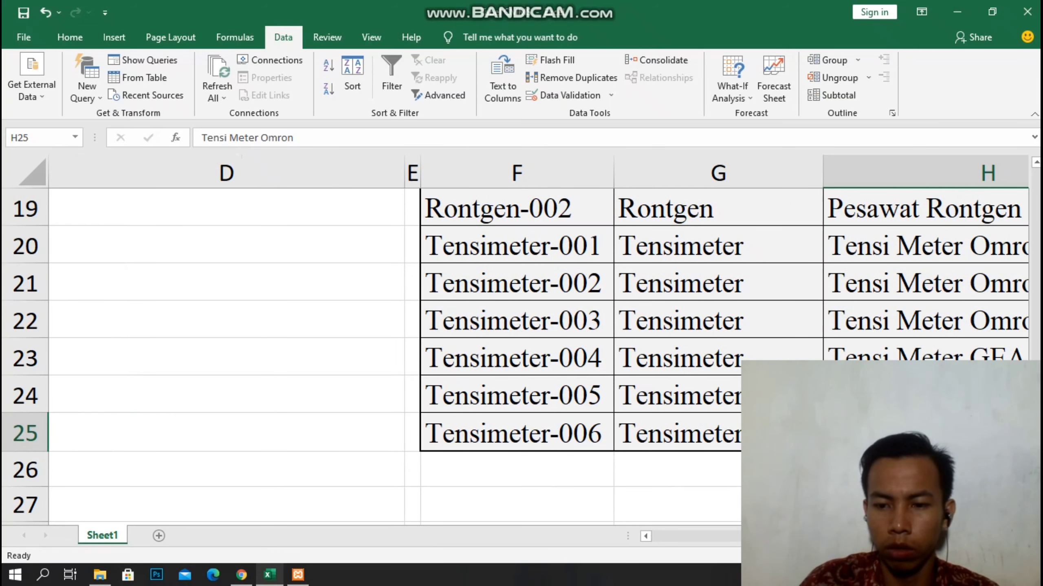
scroll(564, 341, "right", 2)
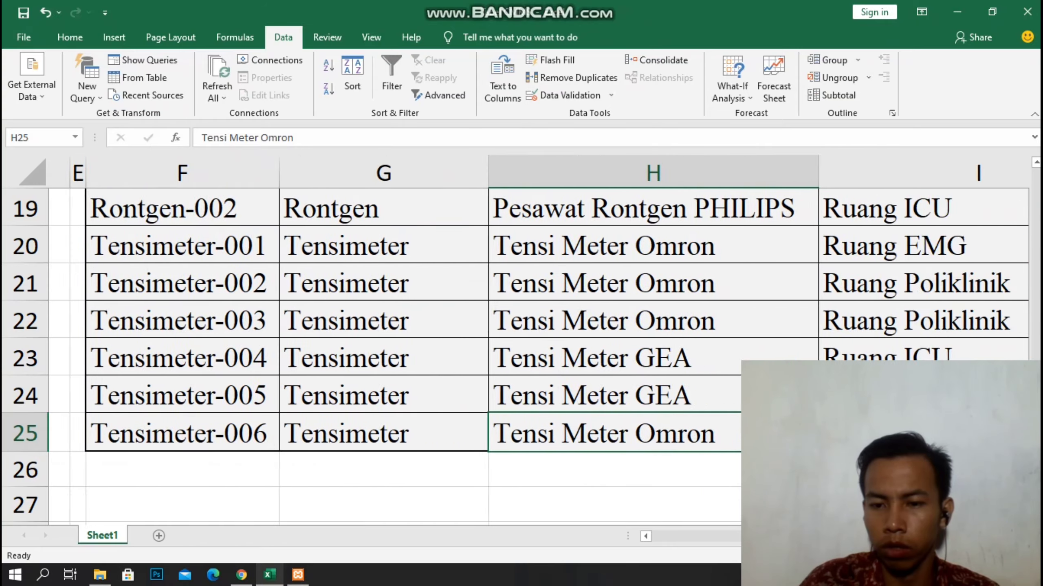
Save the TENSIMETER-006 record from the CalemEAM asset form.
left_click(241, 575)
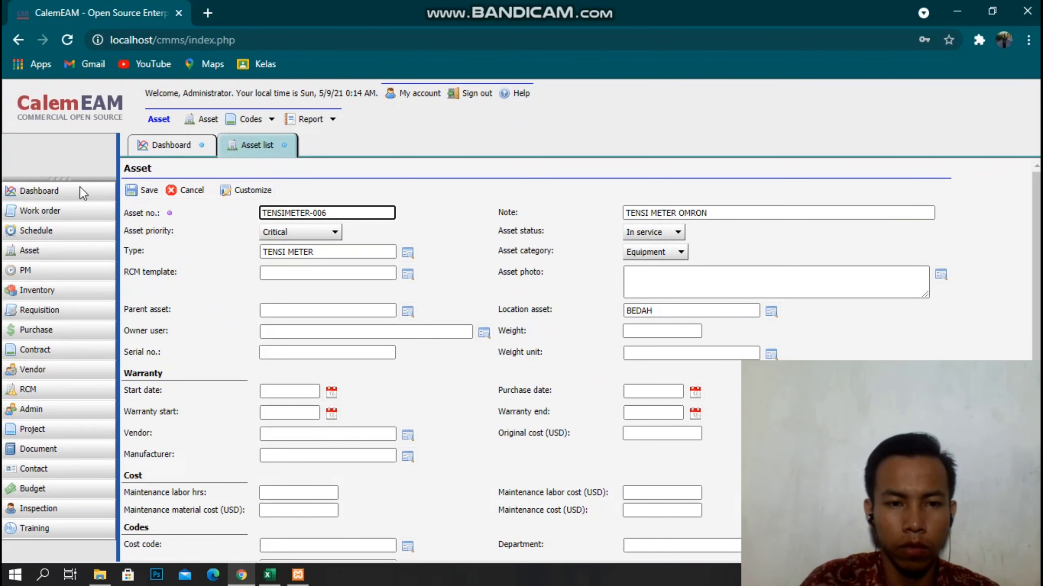
left_click(144, 190)
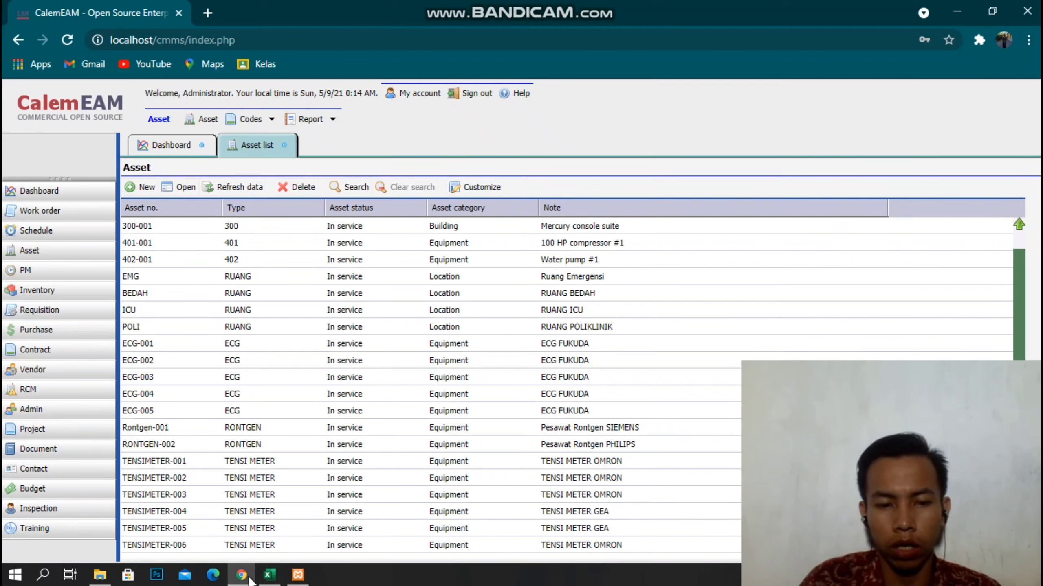
mouse_move(250, 577)
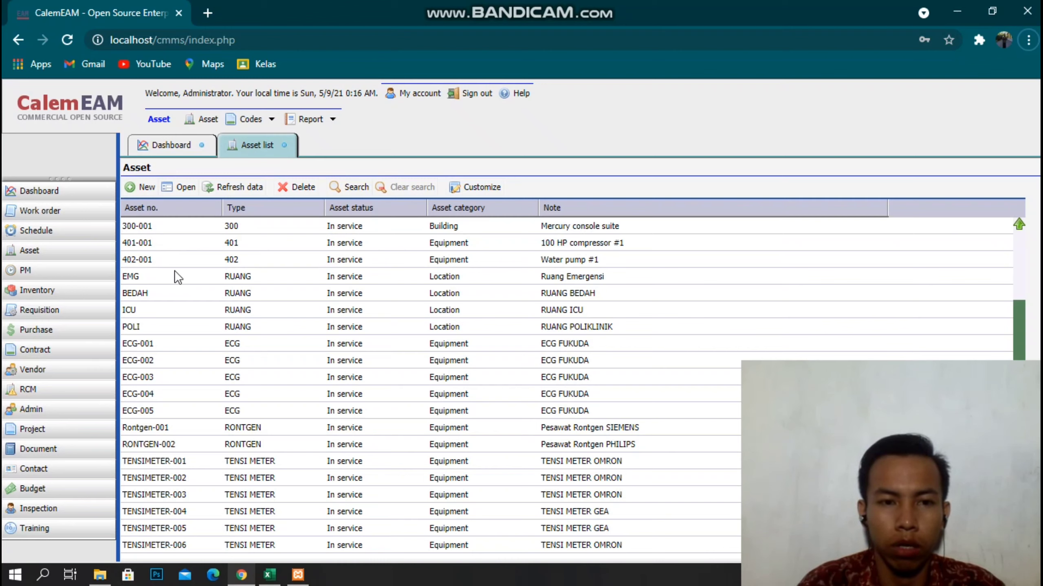
Run a new asset search filtered on location asset EMG, leaving six matching assets.
left_click(356, 195)
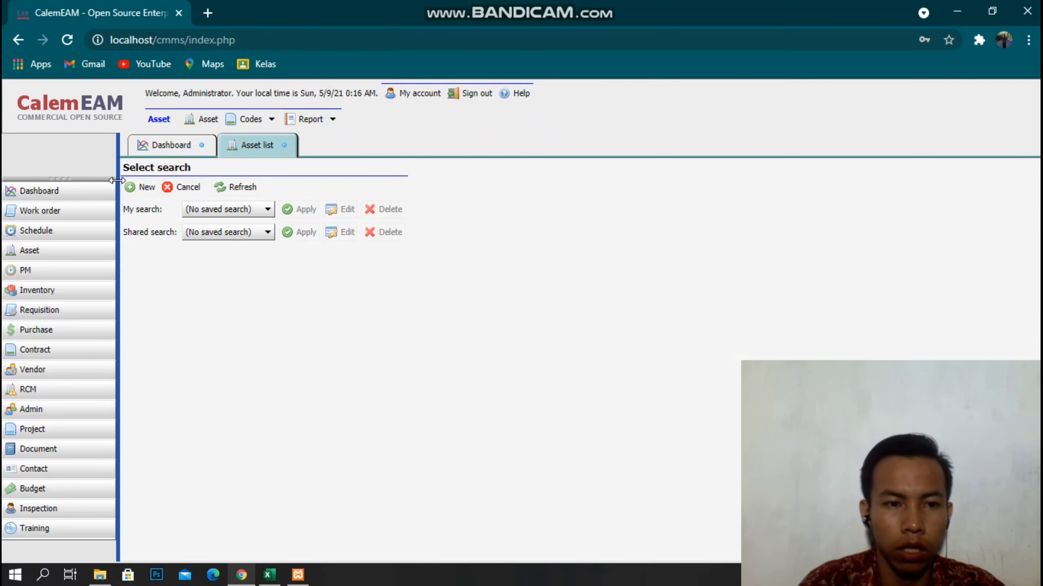
left_click(142, 190)
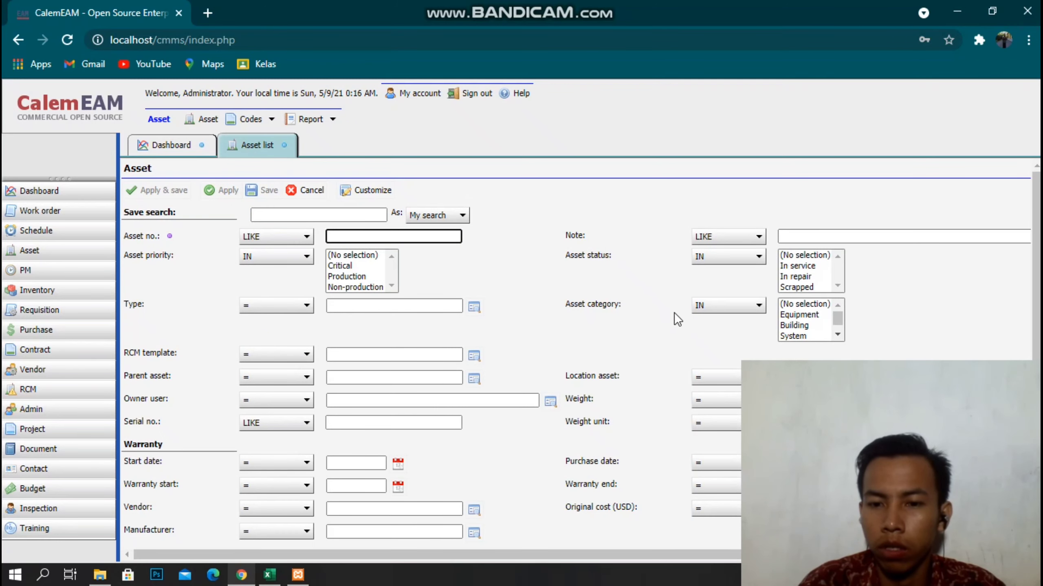
left_click(926, 379)
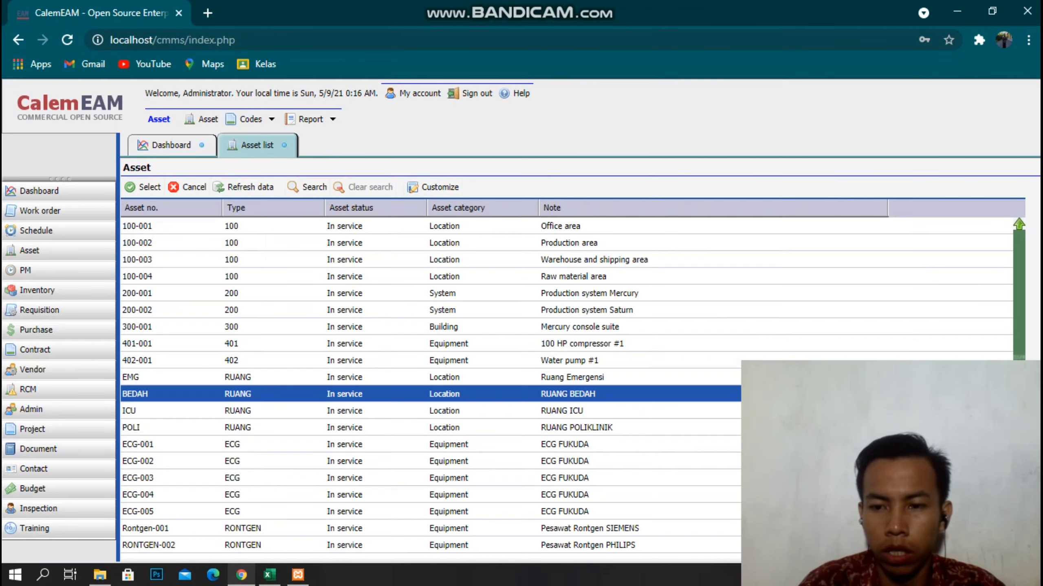
double_click(189, 375)
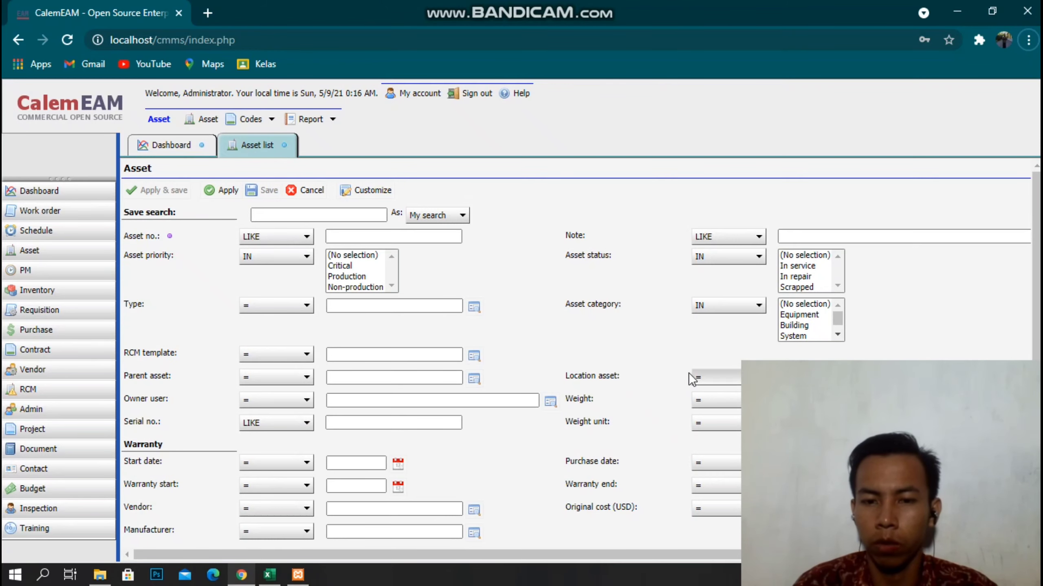
left_click(213, 190)
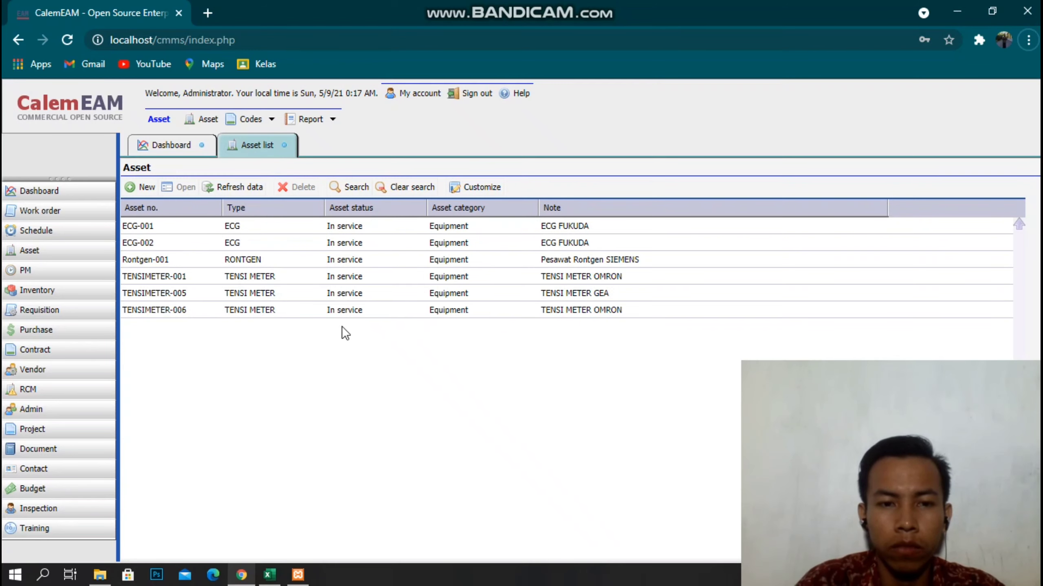
Rename ECG-003 (H15) and ECG-005 (H17) from ECG FUKUDA to ECG MIDRAY.
key("alt+Tab")
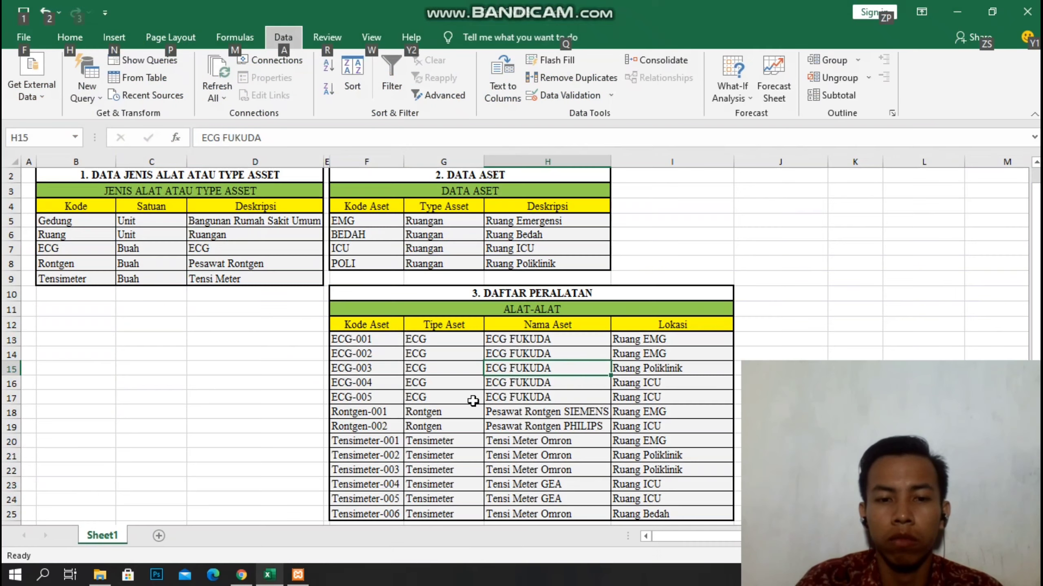
left_click(545, 369)
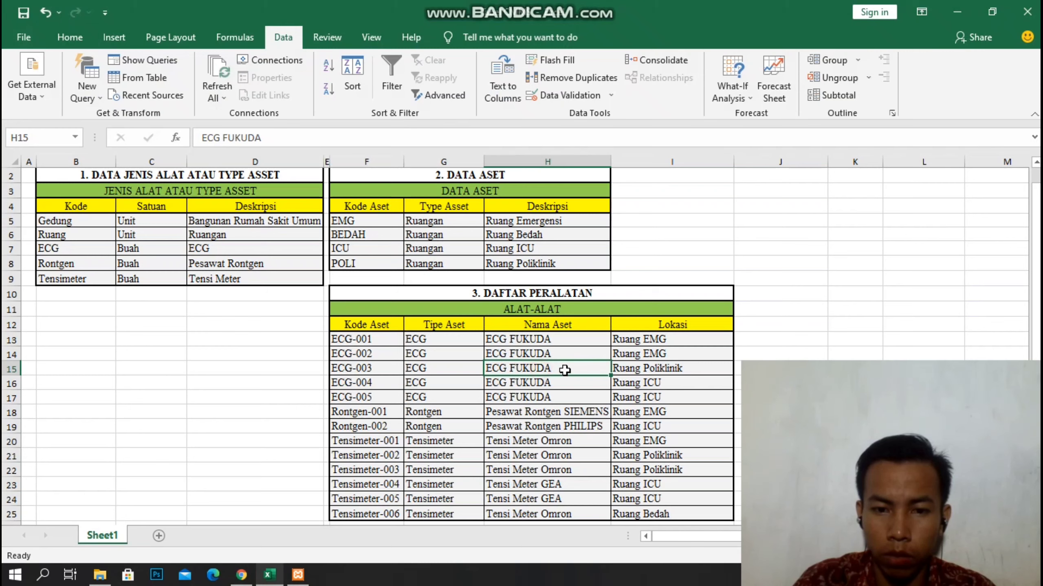
double_click(550, 370)
double_click(546, 370)
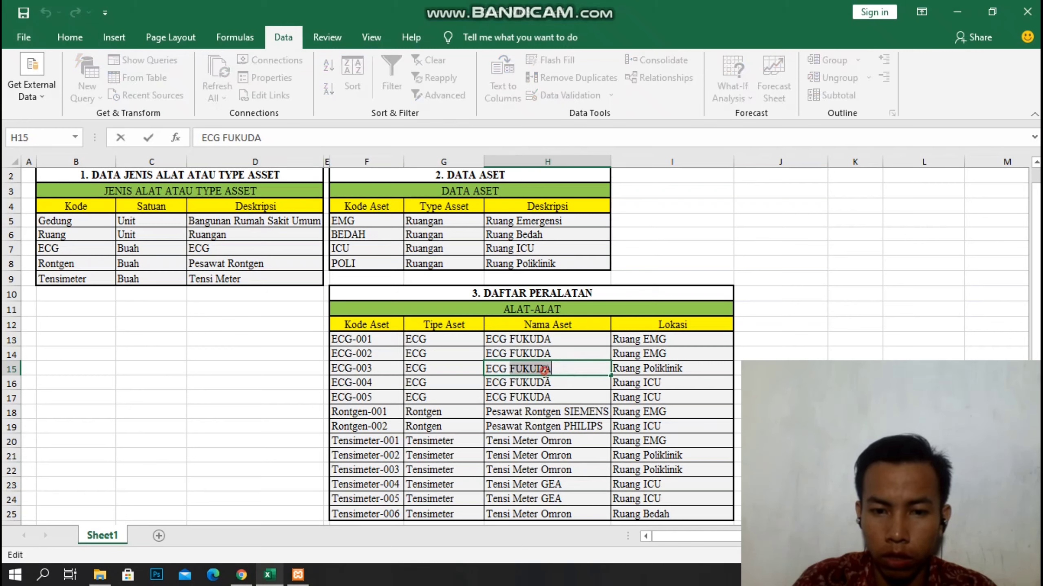
type("midray")
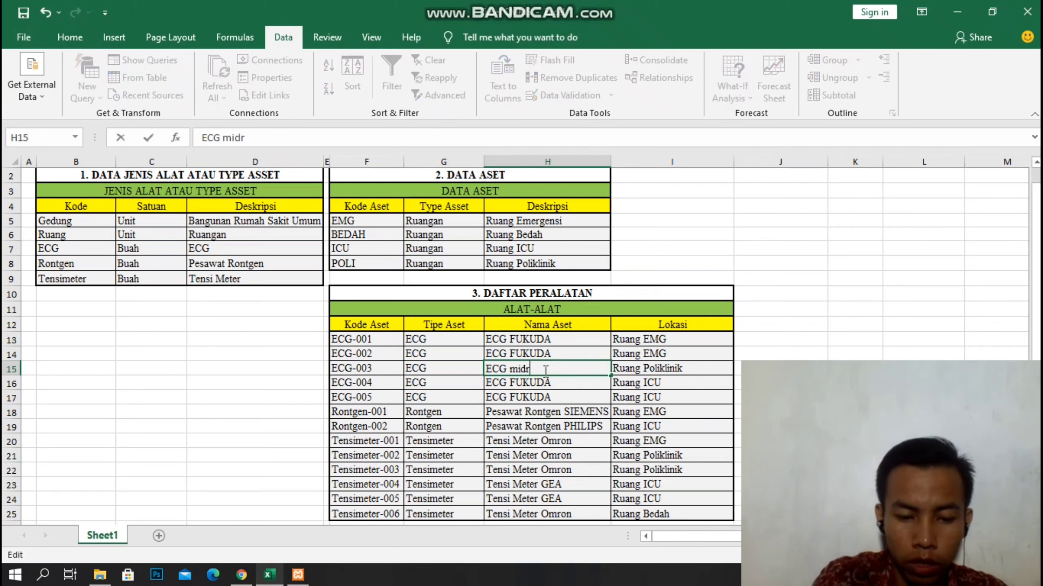
key("BackSpace")
key("BackSpace")
key("BackSpace")
key("BackSpace")
key("BackSpace")
key("BackSpace")
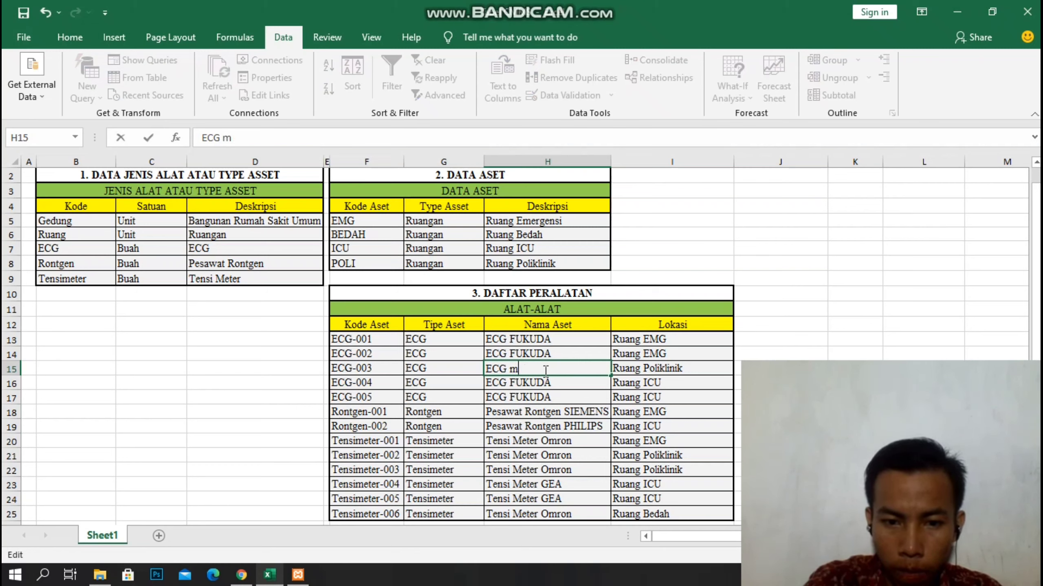
type("MID")
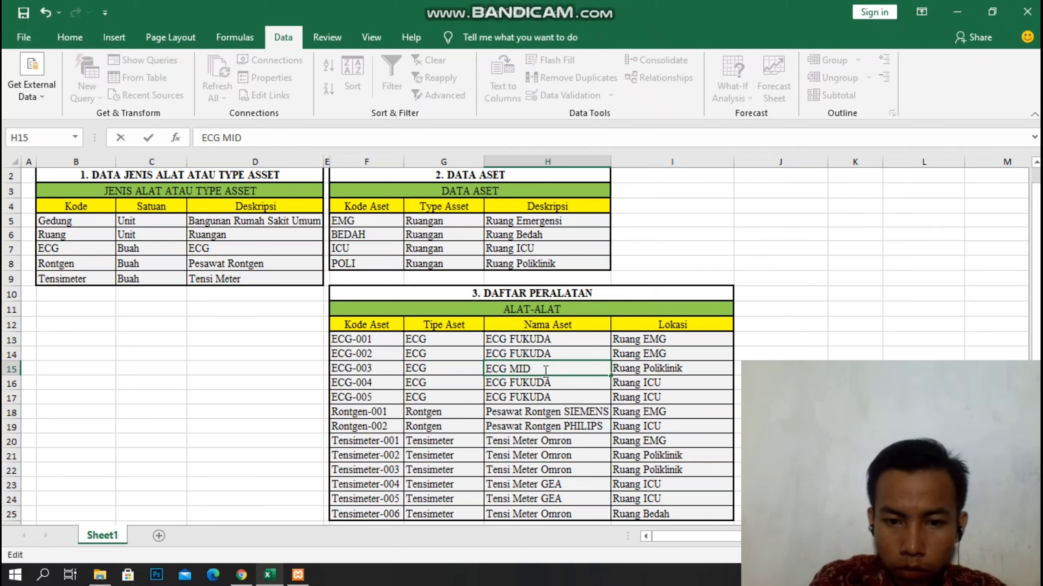
type("RAY")
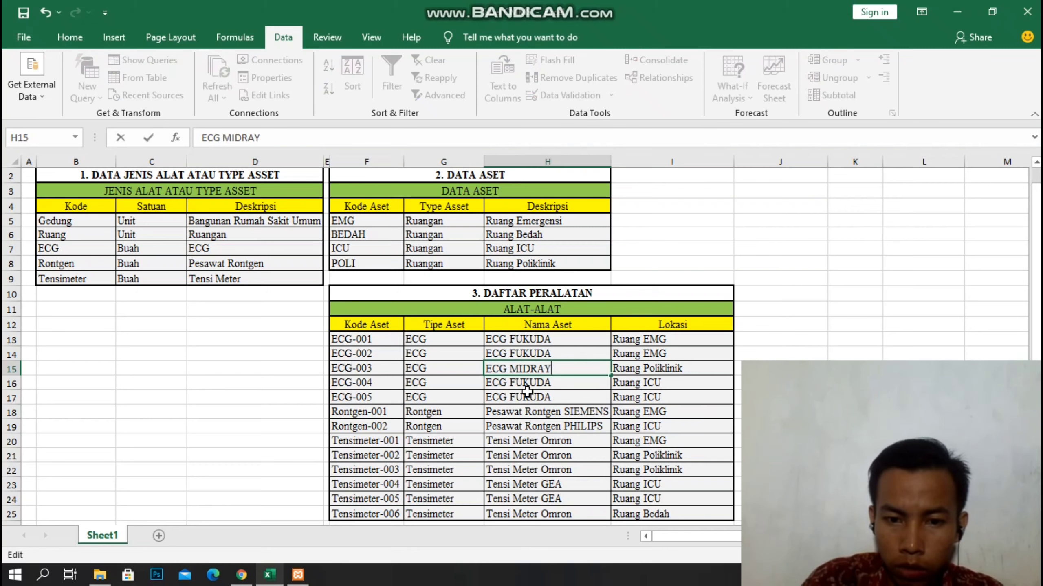
left_click(534, 410)
left_click_drag(534, 397, 533, 385)
left_click(537, 397)
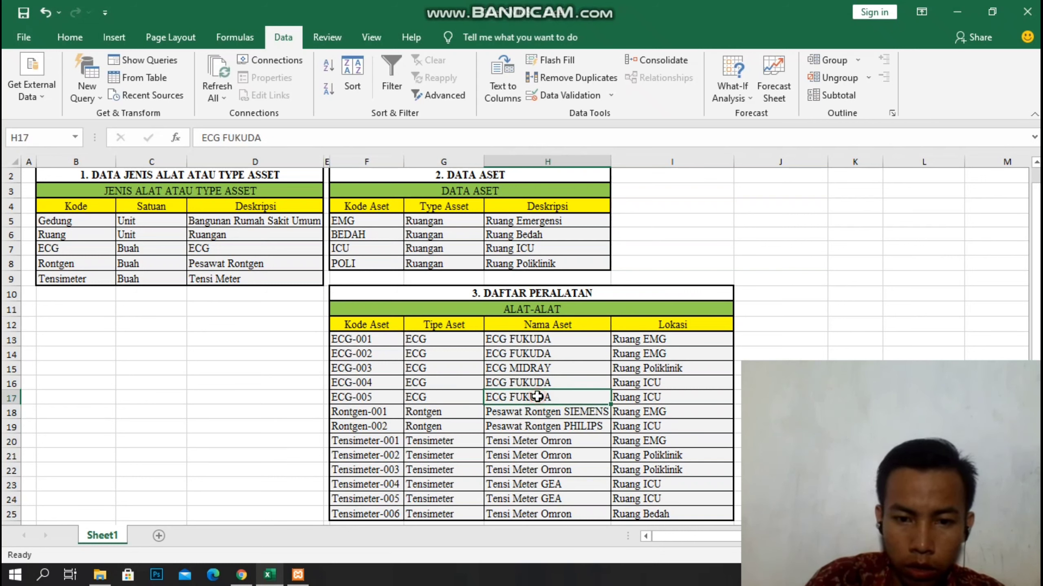
type("EC")
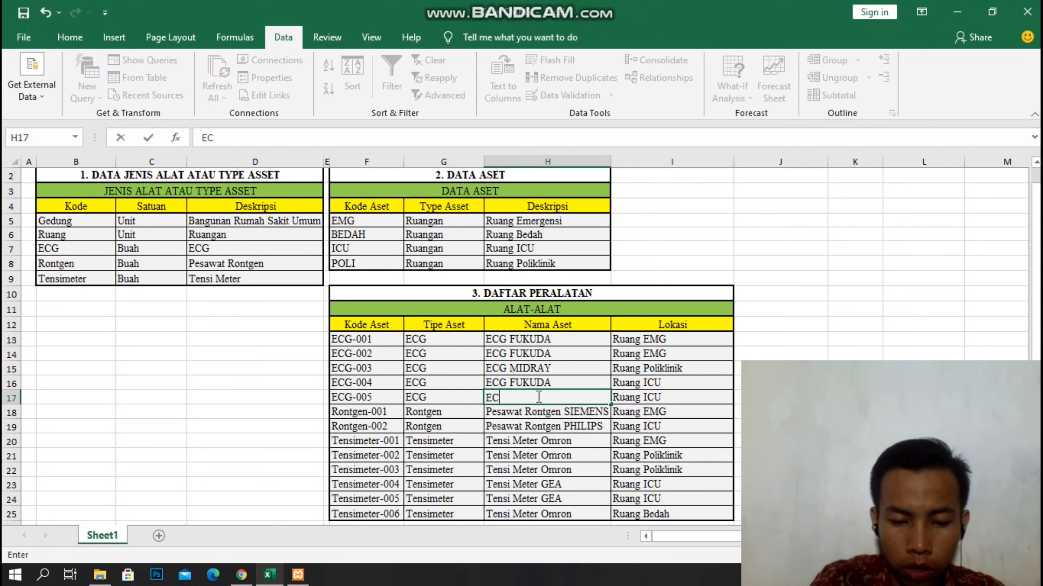
type("G MIDRAY")
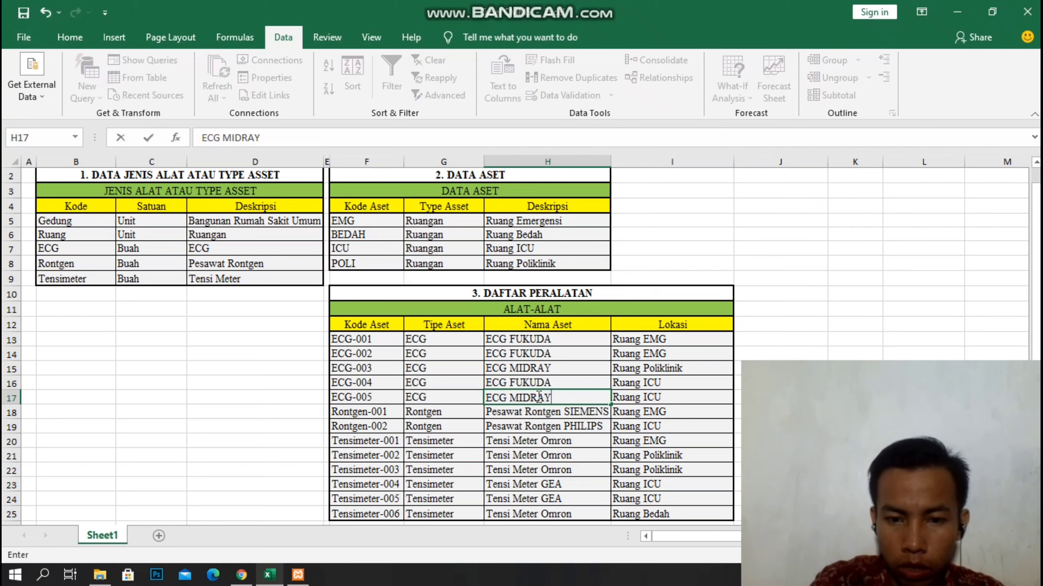
left_click(482, 444)
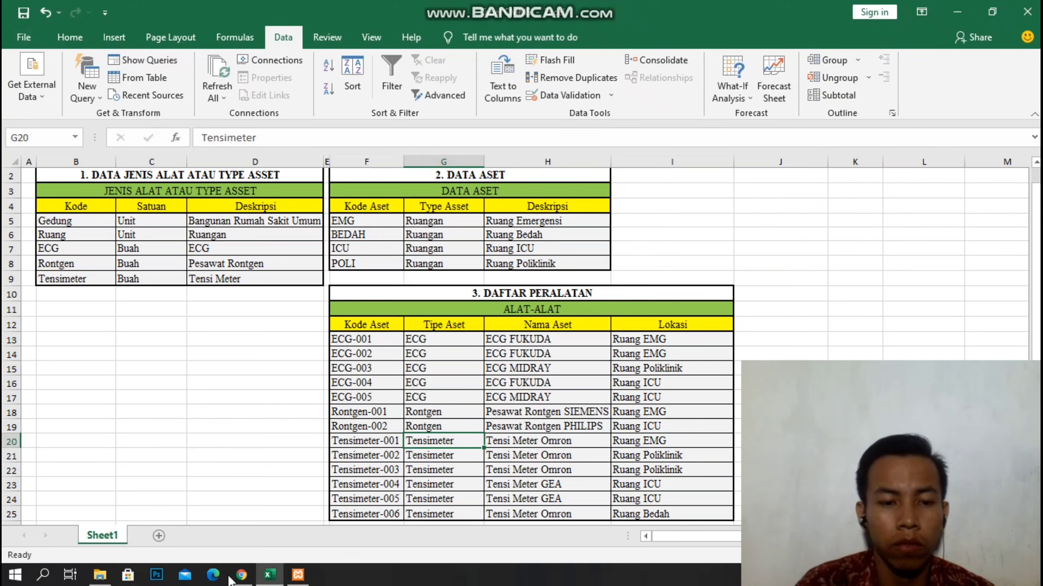
Close the filtered list, reopen the full asset list, and open the ECG-003 record.
mouse_move(244, 576)
left_click(247, 522)
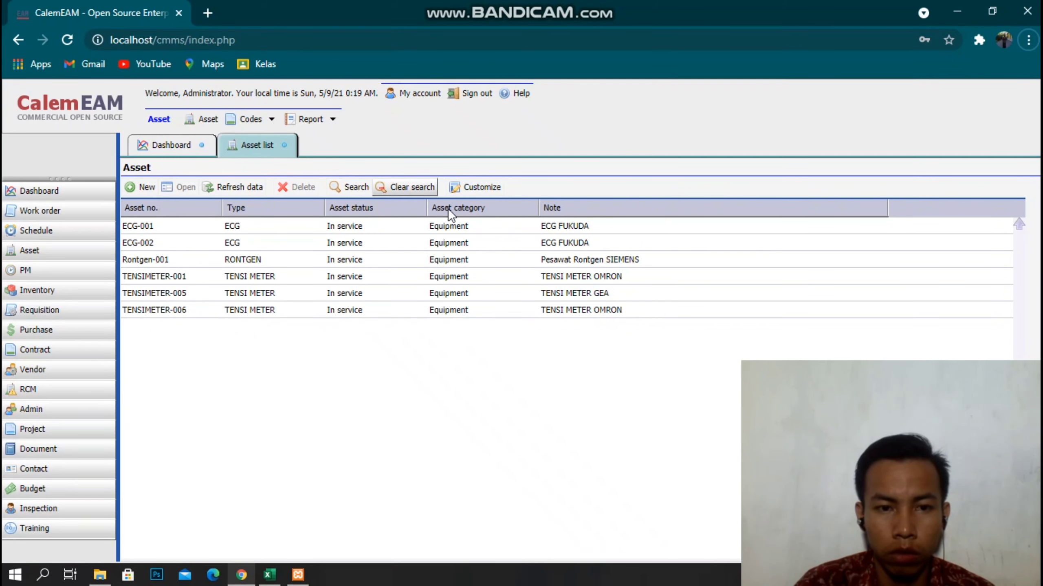
left_click(249, 143)
left_click(158, 142)
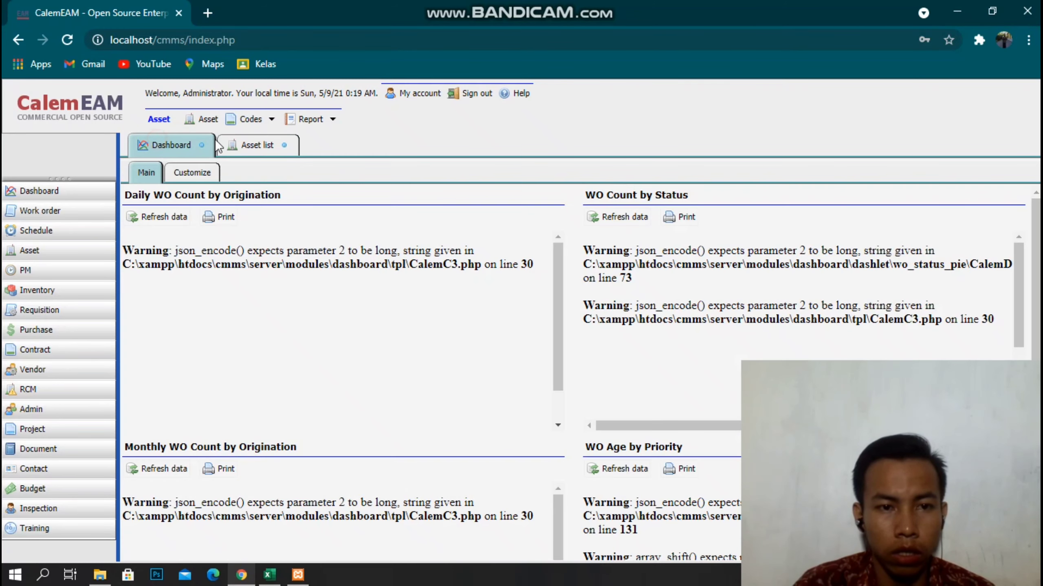
left_click(278, 142)
left_click(29, 250)
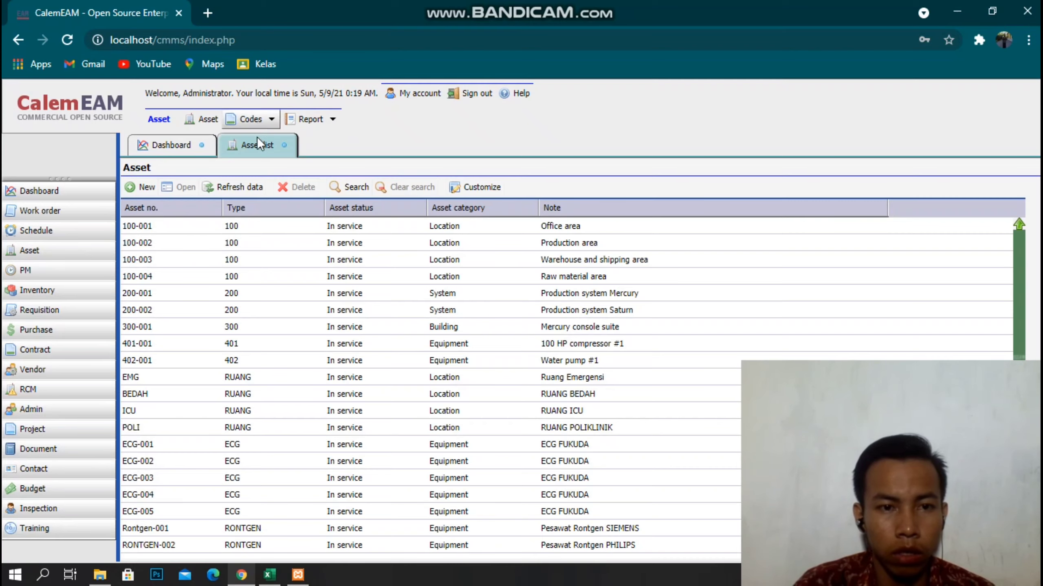
scroll(153, 497, "down", 2)
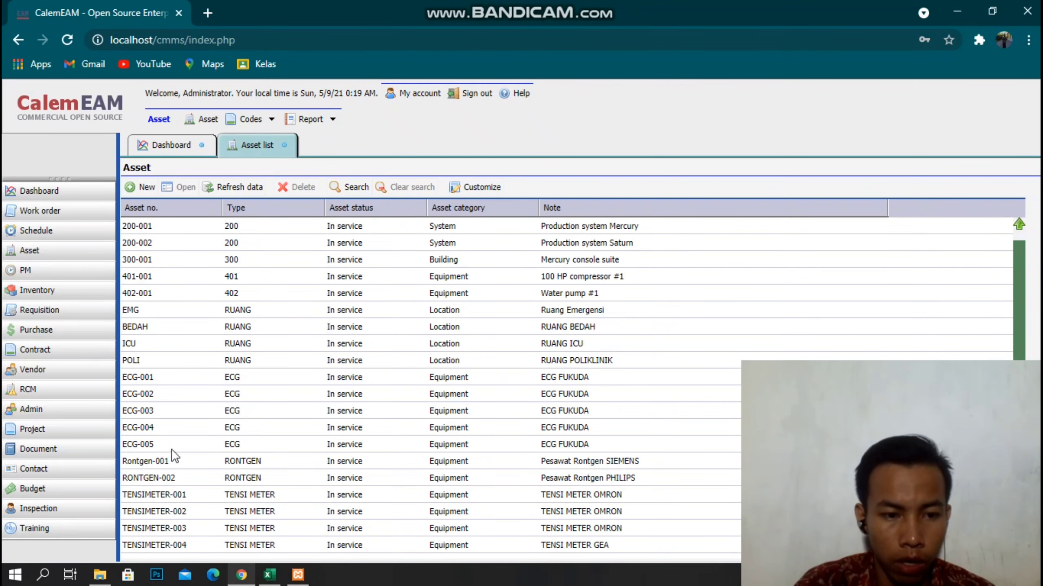
left_click(248, 582)
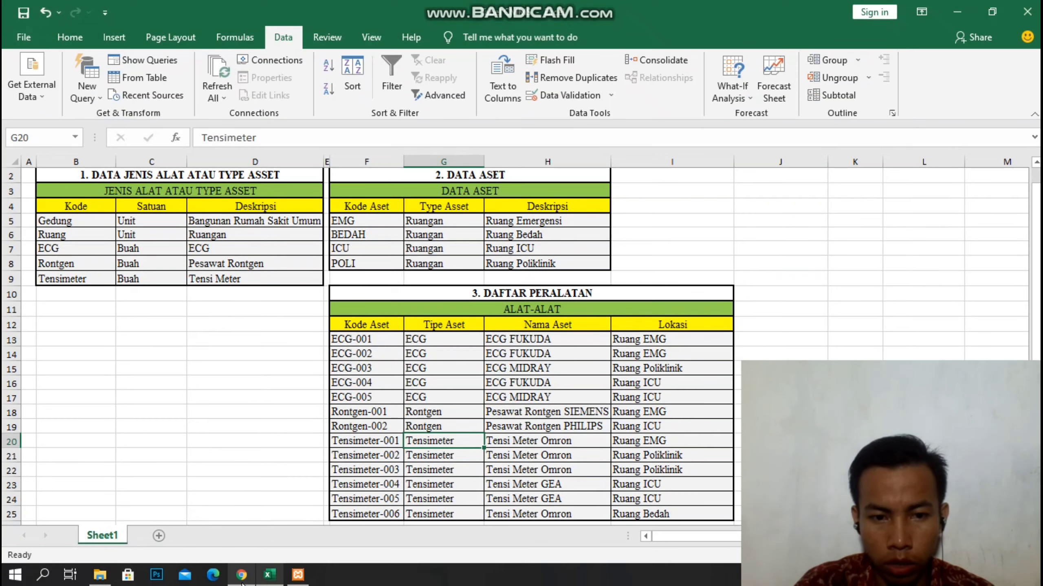
left_click(241, 577)
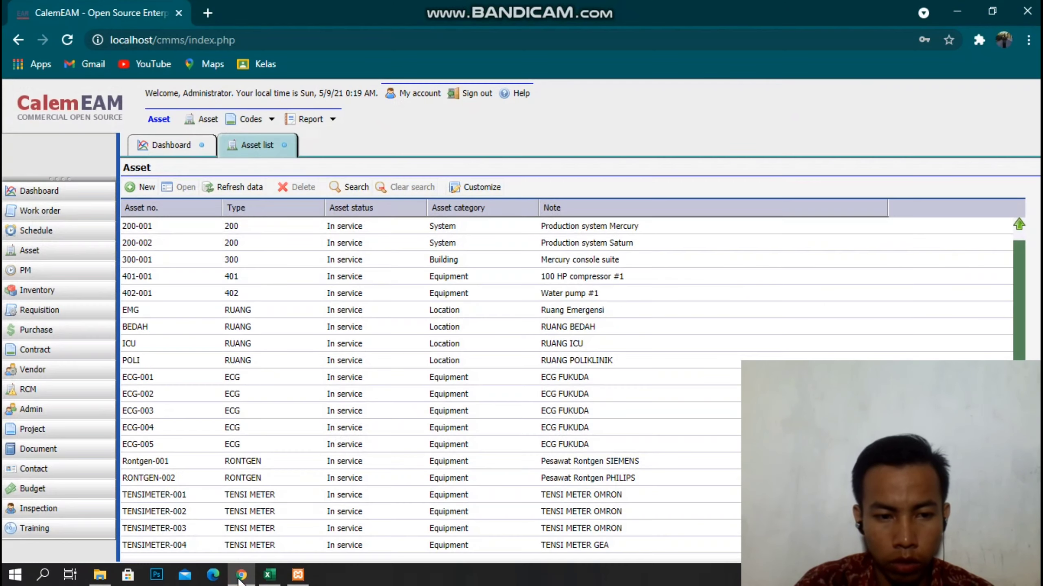
double_click(156, 406)
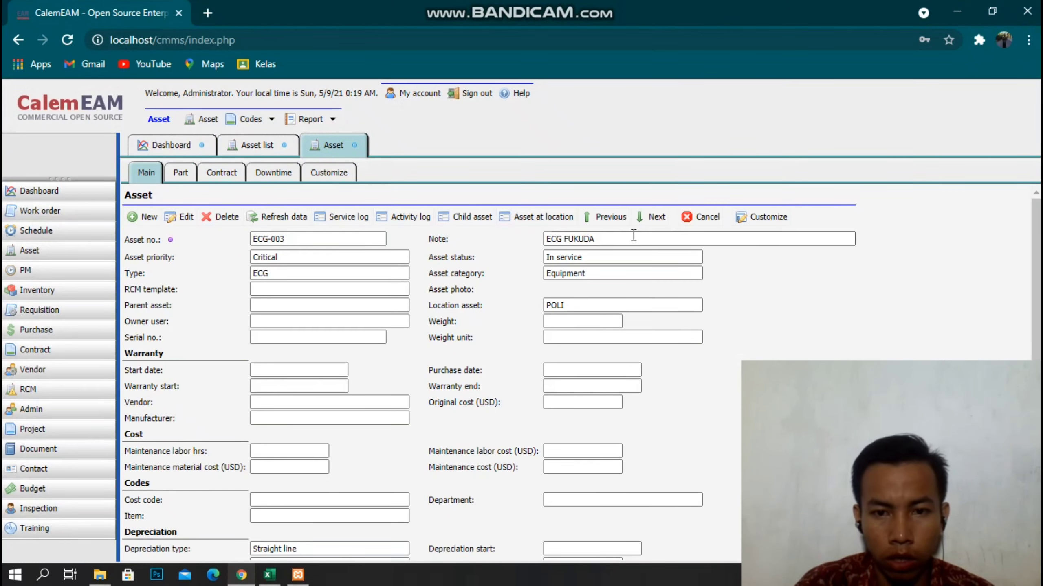
Edit ECG-003's note, replacing FUKUDA with MIDRAY so it reads ECG MIDRAY.
left_click(631, 237)
double_click(582, 239)
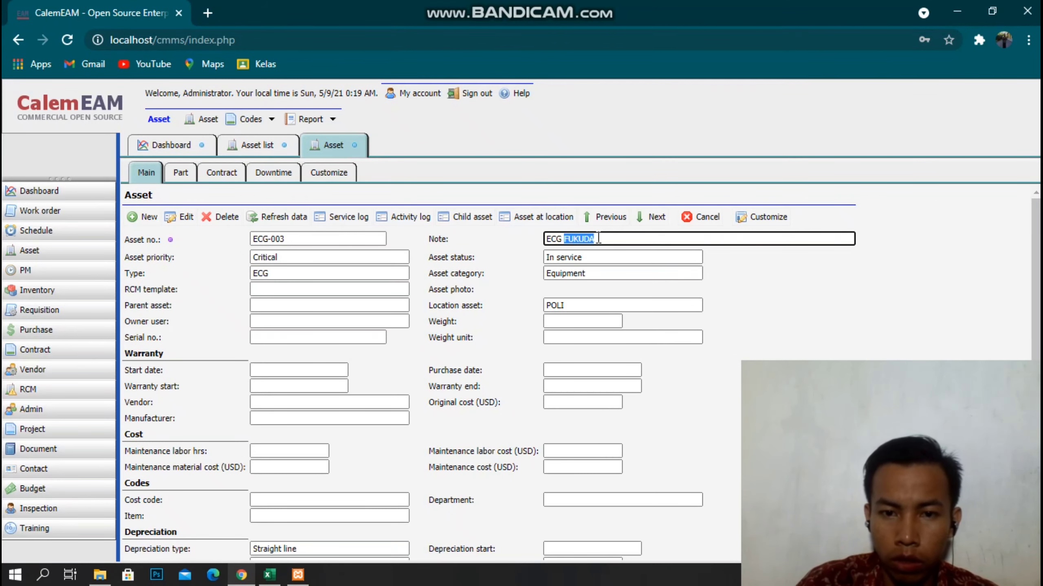
double_click(591, 240)
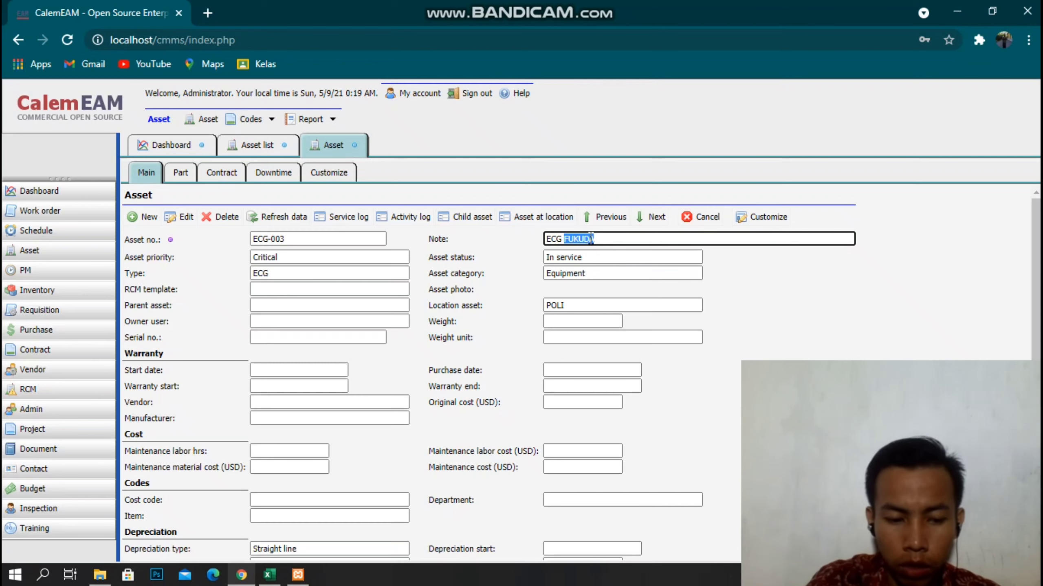
left_click(619, 240)
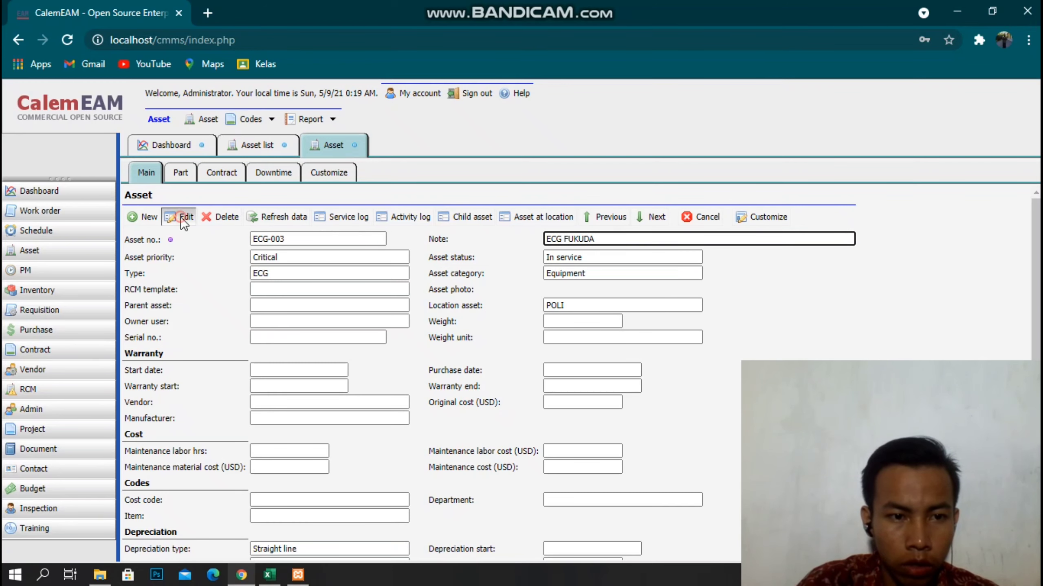
left_click(181, 217)
left_click(701, 212)
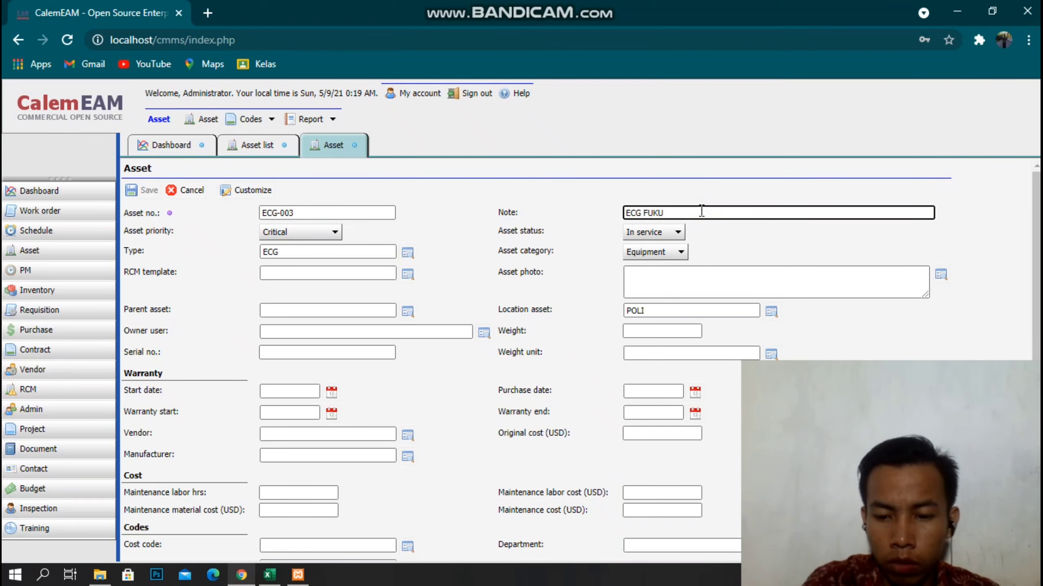
key("BackSpace")
key("BackSpace")
key("BackSpace")
type("RAY")
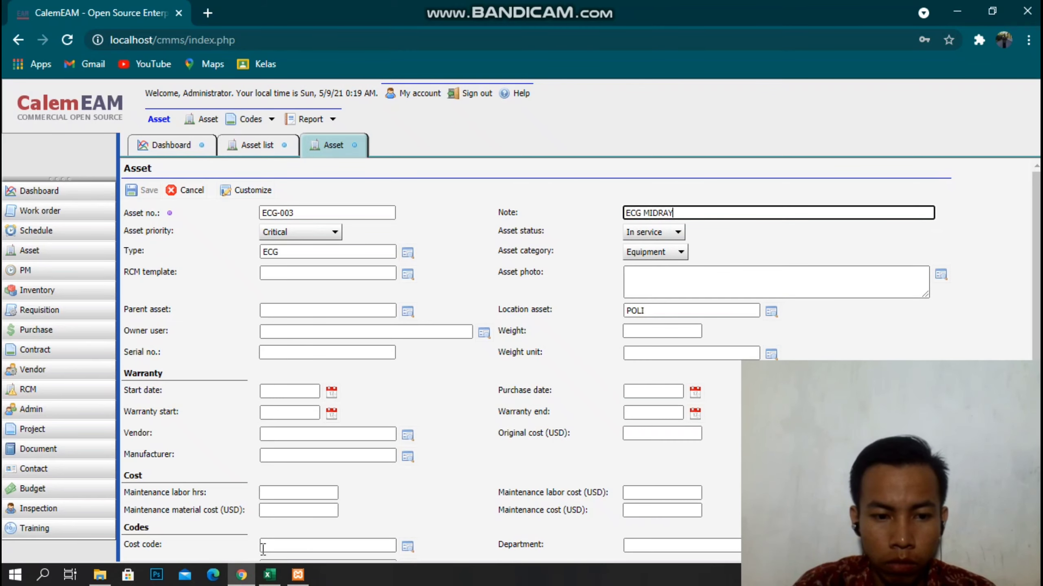
Check the note against the Excel sheet and save the ECG-003 record.
left_click(248, 582)
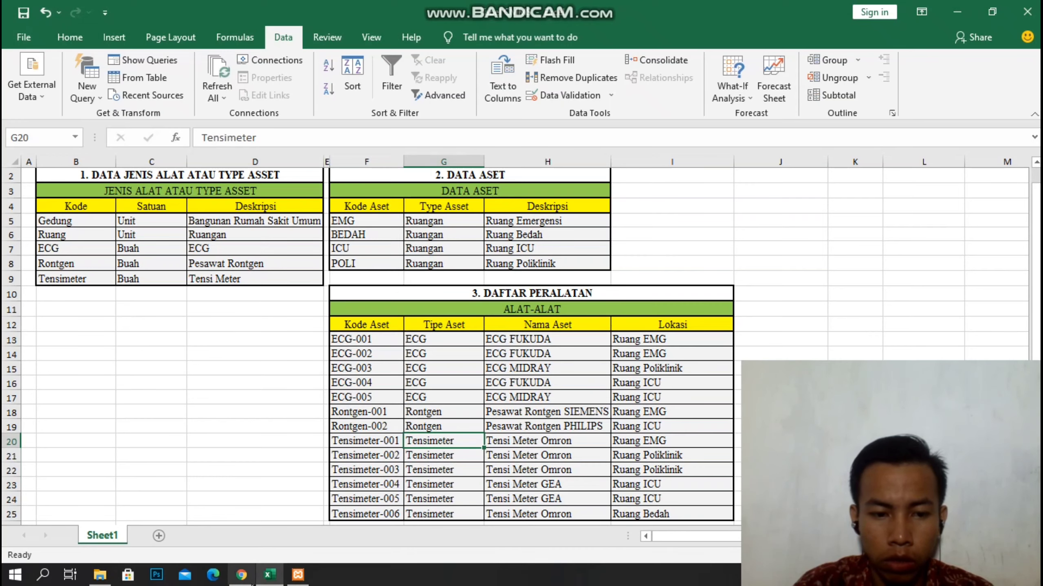
left_click(243, 581)
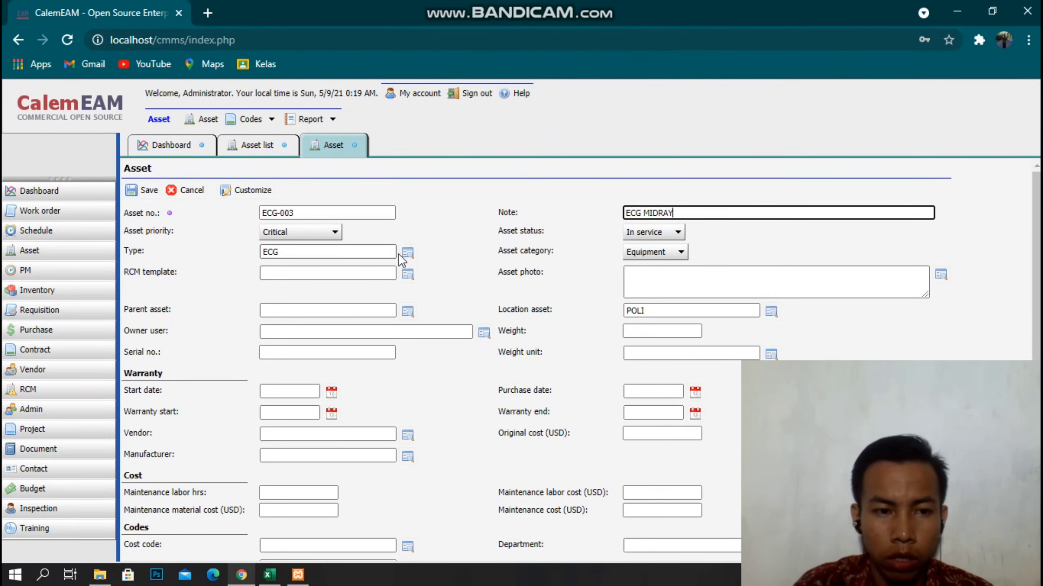
left_click(152, 190)
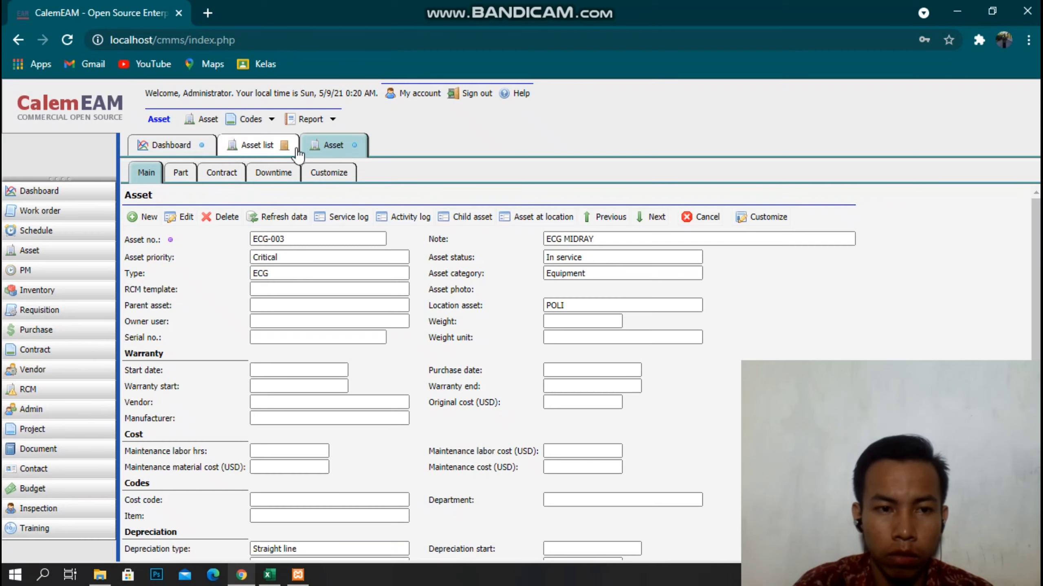
Open asset ECG-005, change its note from ECG FUKUDA to ECG MIDRAY, and save.
left_click(269, 144)
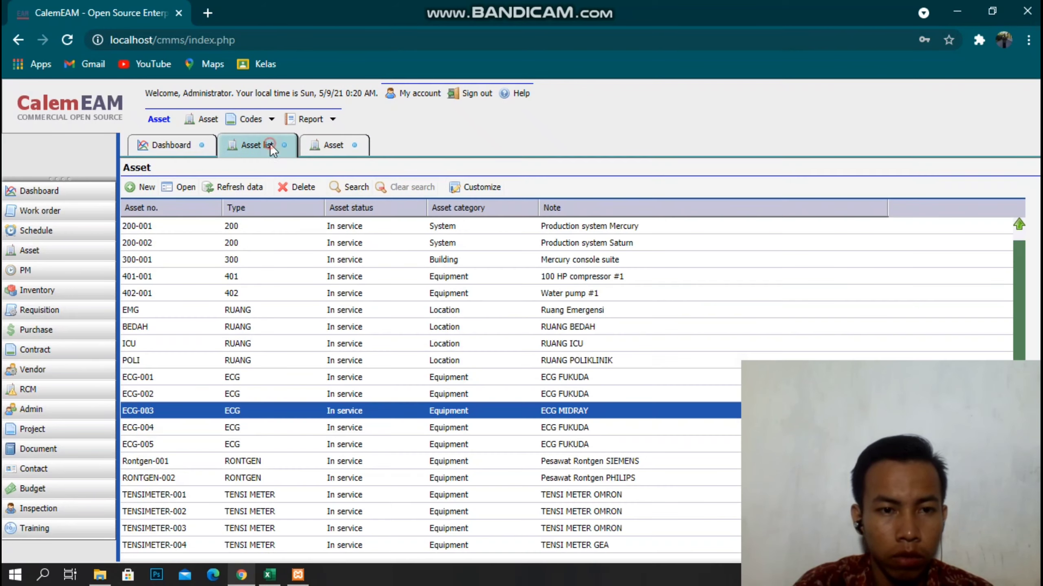
left_click(191, 443)
double_click(190, 444)
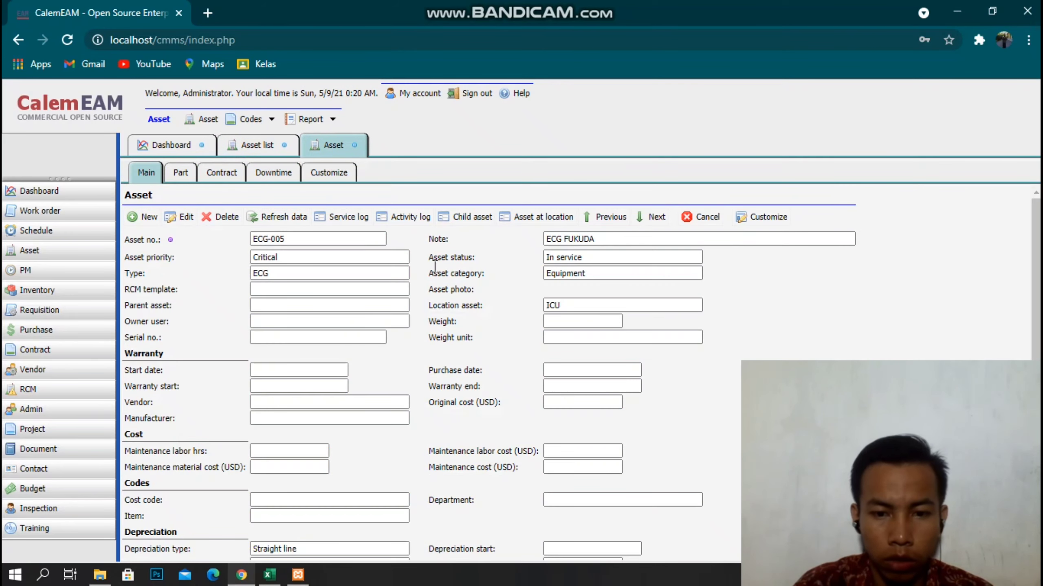
left_click(188, 217)
double_click(661, 212)
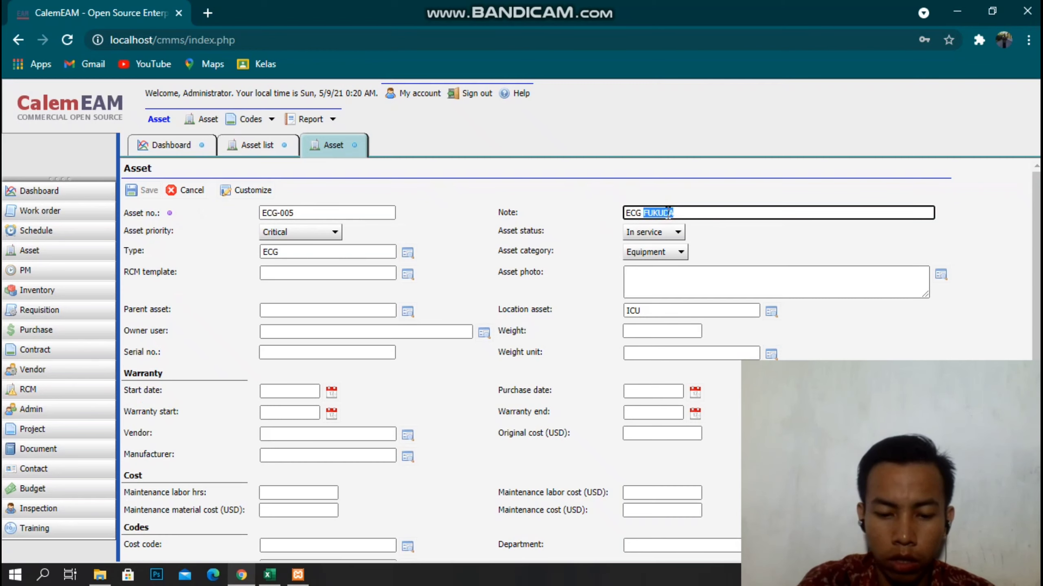
type("MIDRAY")
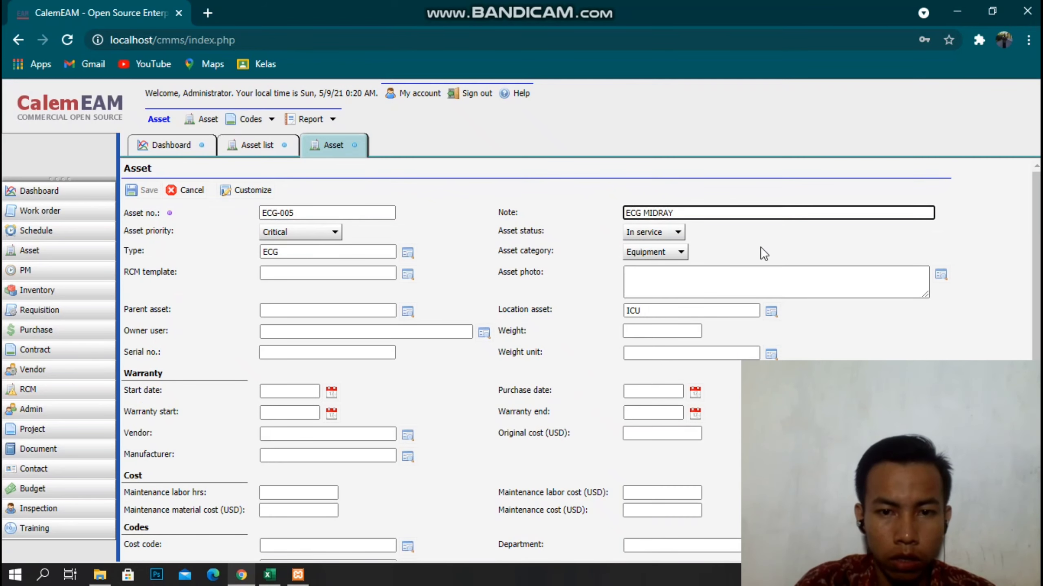
left_click(761, 228)
left_click(141, 191)
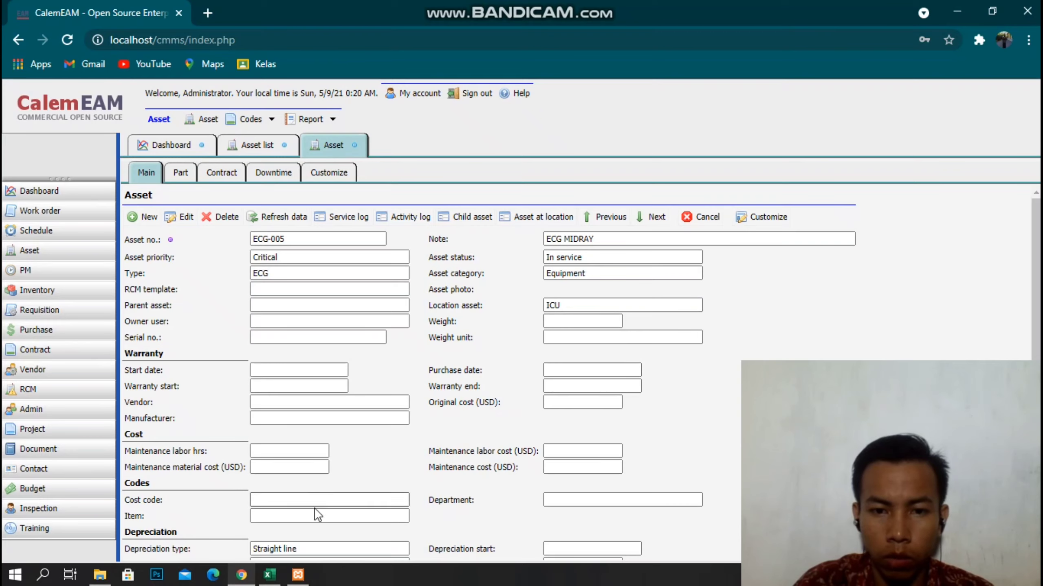
Compare ECG-005 against the Excel sheet, then close the outdated Asset list tab.
left_click(242, 575)
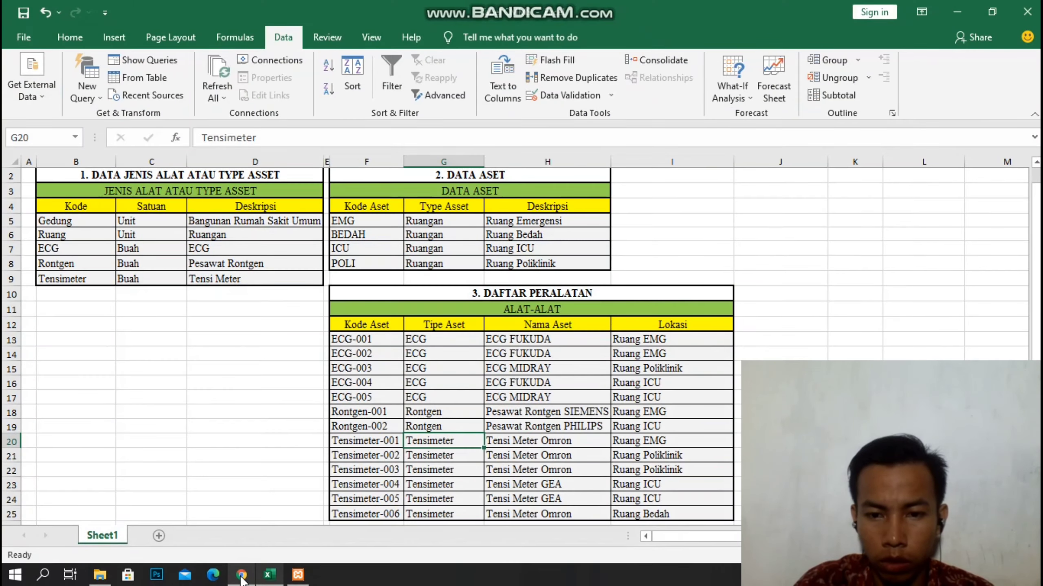
left_click(242, 576)
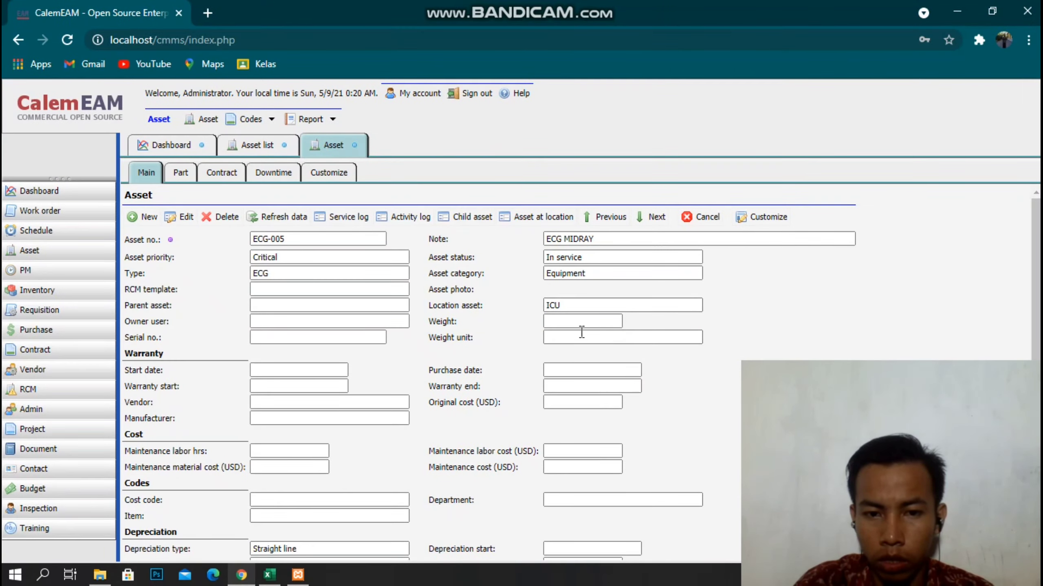
left_click(284, 145)
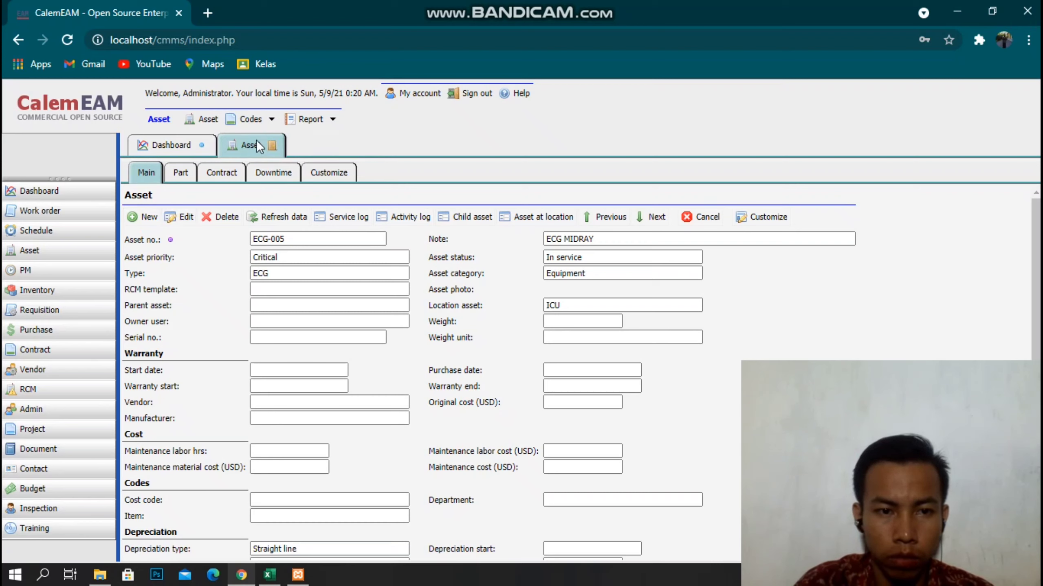
Open a fresh Asset list, close the ECG-005 record, and show the asset saved-search options.
left_click(212, 121)
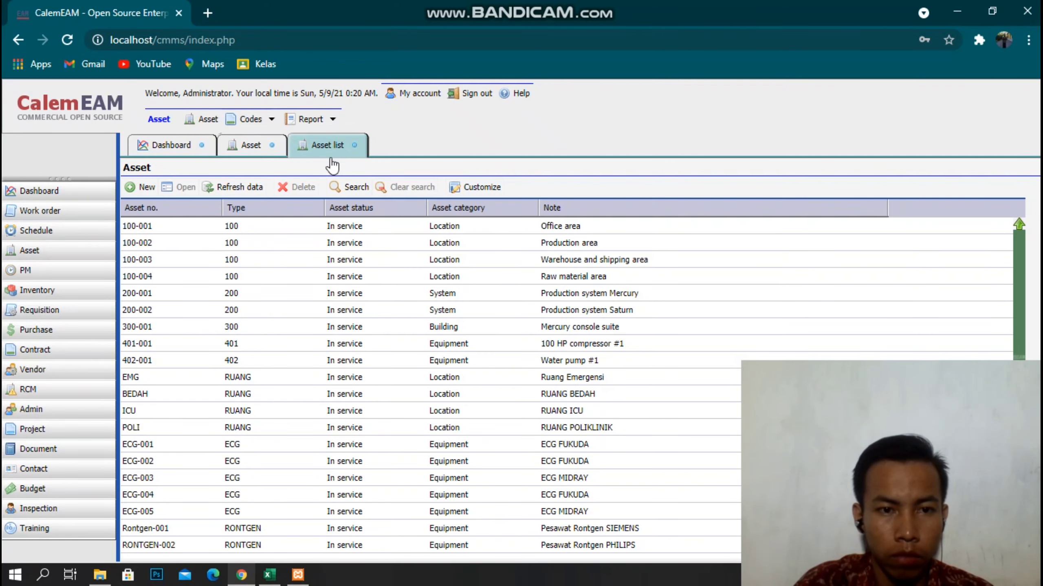
left_click(271, 145)
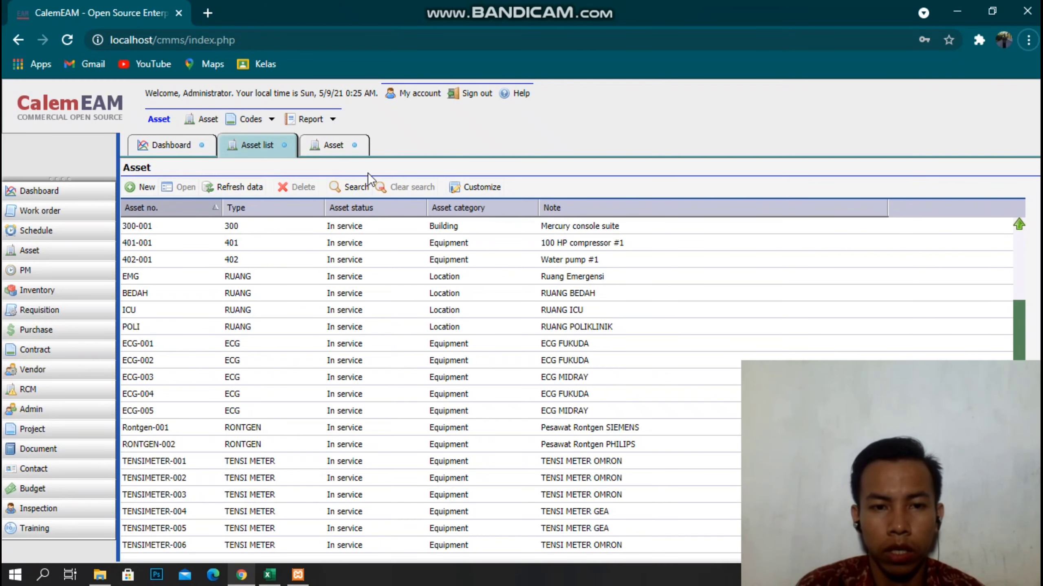
left_click(366, 186)
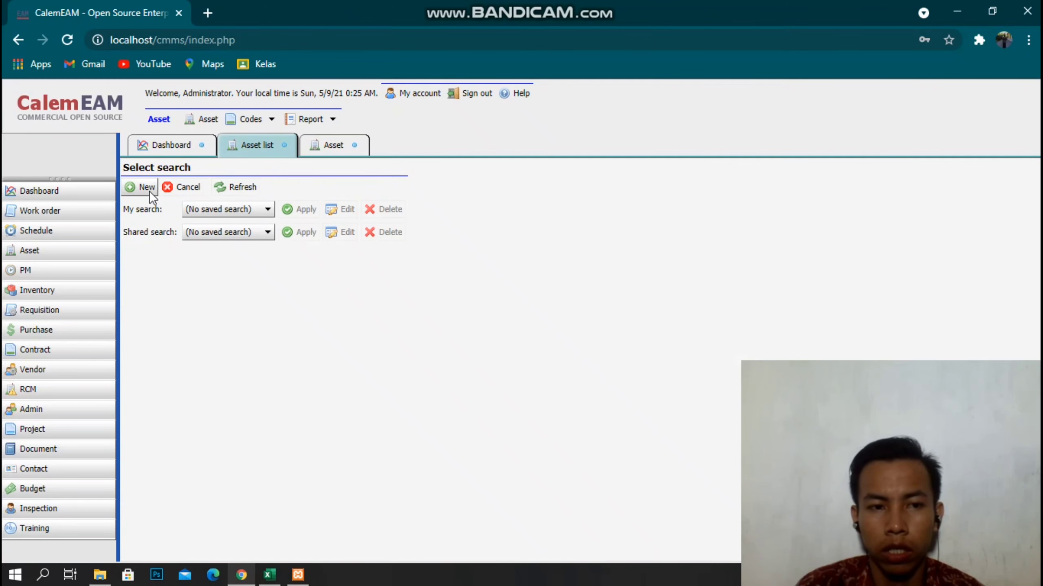